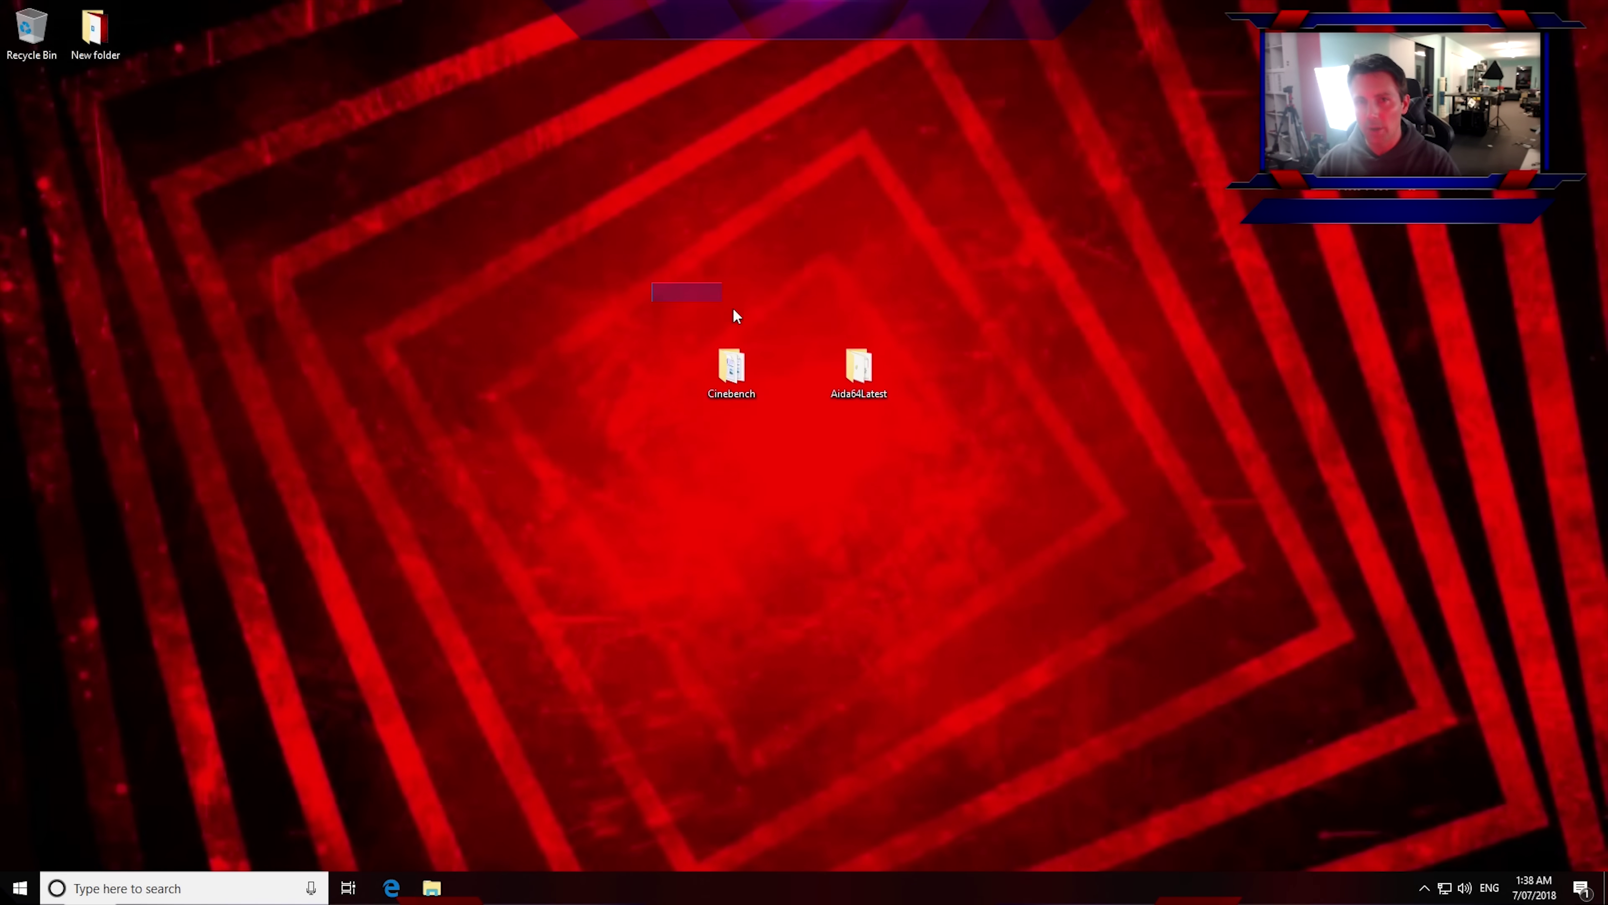
Select both desktop folders, then clear the selection.
drag(735, 314, 961, 391)
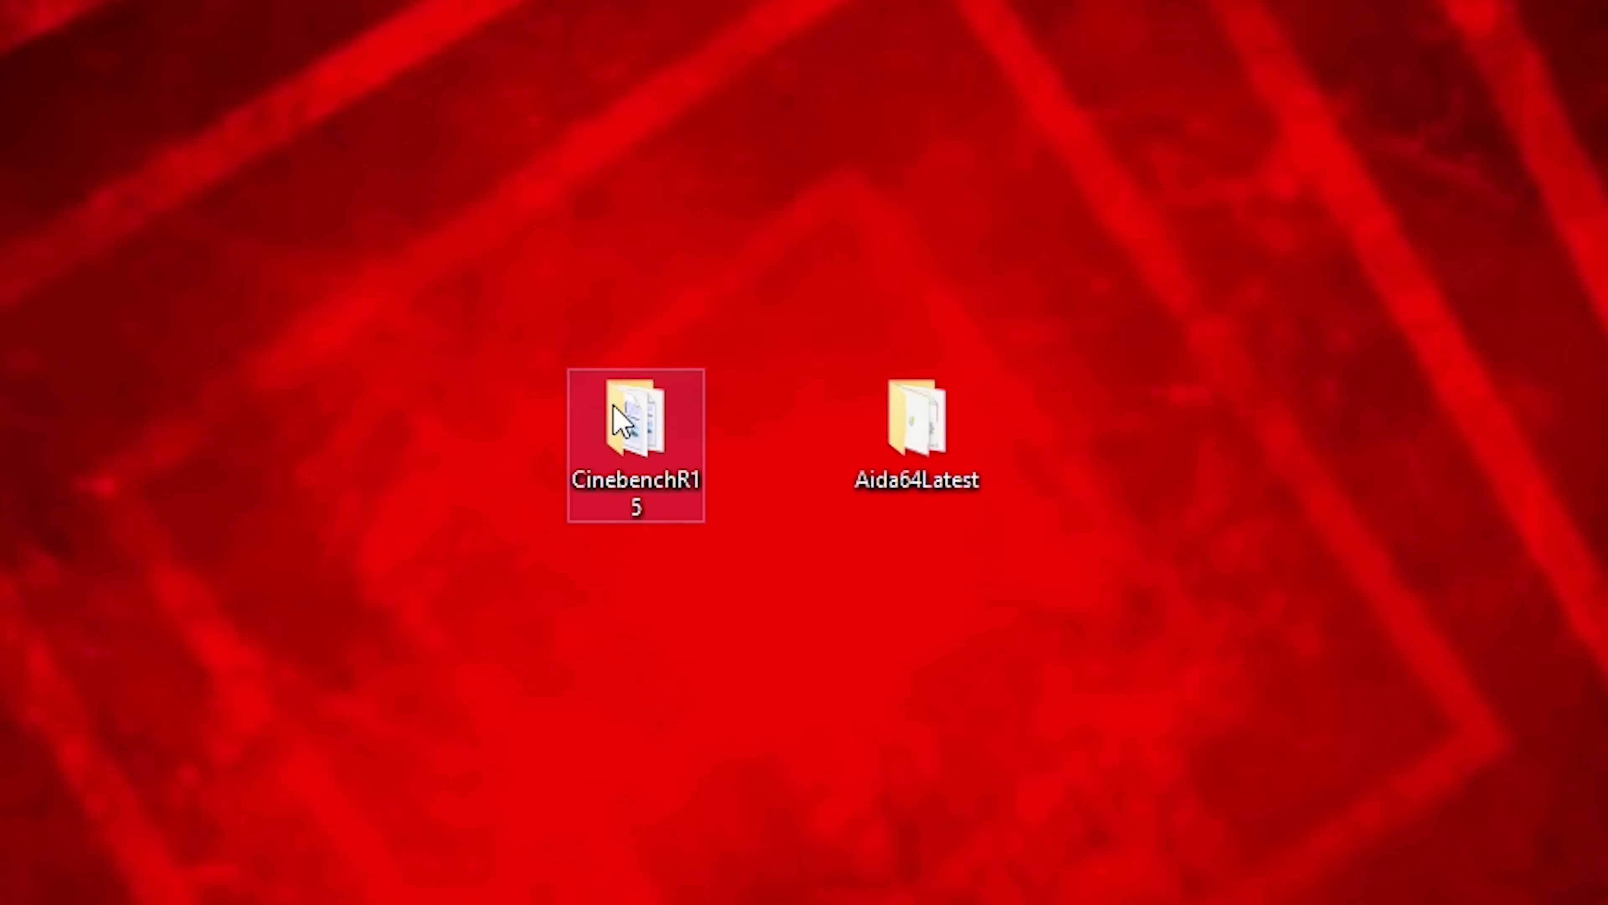
drag(356, 255, 1124, 492)
click(1157, 499)
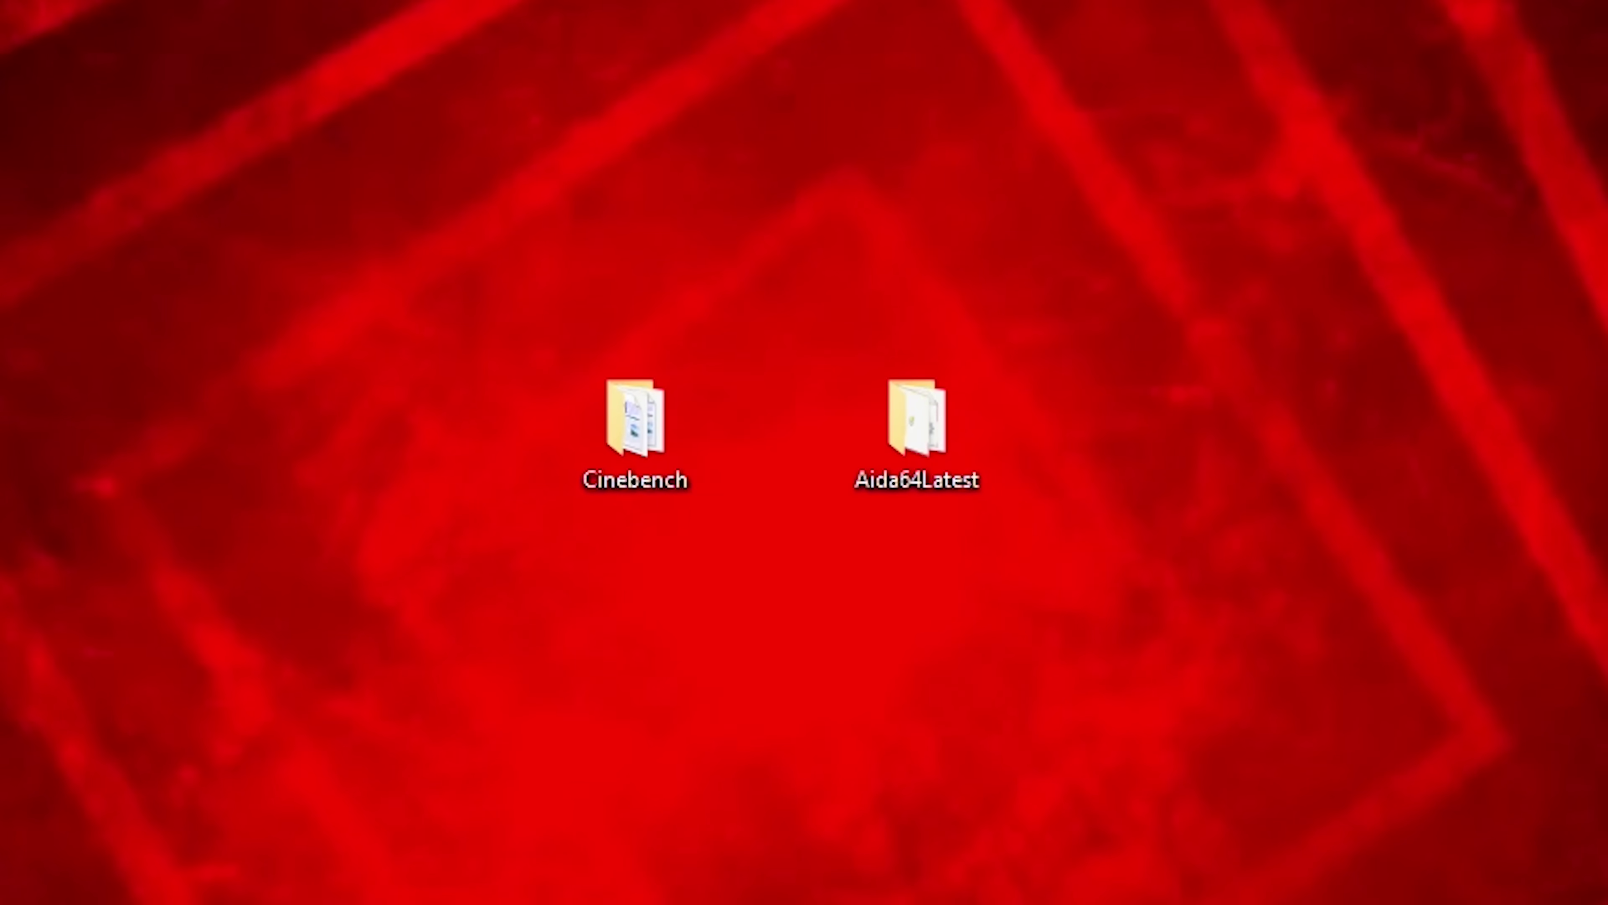
Restart Windows 10 from the Start menu's power options.
key(super)
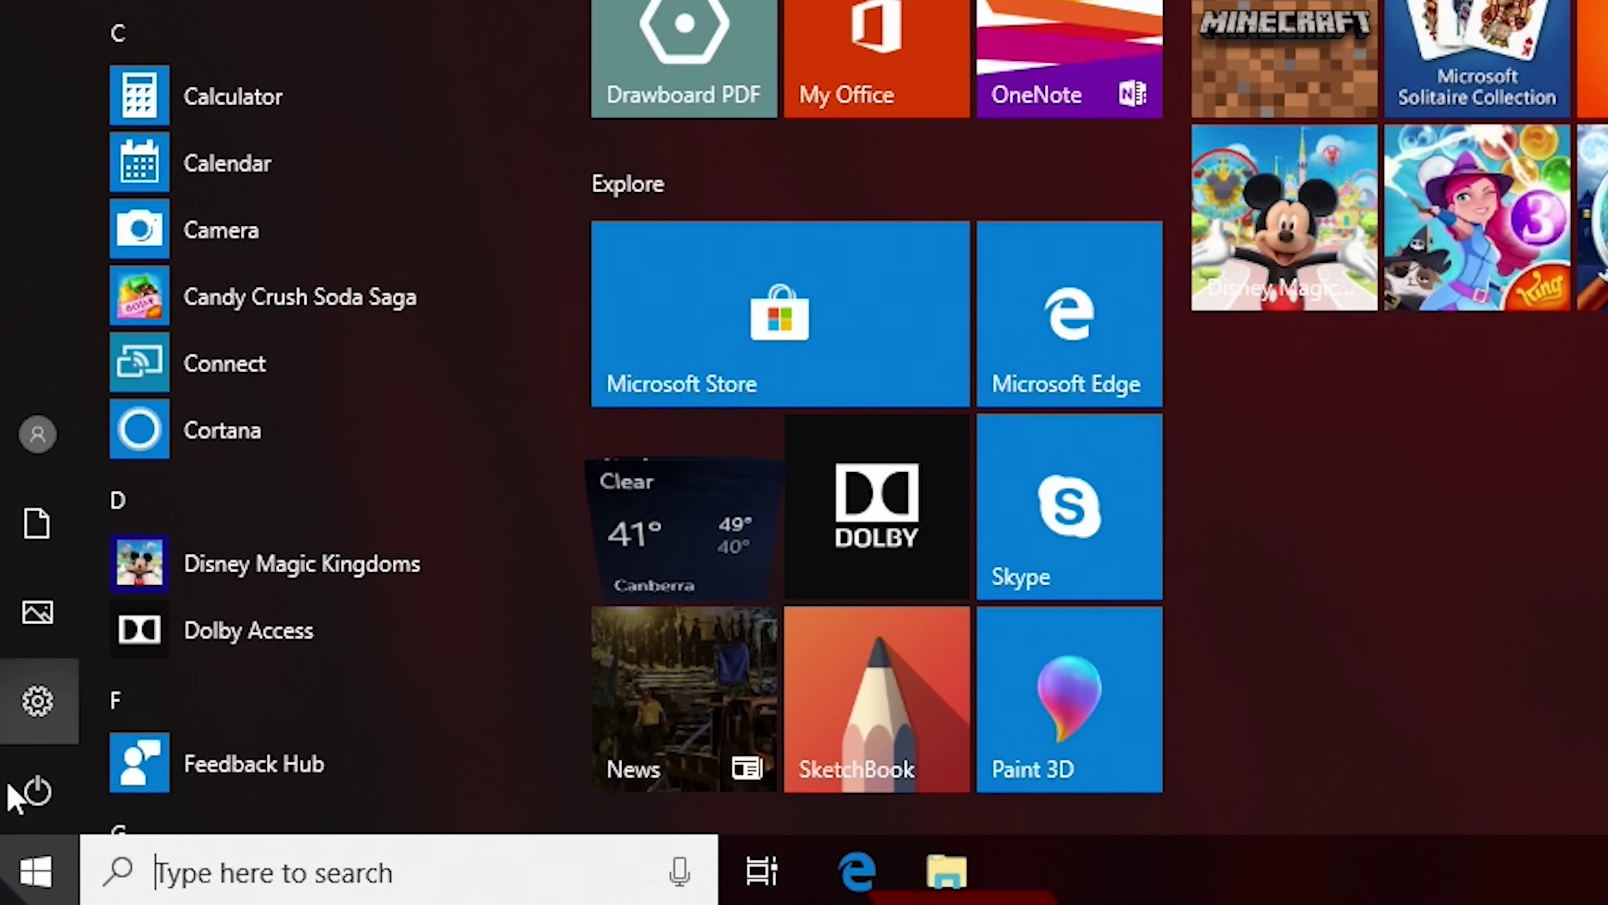
click(36, 785)
click(87, 718)
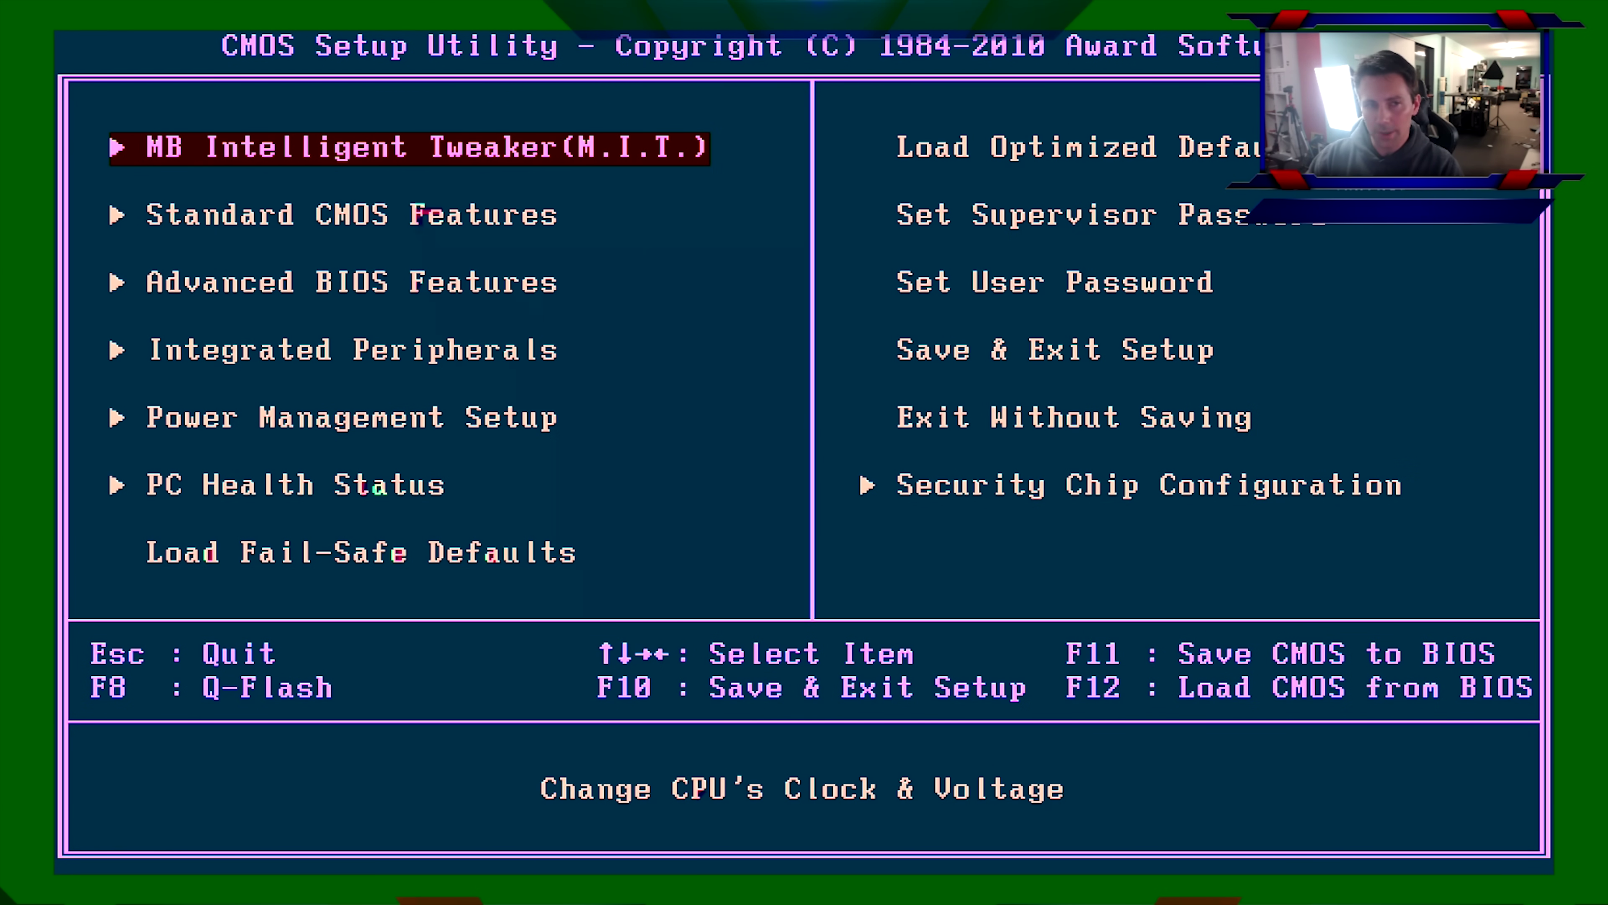
Enter the M.I.T. section and open its Advanced Frequency Settings page.
key(Down)
key(Up)
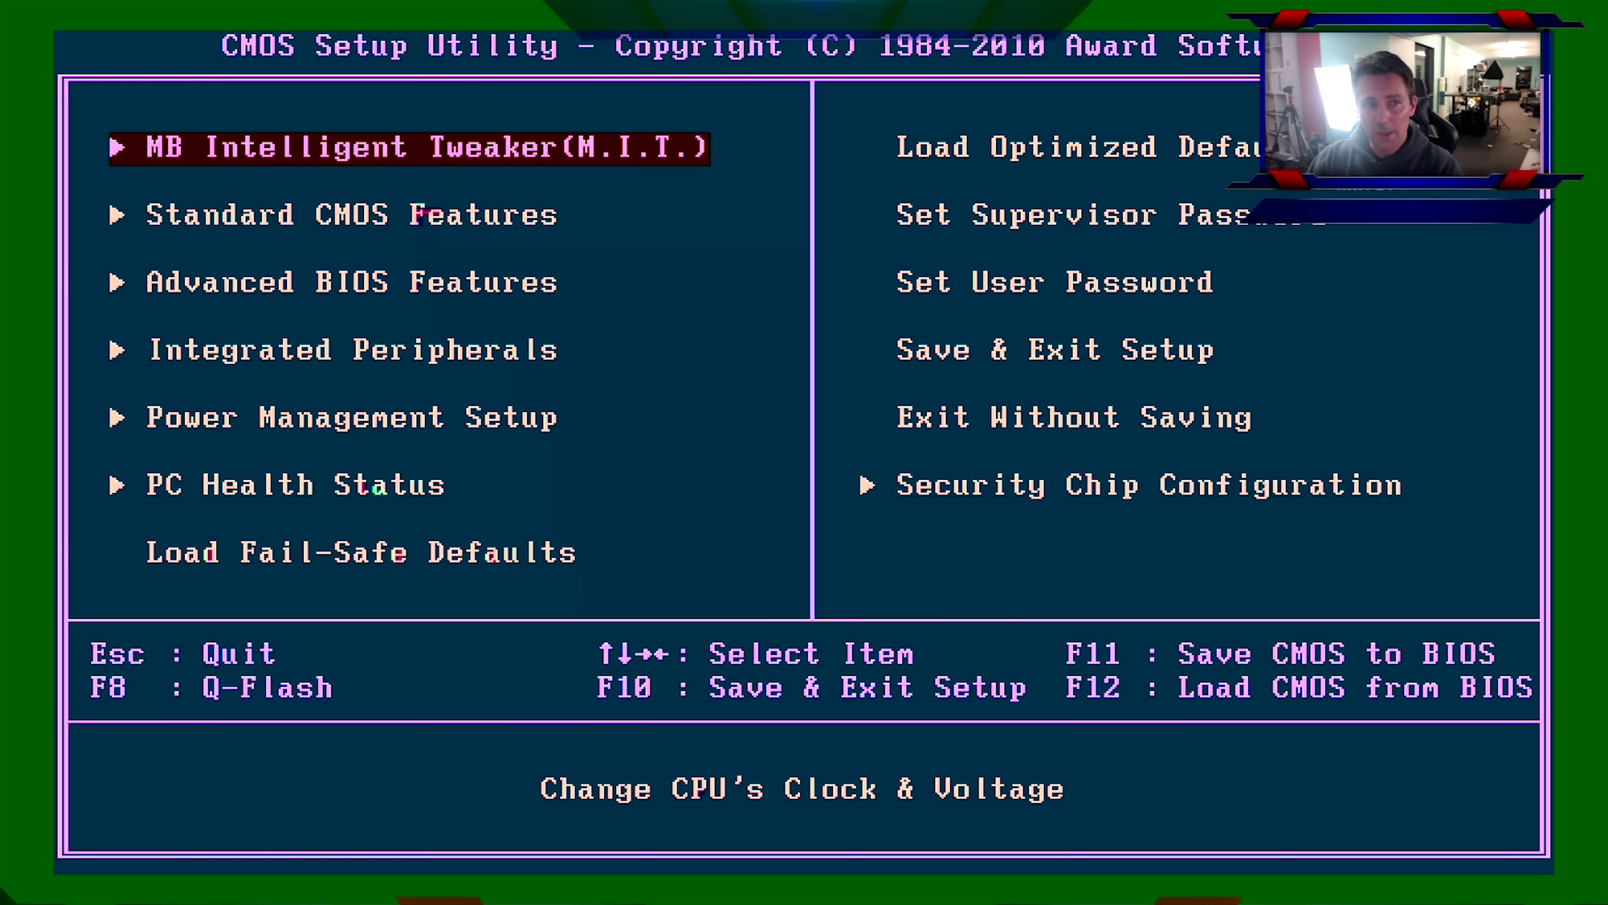
key(Return)
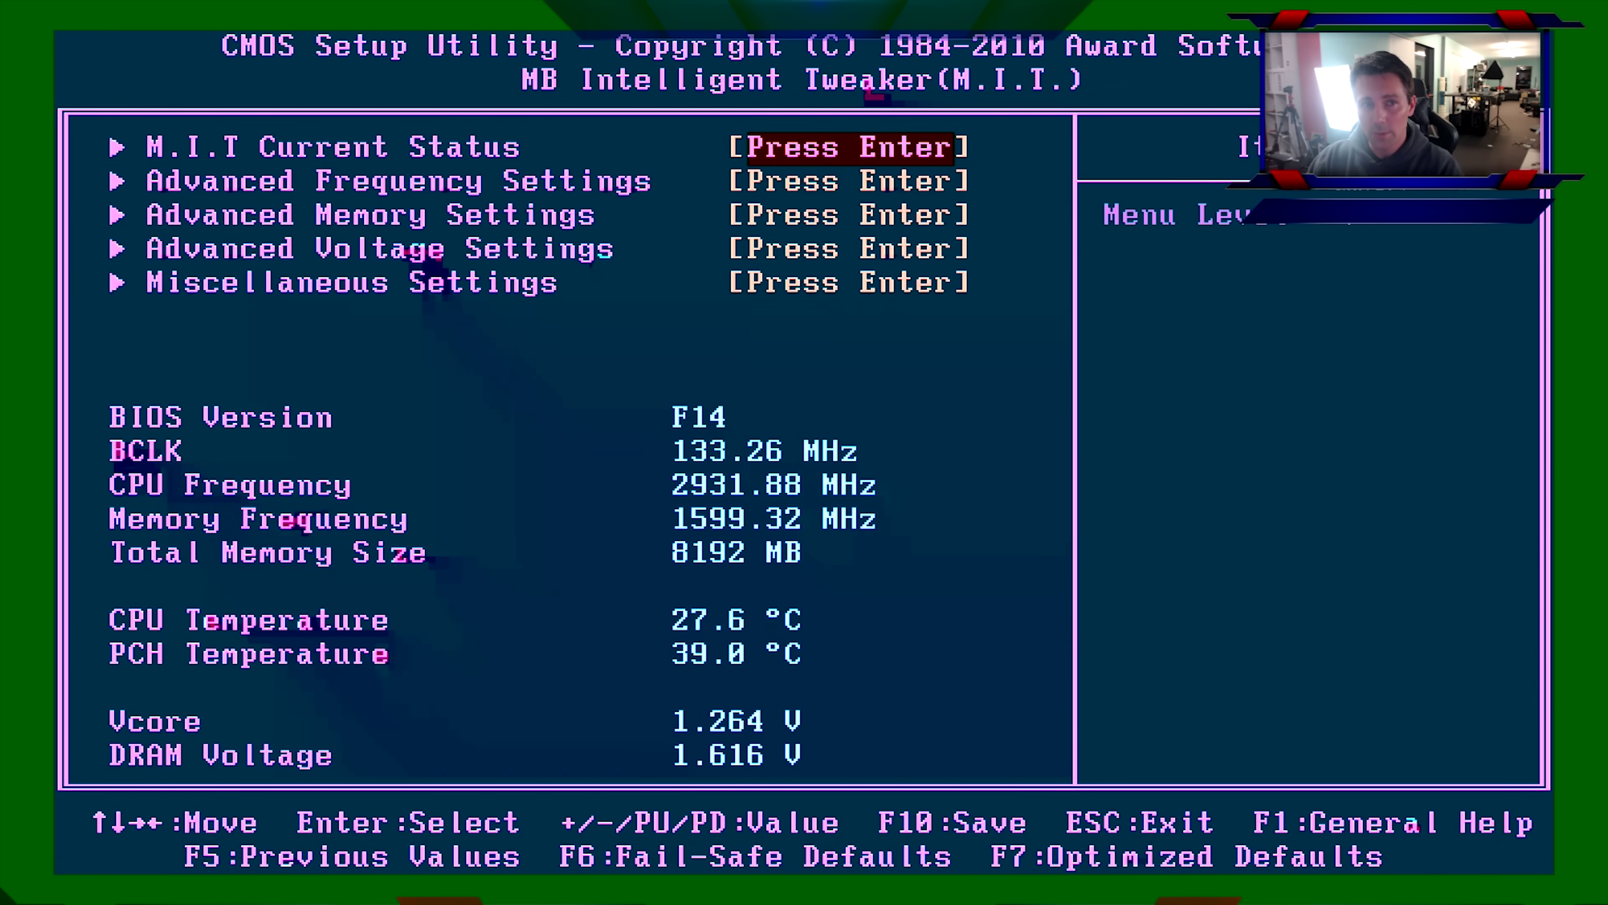
key(Down)
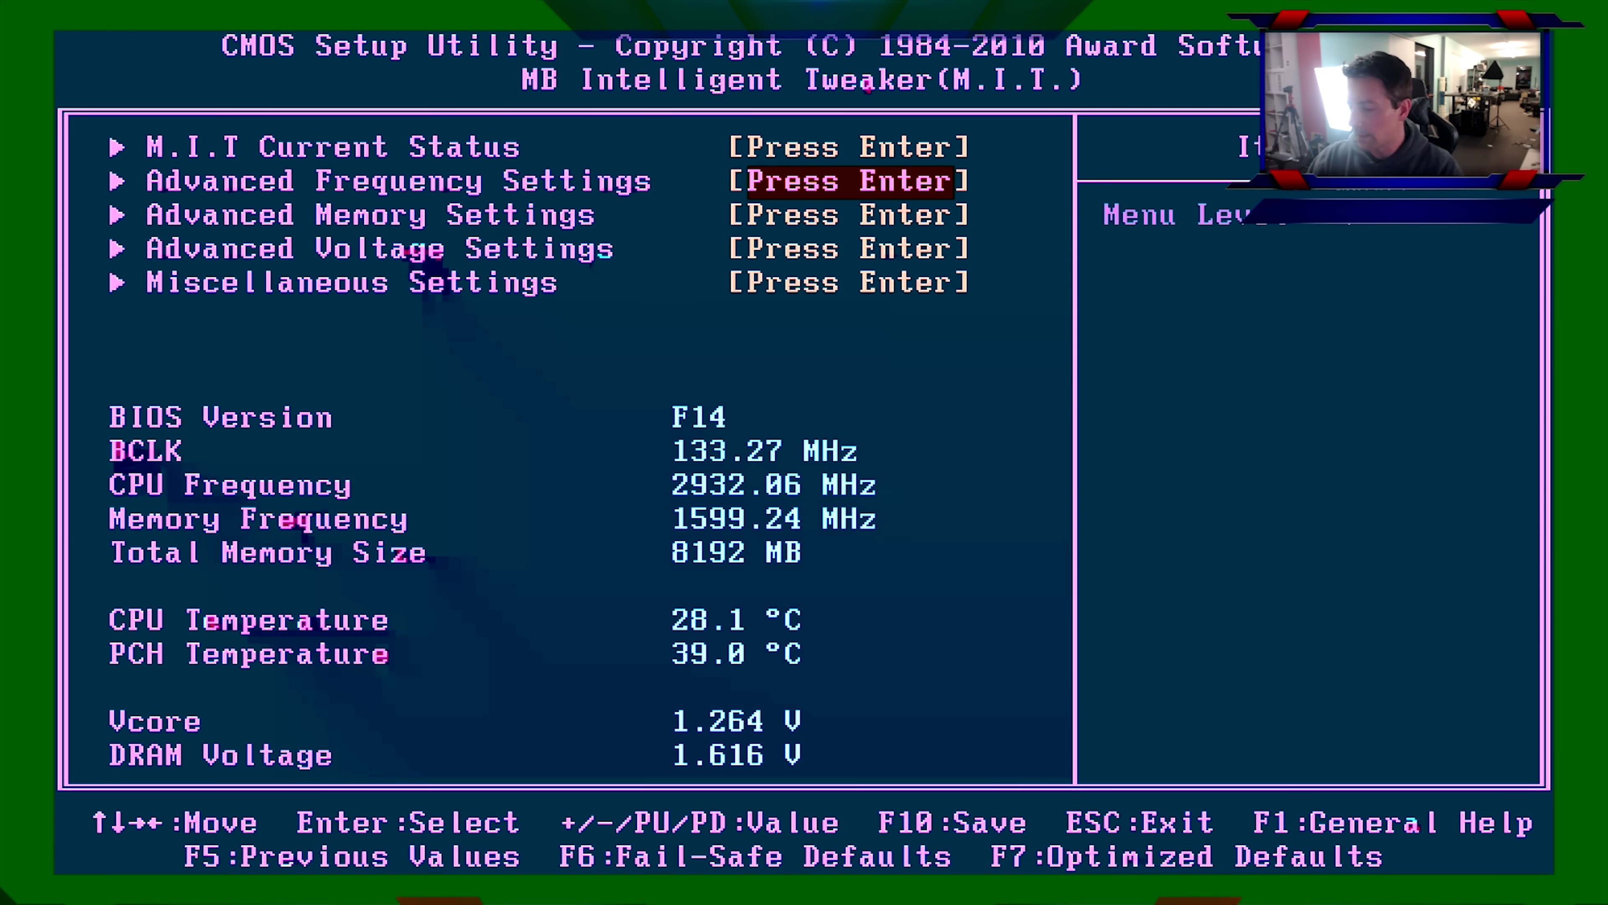
key(Return)
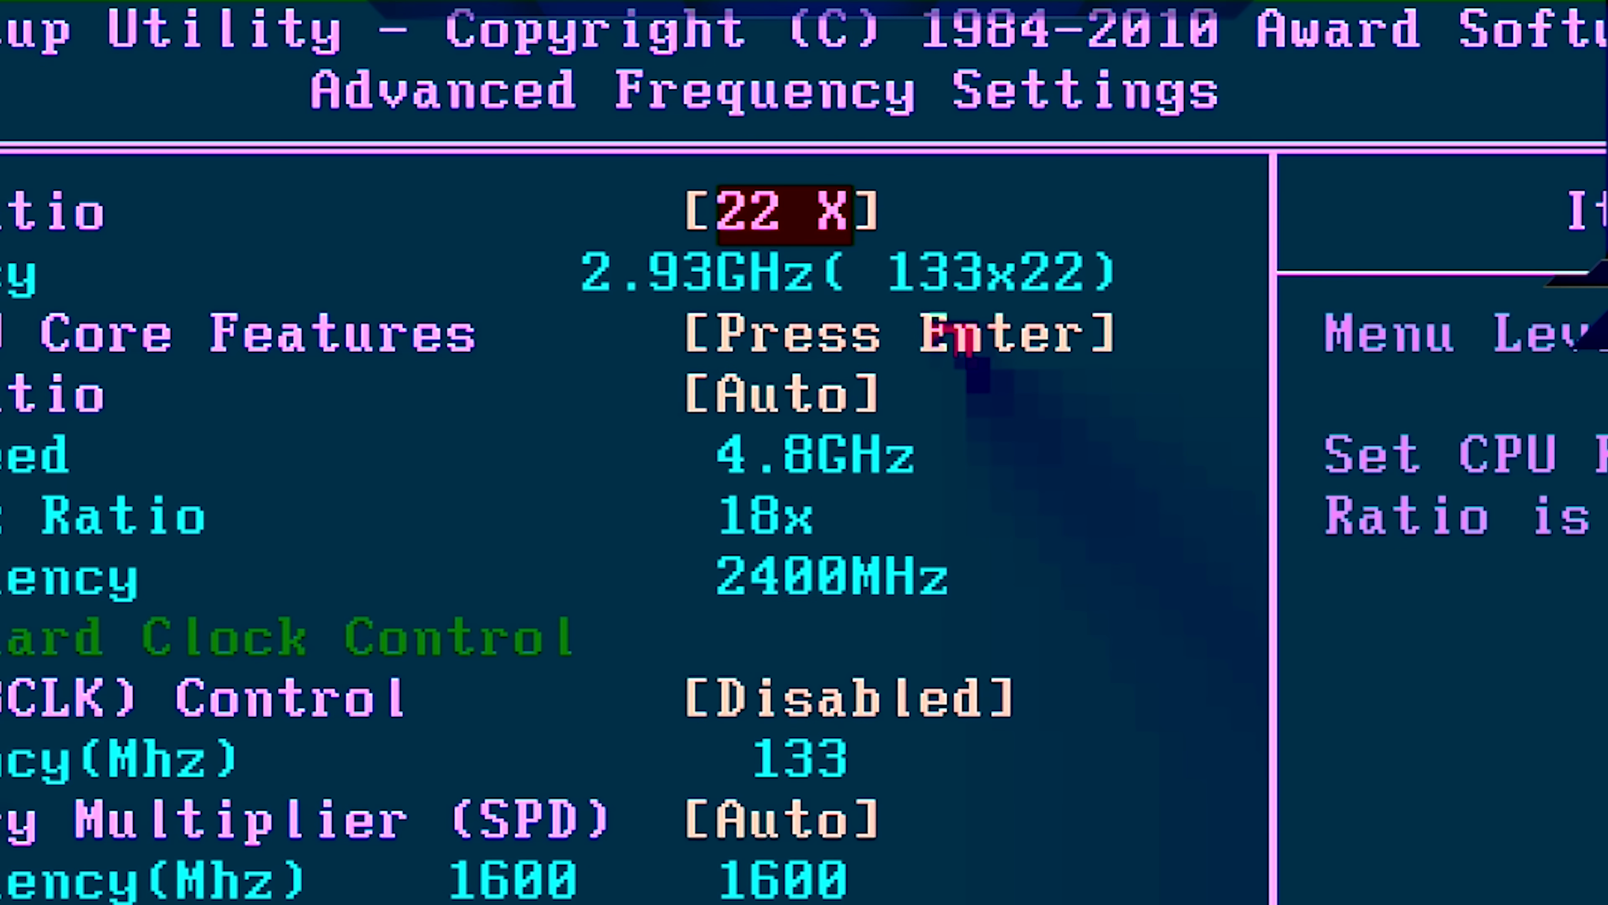
Drop CPU Clock Ratio from 22 X to 20 X (133x20 = 2.66GHz).
key(Page_Down)
key(Page_Down)
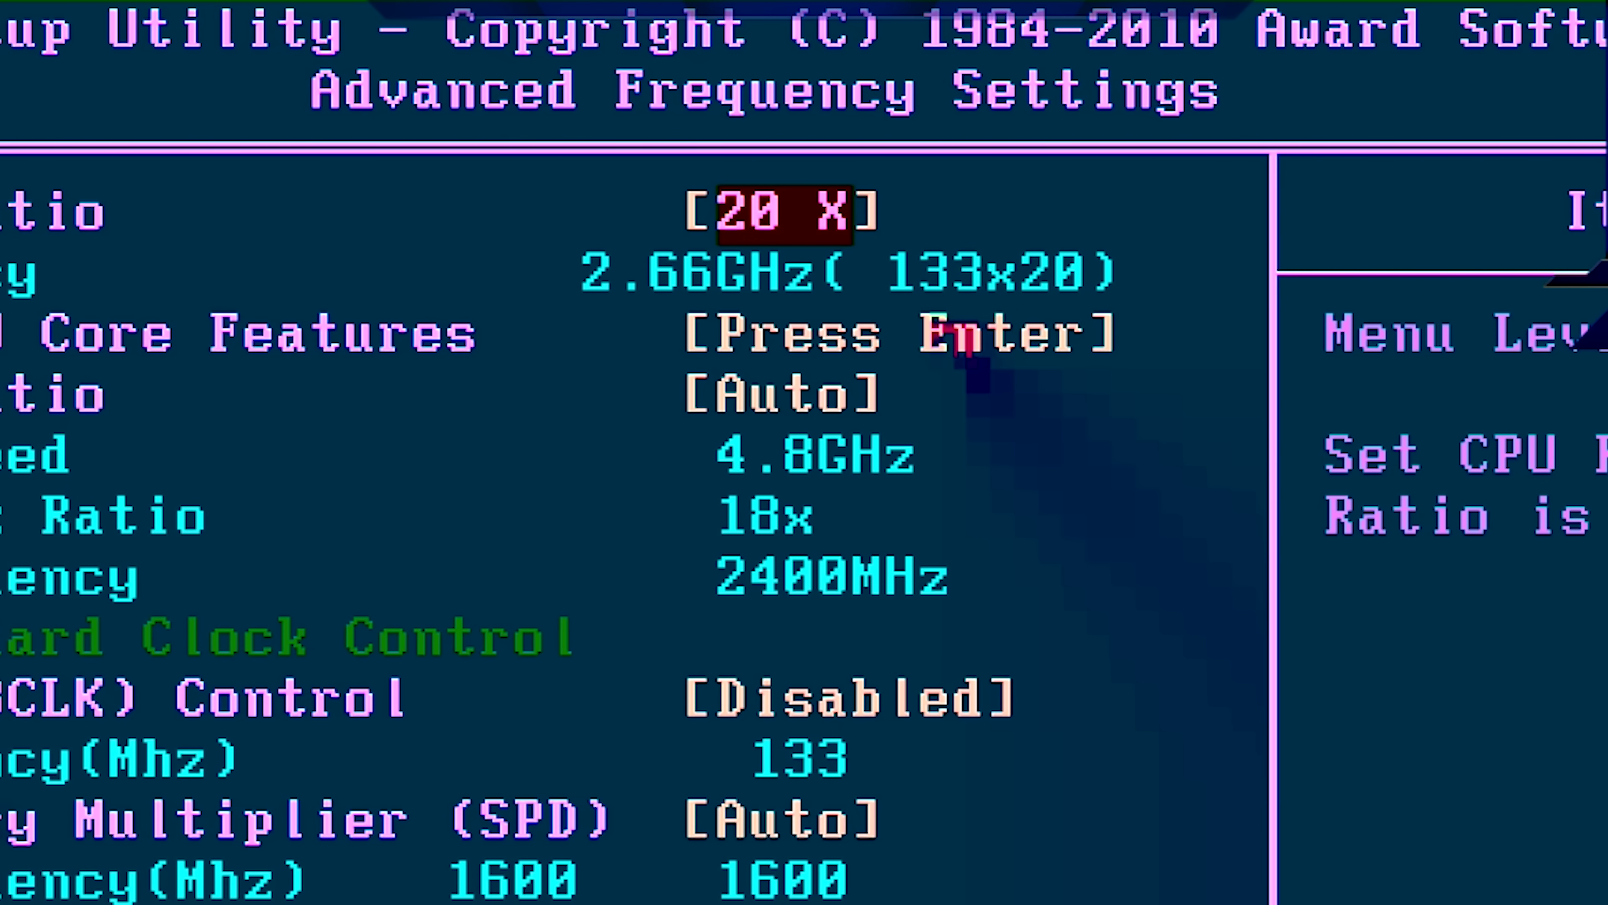
key(Down)
key(Up)
key(Down)
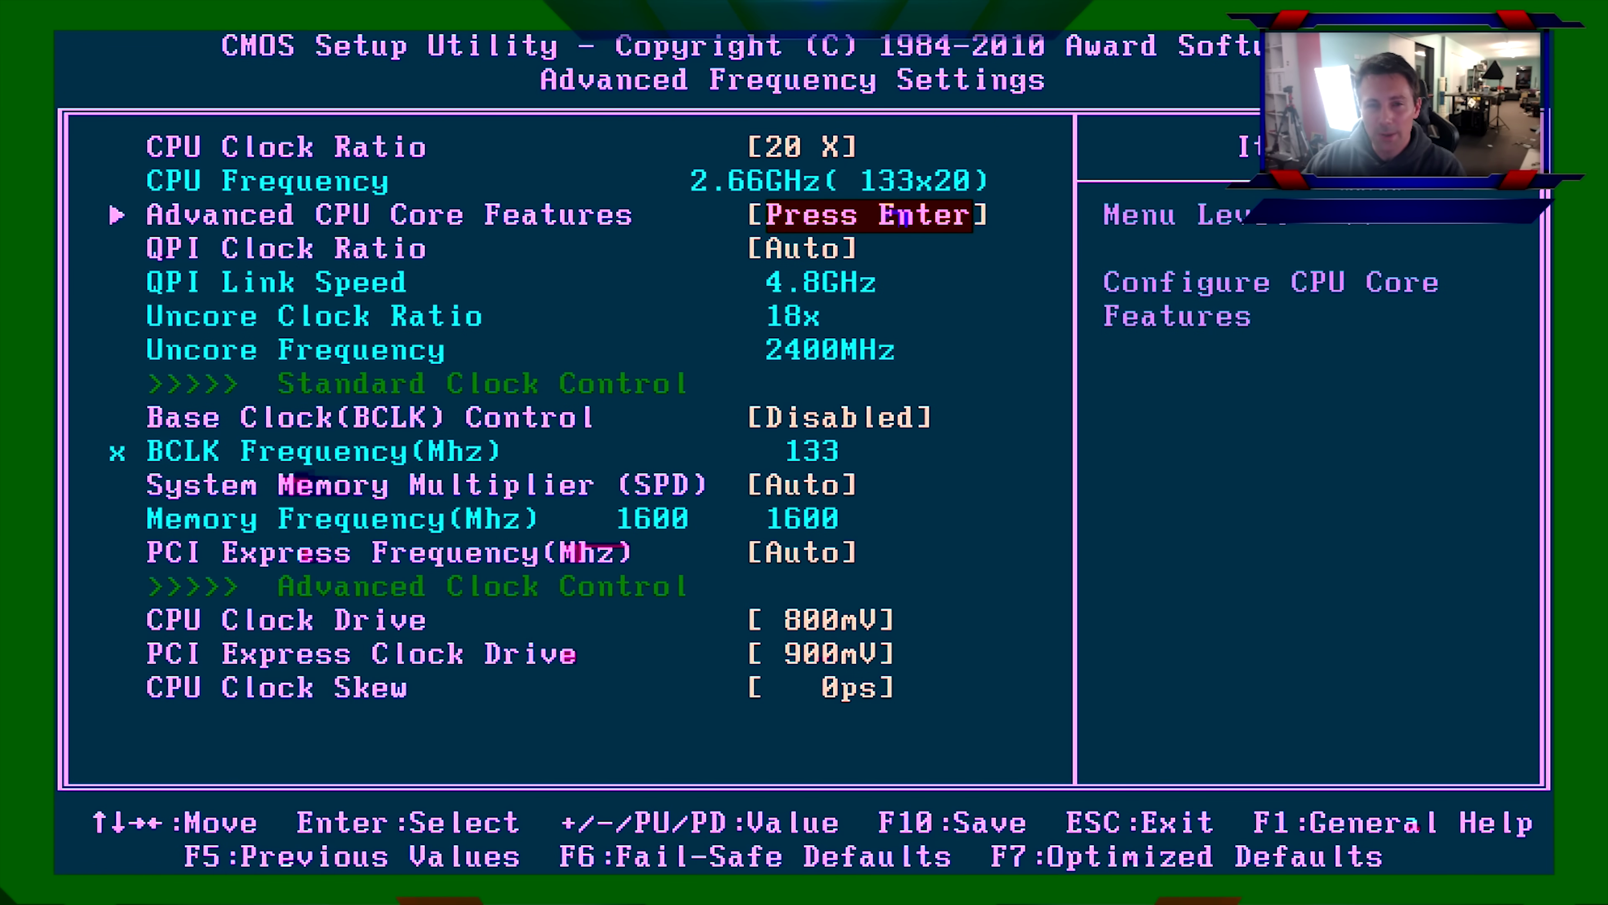
Set C3/C6 State Support to Disabled in Advanced CPU Core Features.
key(Return)
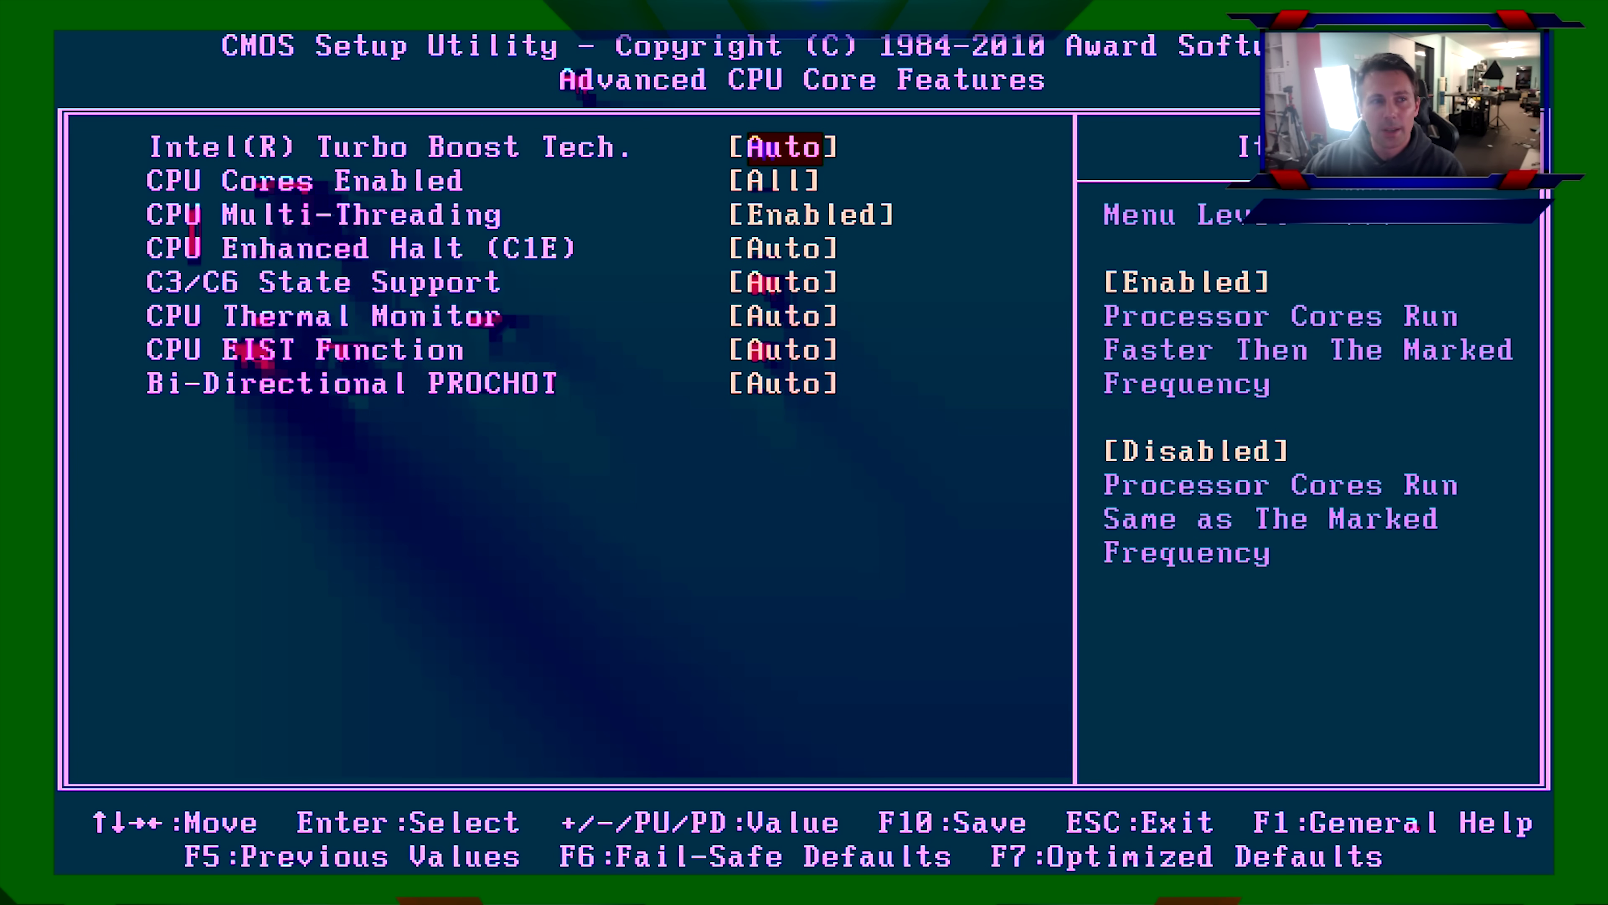
key(Down)
key(Up)
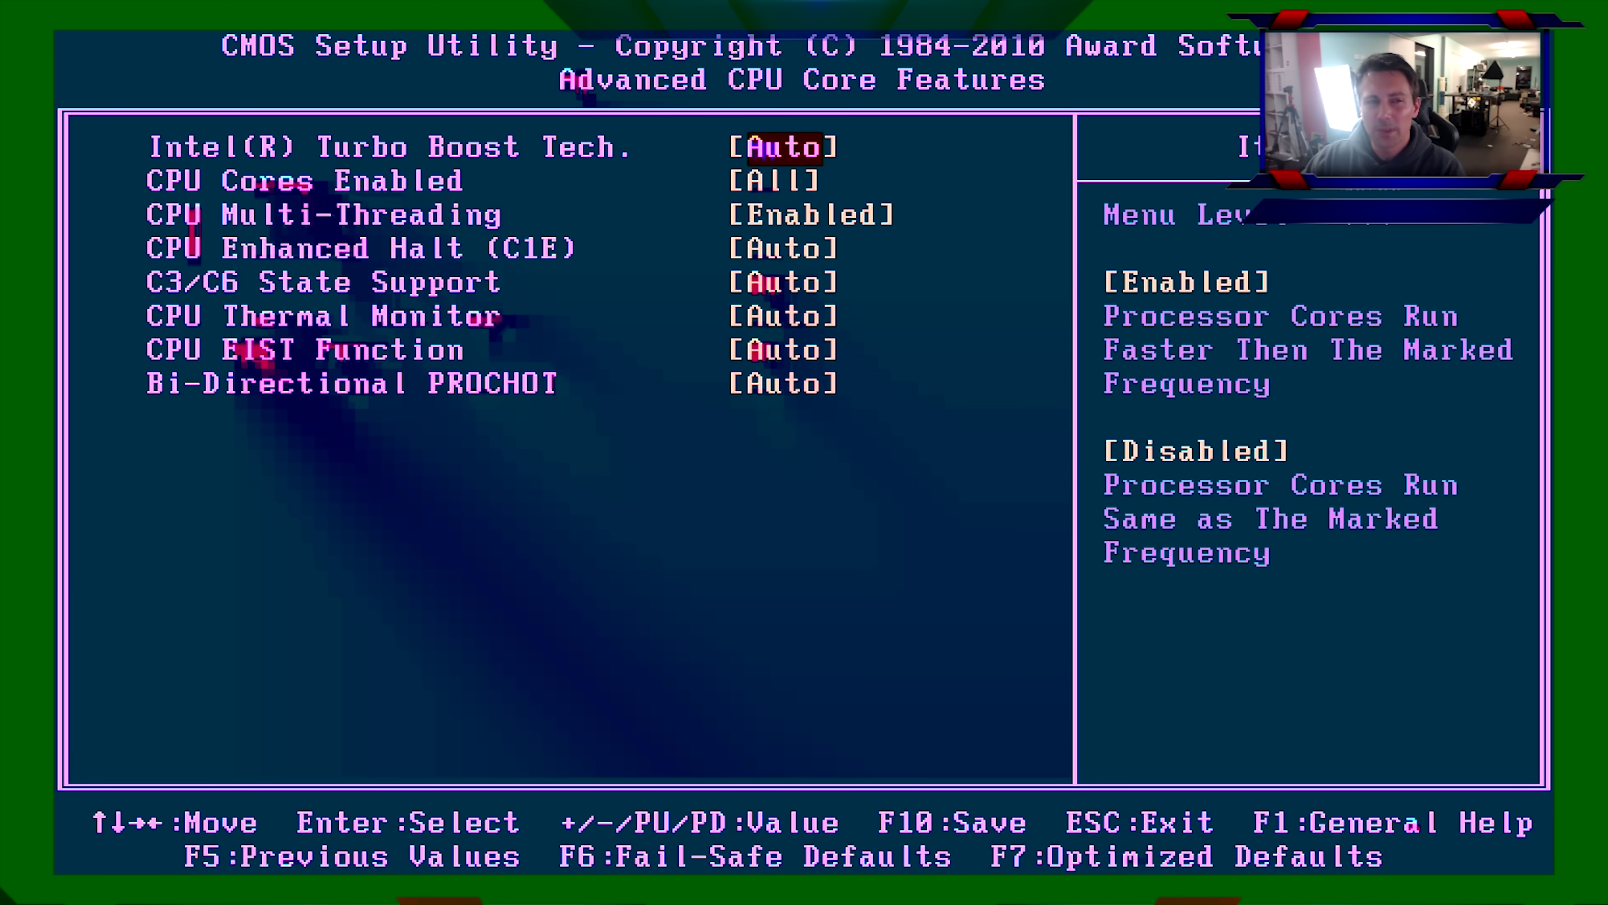
key(Down)
key(Down)
key(Up)
key(Up)
key(Down)
key(Down)
key(Down)
key(Down)
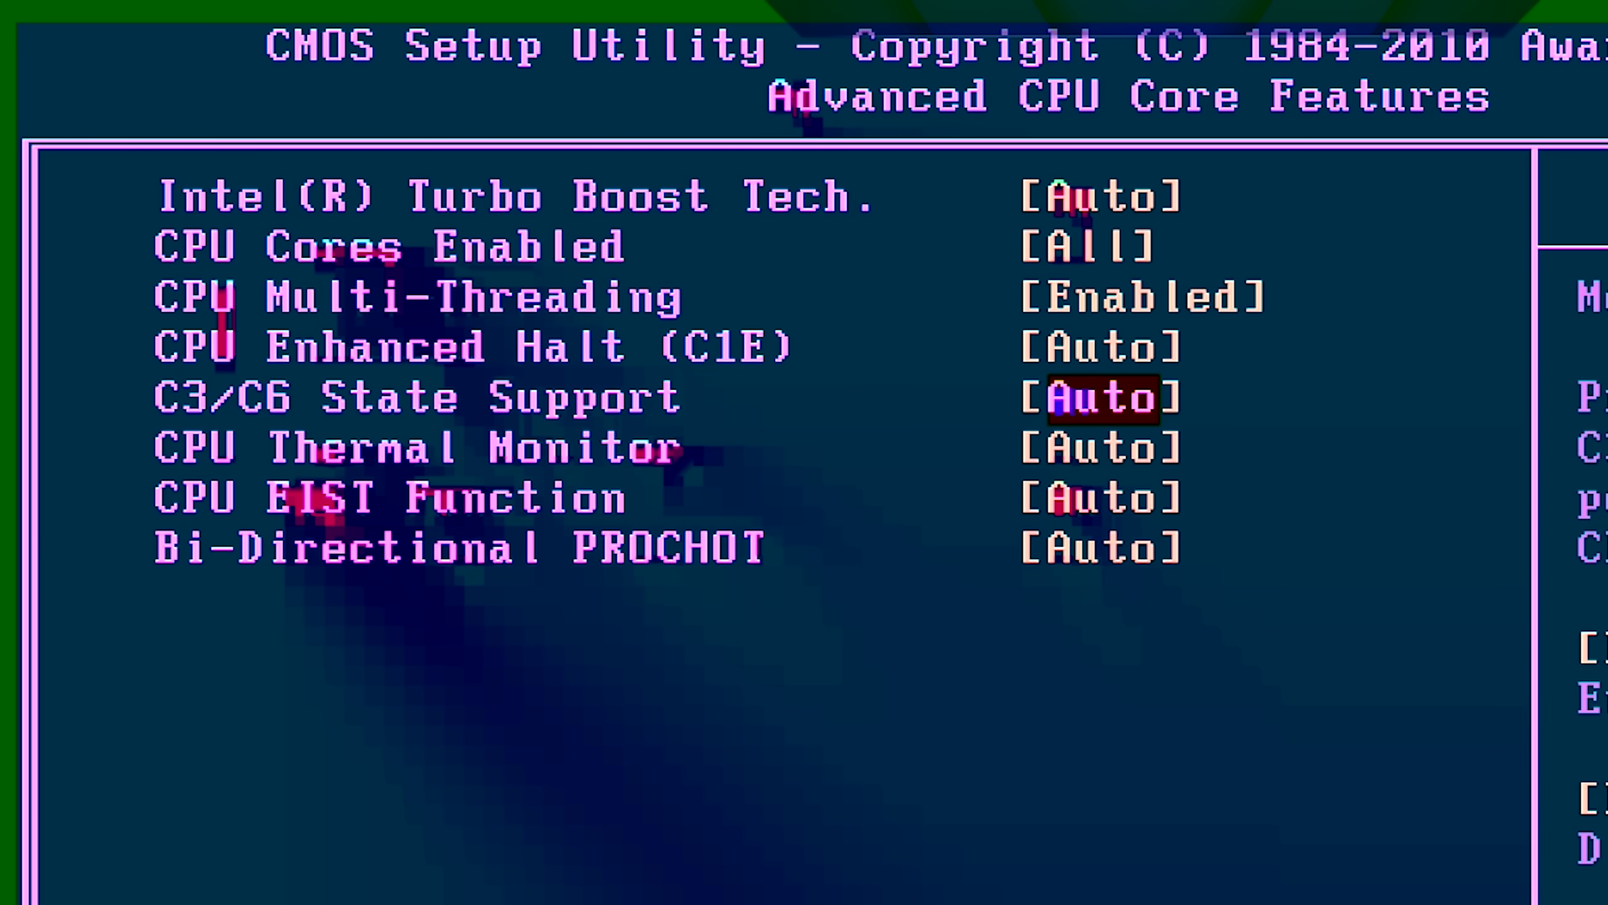
key(Return)
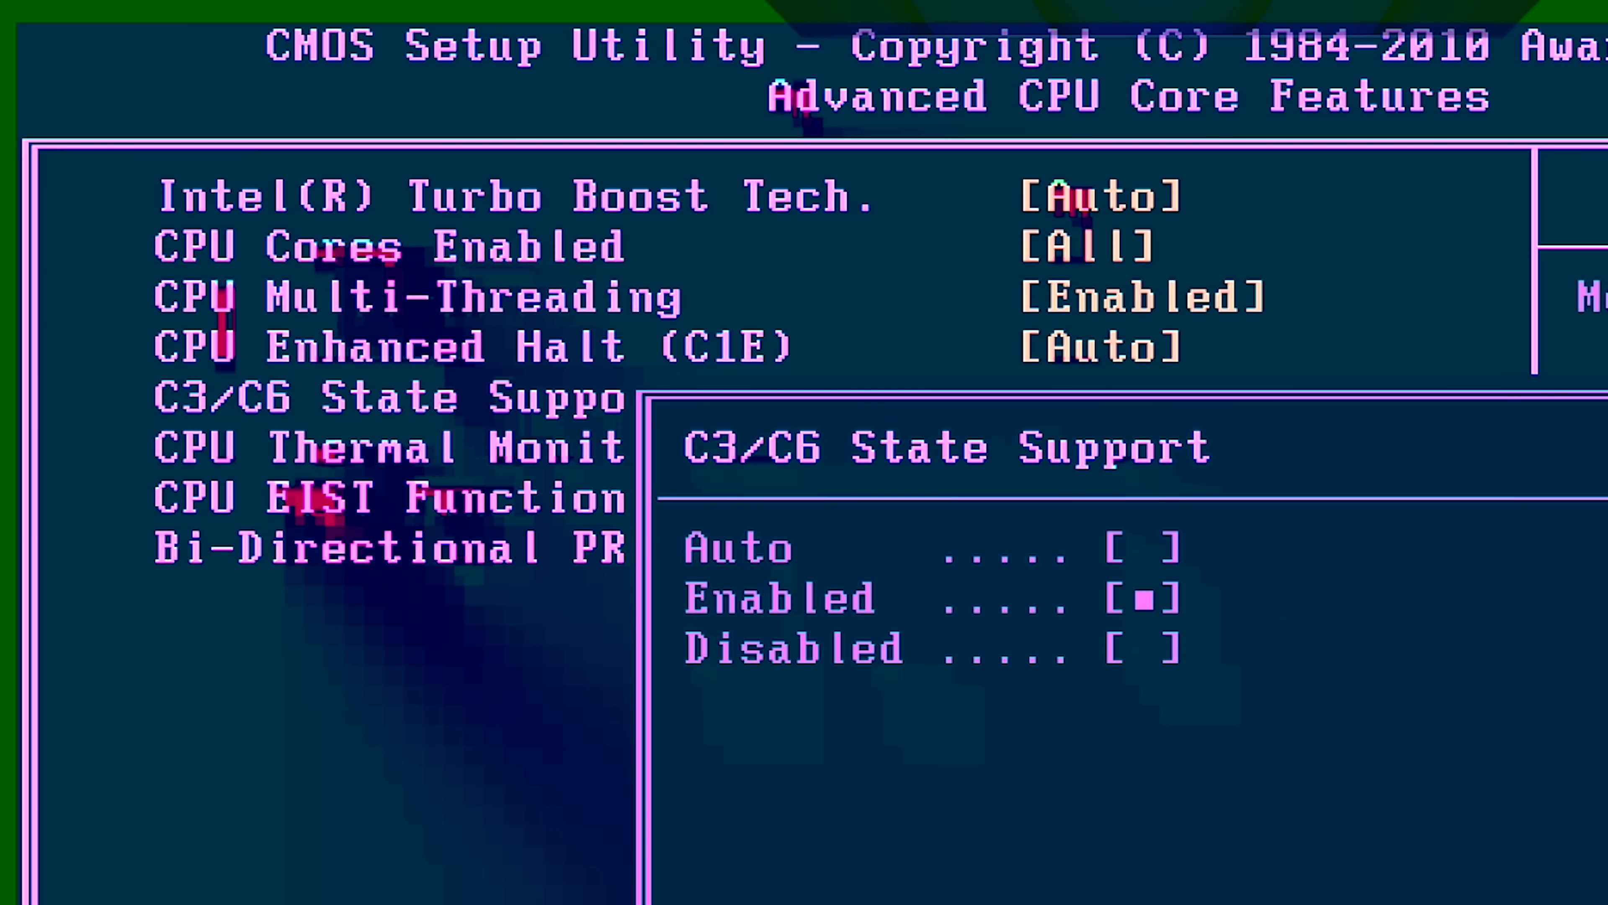
key(Down)
key(Return)
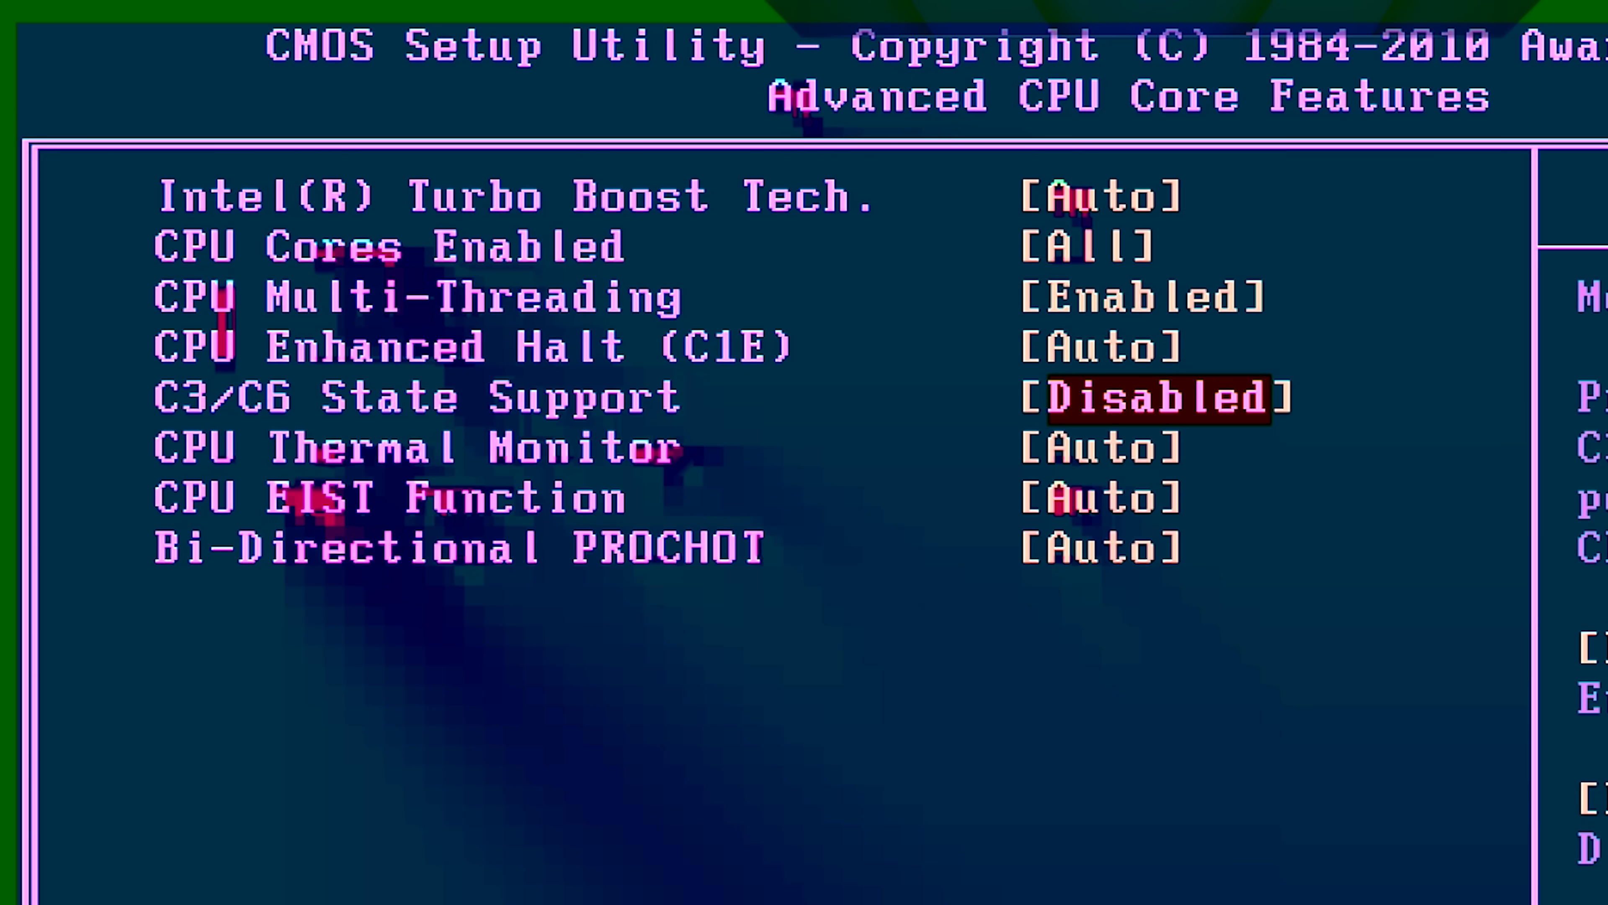
Set CPU Enhanced Halt (C1E) to Enabled and go back to frequency settings.
key(Up)
key(Return)
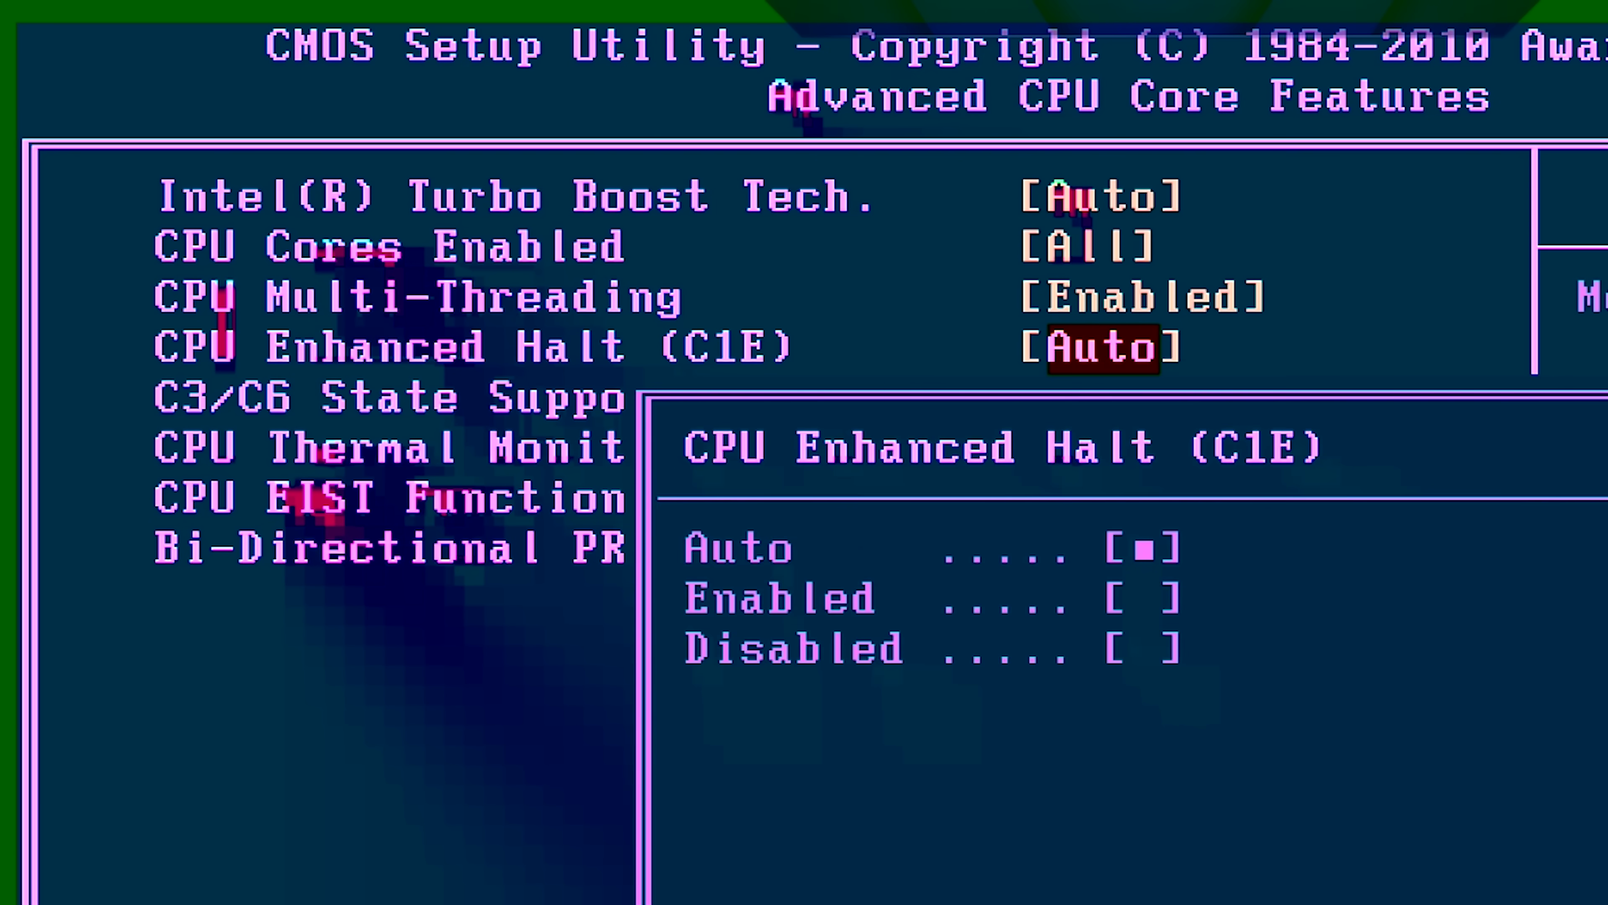
key(Return)
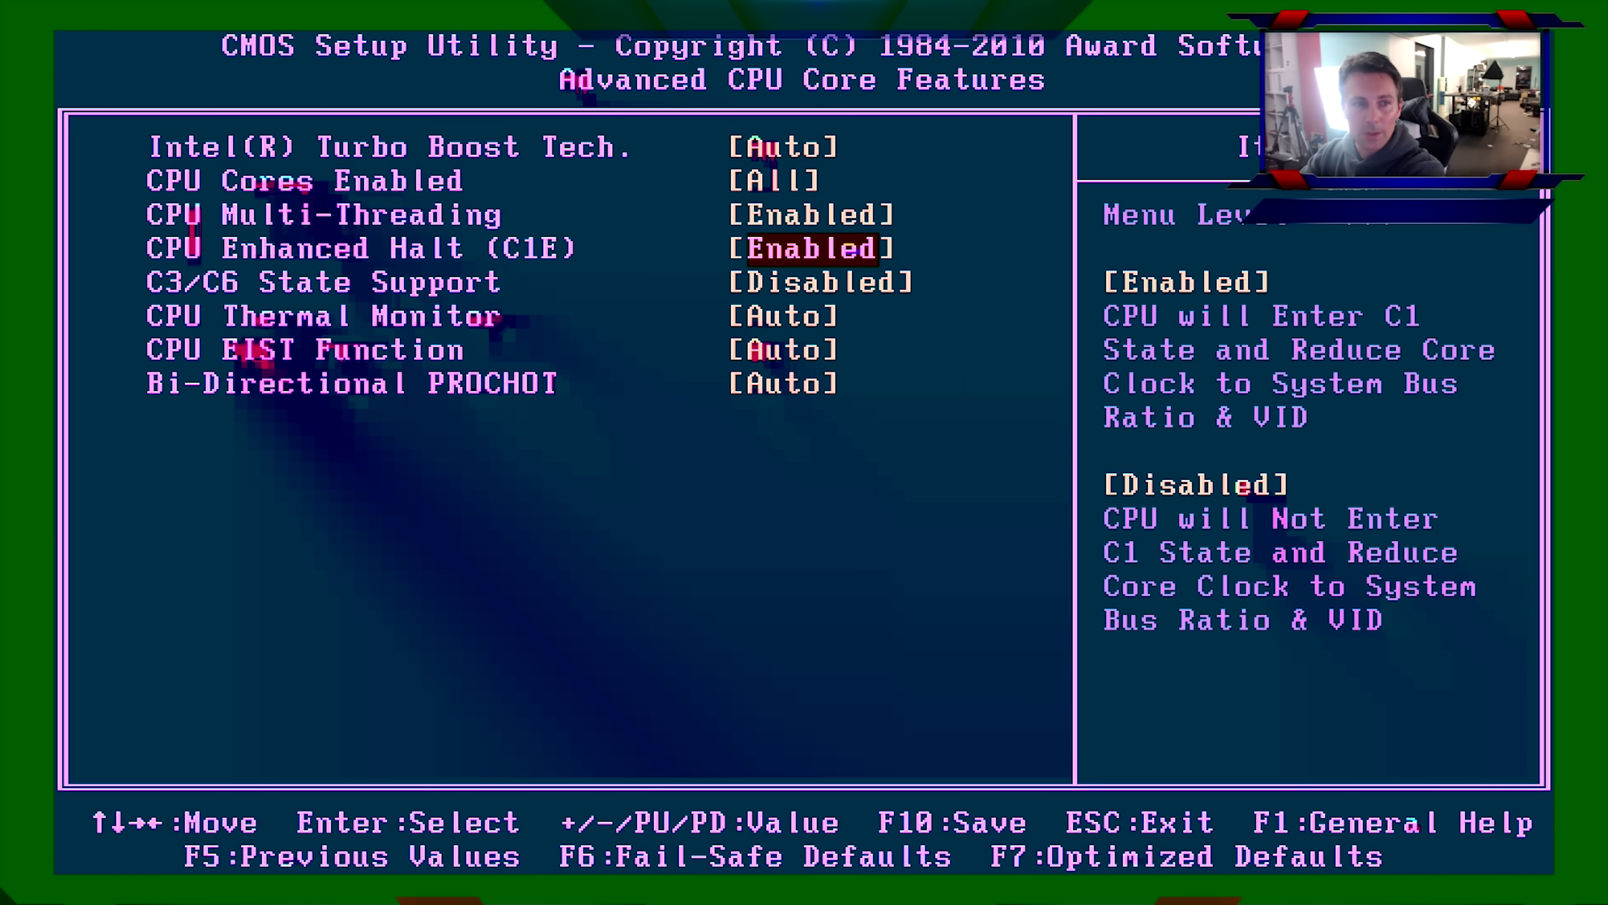
key(Escape)
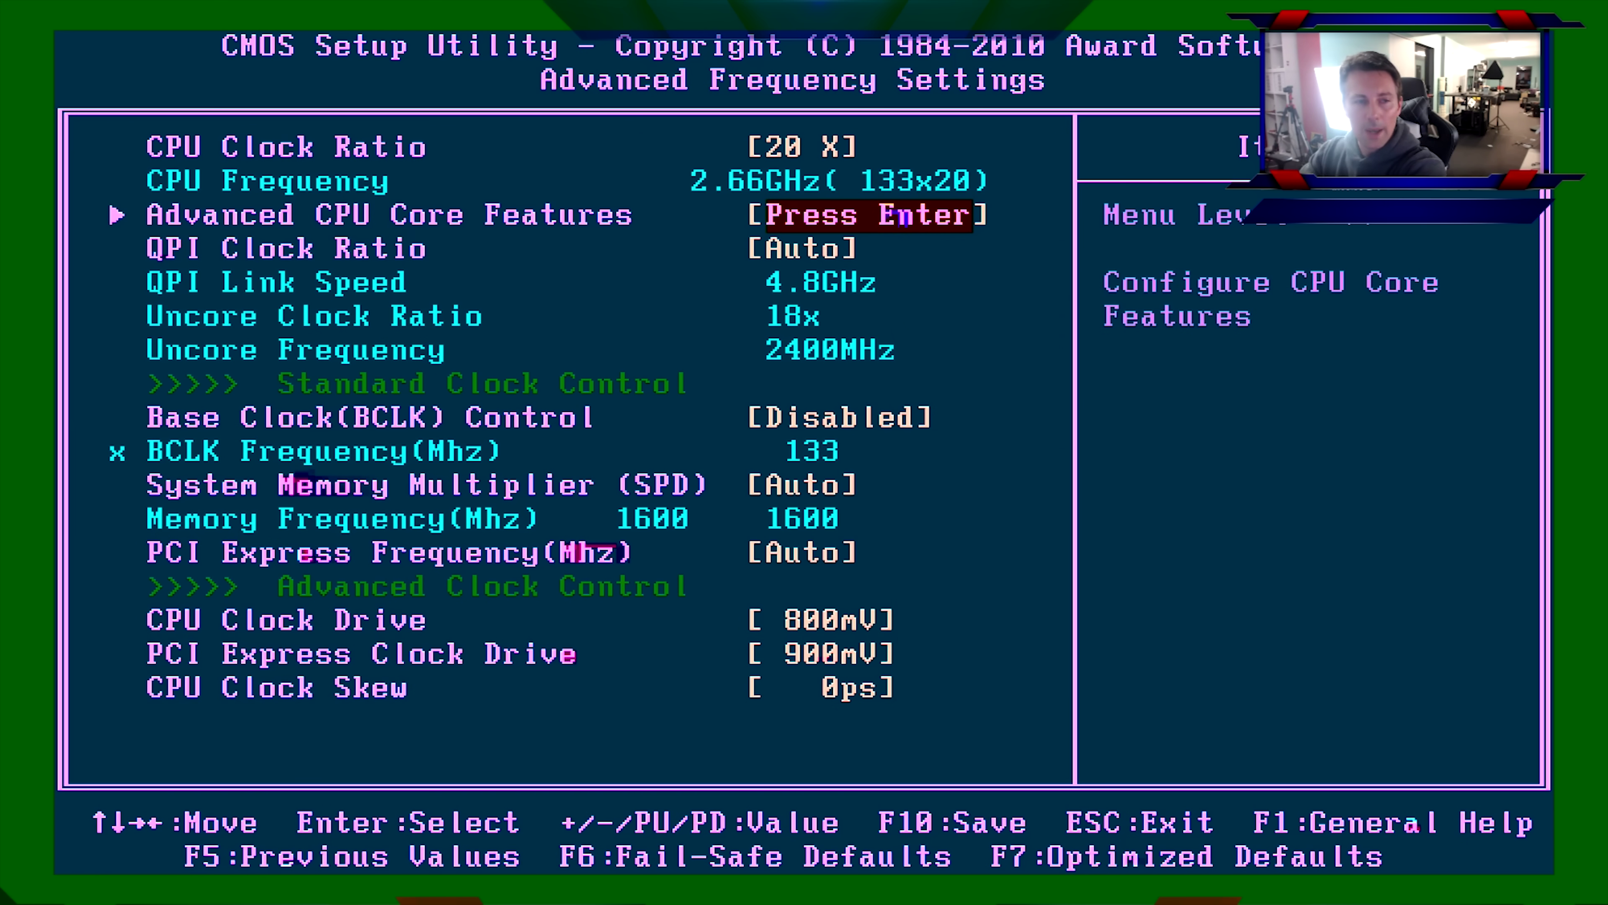
Set QPI Clock Ratio to x32.
key(Down)
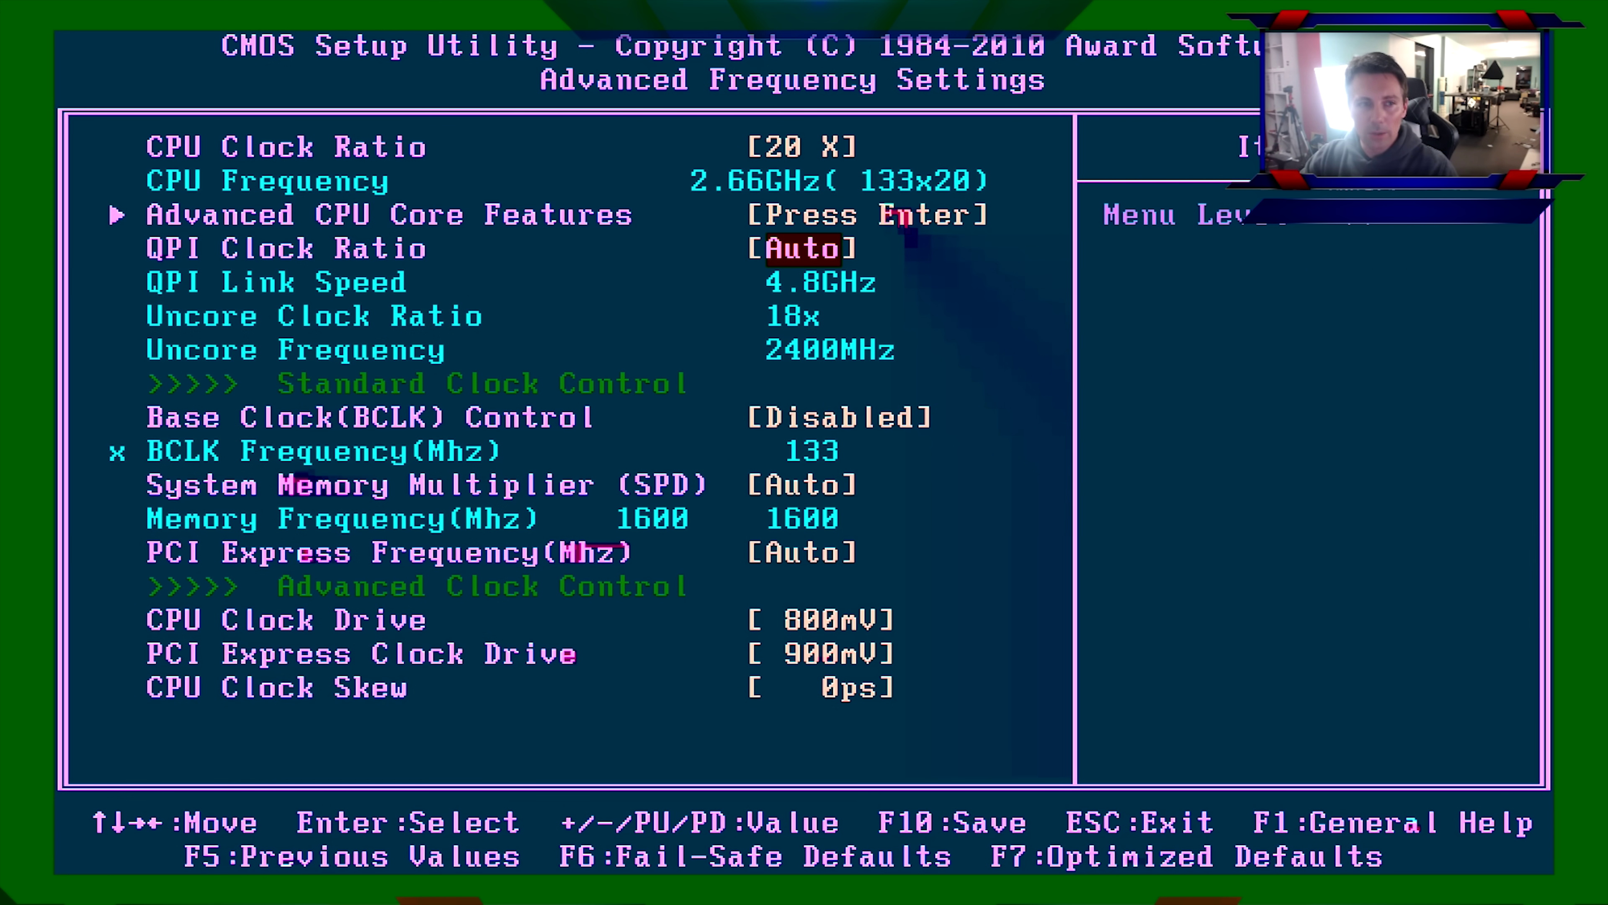
key(Return)
key(Down)
key(Return)
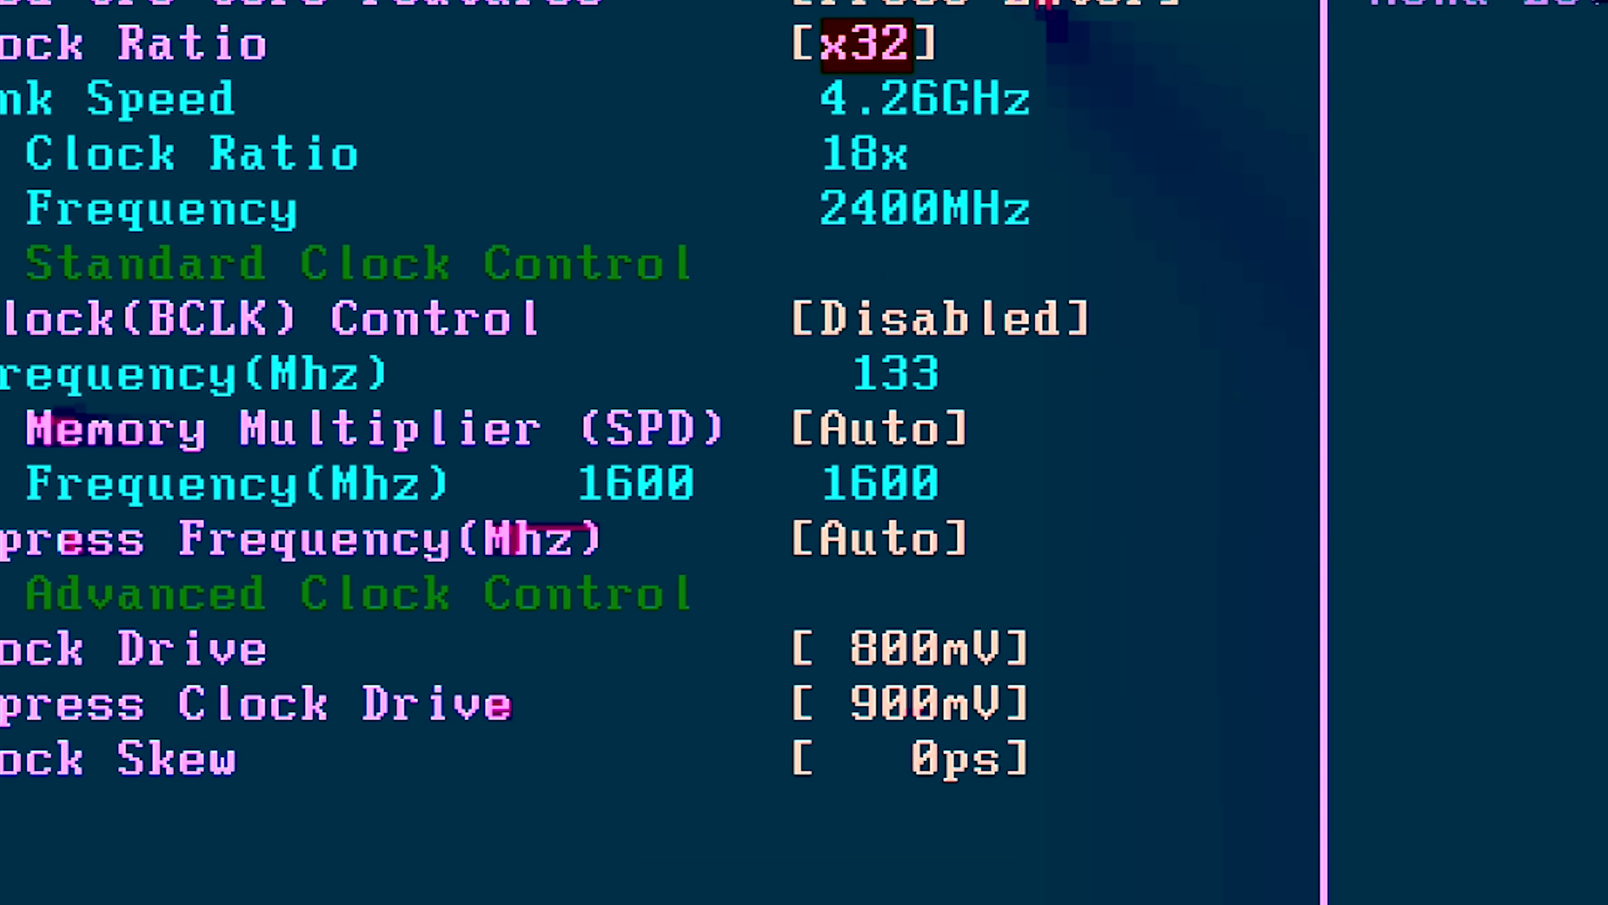
key(Return)
key(Escape)
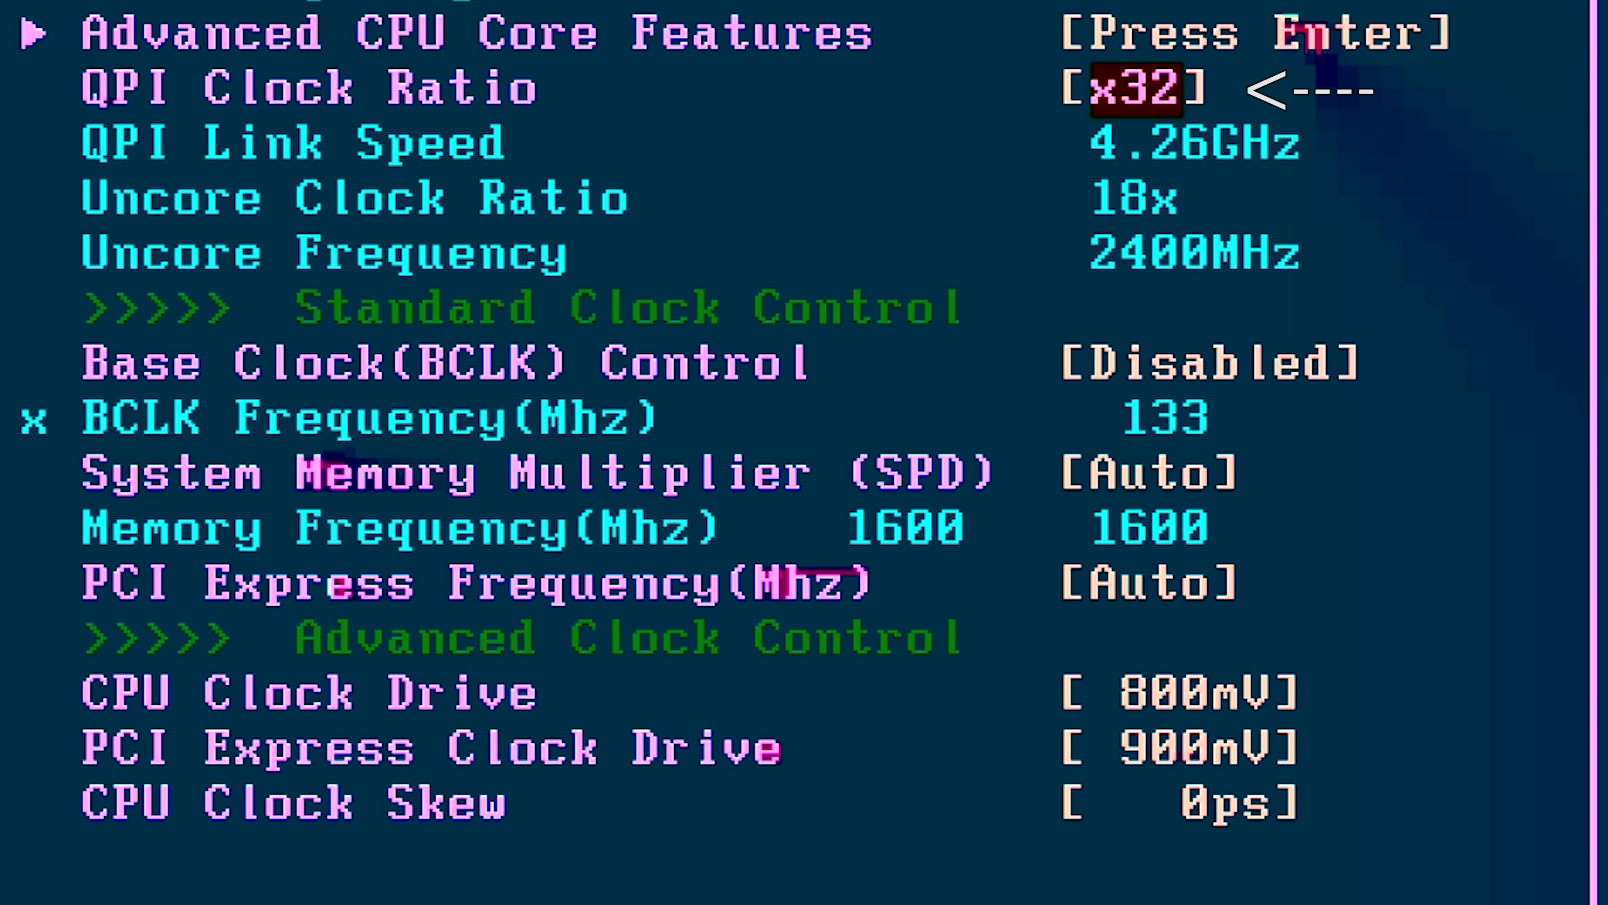
key(Down)
key(Down)
key(Up)
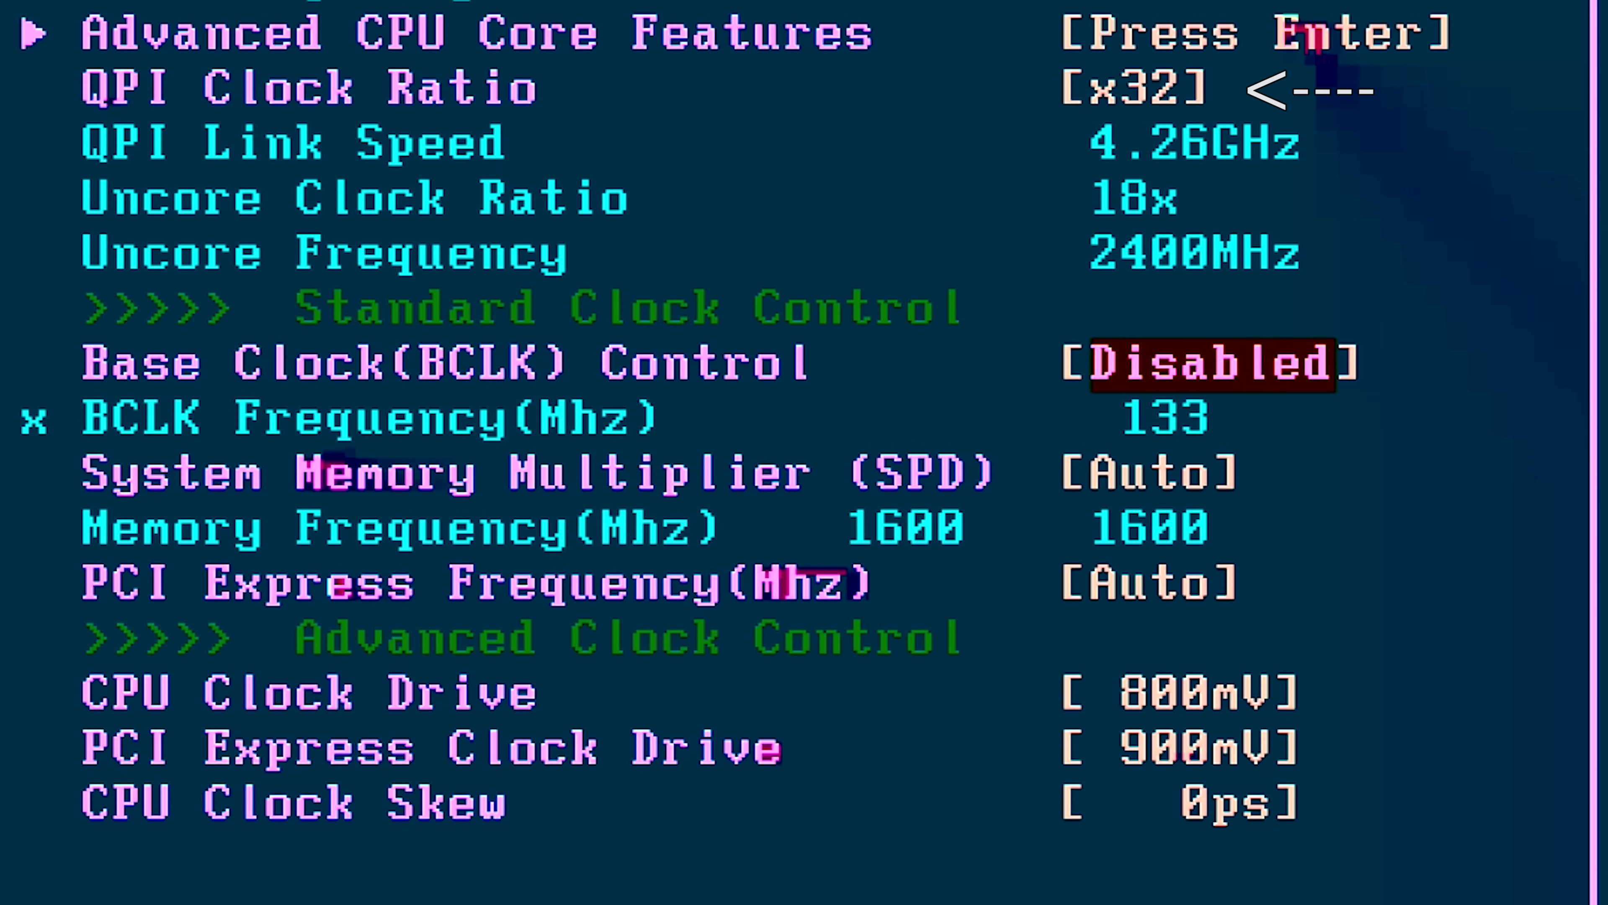
Set Base Clock (BCLK) Control to Enabled.
key(Up)
key(Down)
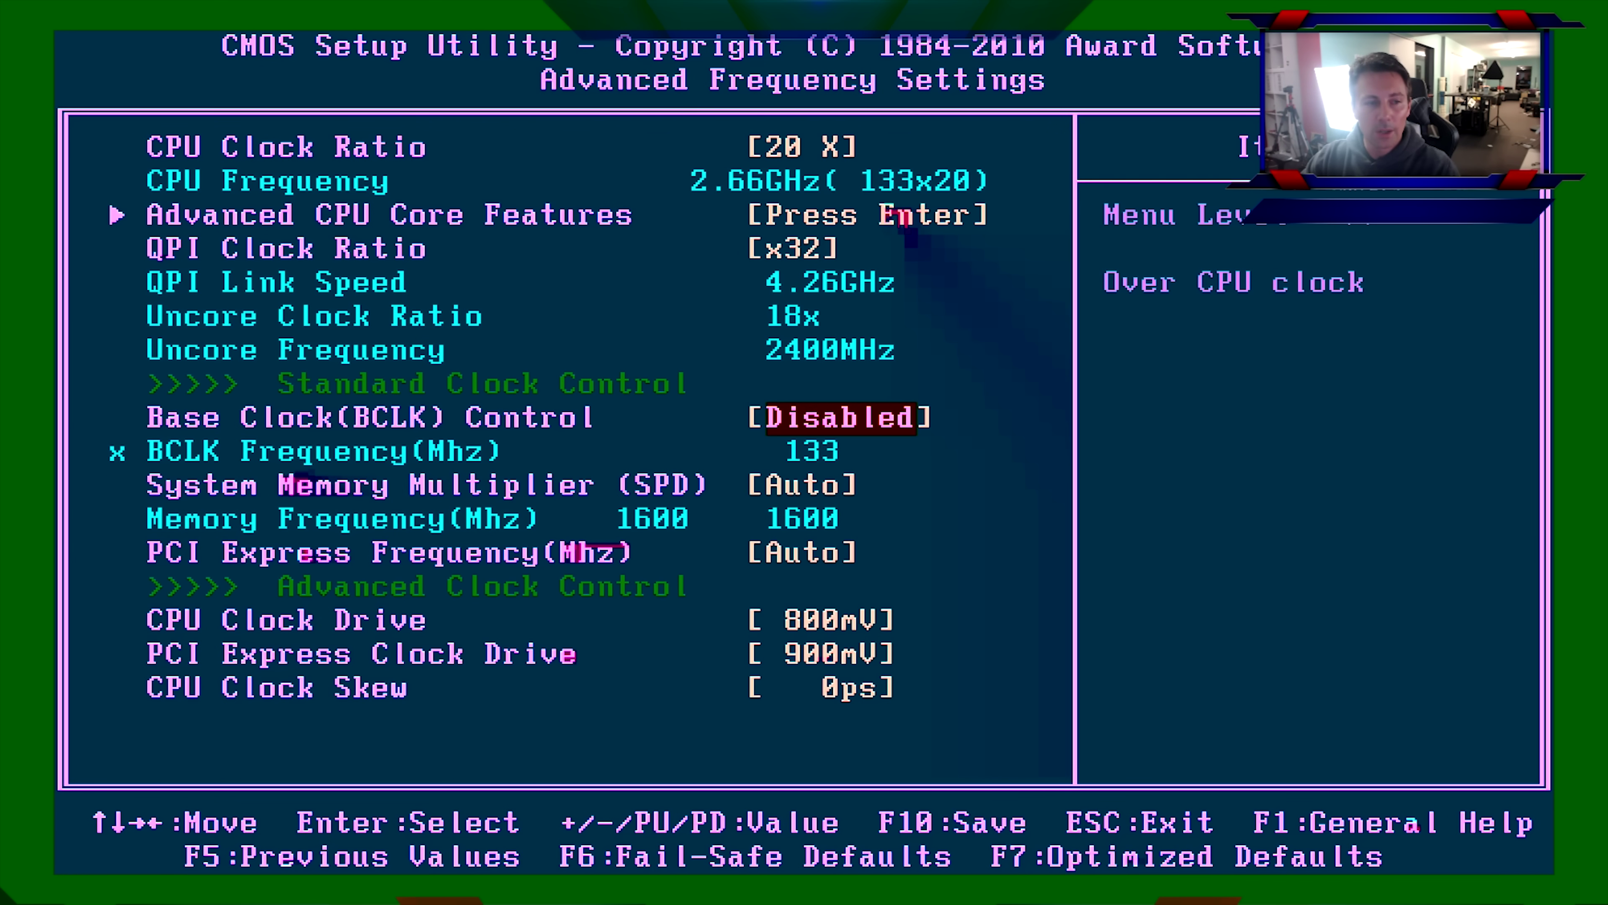
key(Return)
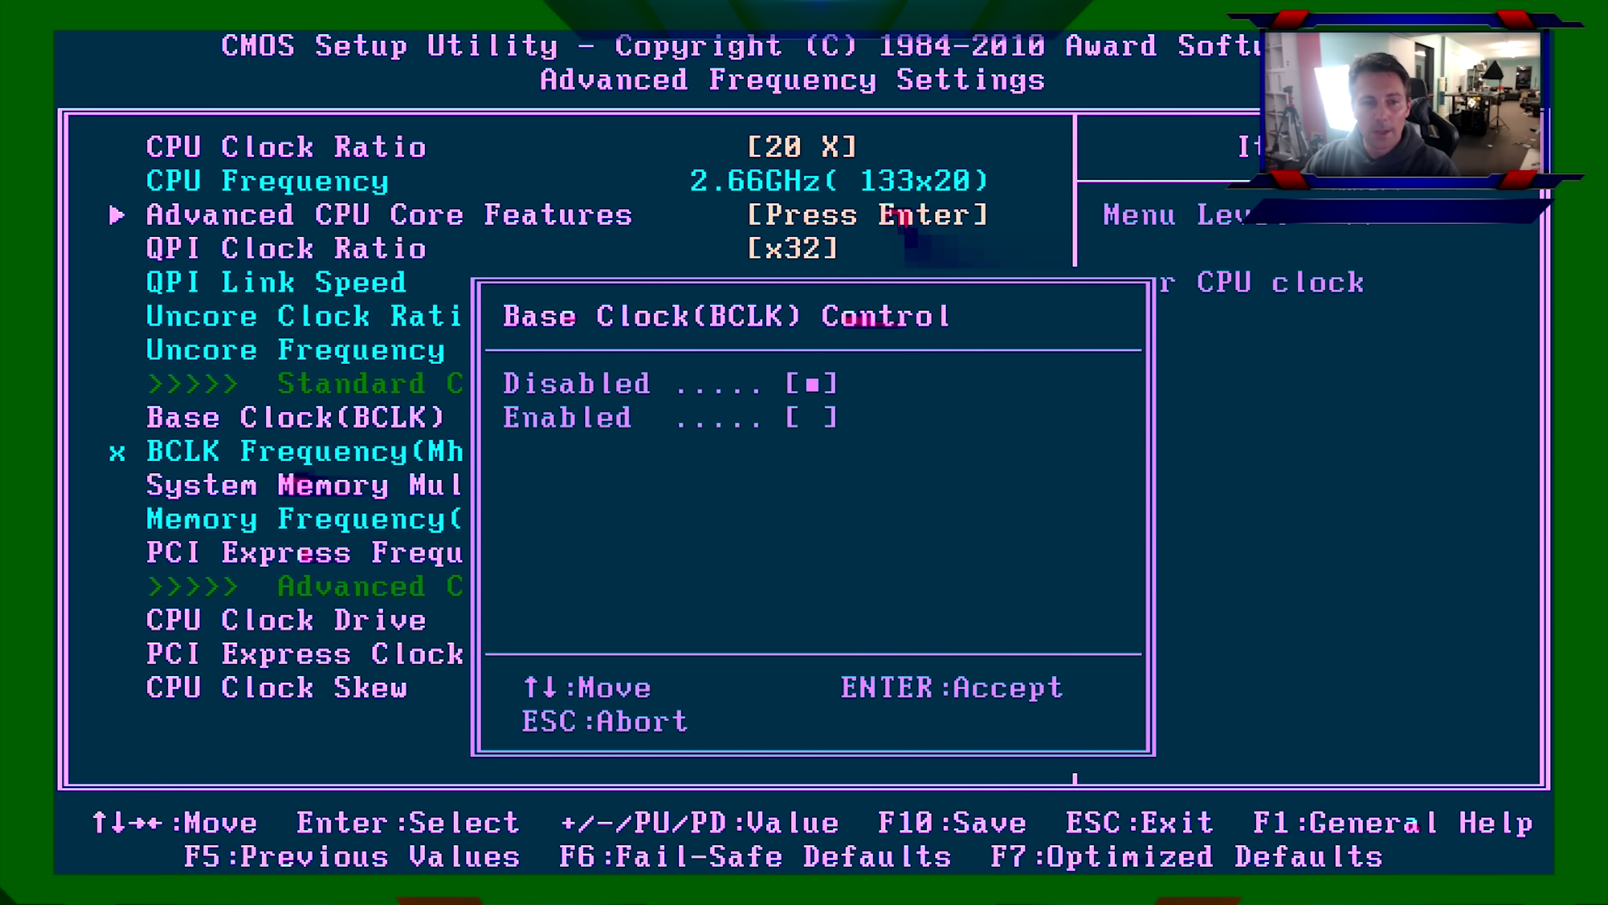
key(Down)
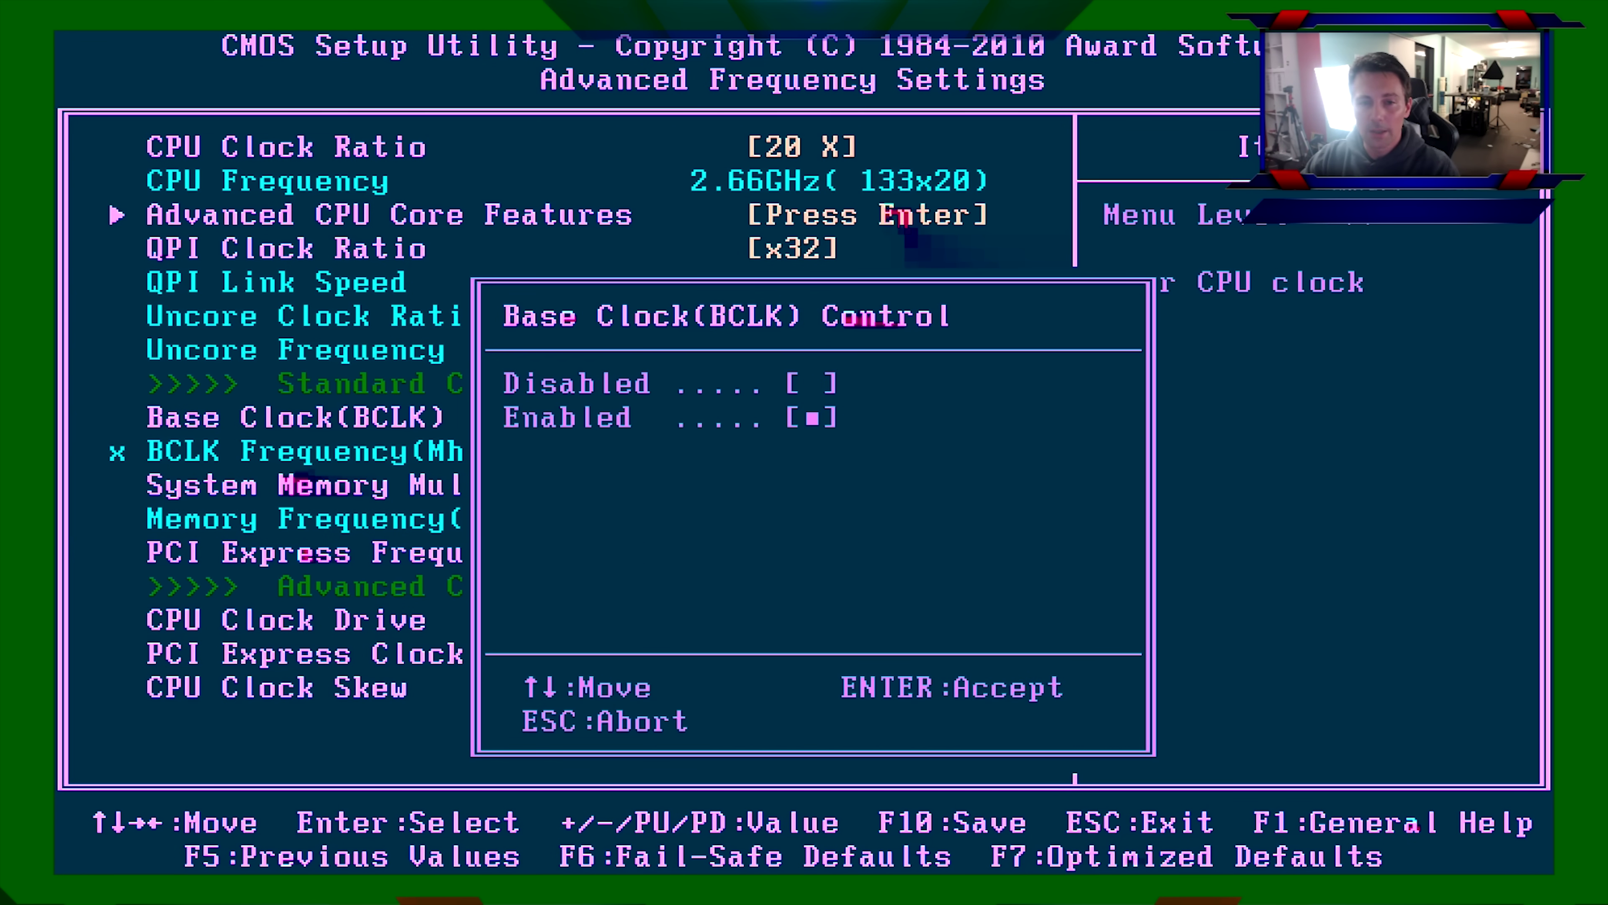
key(Return)
Set BCLK Frequency to 190, giving 3.80GHz (190x20).
key(Down)
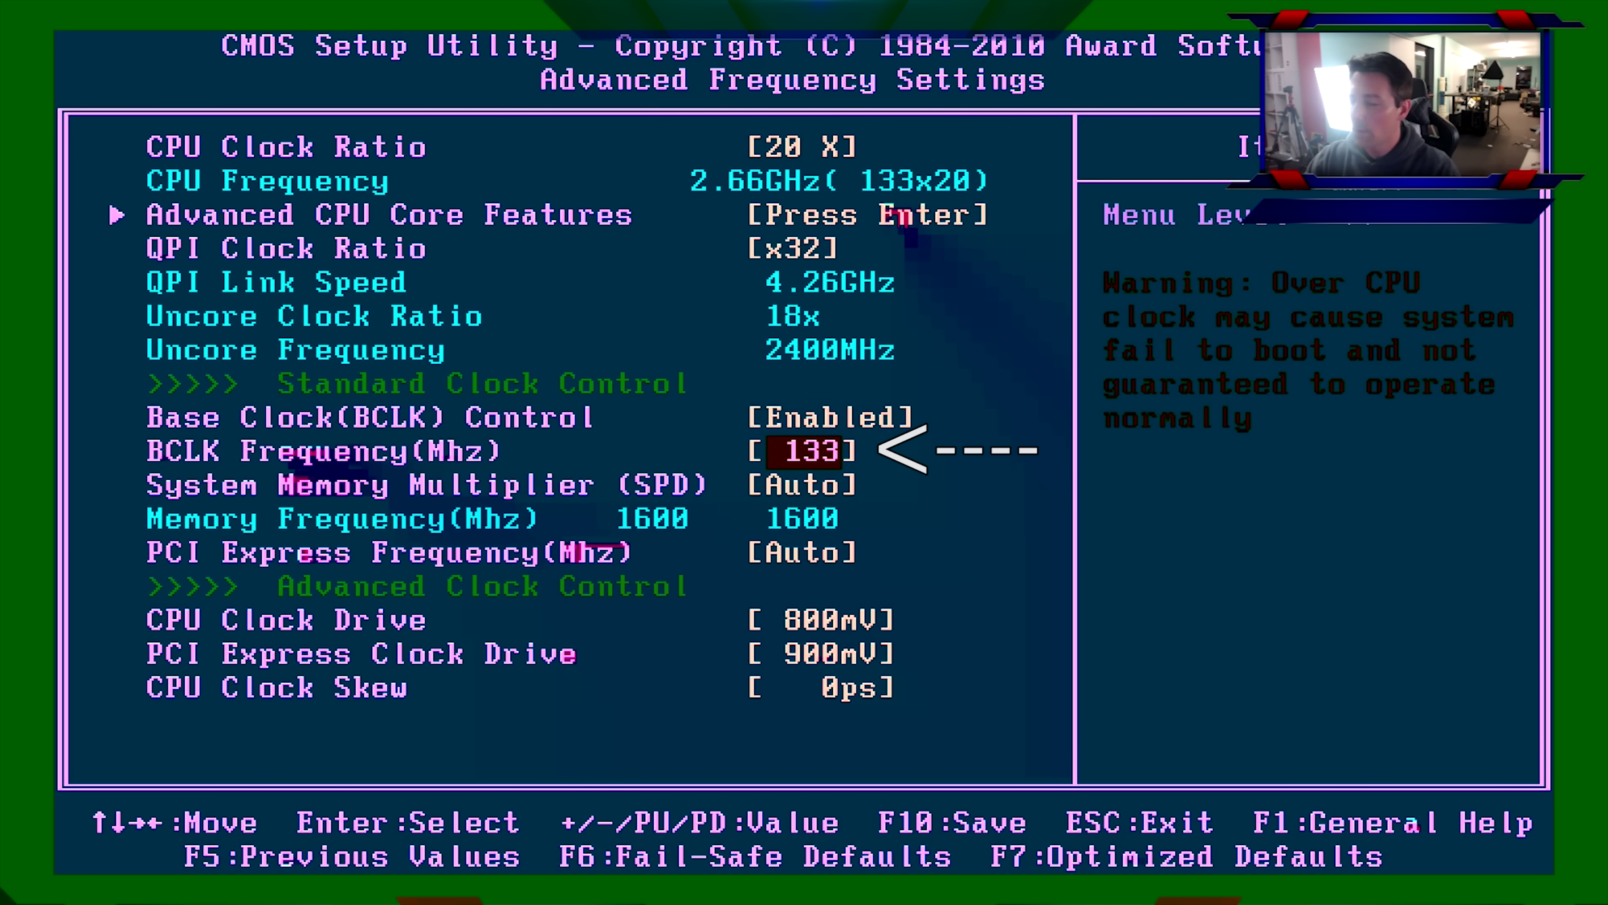
key(minus)
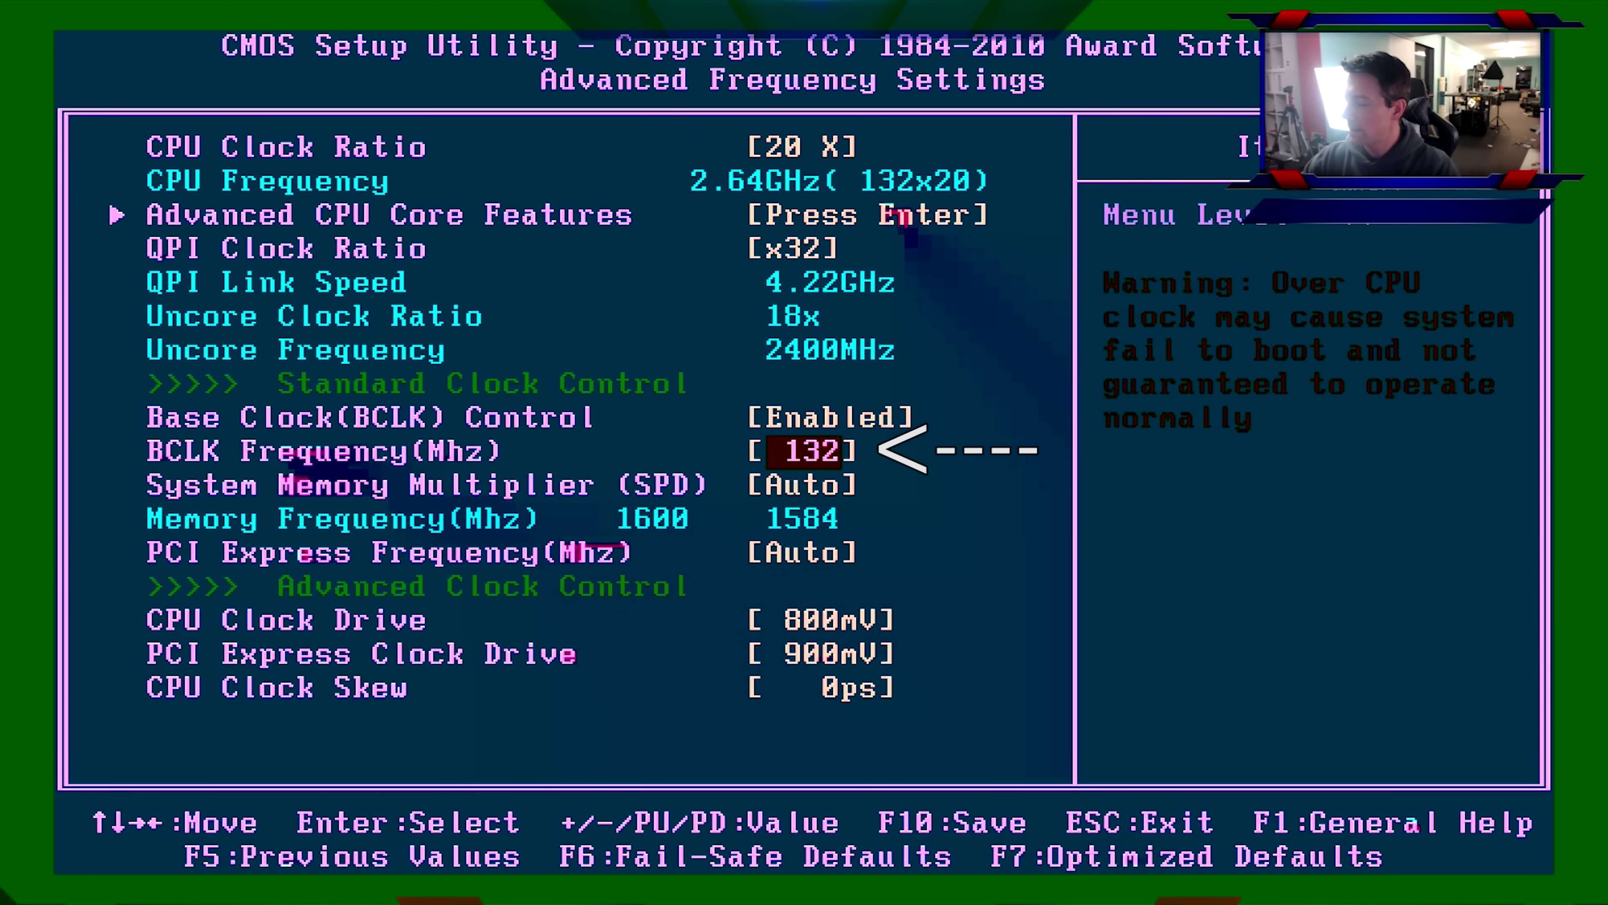
text(190)
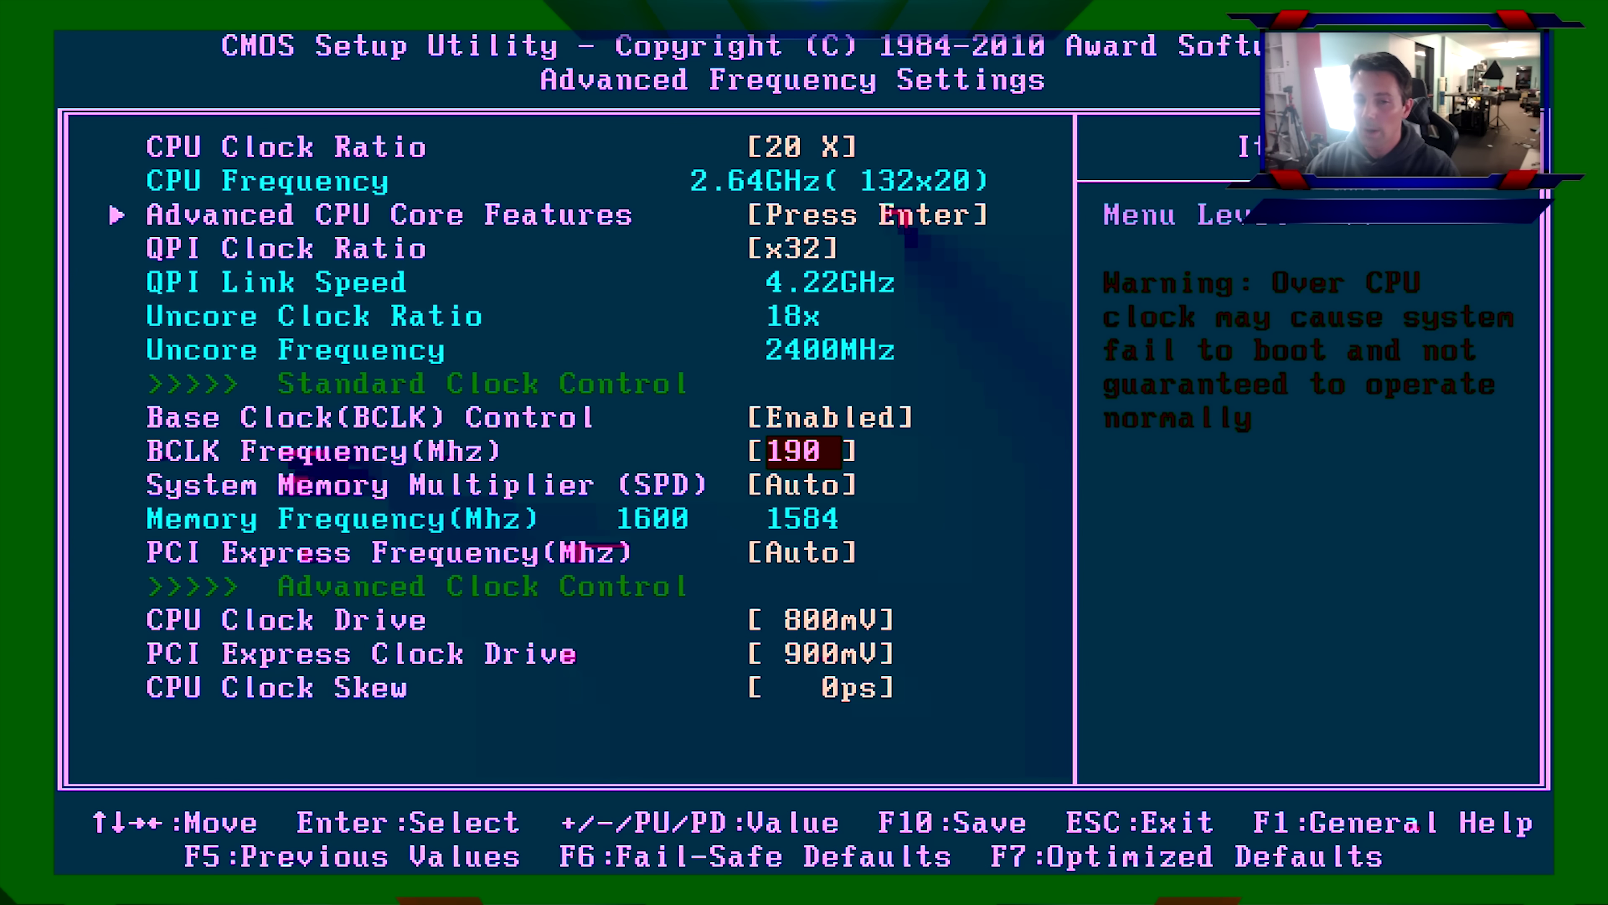
key(Return)
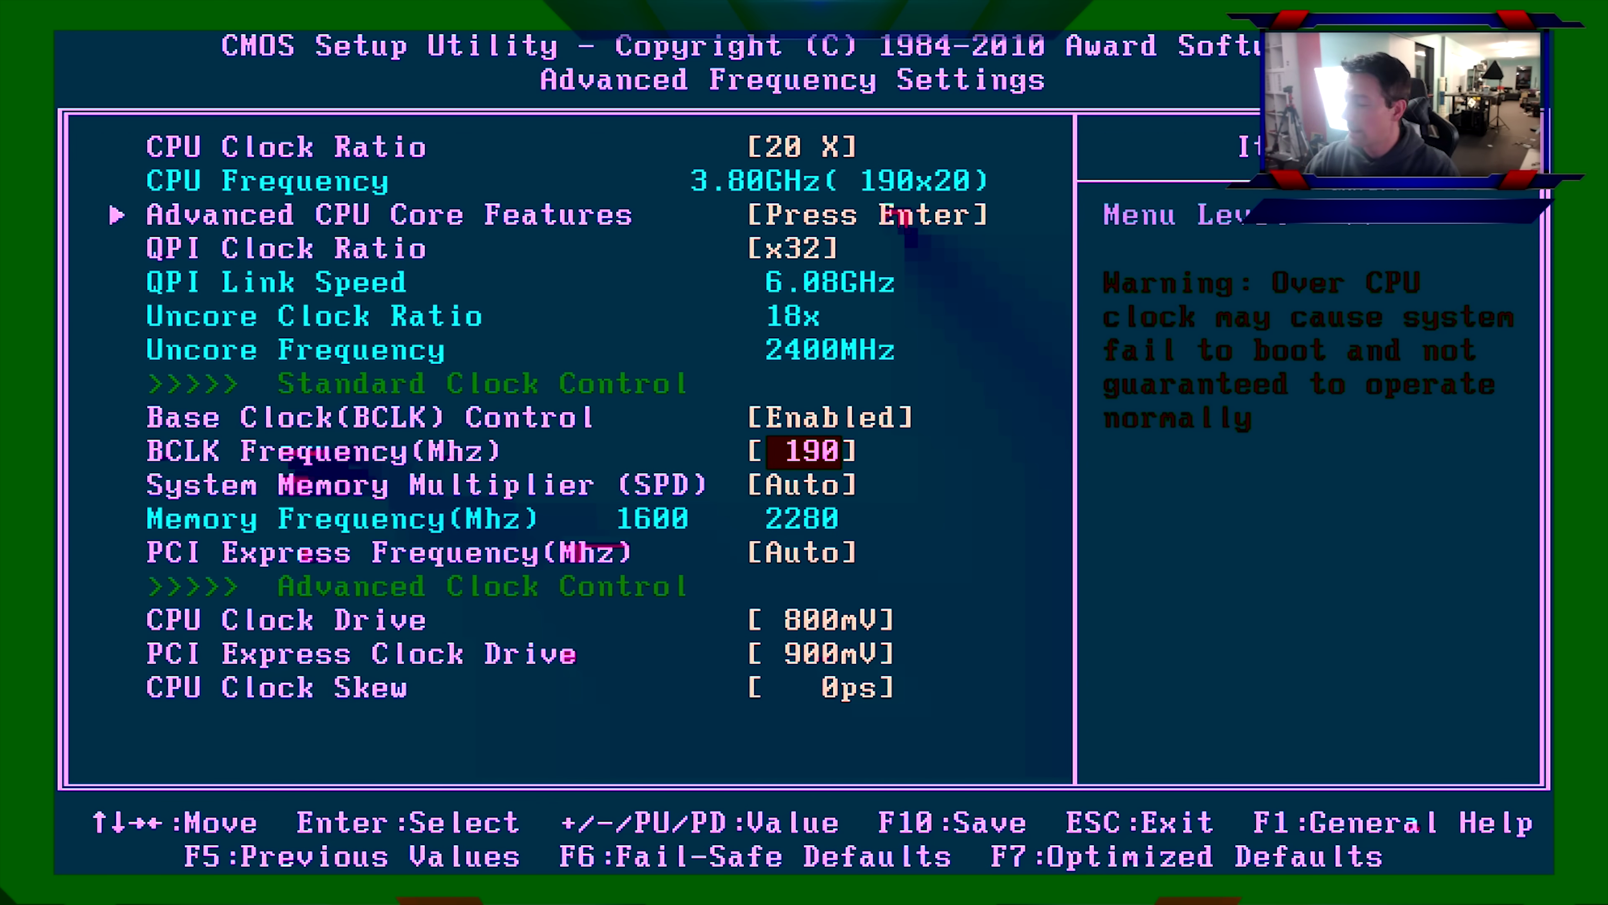
text(200)
key(Return)
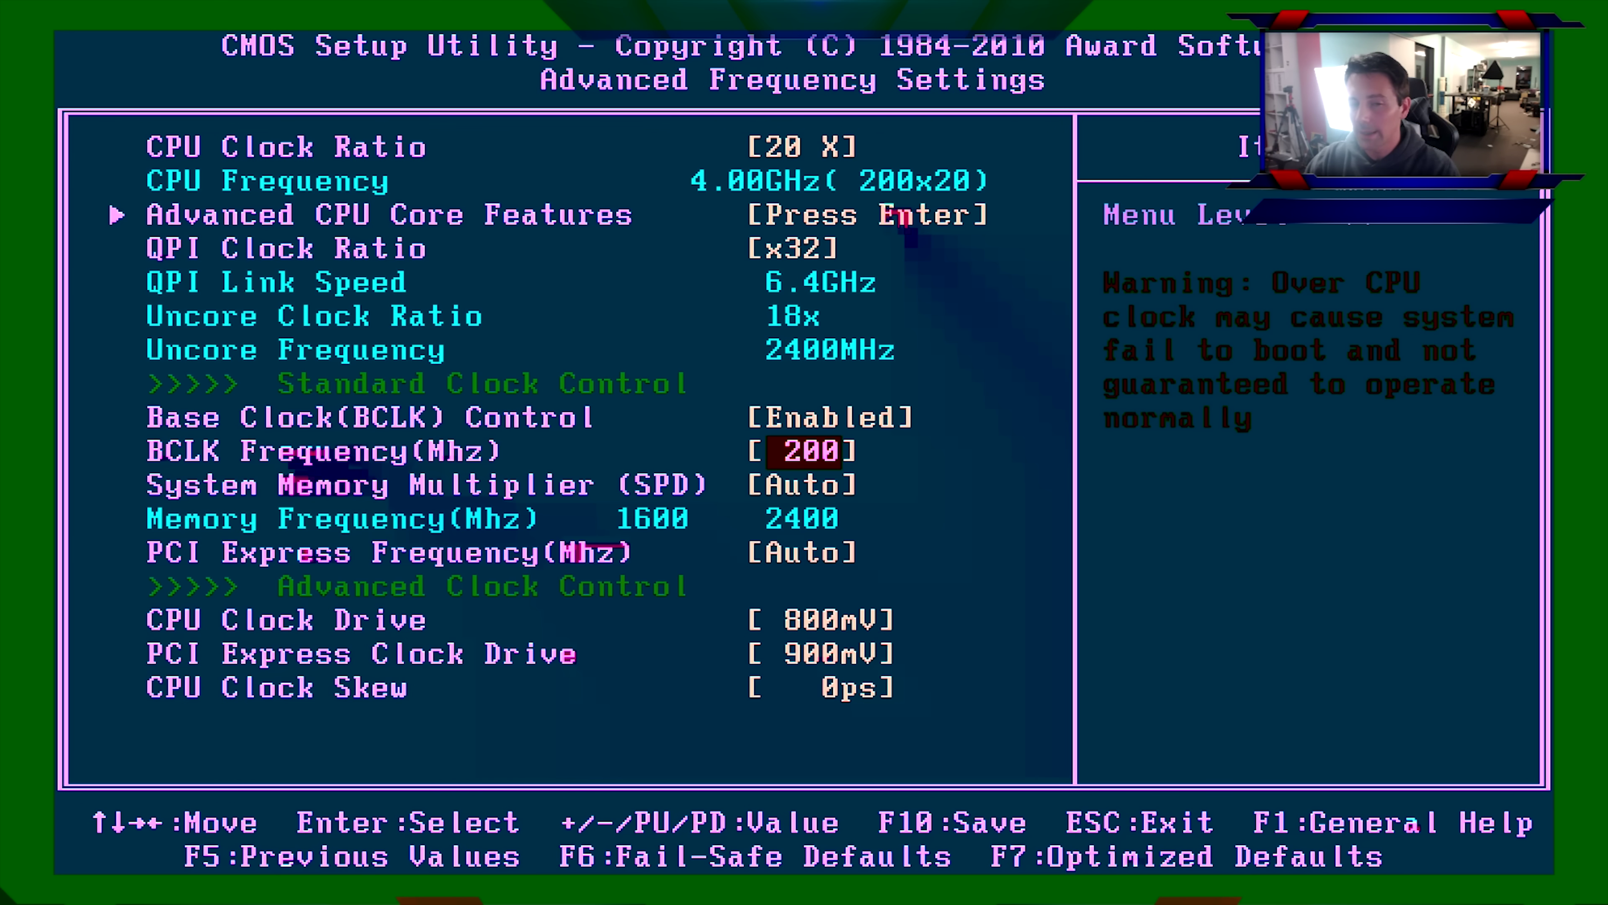
text(190)
key(Return)
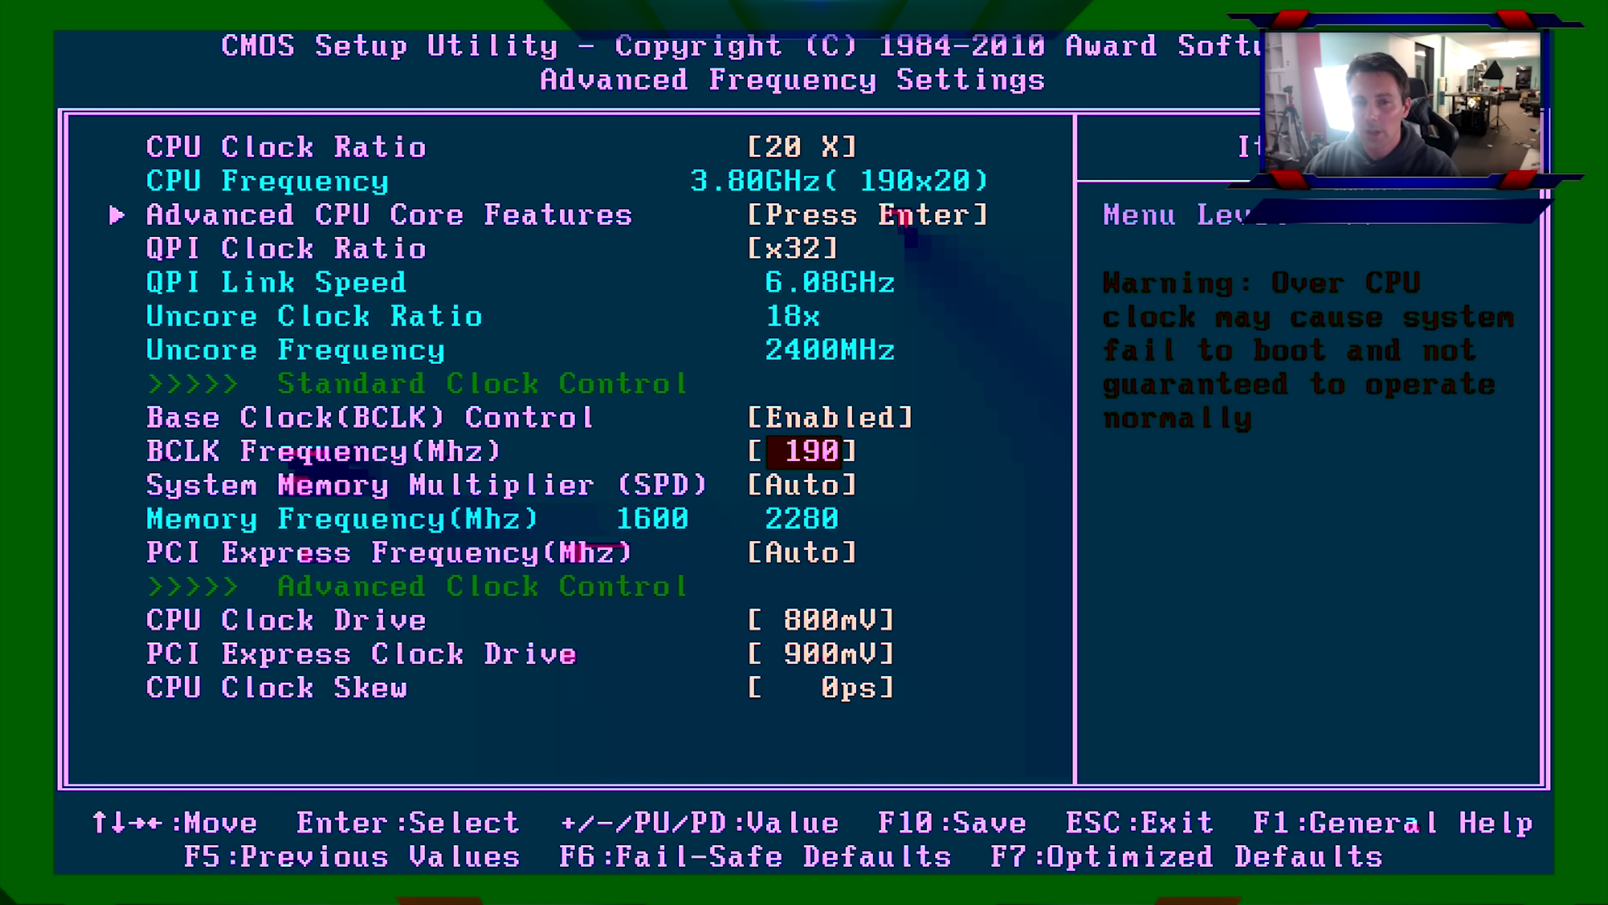
key(Up)
key(Up)
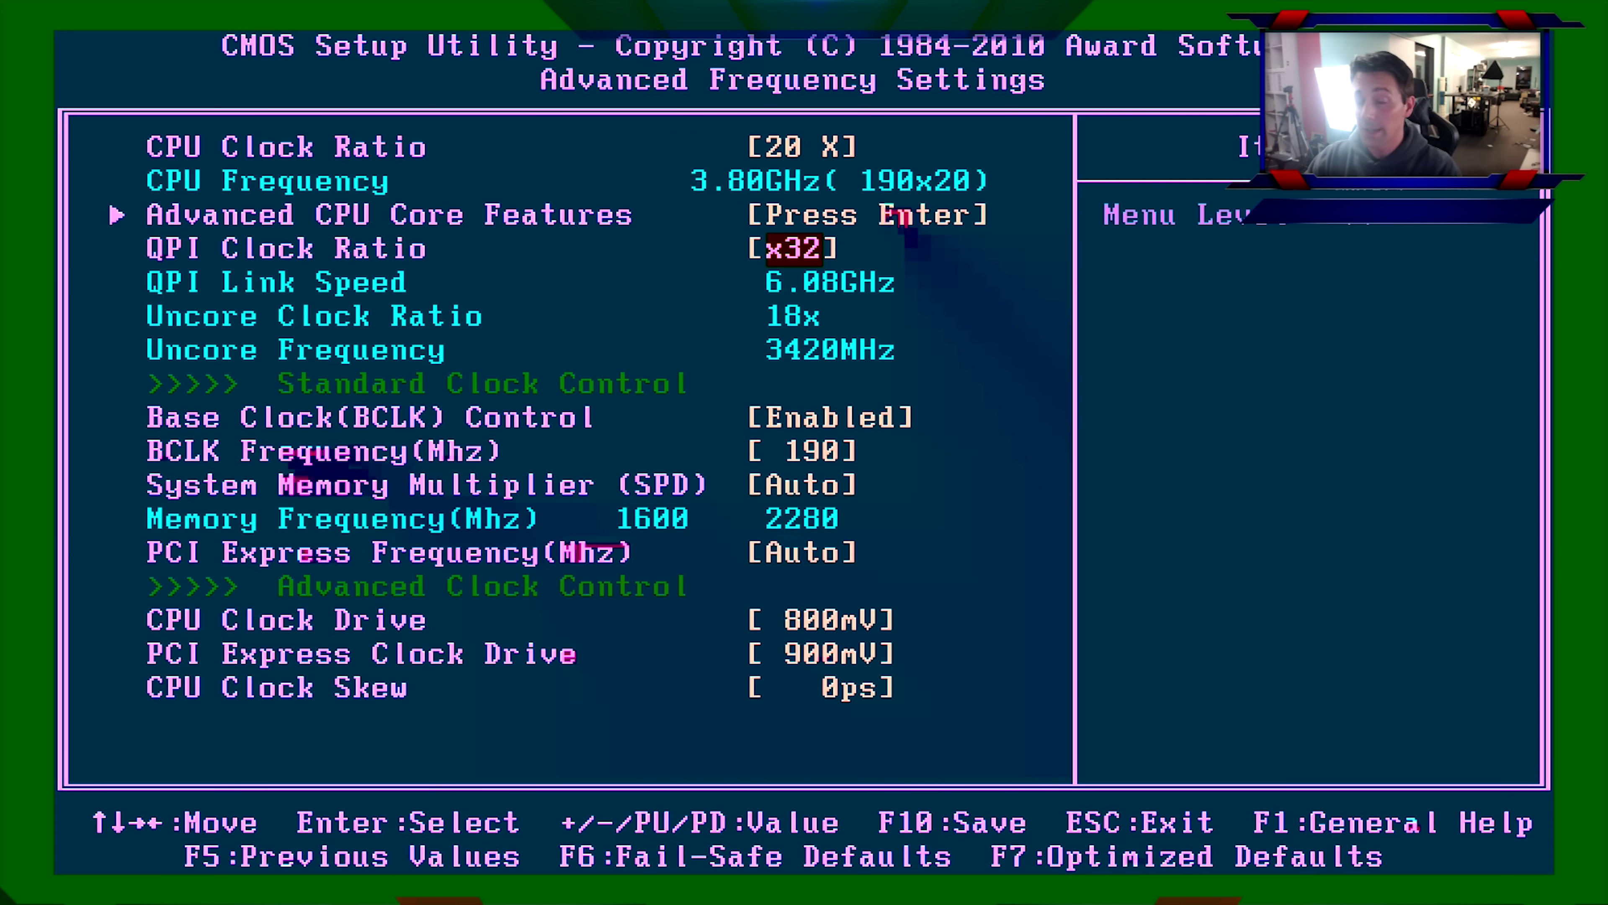
key(Down)
key(Up)
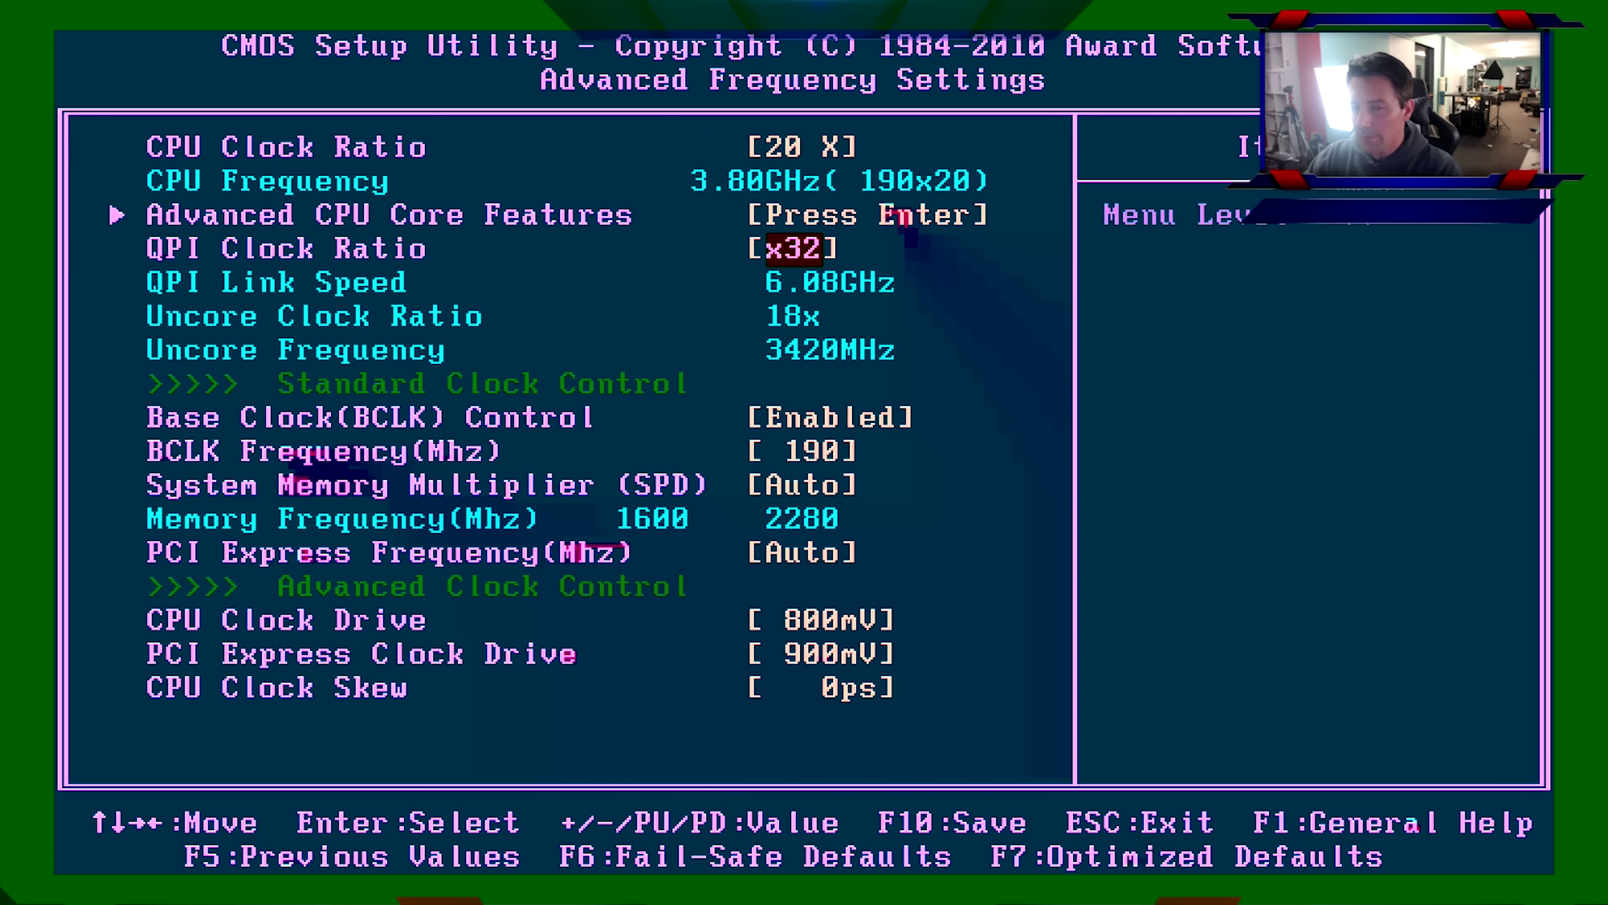
key(Down)
key(Up)
key(Down)
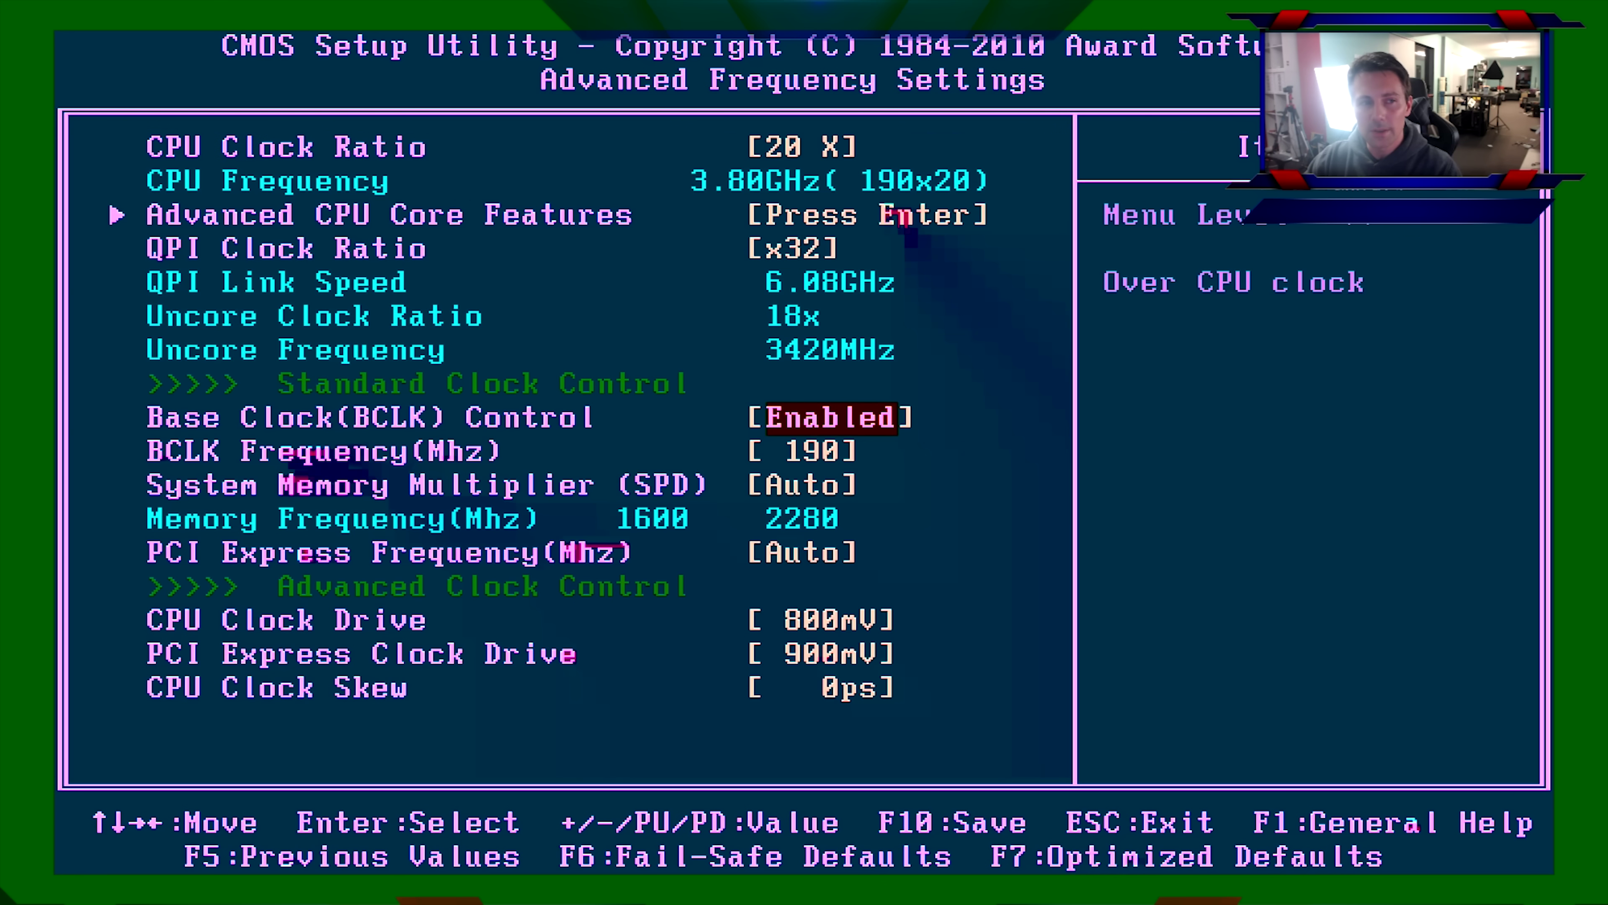
key(Up)
key(Down)
key(Up)
key(Down)
key(Up)
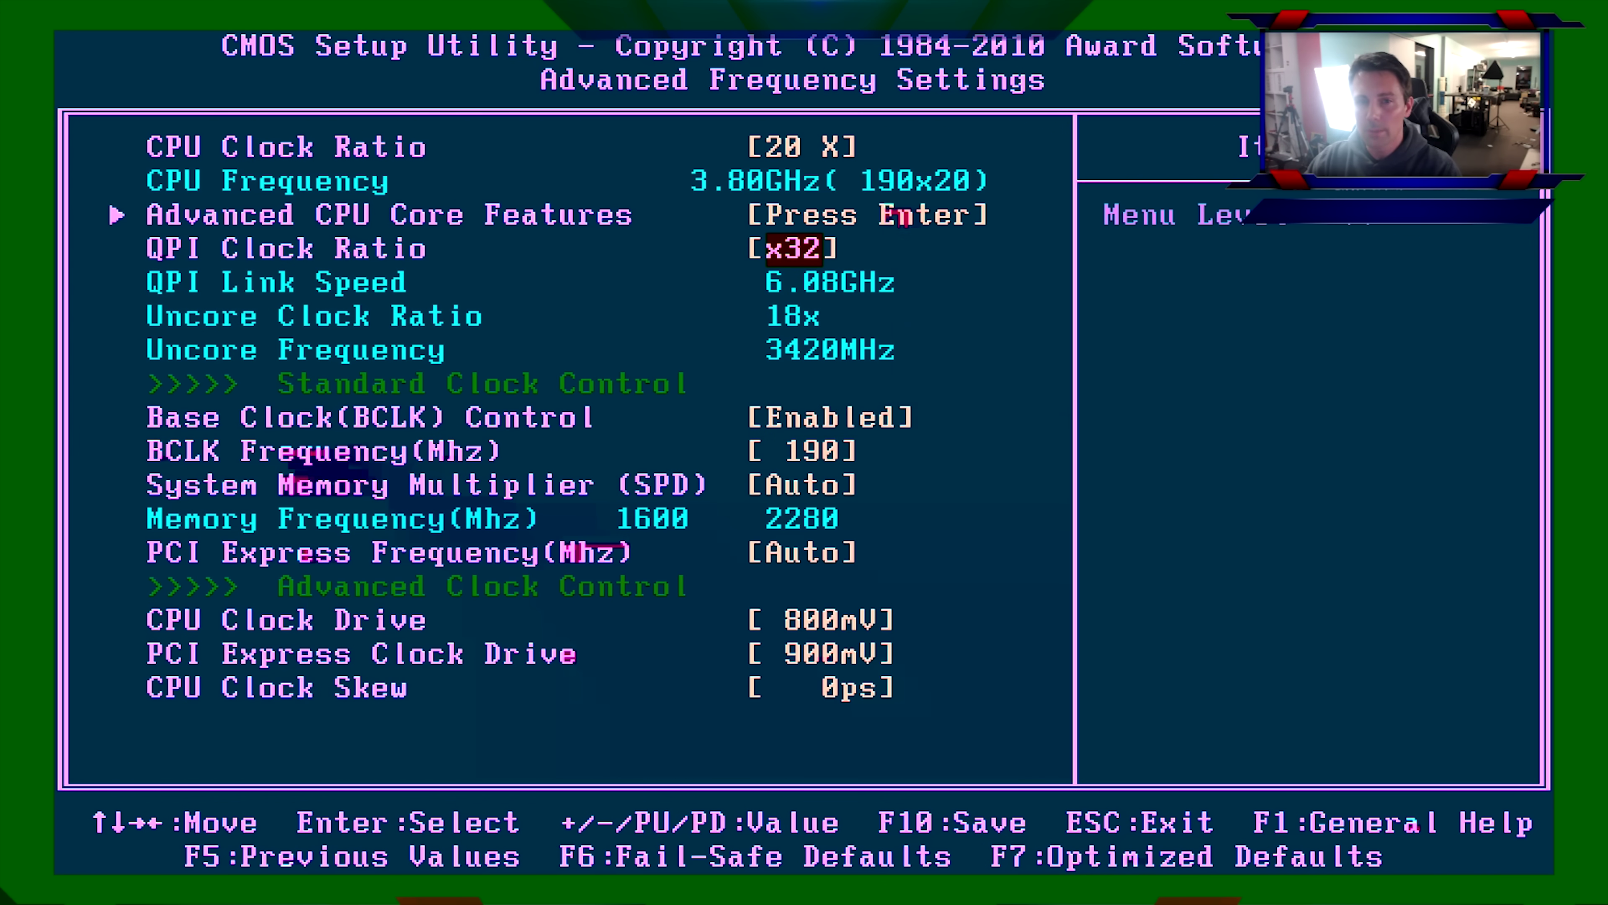
key(Down)
key(Up)
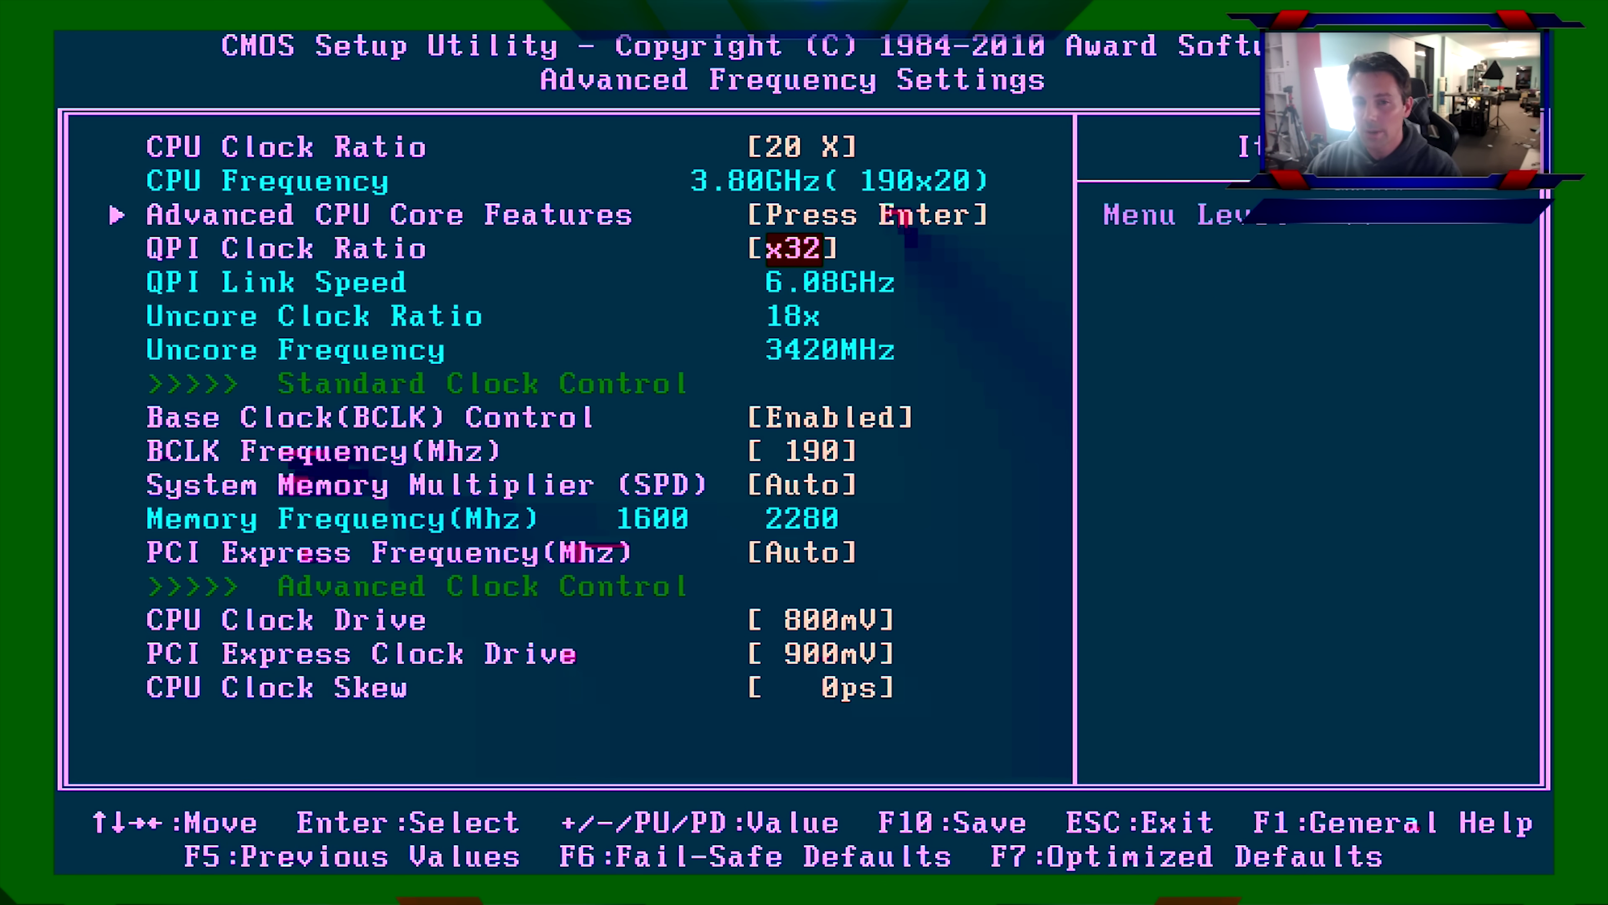
key(Down)
key(Up)
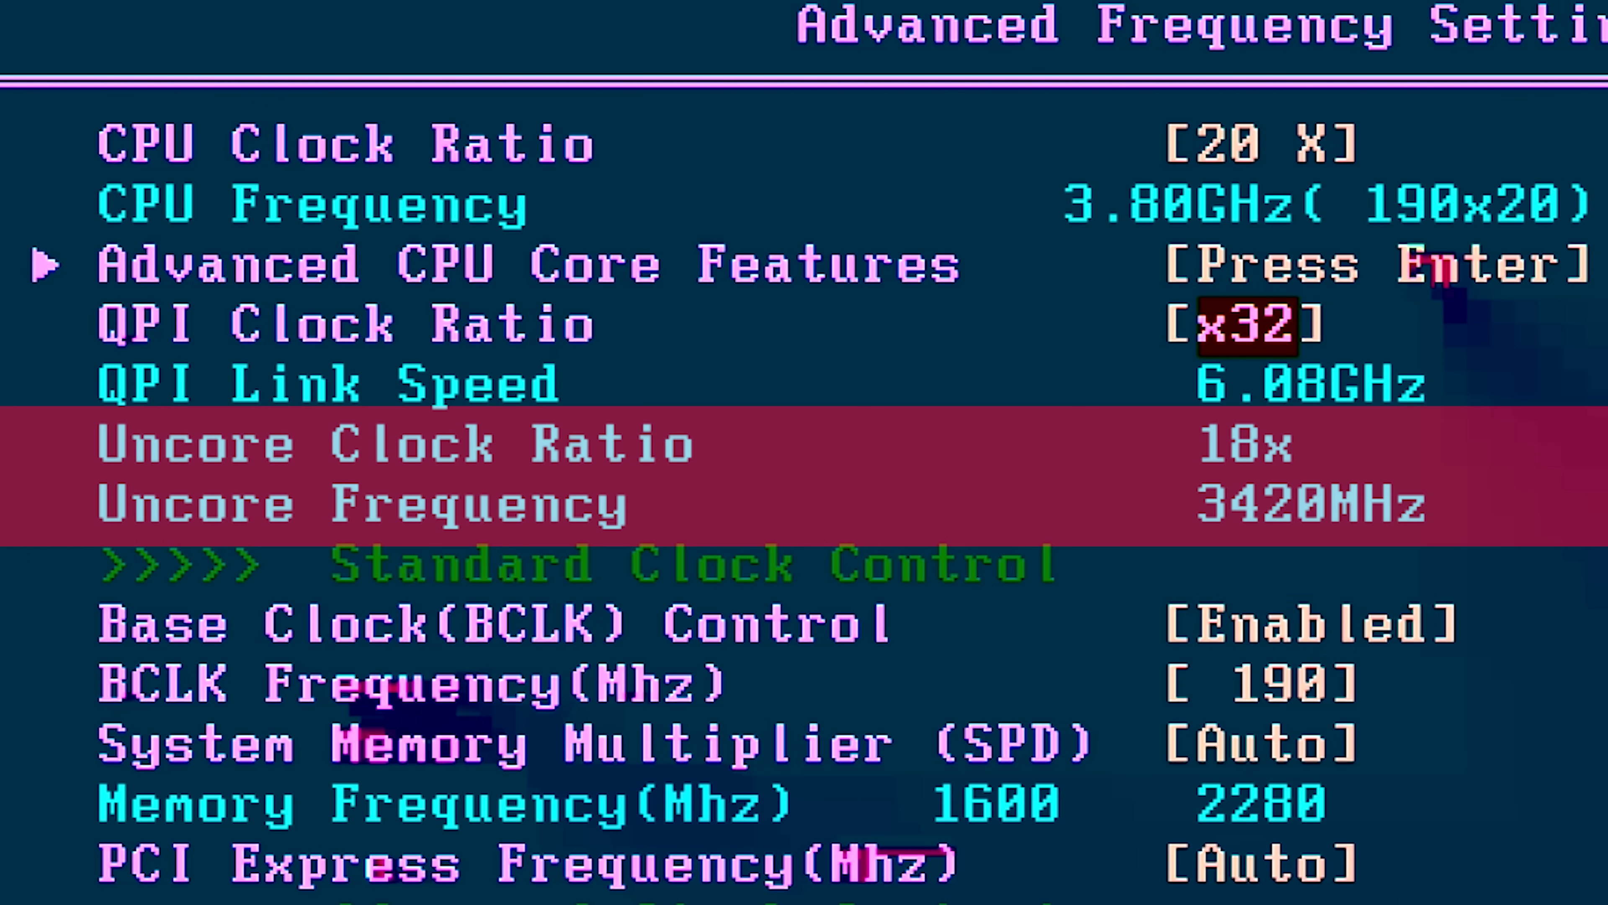
key(Down)
key(Up)
key(Down)
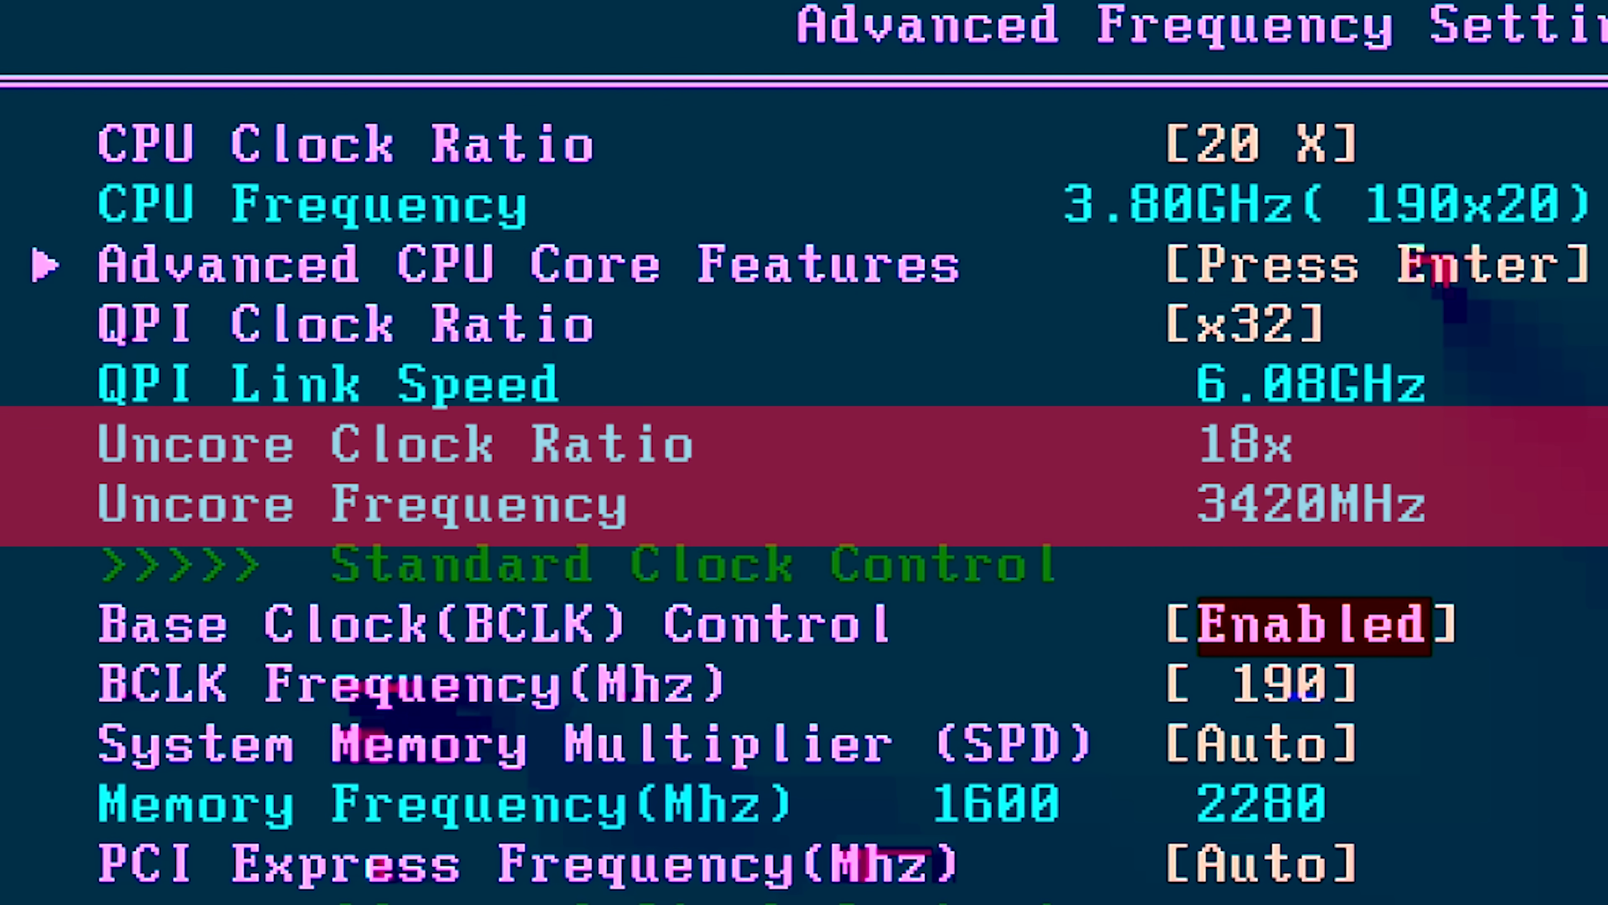
key(Up)
key(Down)
key(Down)
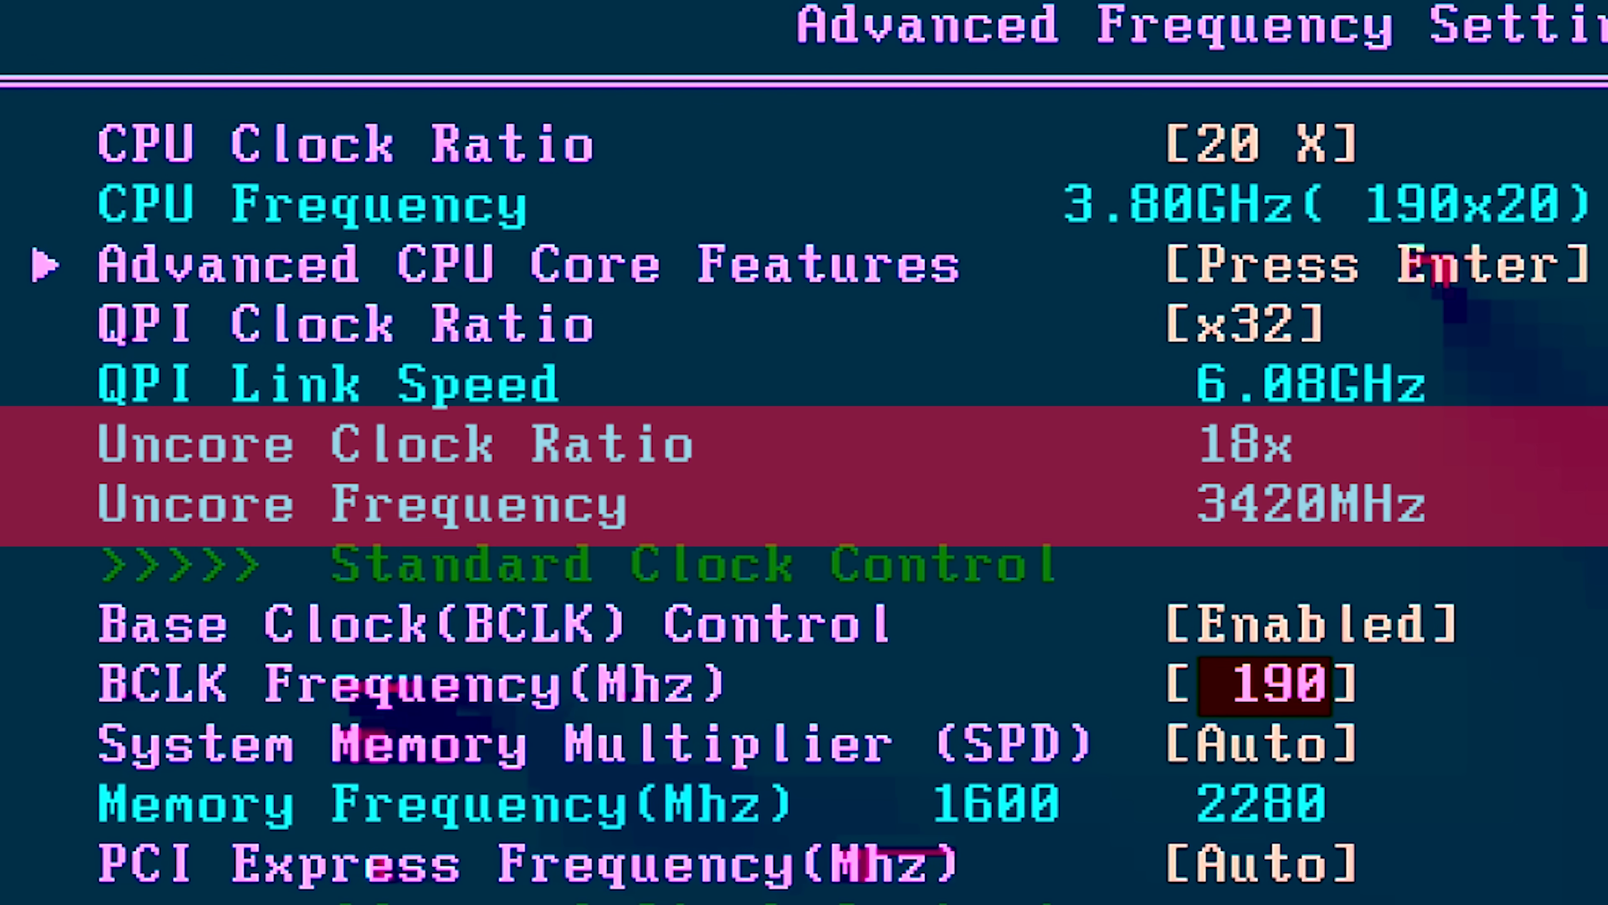
text(200)
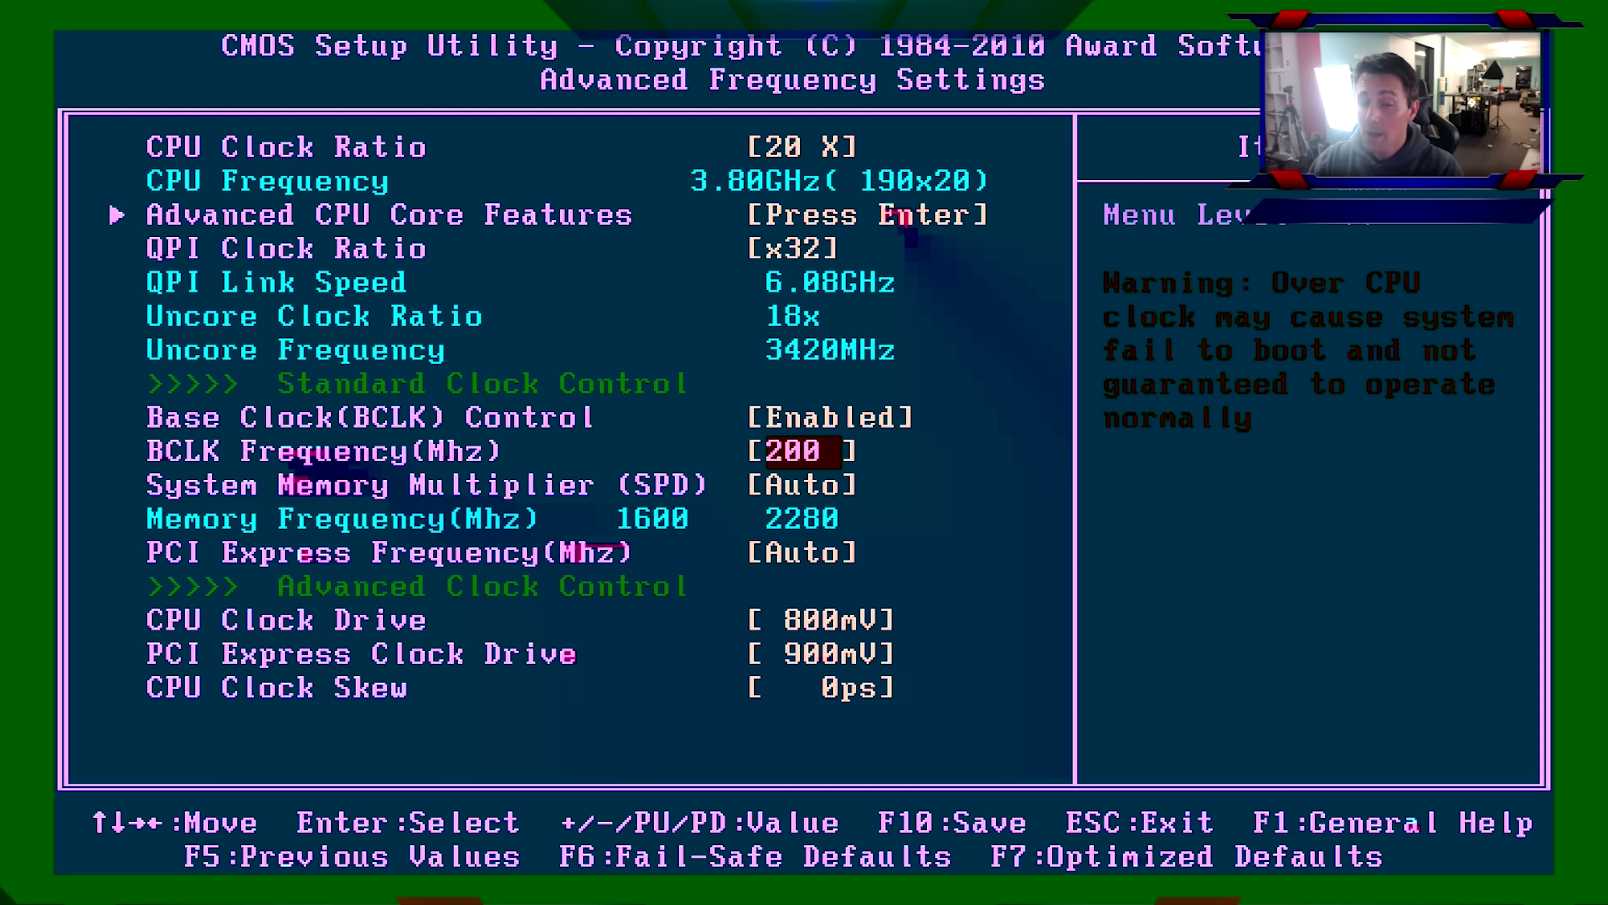
key(Return)
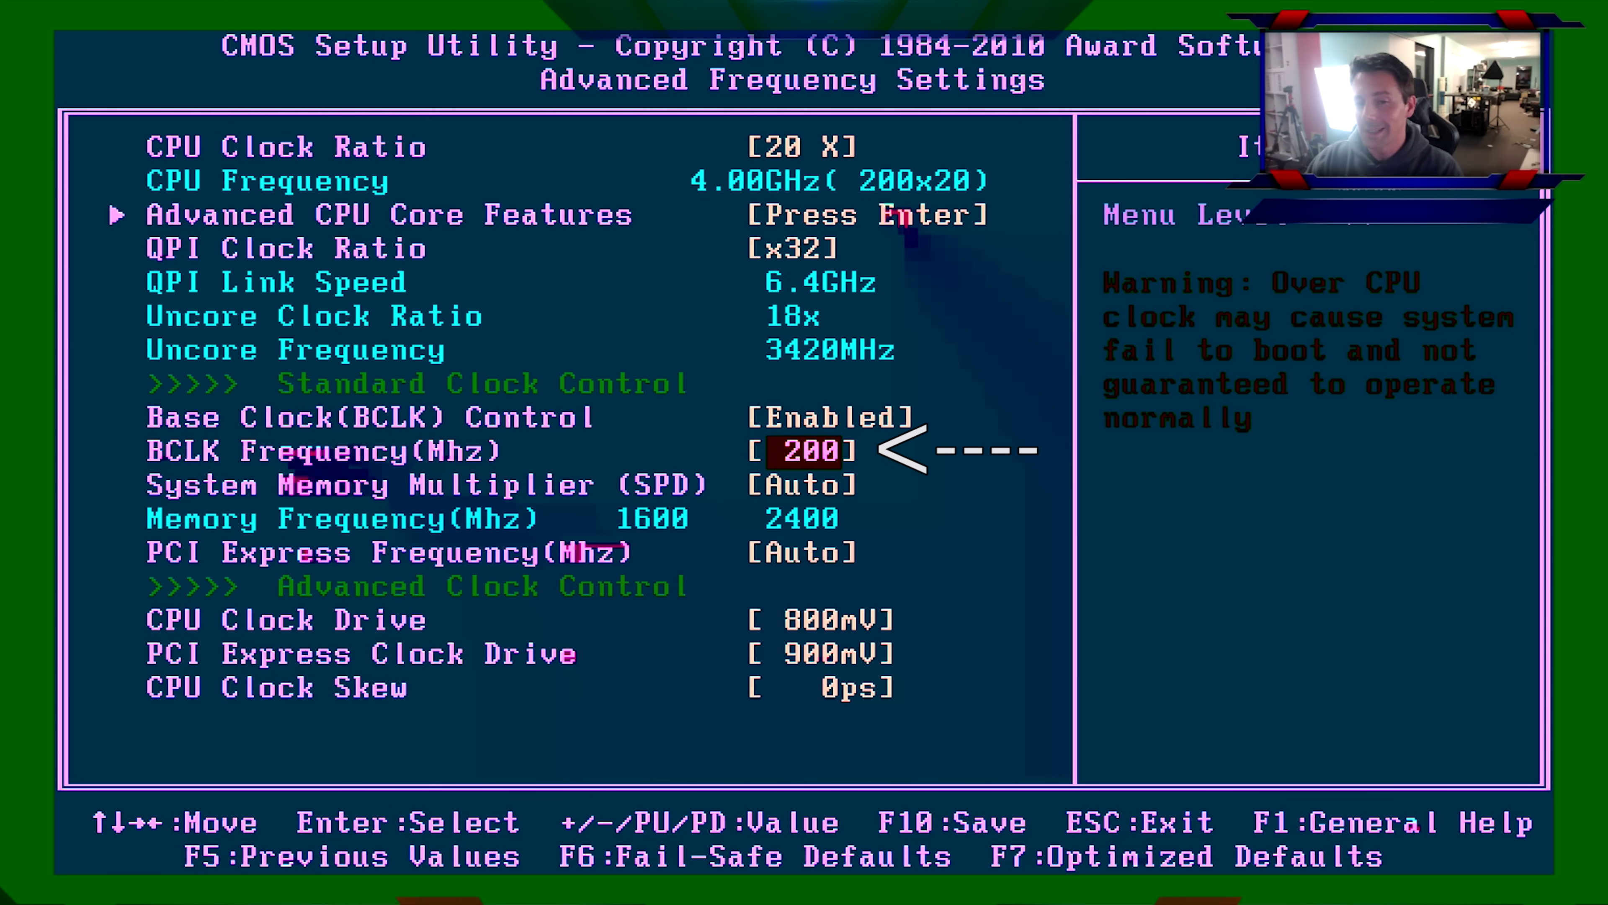
key(Up)
key(Up)
key(Down)
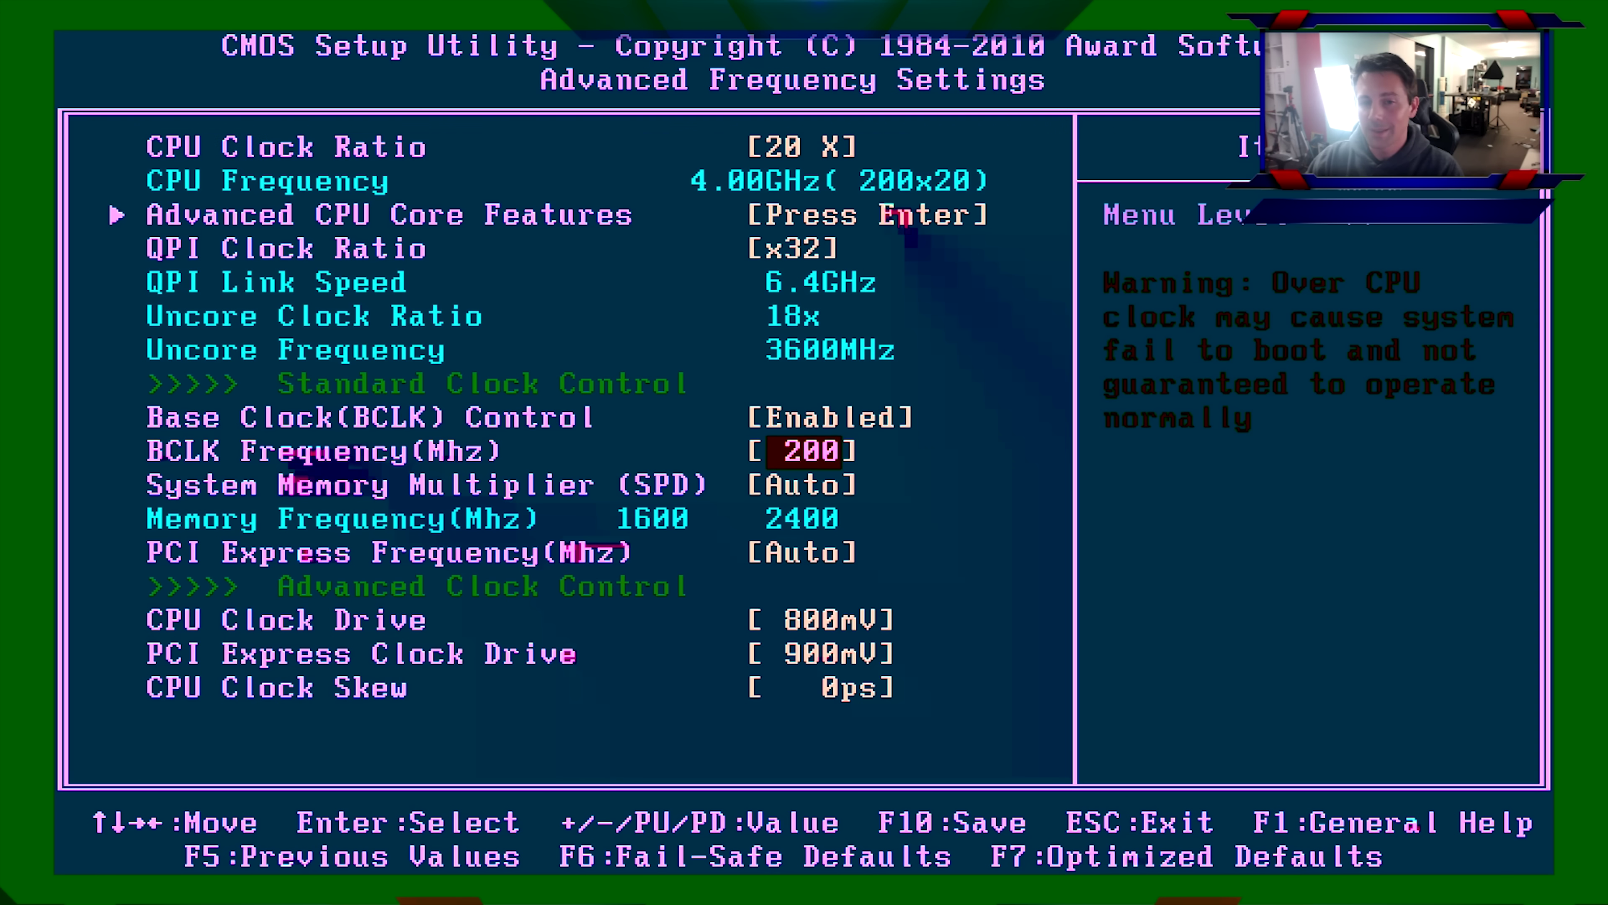
key(Down)
text(190)
key(Return)
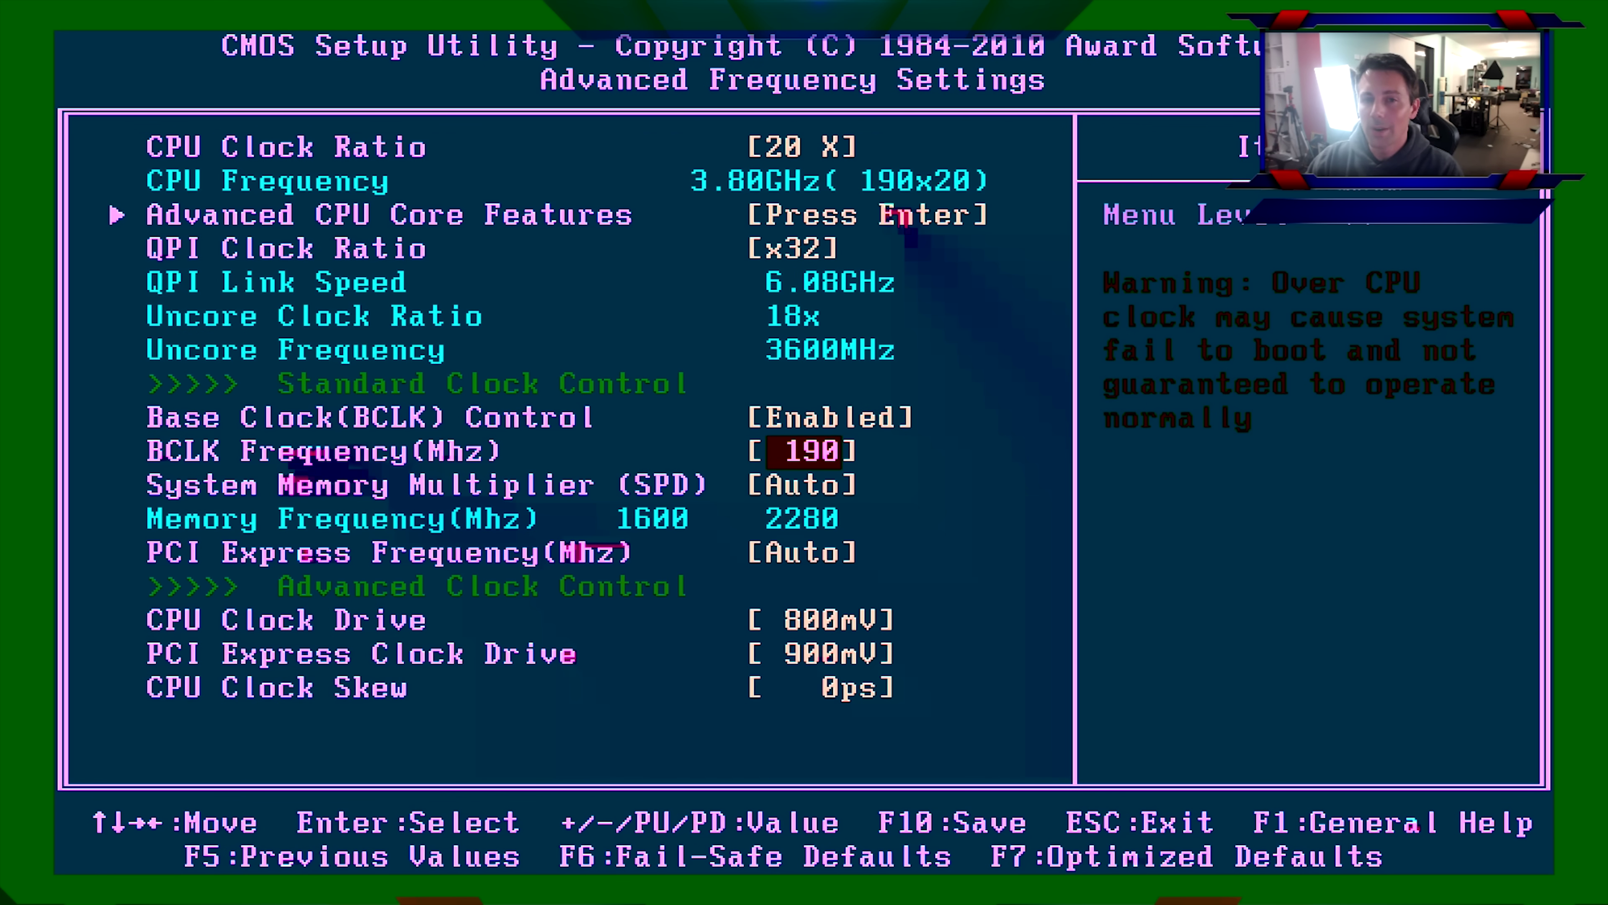
key(Up)
key(Up)
key(Up)
key(Up)
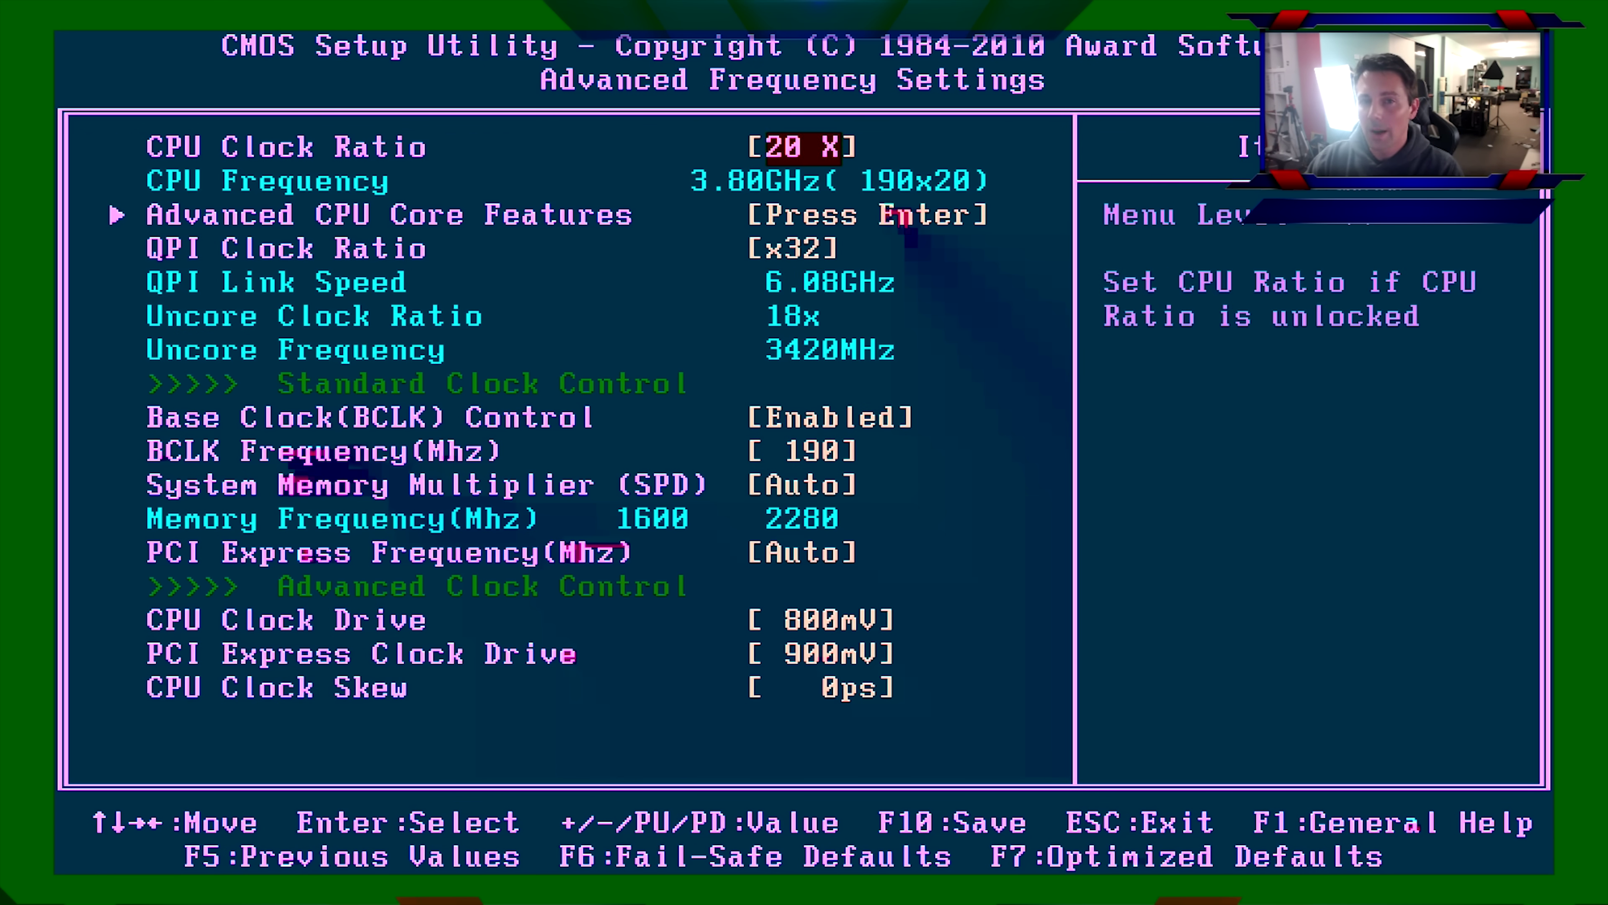
key(plus)
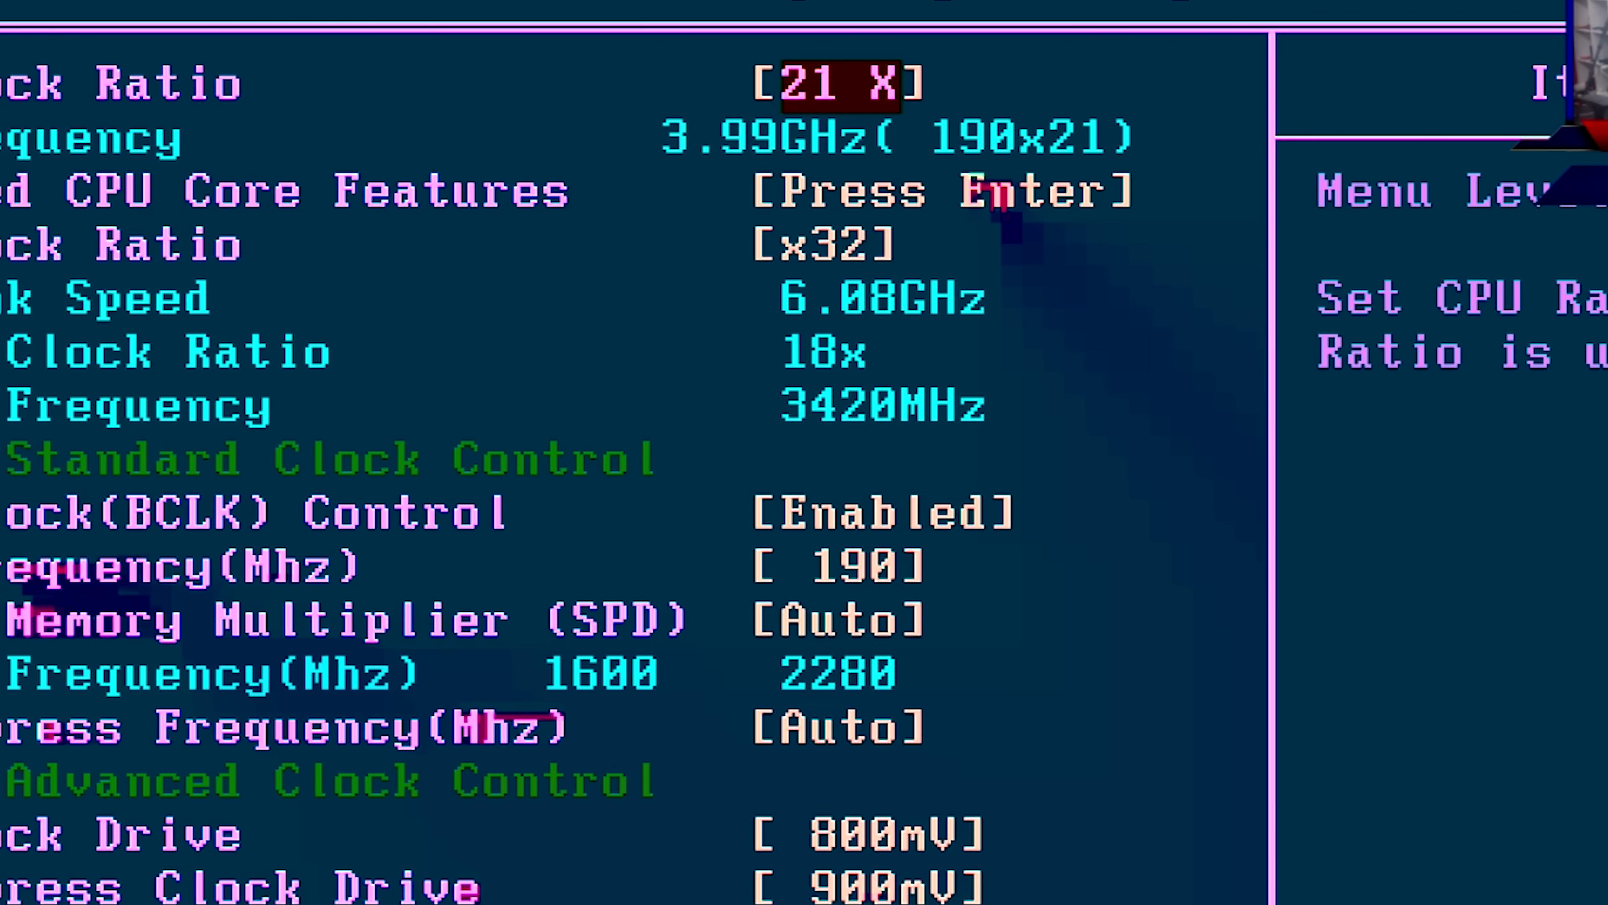
key(Down)
key(Down)
key(Down)
key(Down)
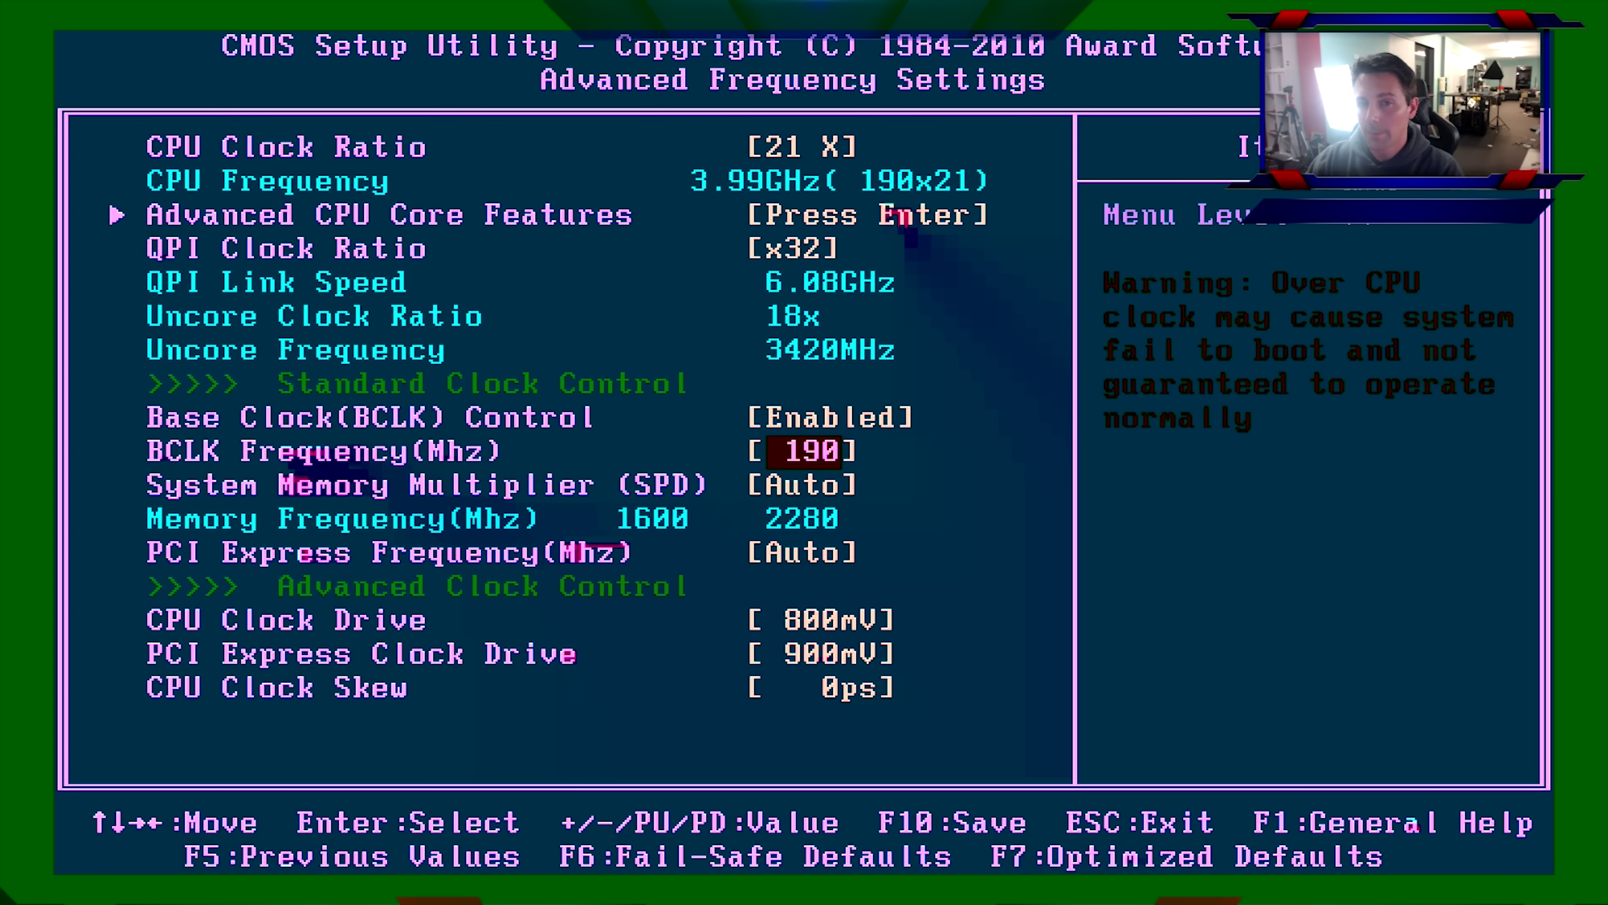
key(Up)
key(Up)
key(Up)
key(Up)
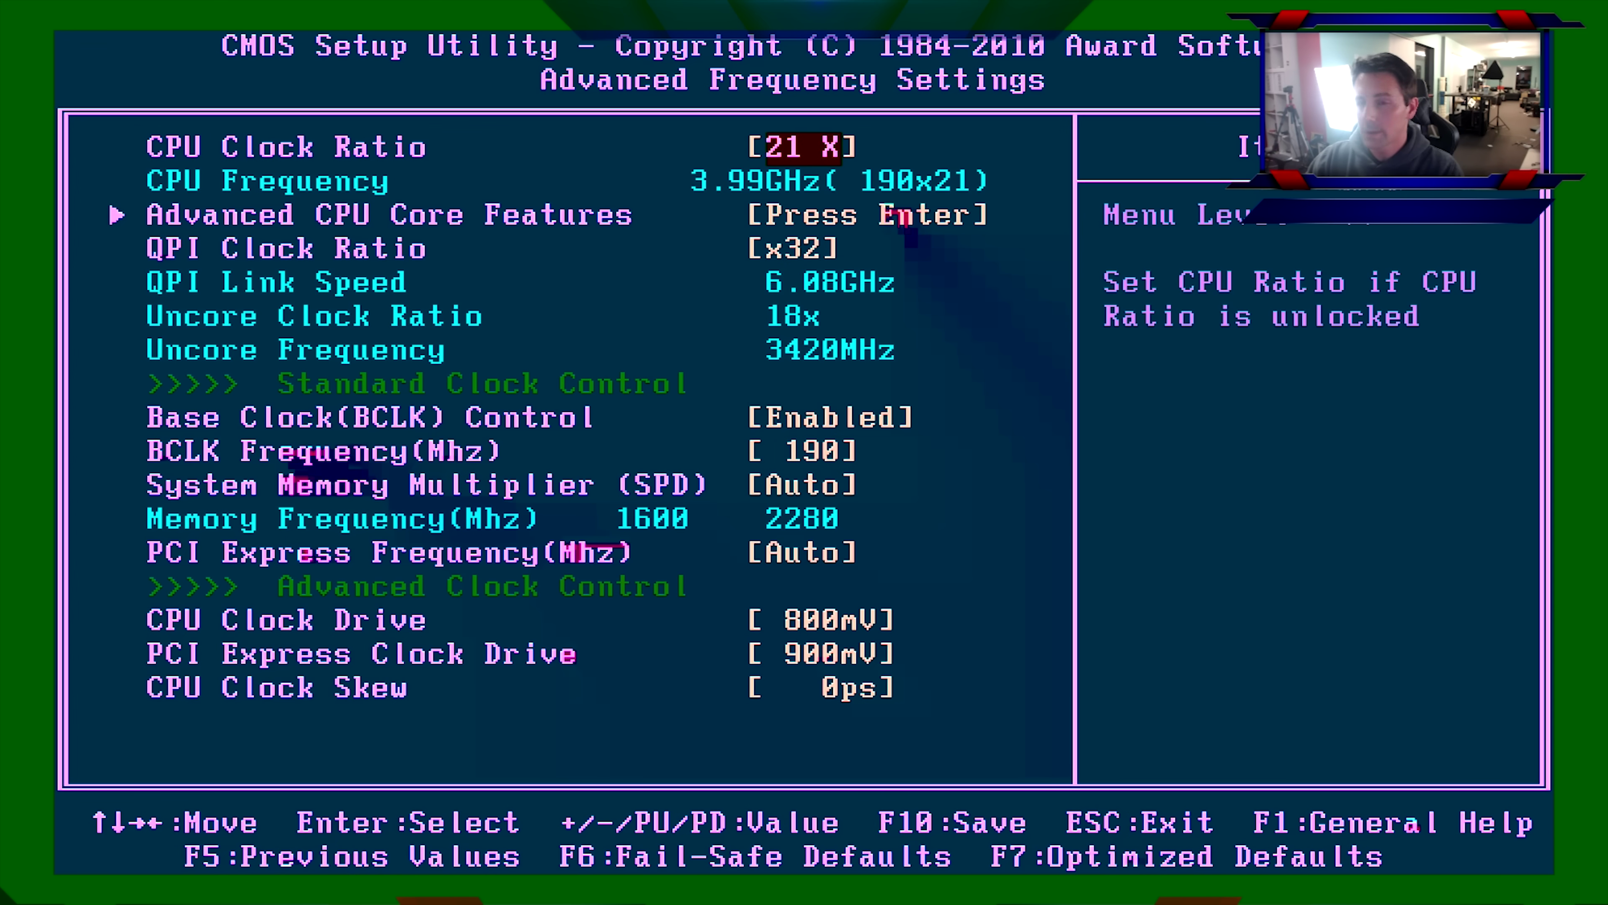
key(minus)
key(Down)
key(Down)
key(Down)
key(Down)
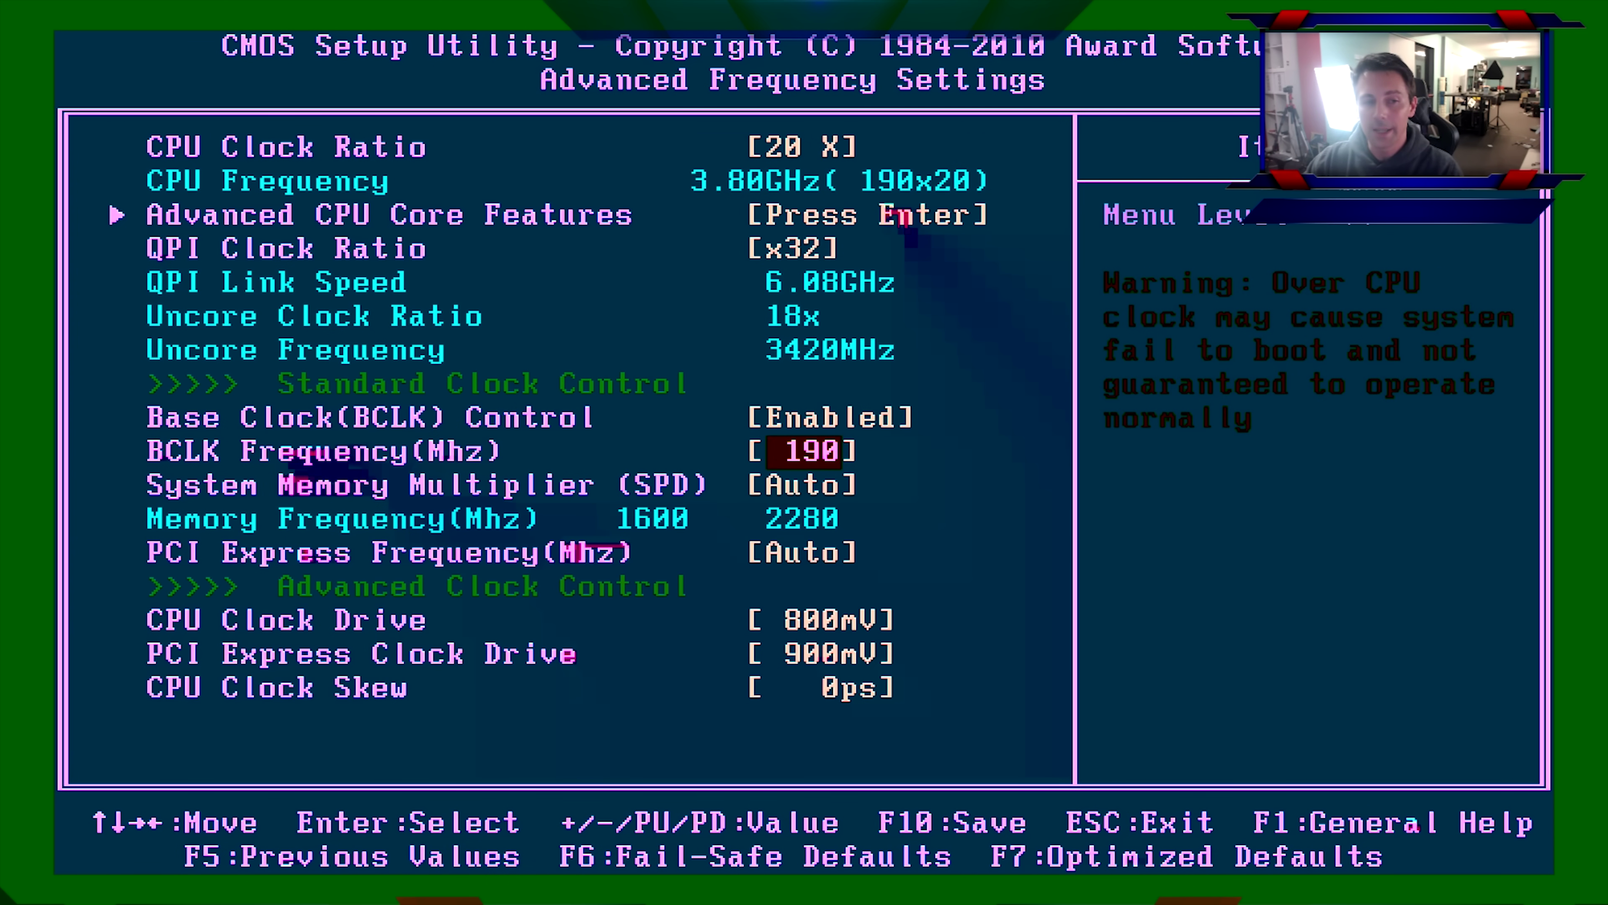
key(Down)
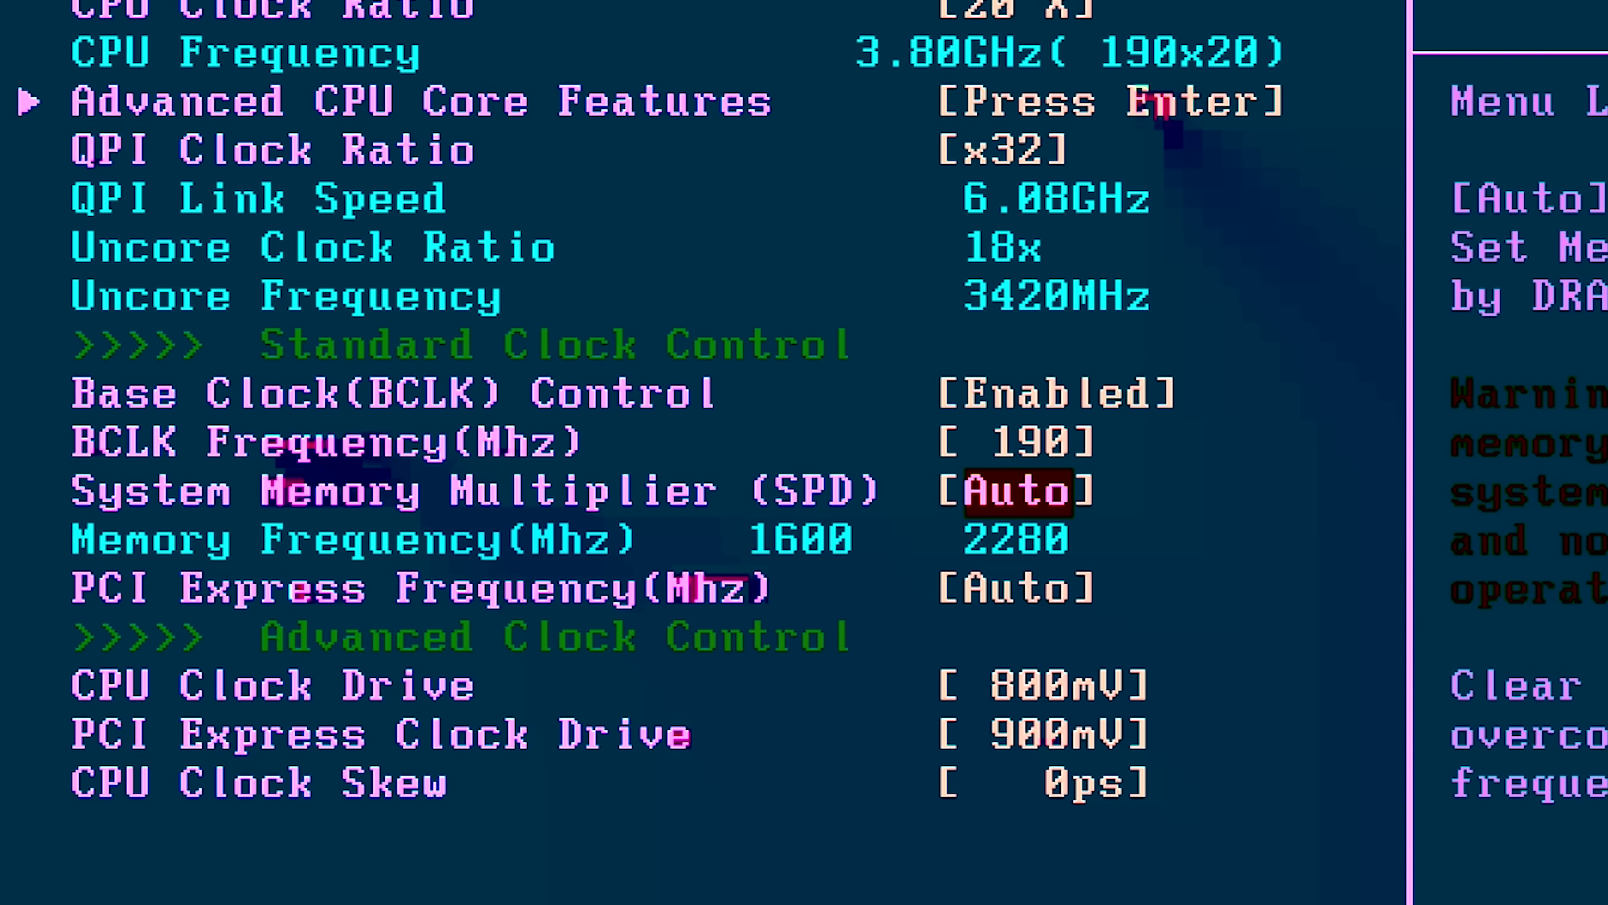
key(Return)
Set System Memory Multiplier to 6.0 (1140MHz).
key(Down)
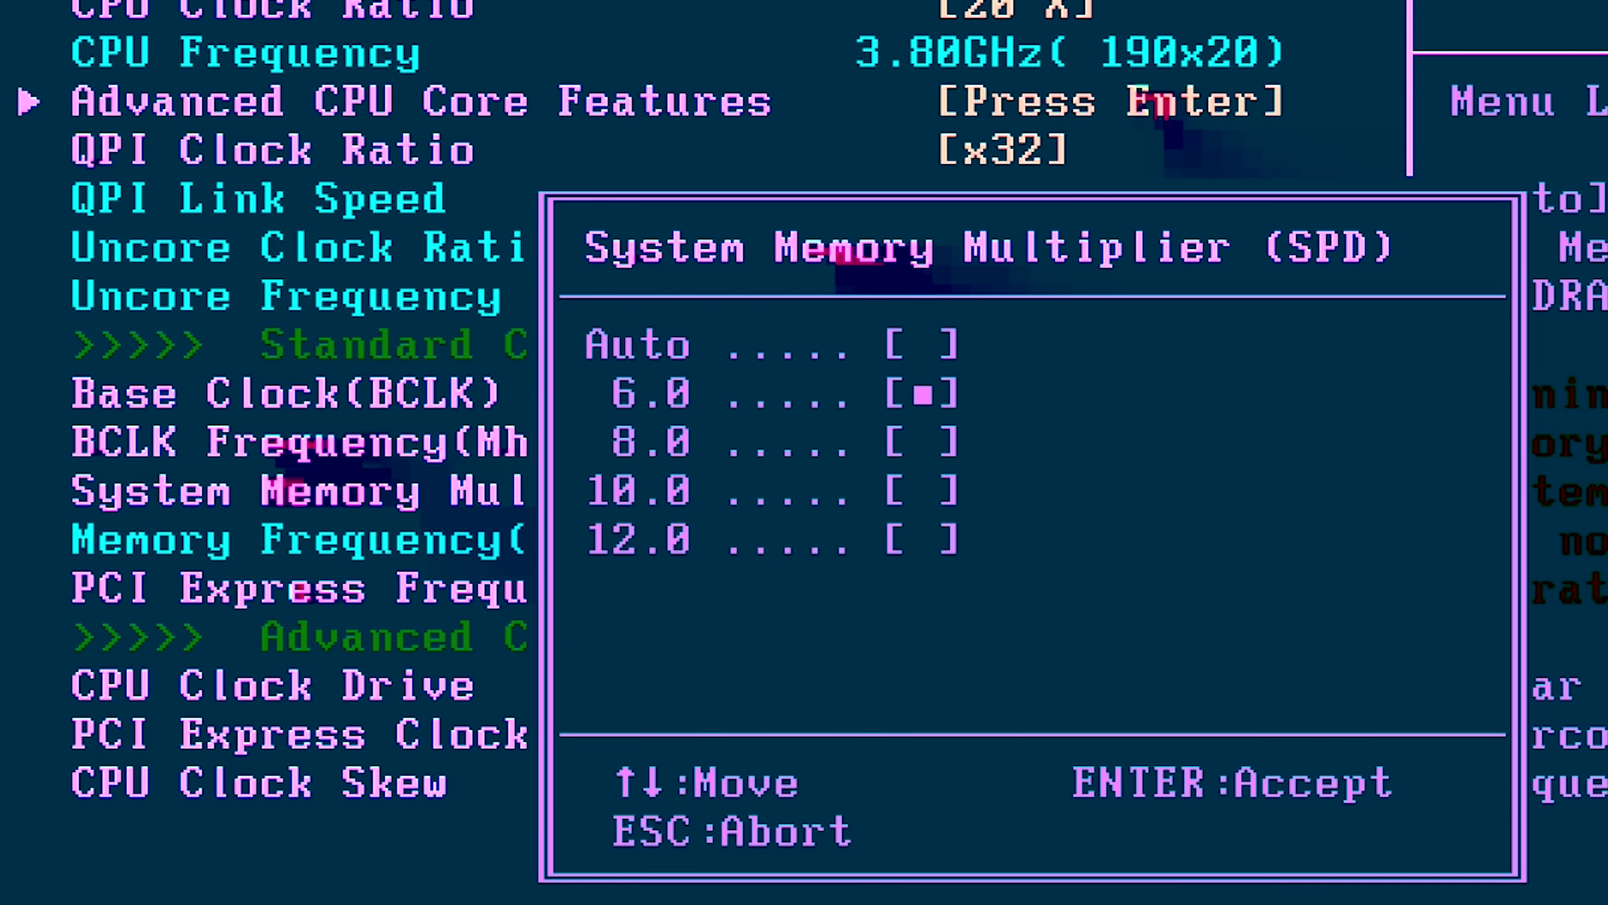
key(Return)
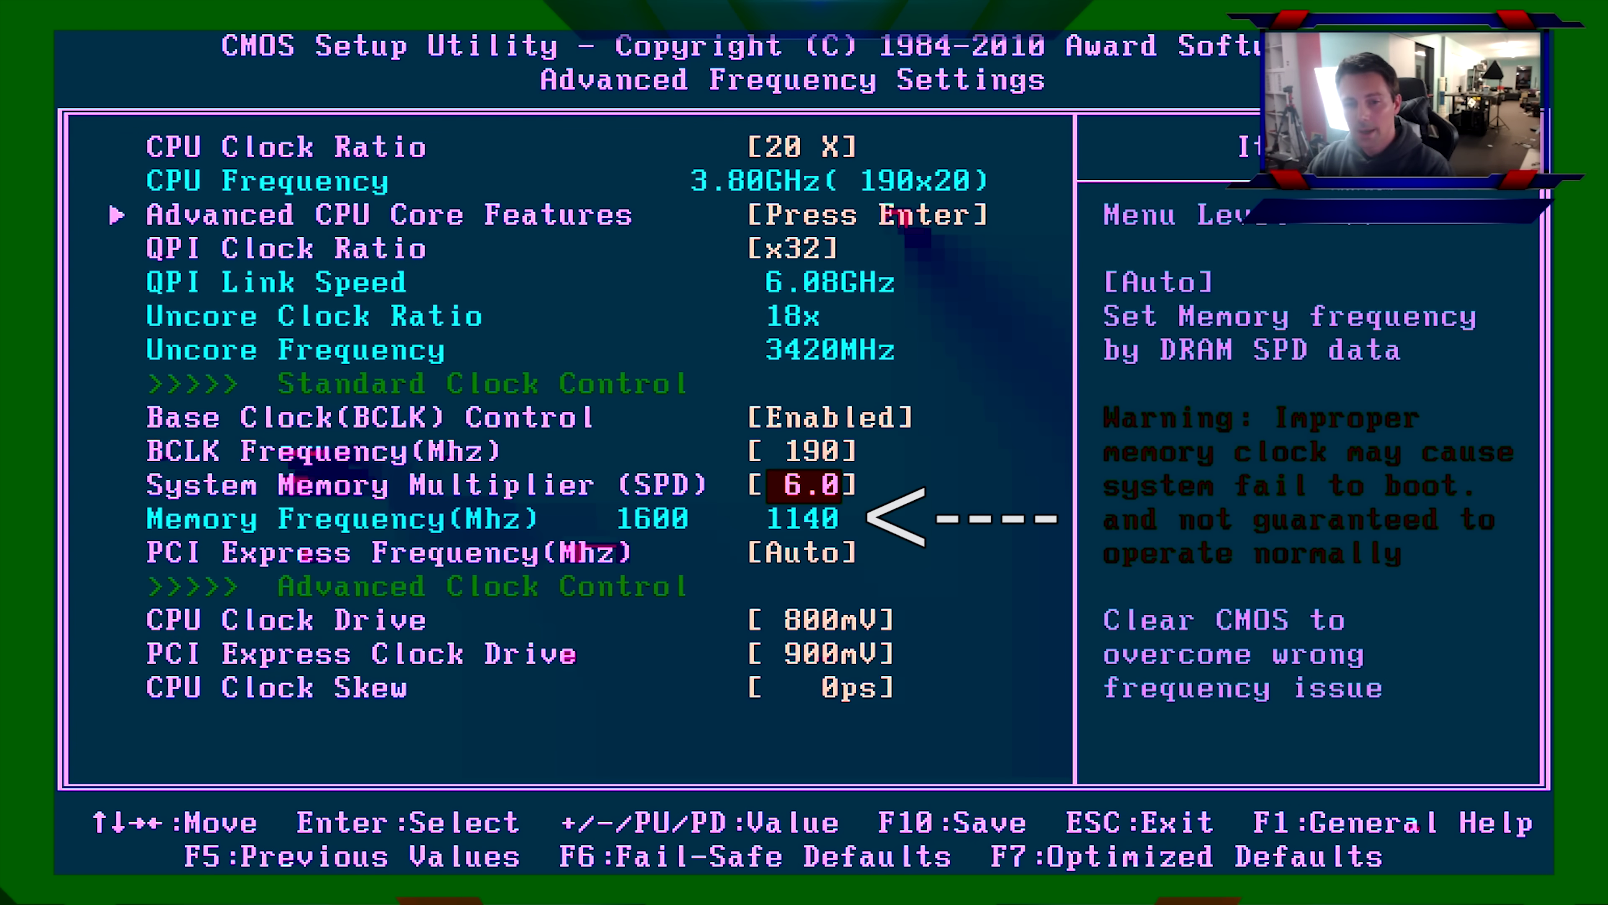
key(Down)
key(Down)
key(Down)
key(Down)
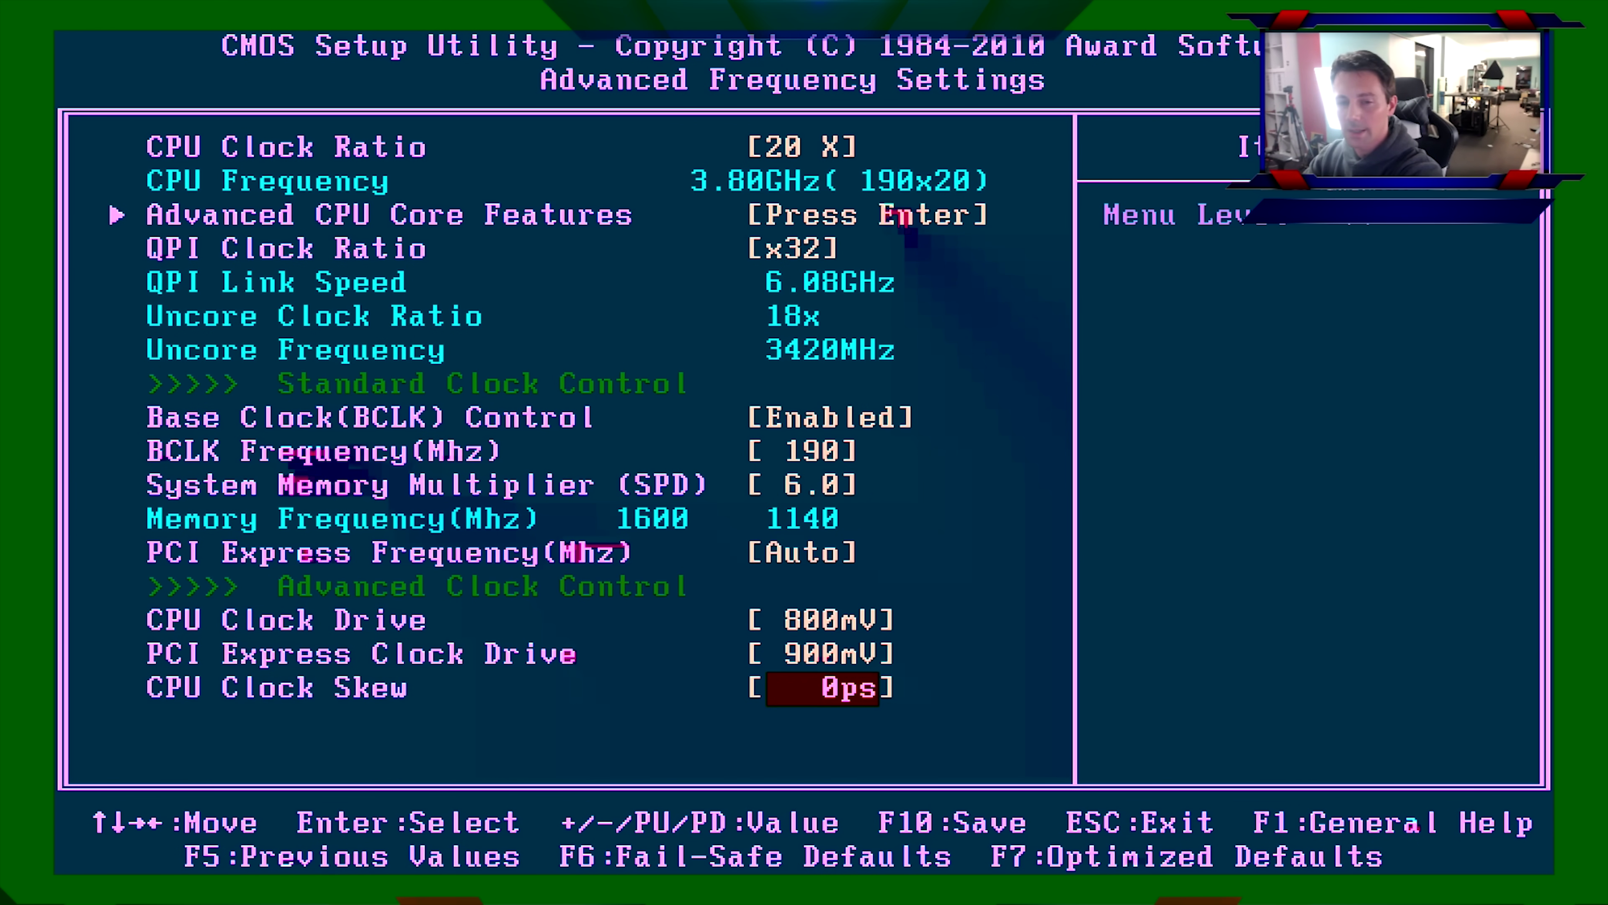
key(Escape)
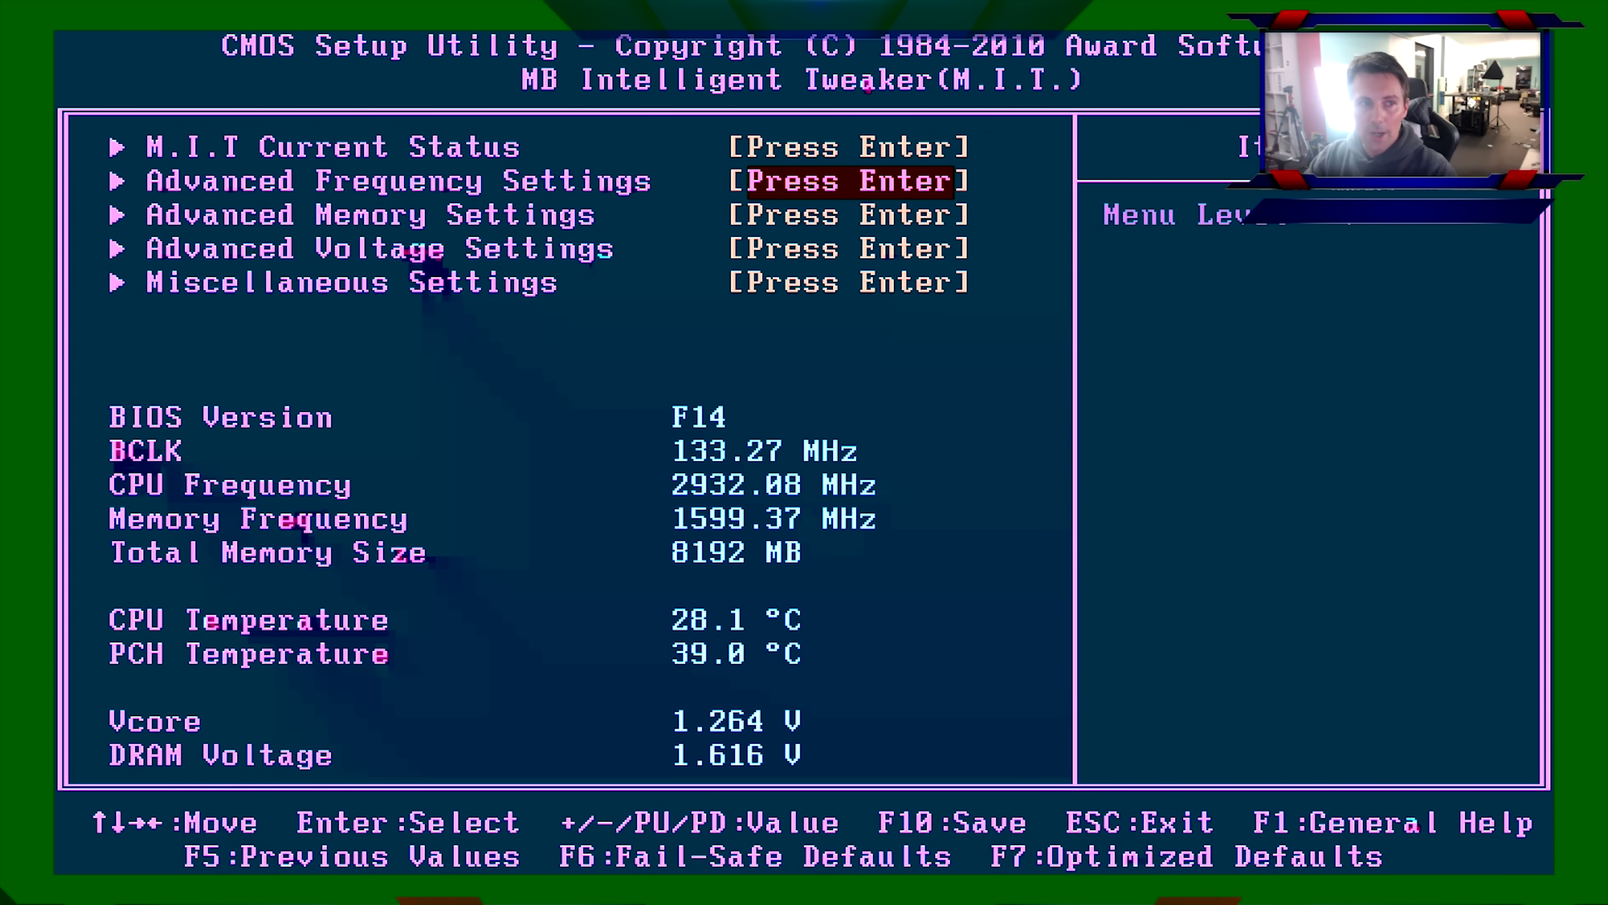
Set DRAM Timing Selectable to Quick in Advanced Memory Settings.
key(Down)
key(Return)
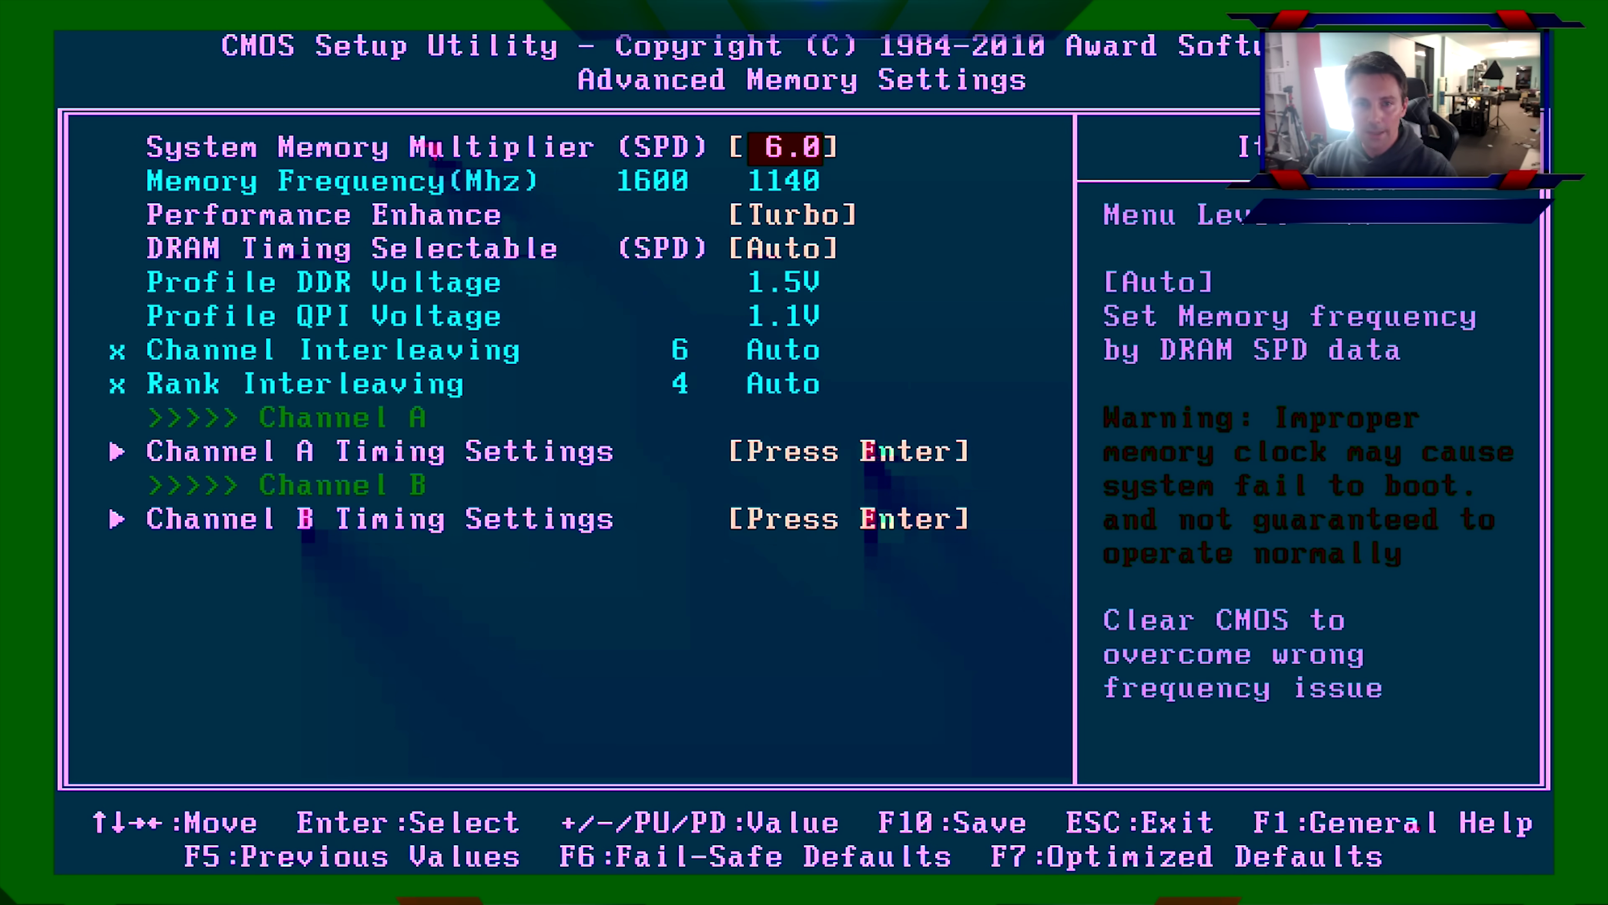
key(Down)
key(Down)
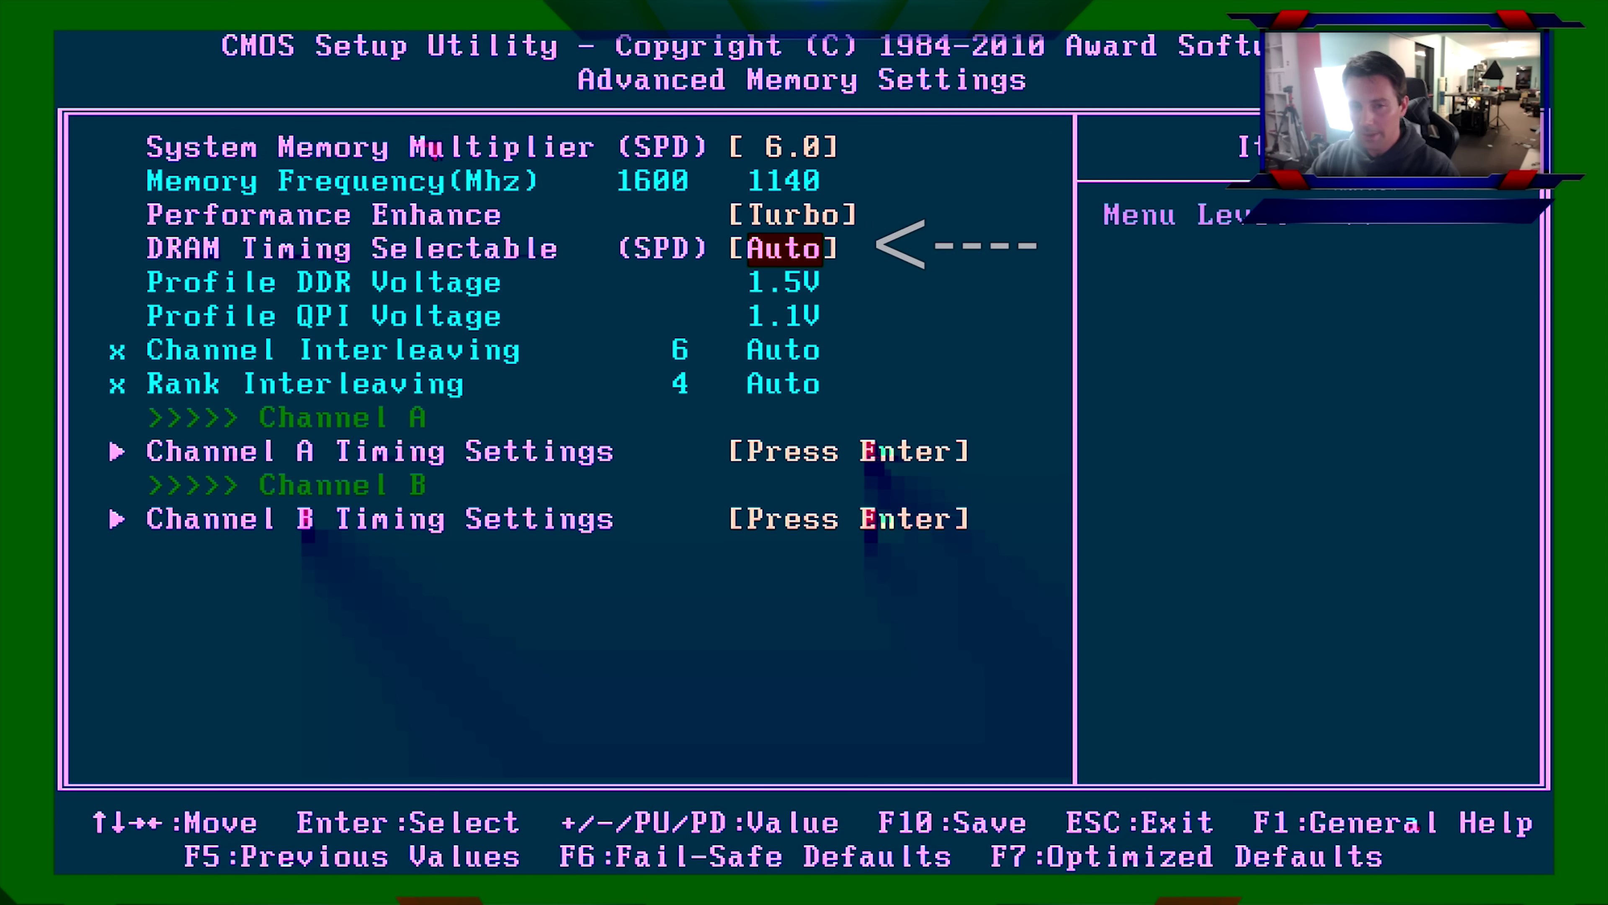
key(Return)
key(Down)
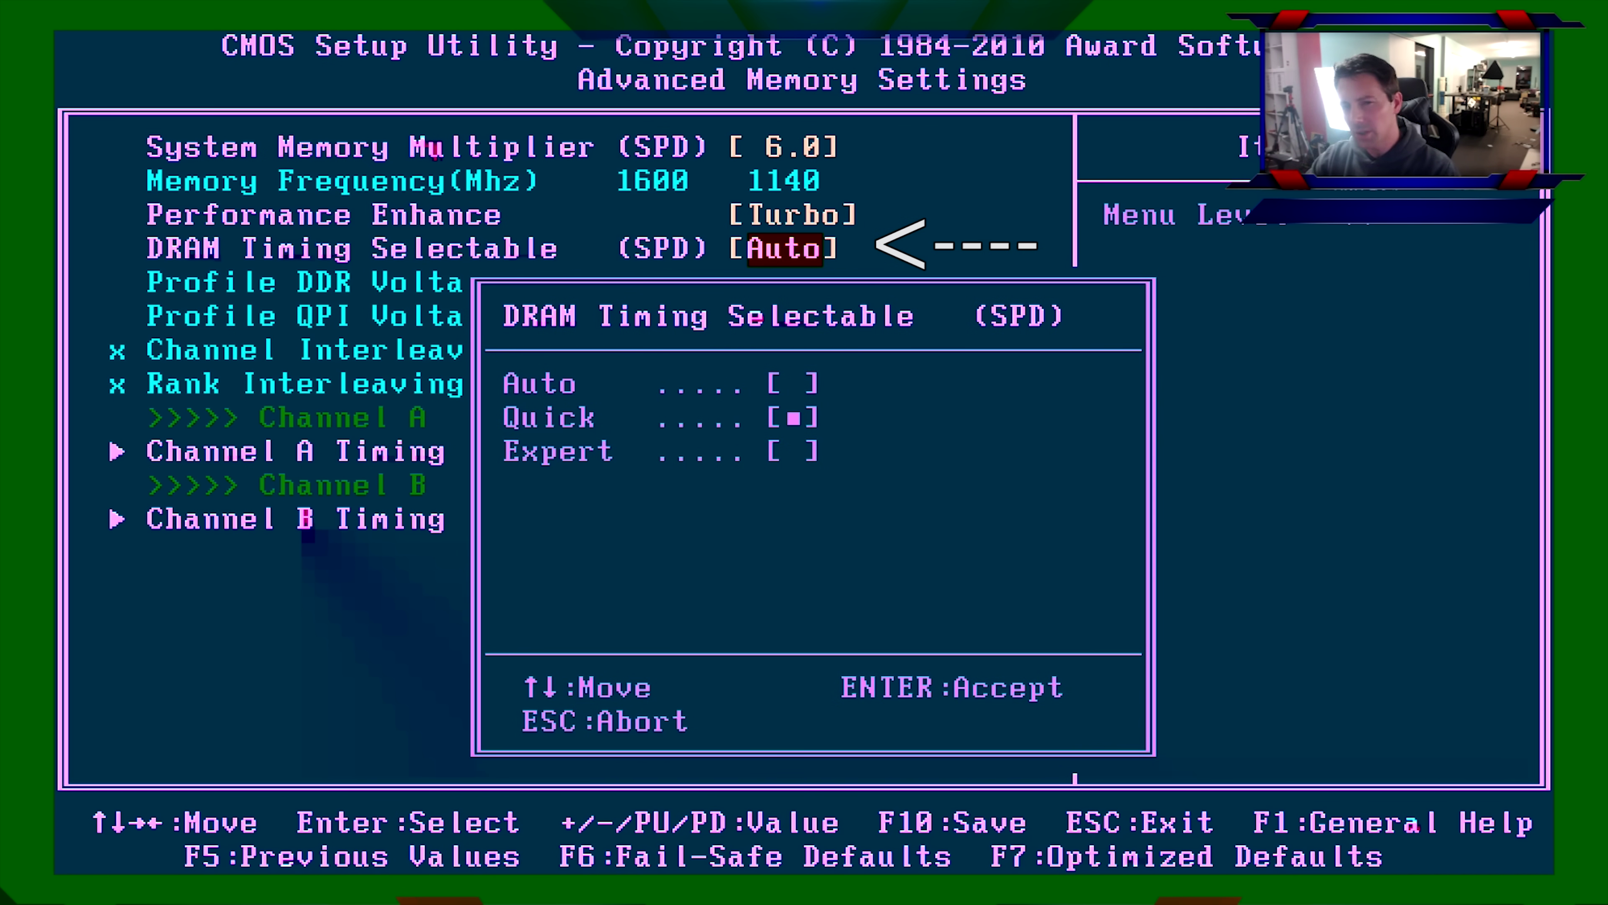
key(Return)
key(Down)
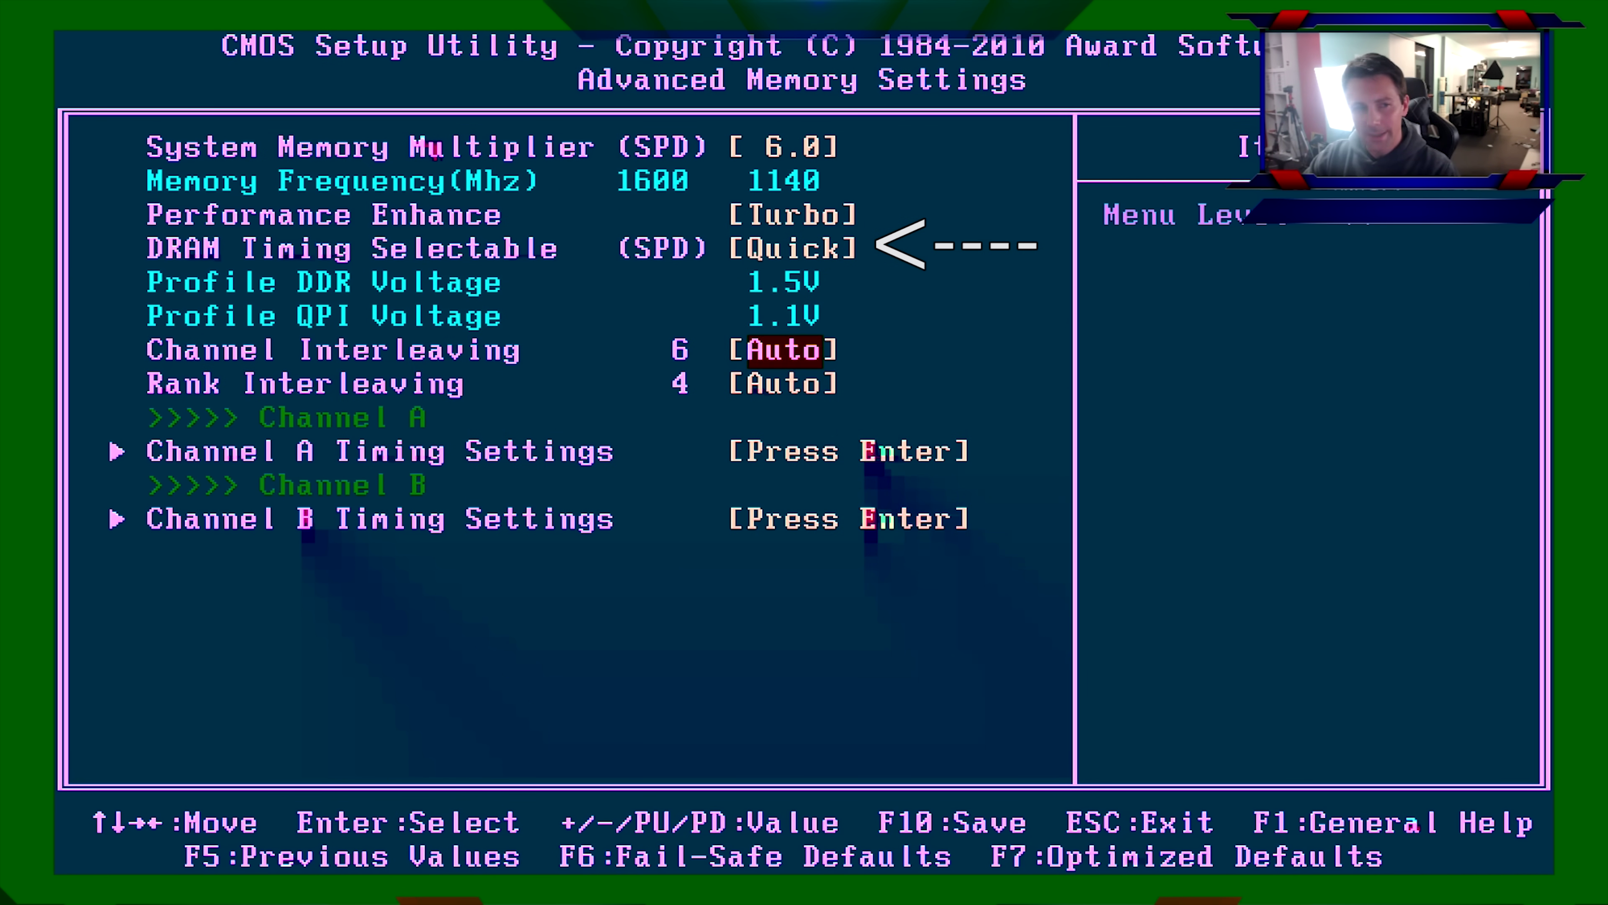
key(Down)
key(Down)
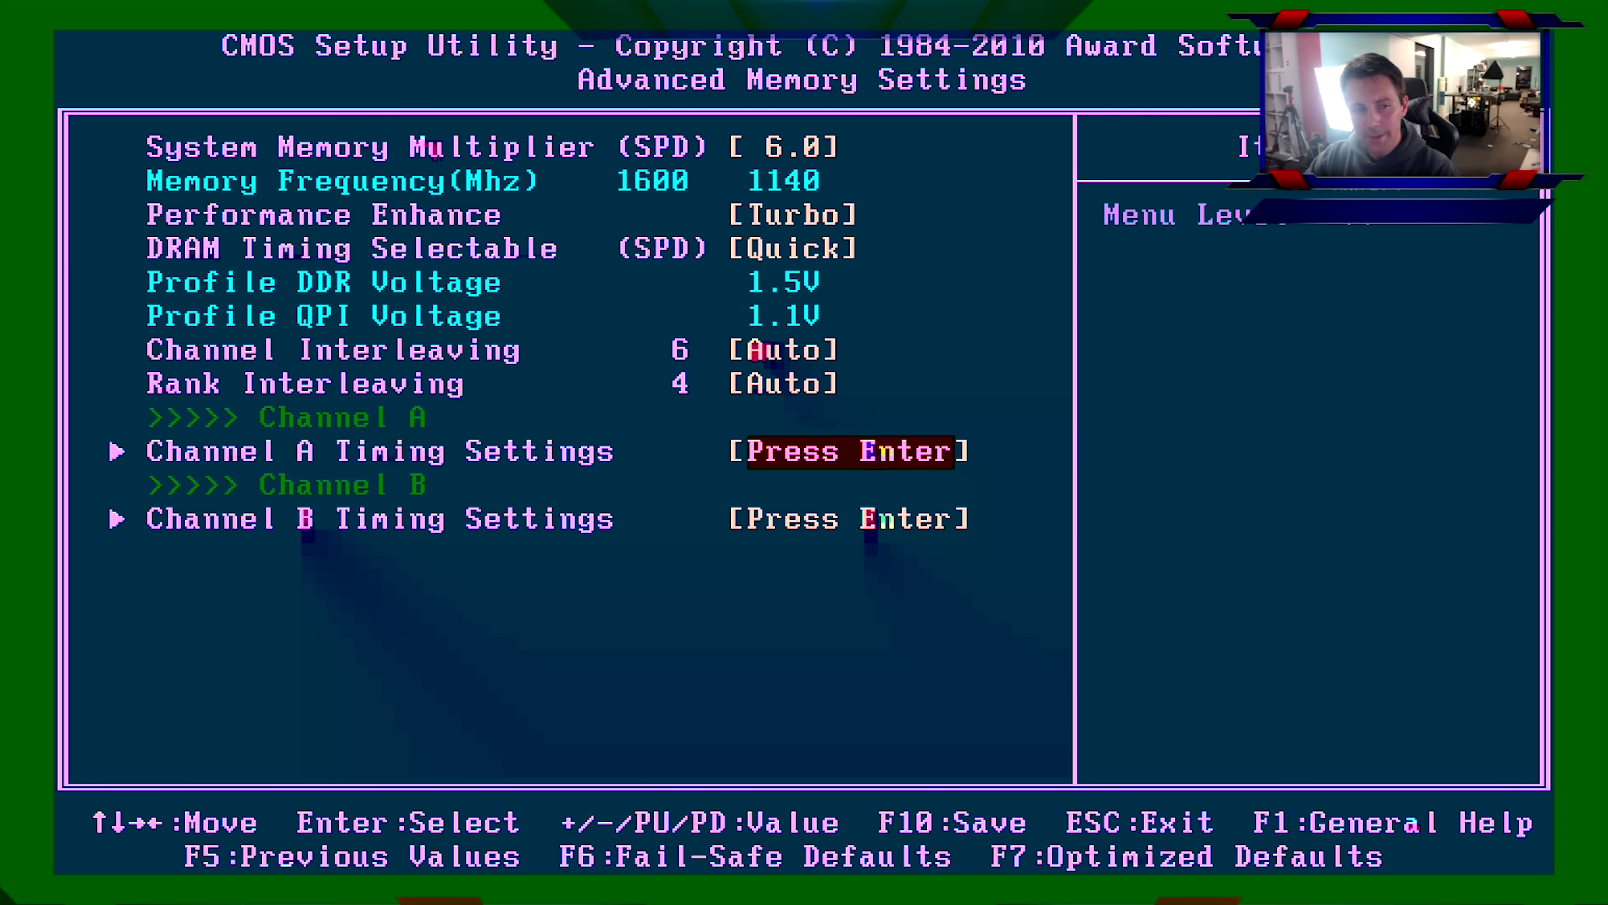
Enter Channel A timings CAS 10, tRCD 10, tRP 10, tRAS 30, Command Rate 2.
key(Return)
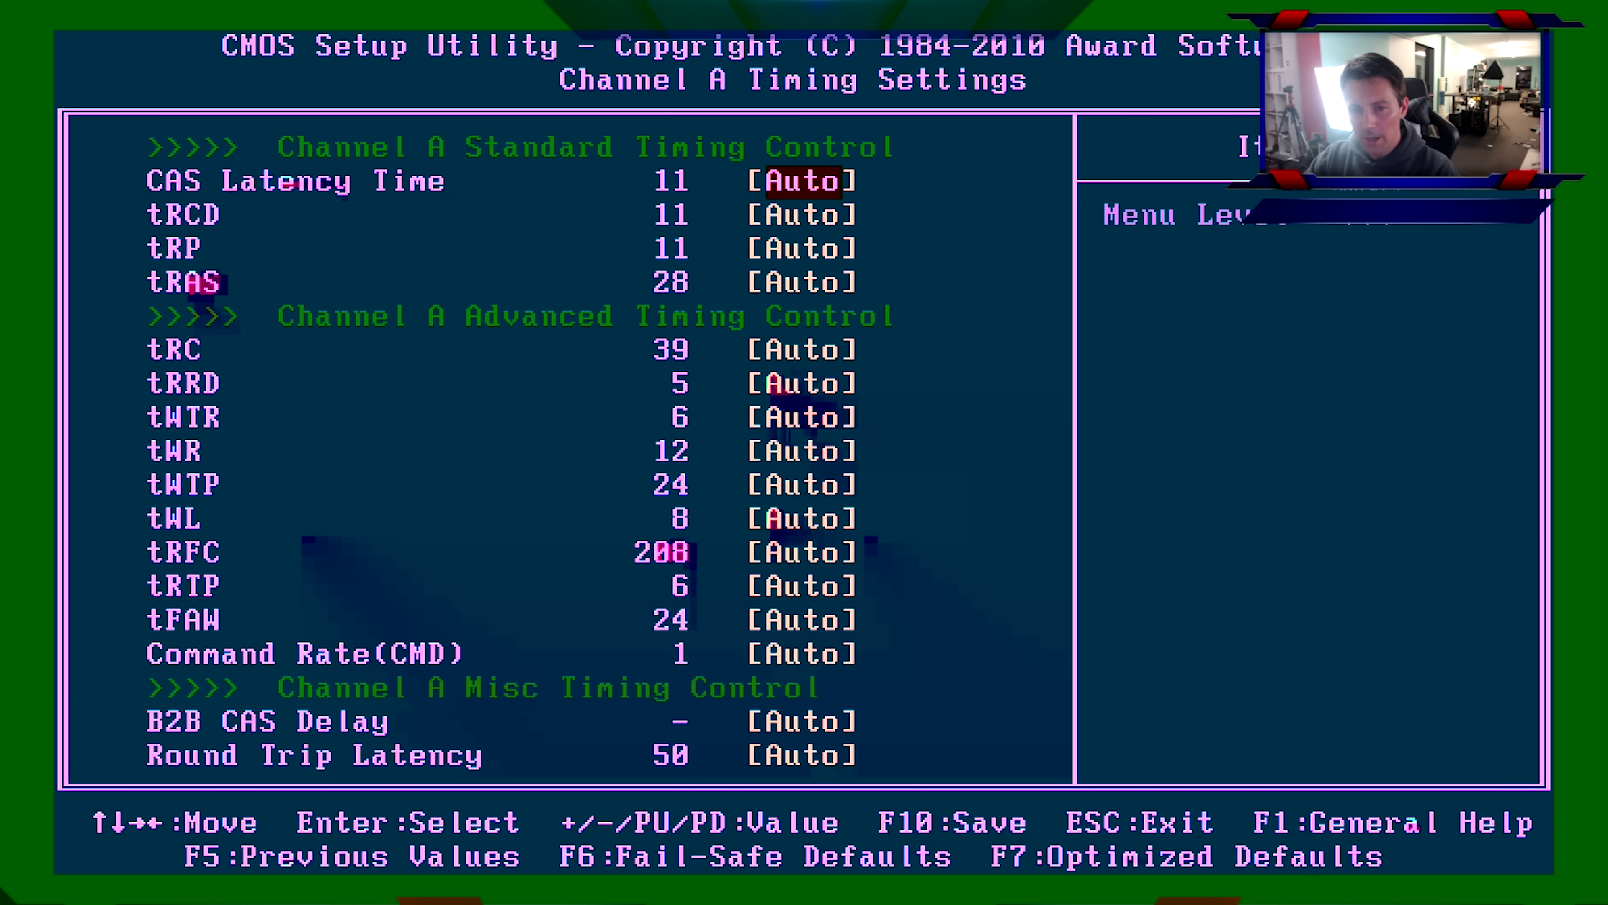
text(10)
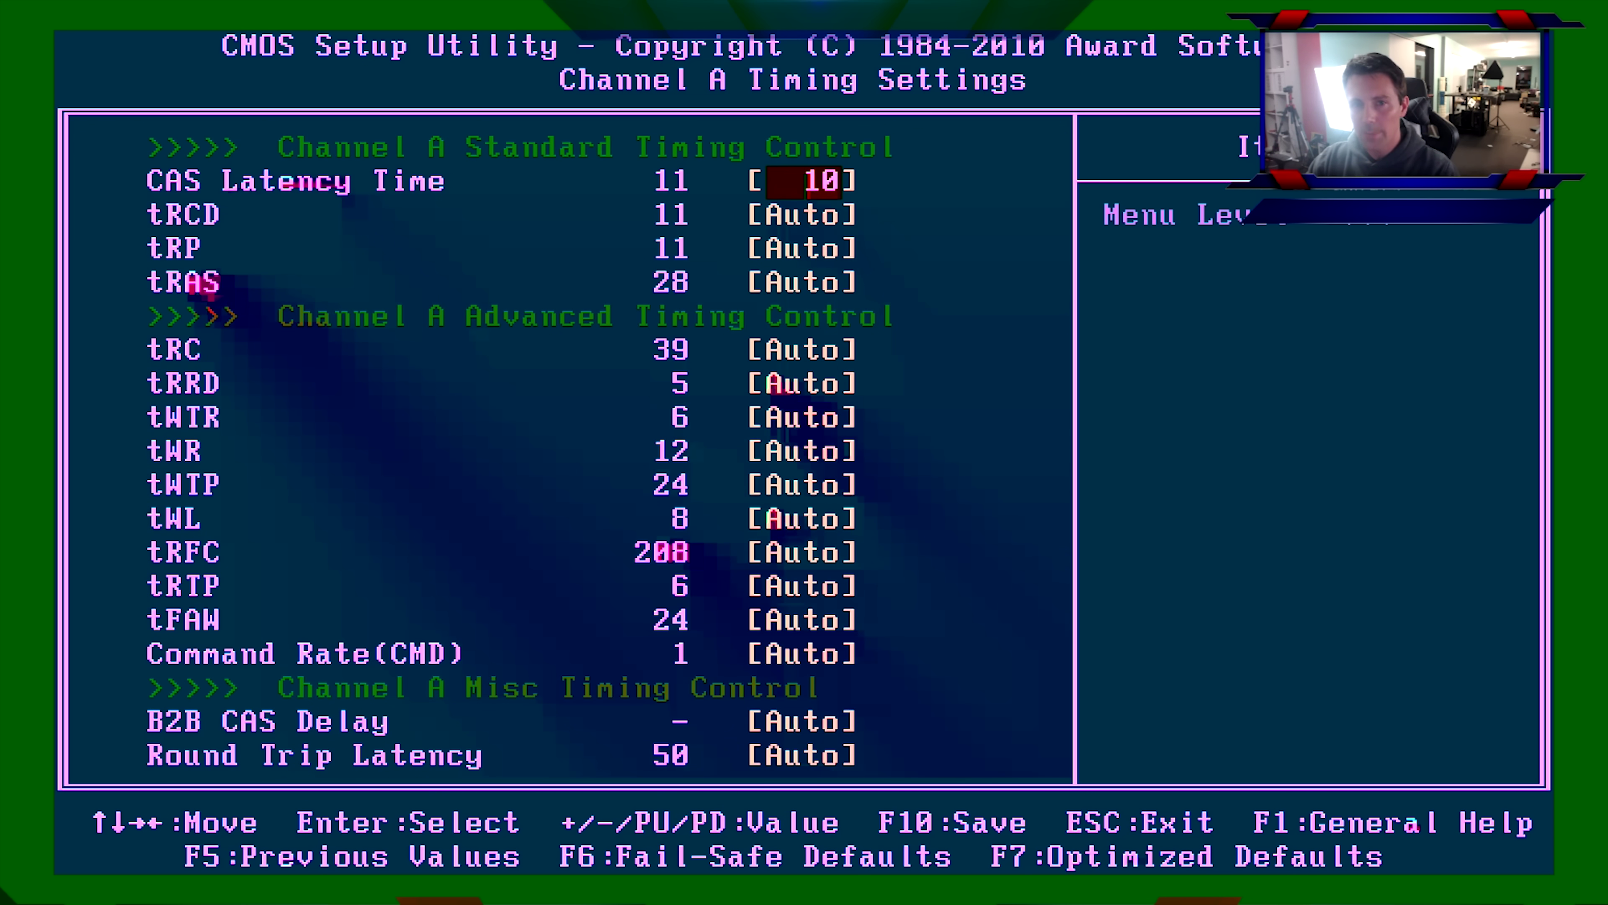
key(Down)
text(10)
key(Down)
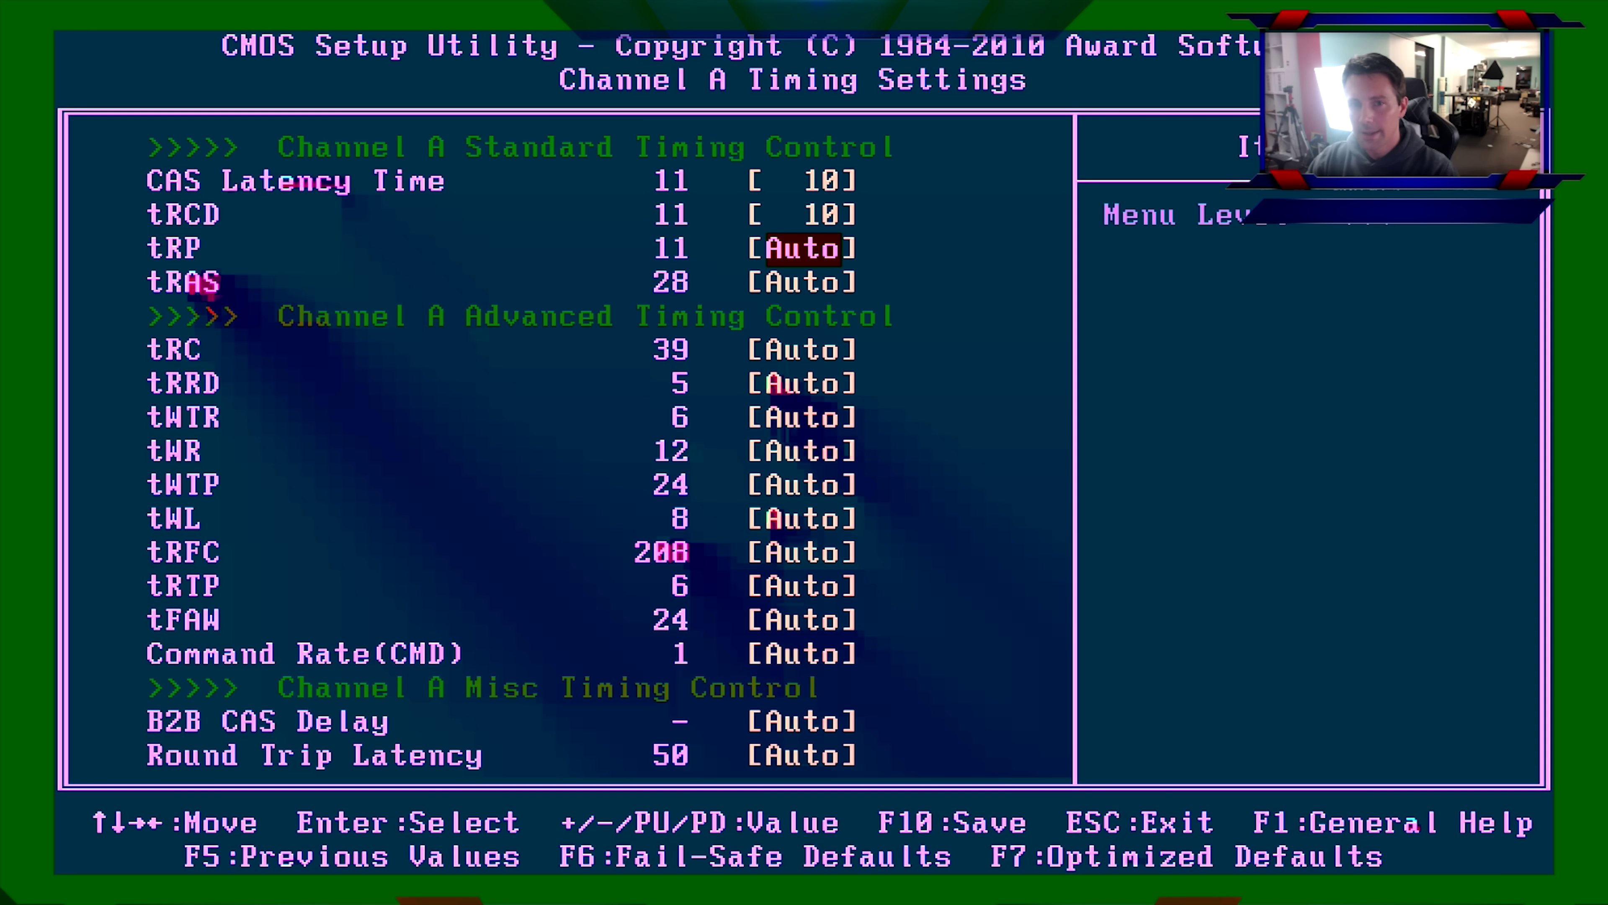
text(10)
key(Down)
text(30)
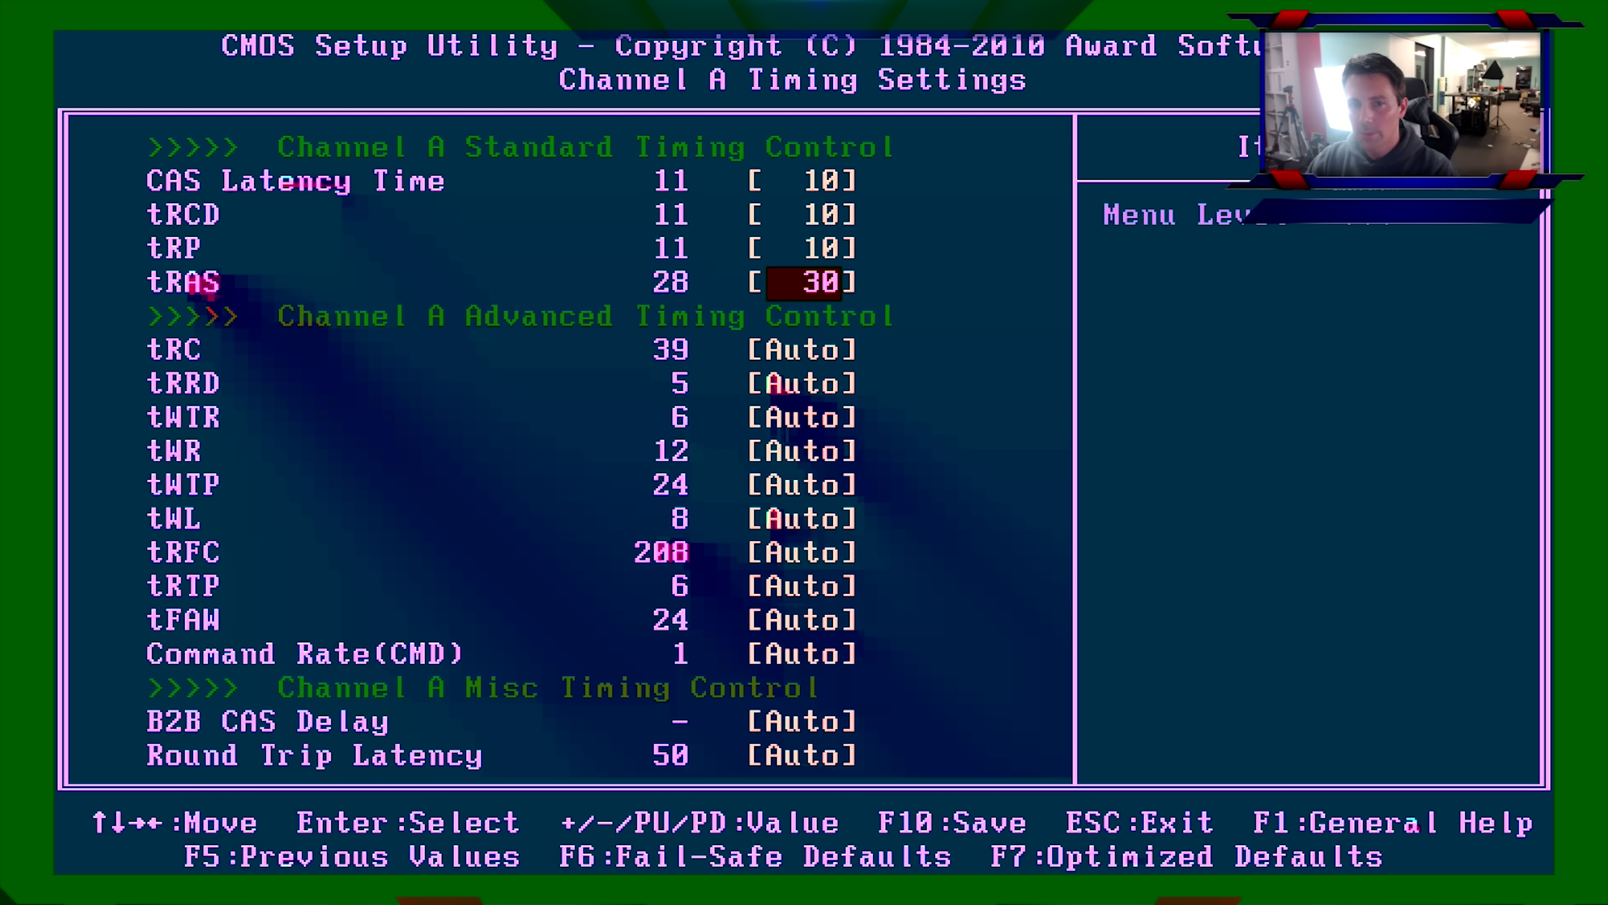
key(Down)
key(Down)
key(Down)
key(Down)
key(Down)
key(Down)
key(Down)
key(Down)
key(Down)
key(Down)
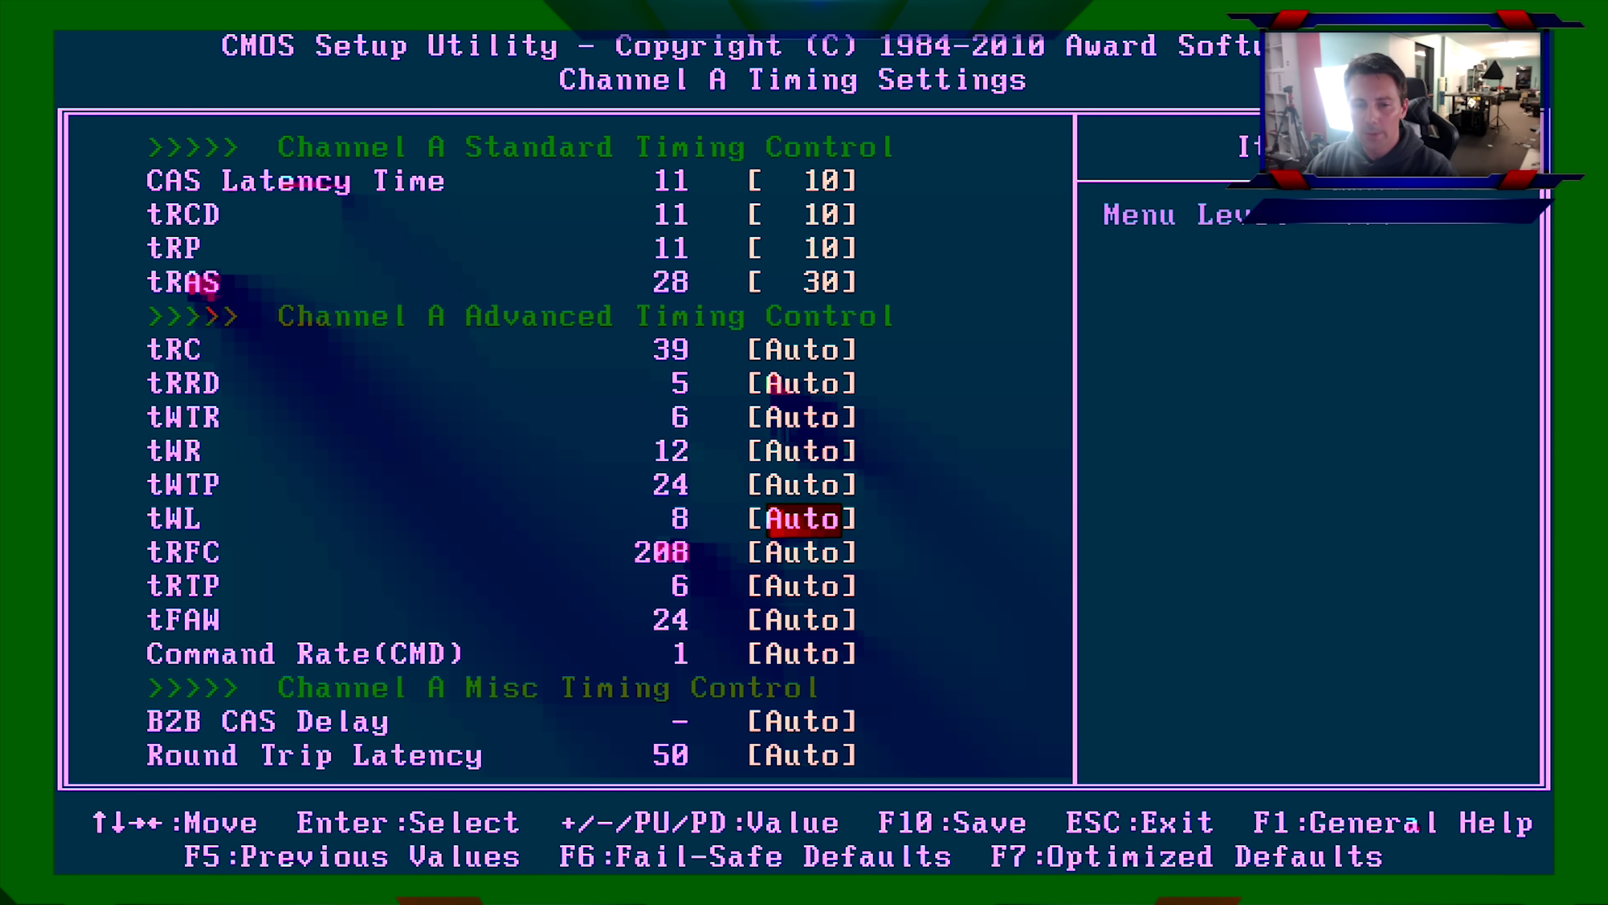
text(2)
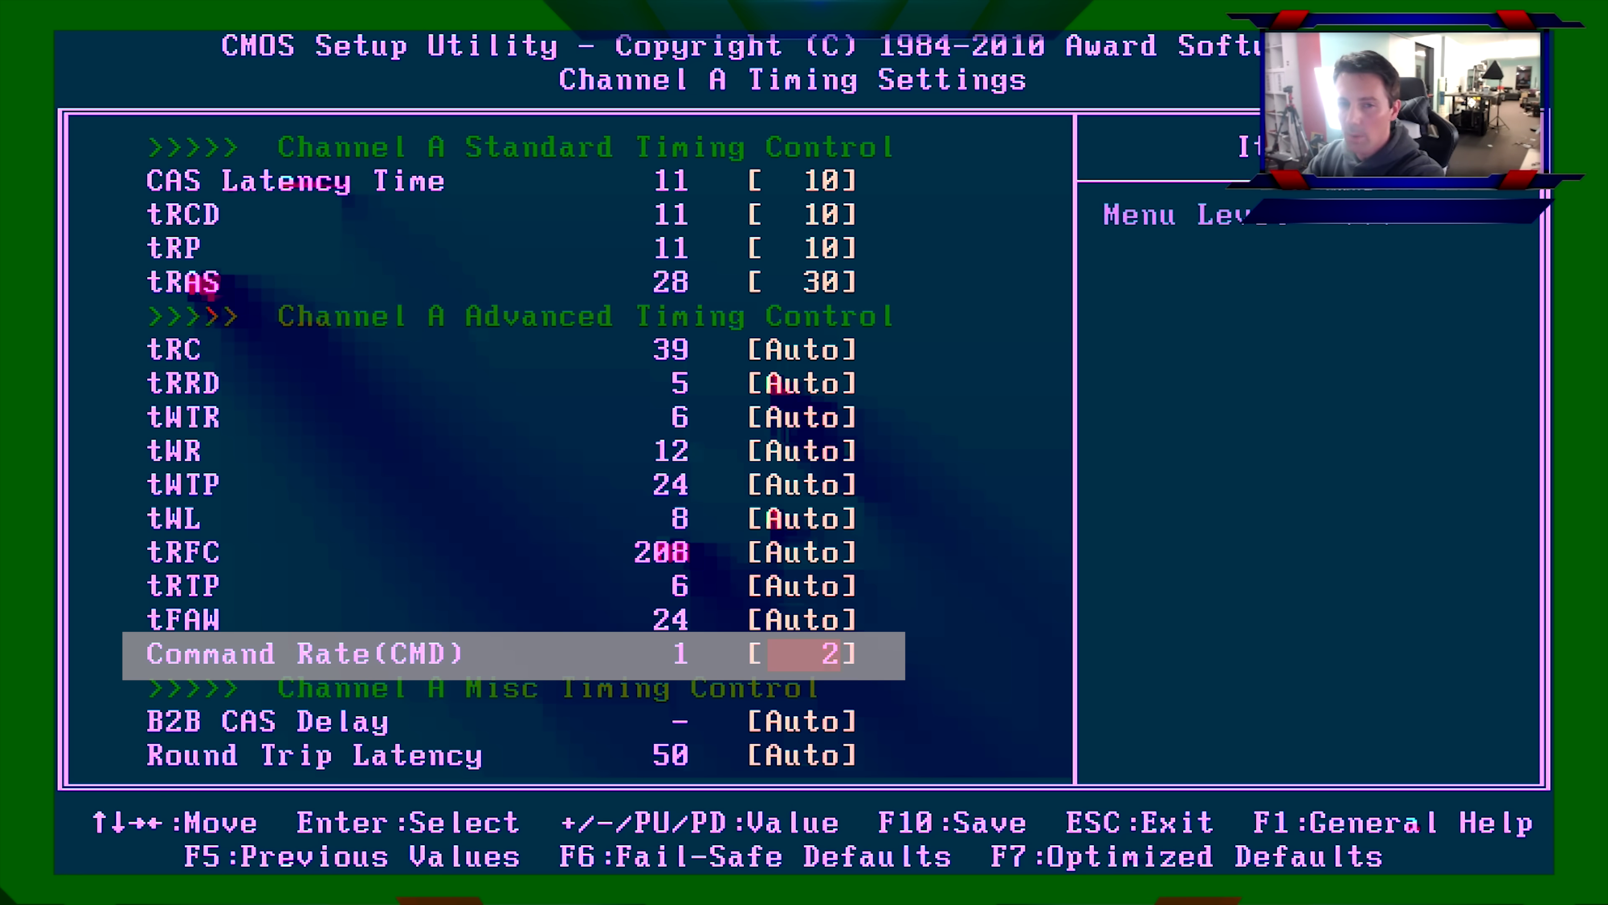
key(Escape)
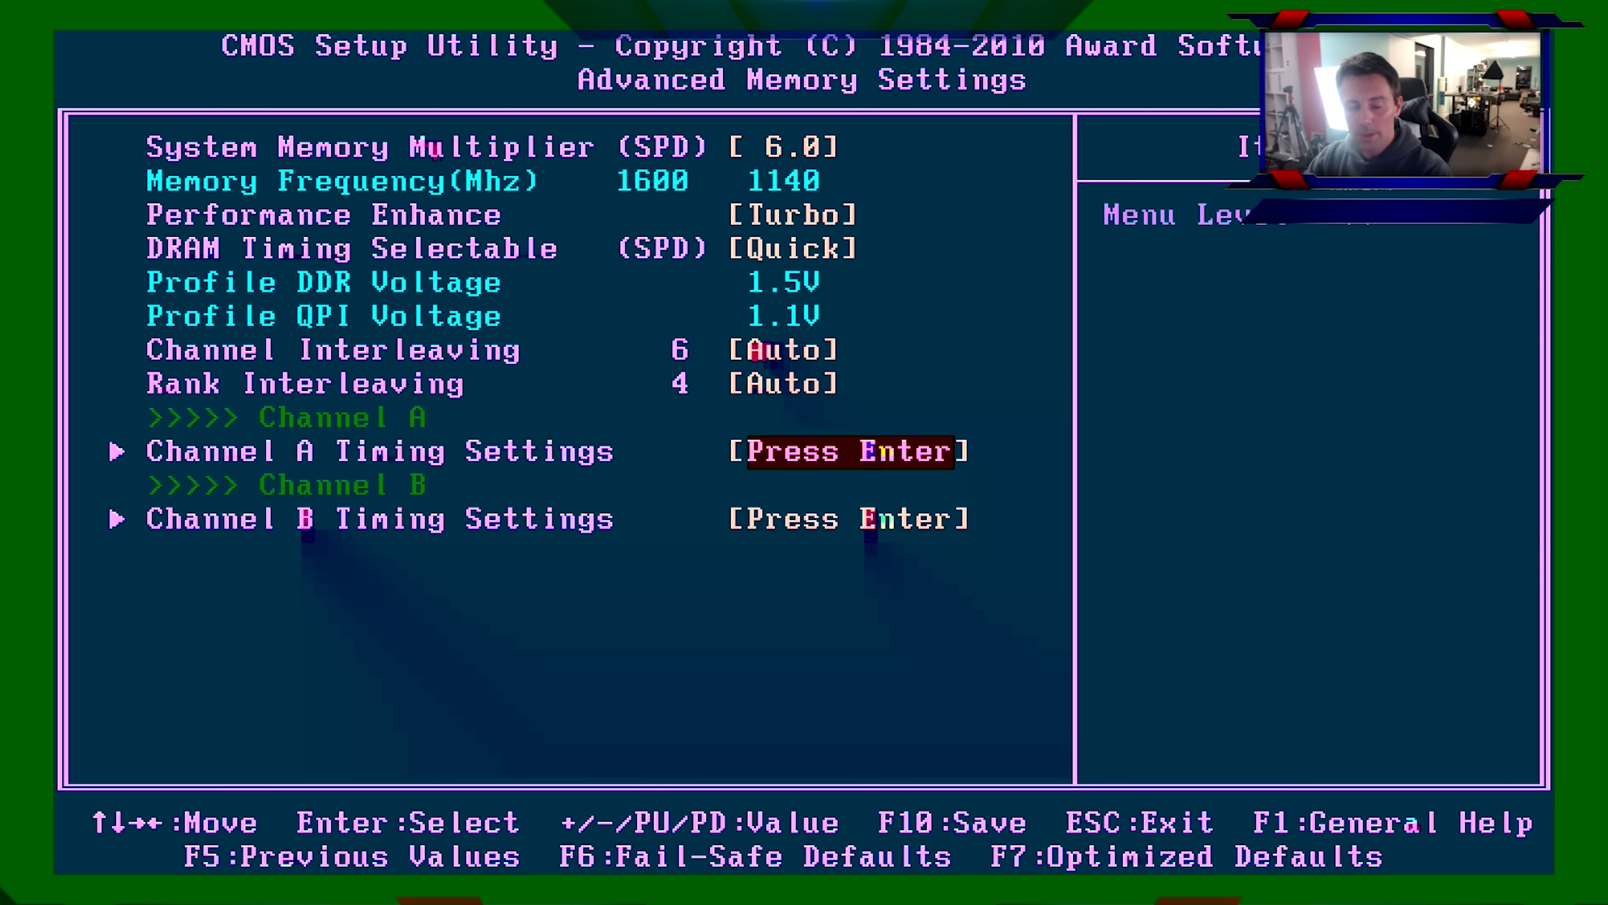
Set Load-Line Calibration to Enabled in Advanced Voltage Settings, then begin entering CPU Vcore.
key(Escape)
key(Down)
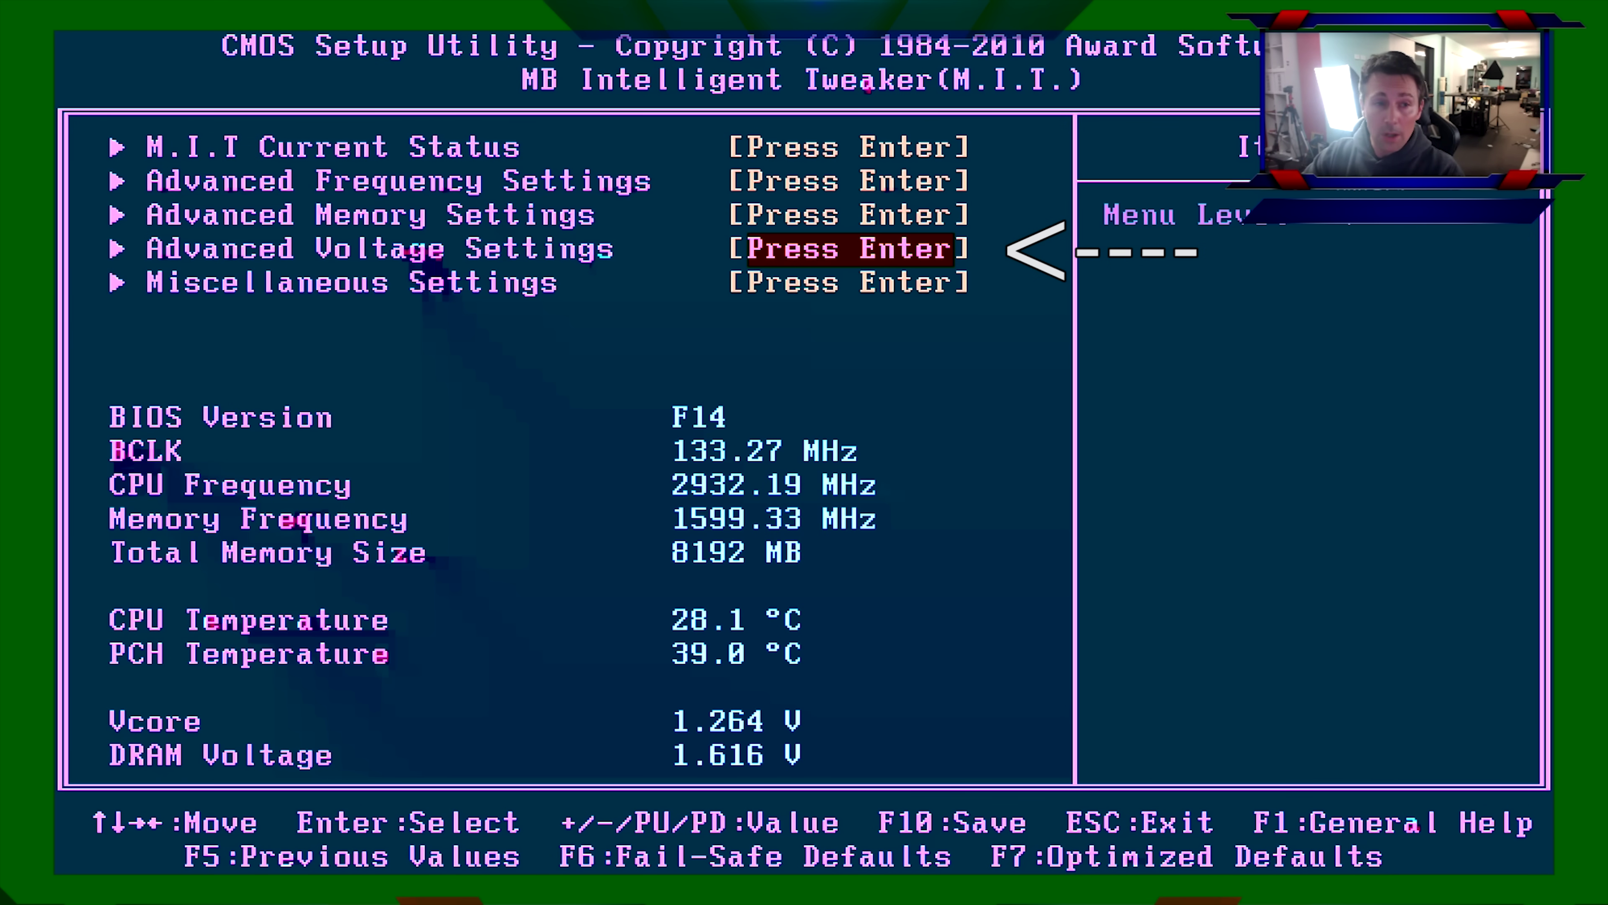
key(Return)
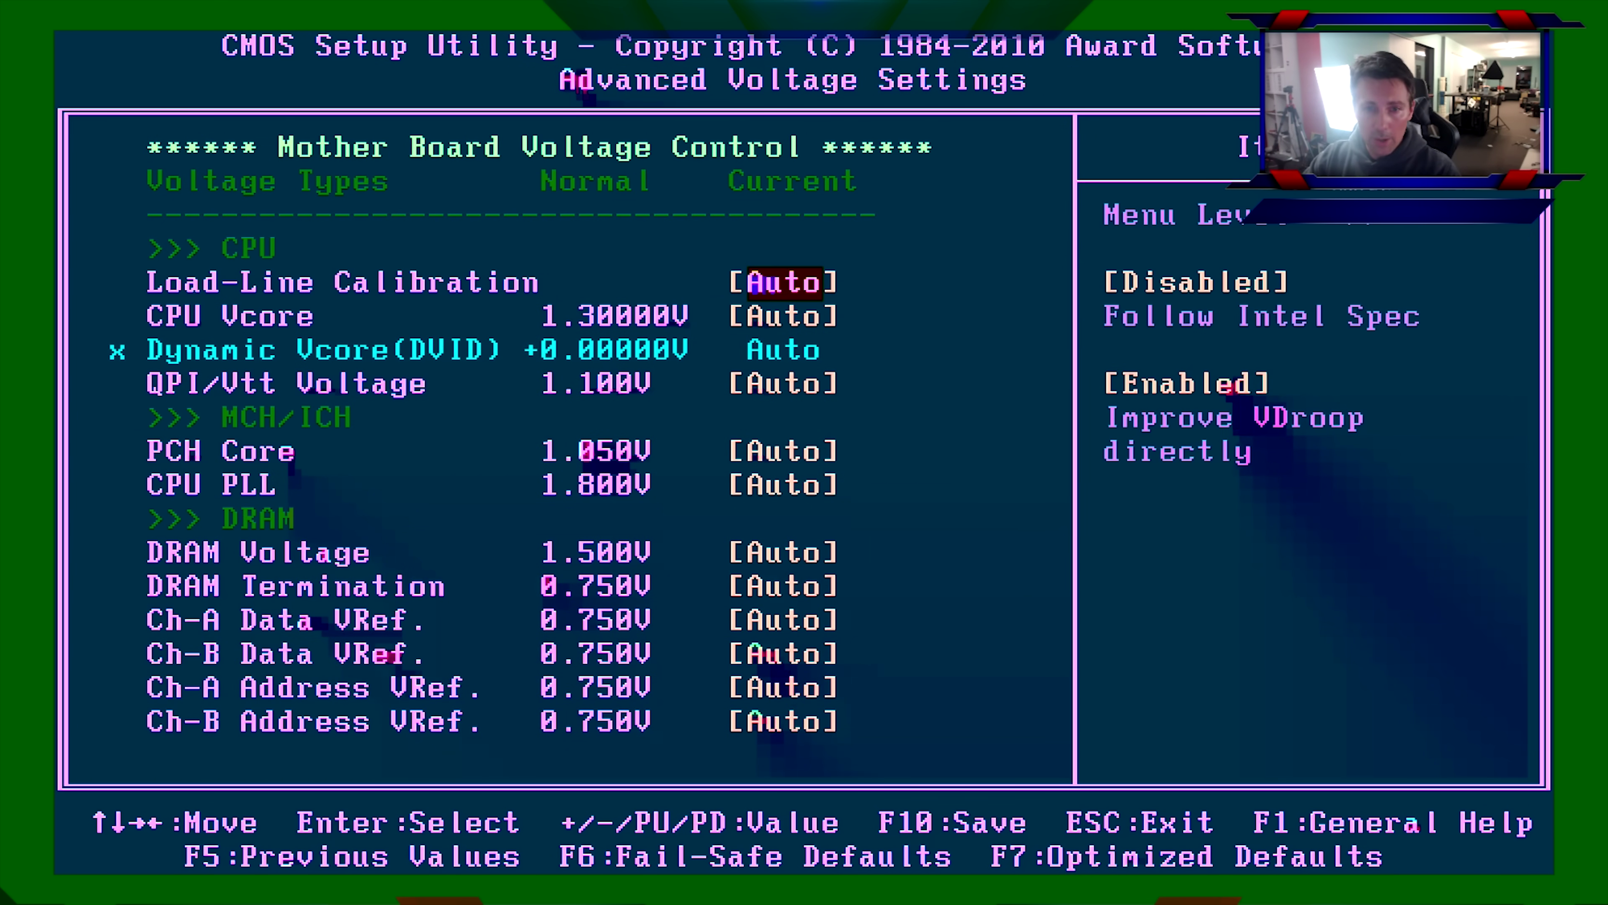
key(Return)
key(Down)
key(Down)
key(Return)
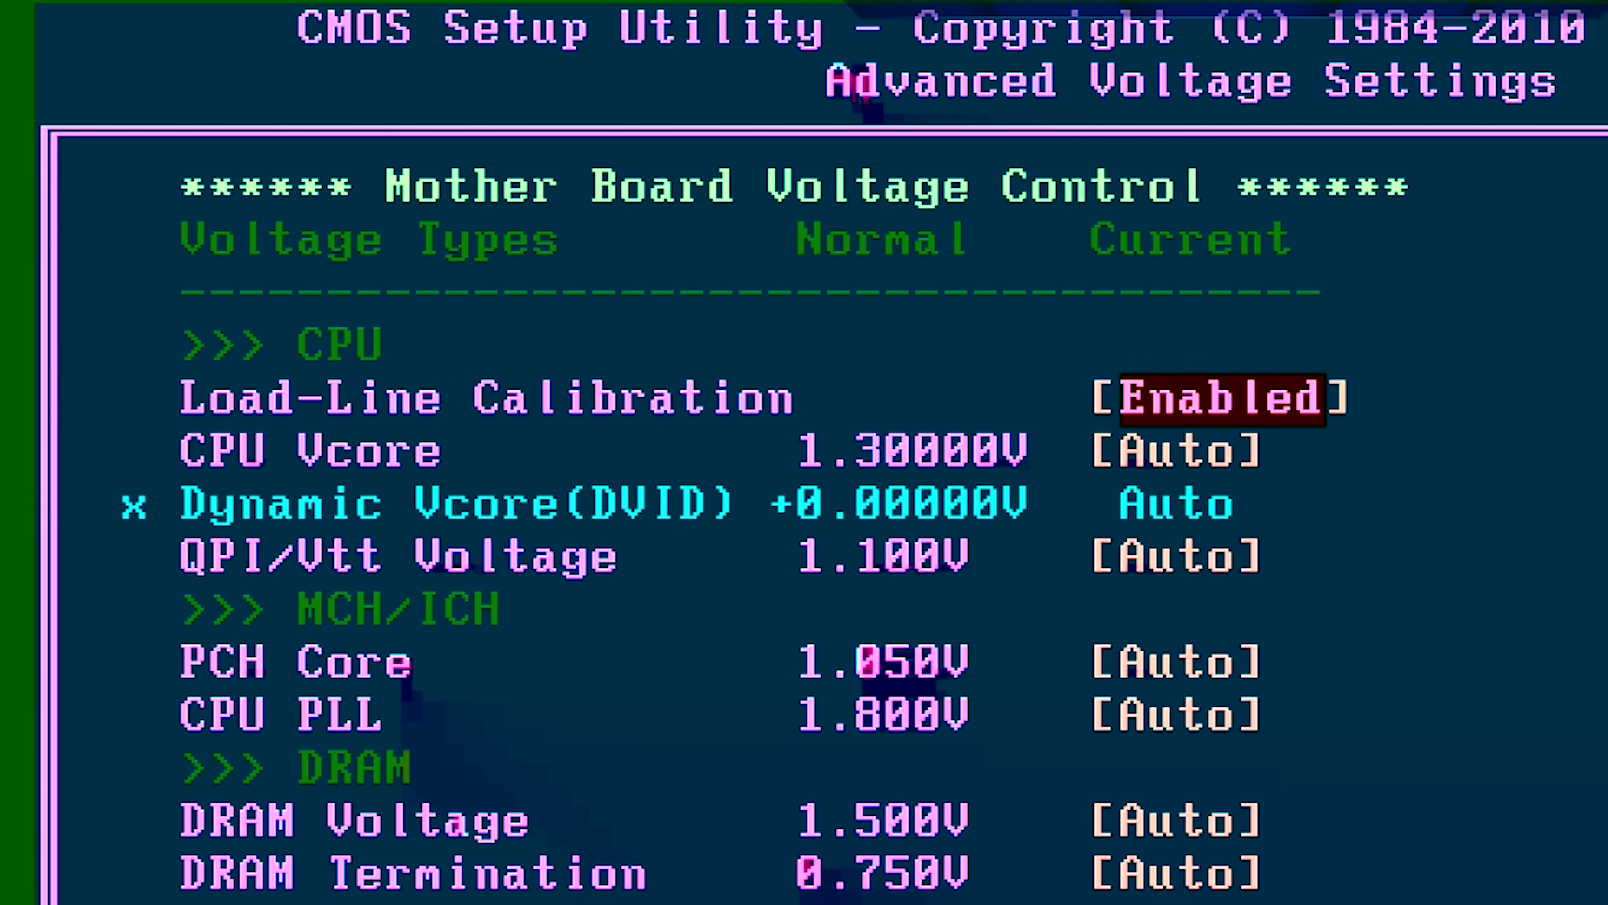
key(Down)
key(Up)
key(Return)
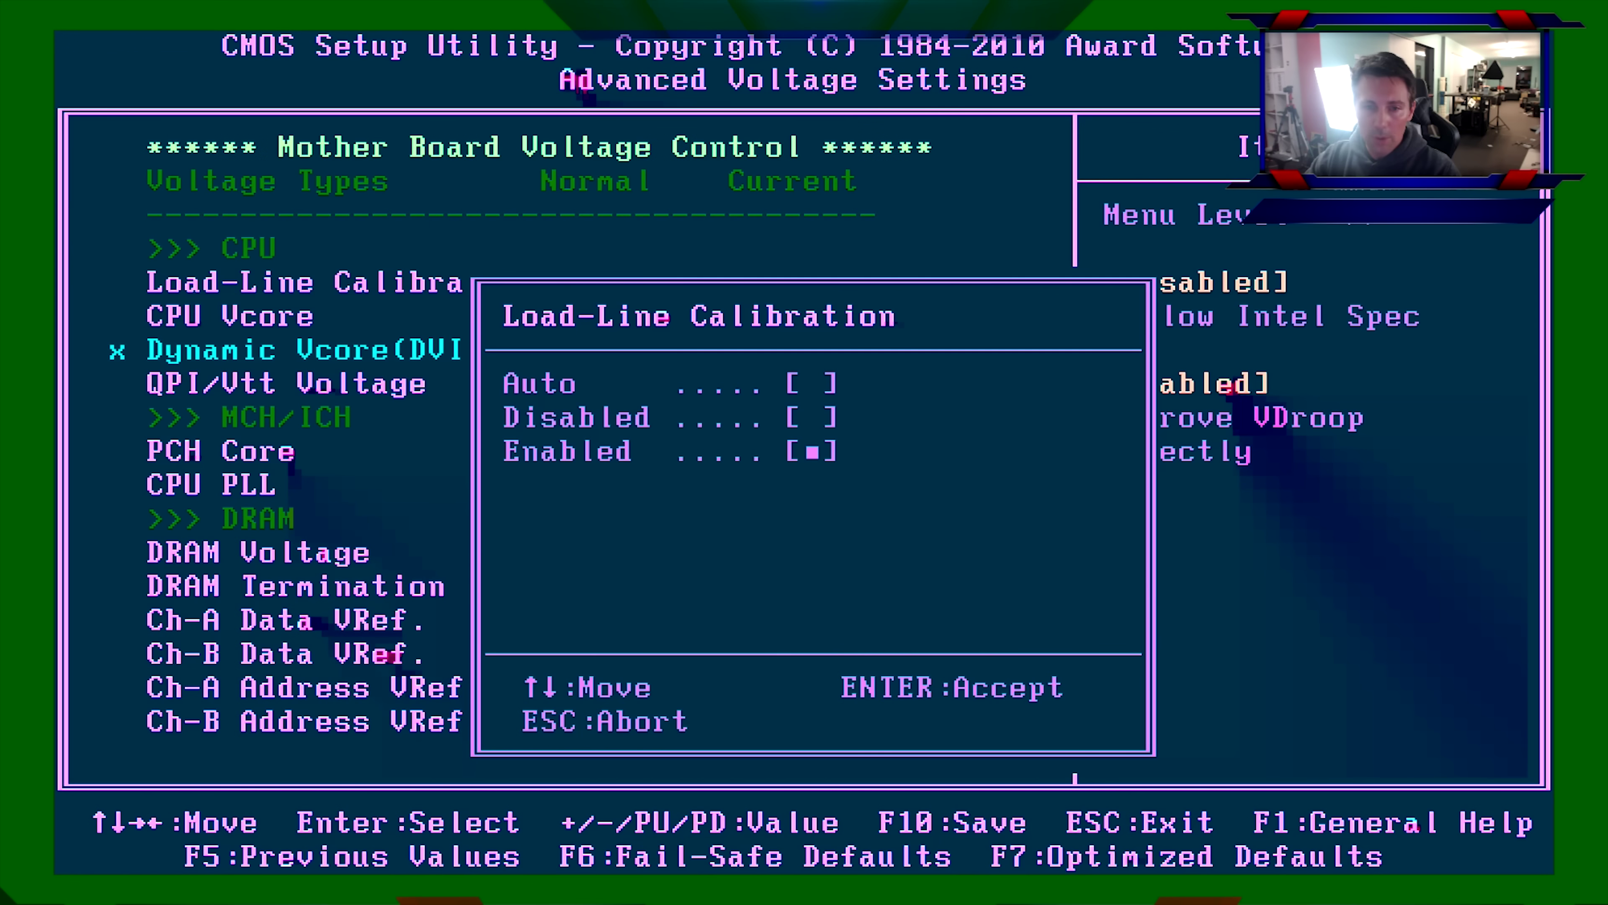
key(Escape)
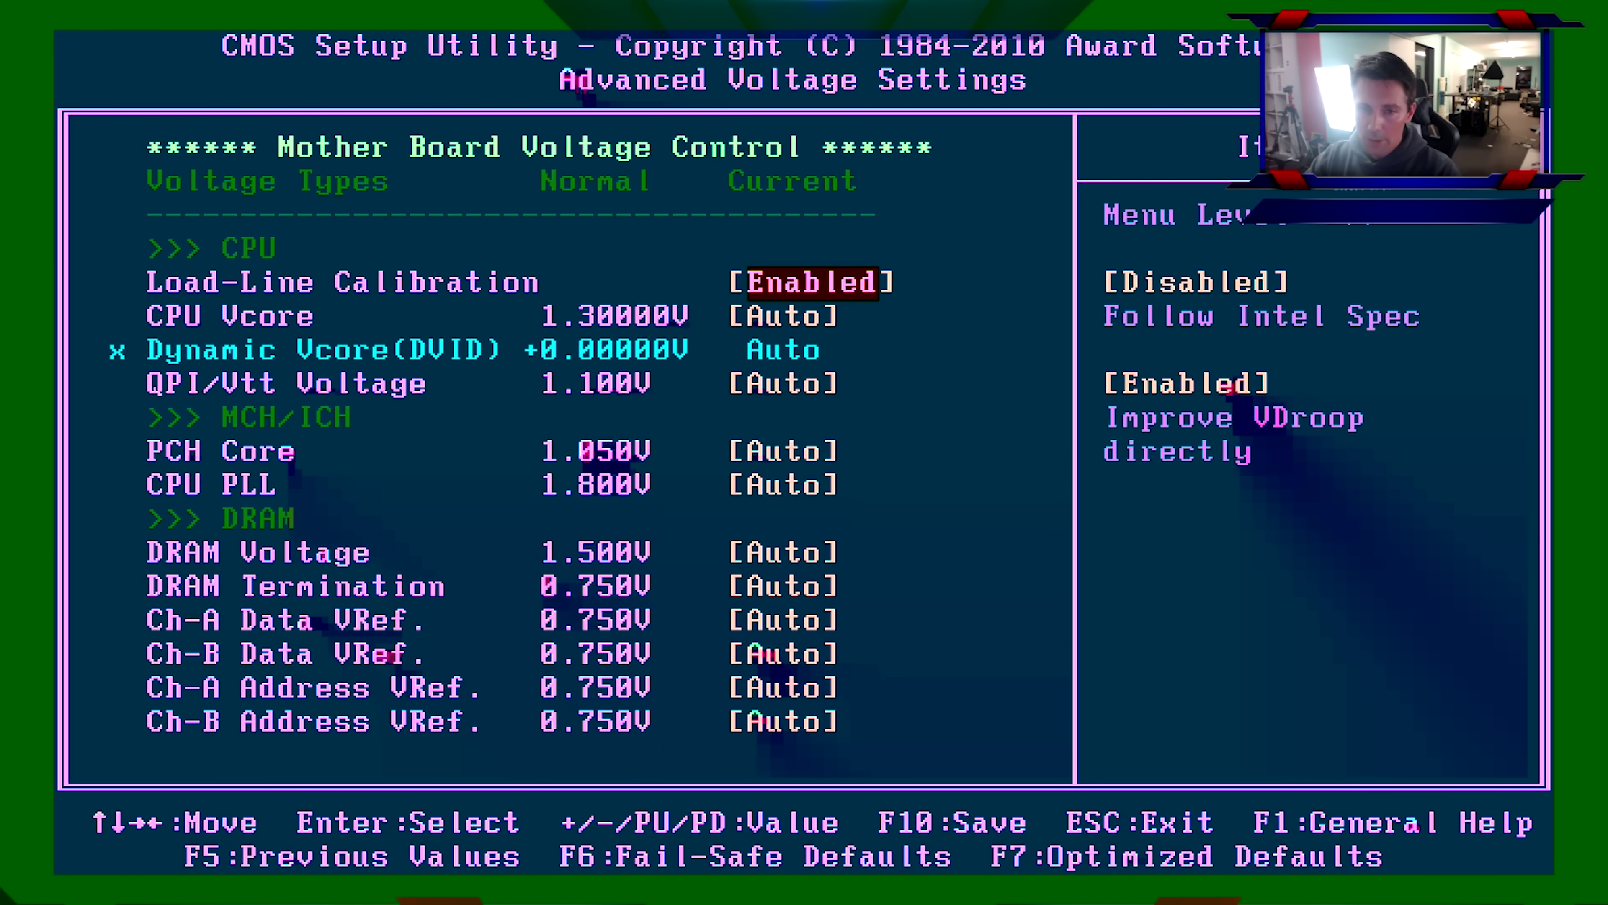
key(Down)
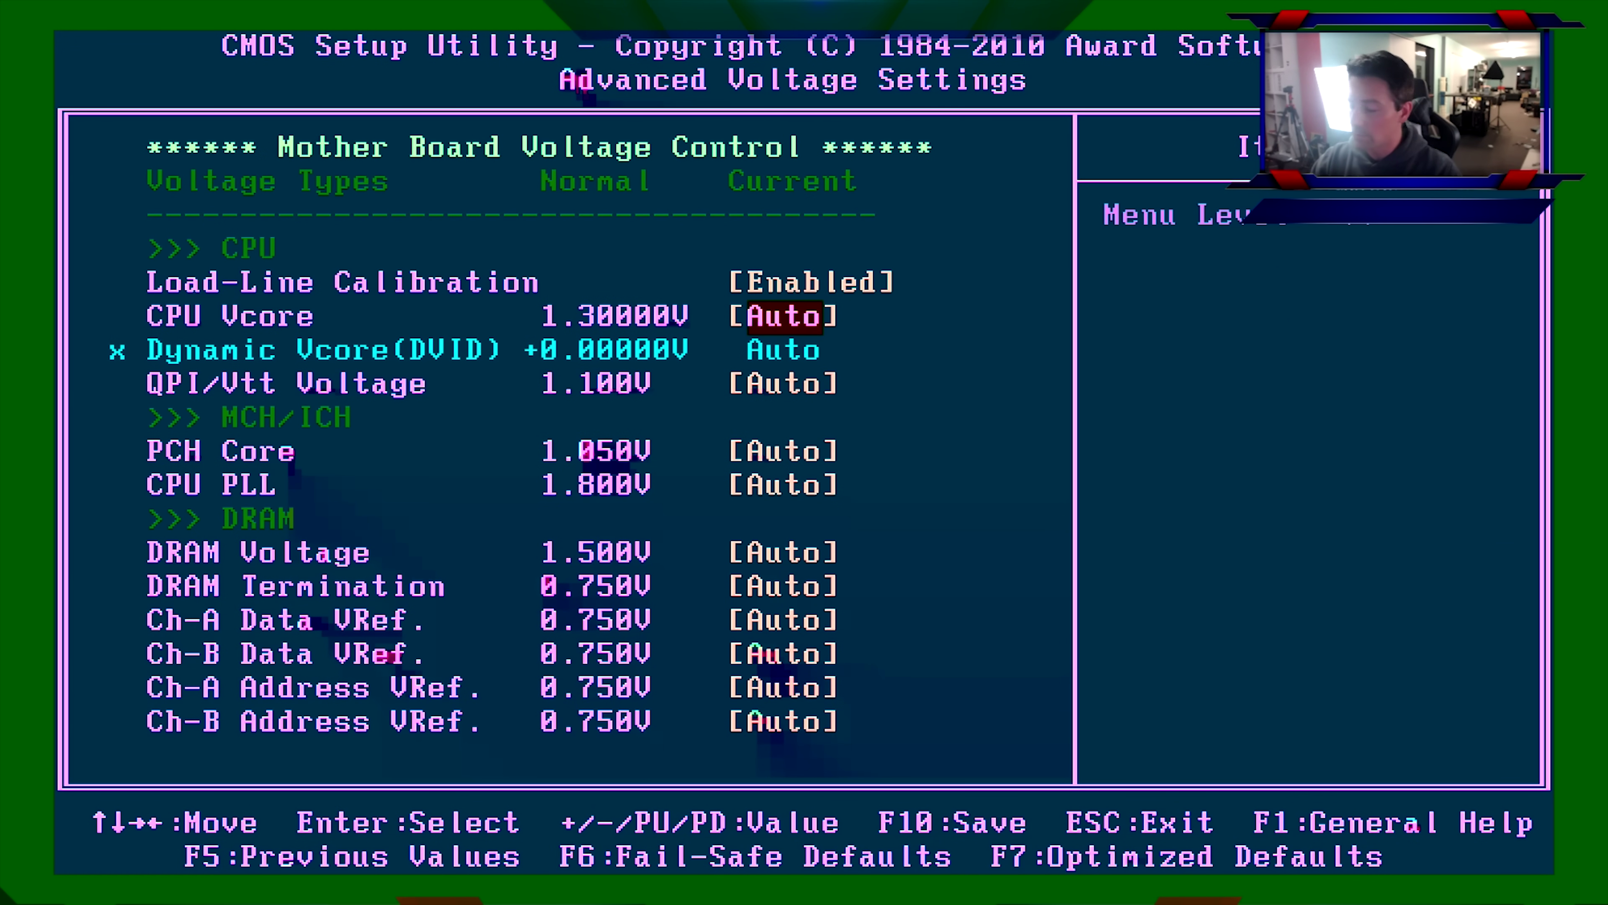
text(1.37500V)
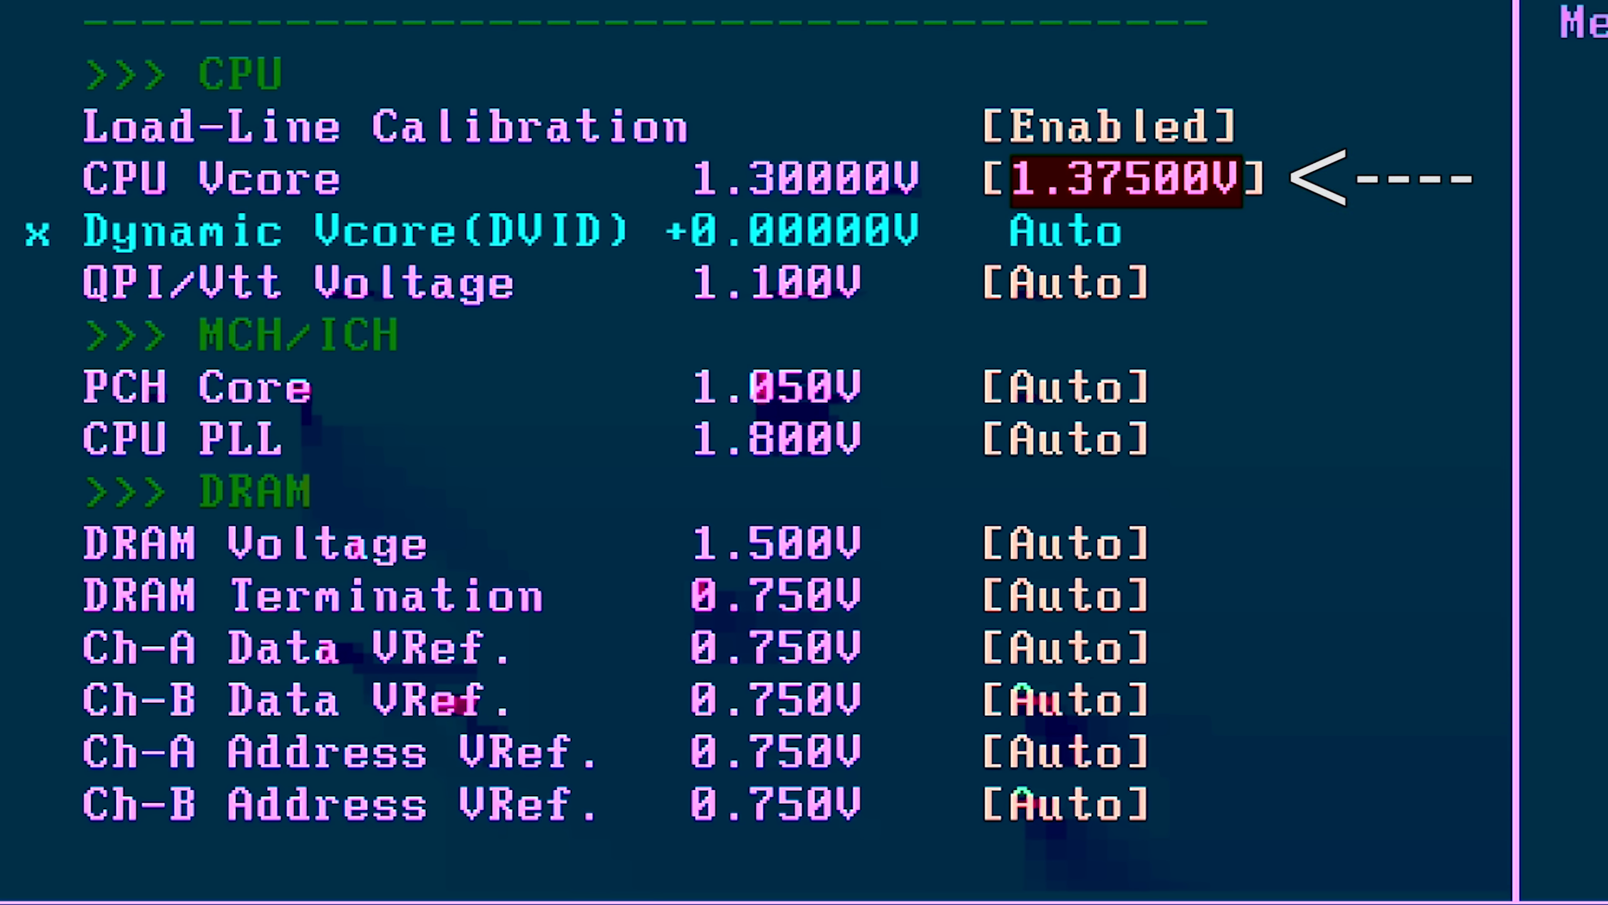
Set CPU Vcore to 1.37500V.
key(minus)
key(minus)
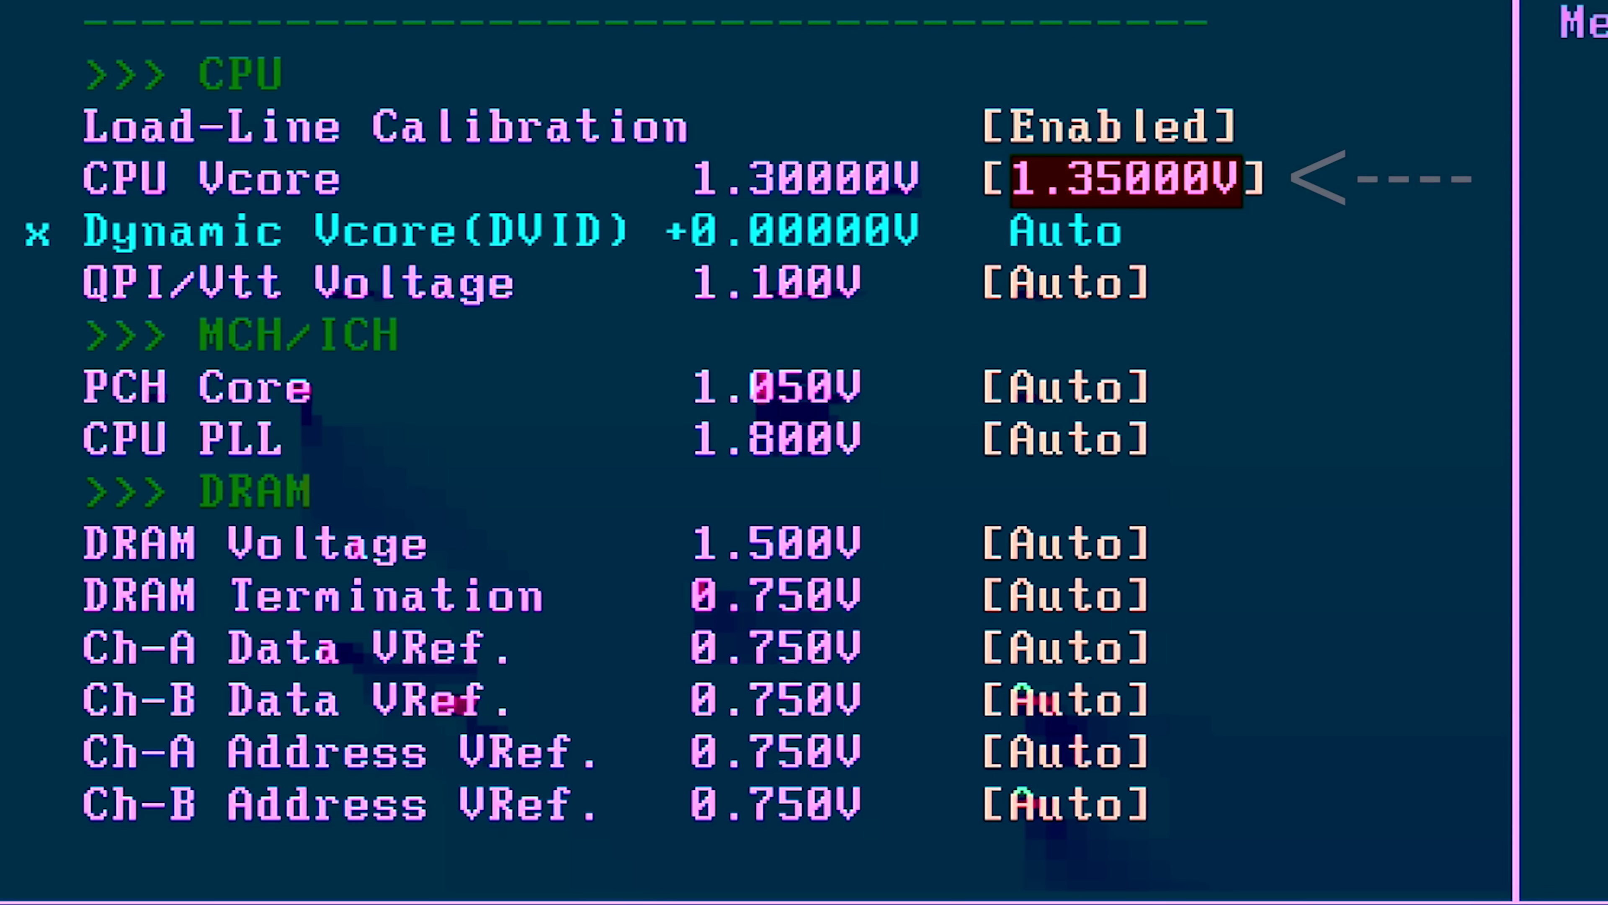
key(Up)
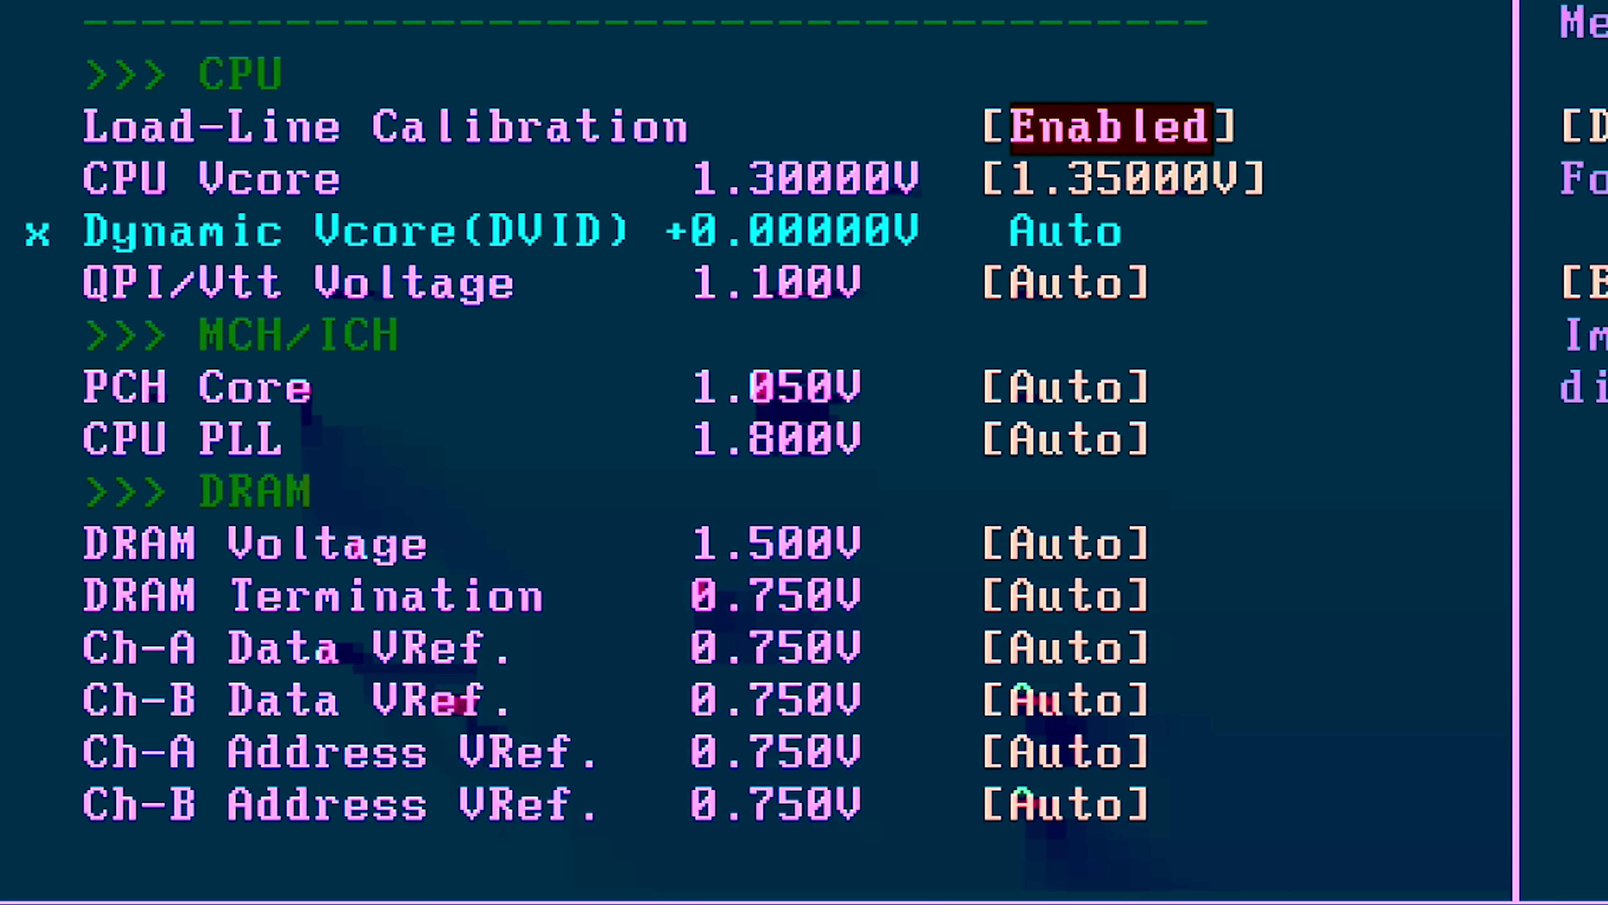
key(Down)
key(plus)
key(plus)
key(plus)
key(plus)
key(plus)
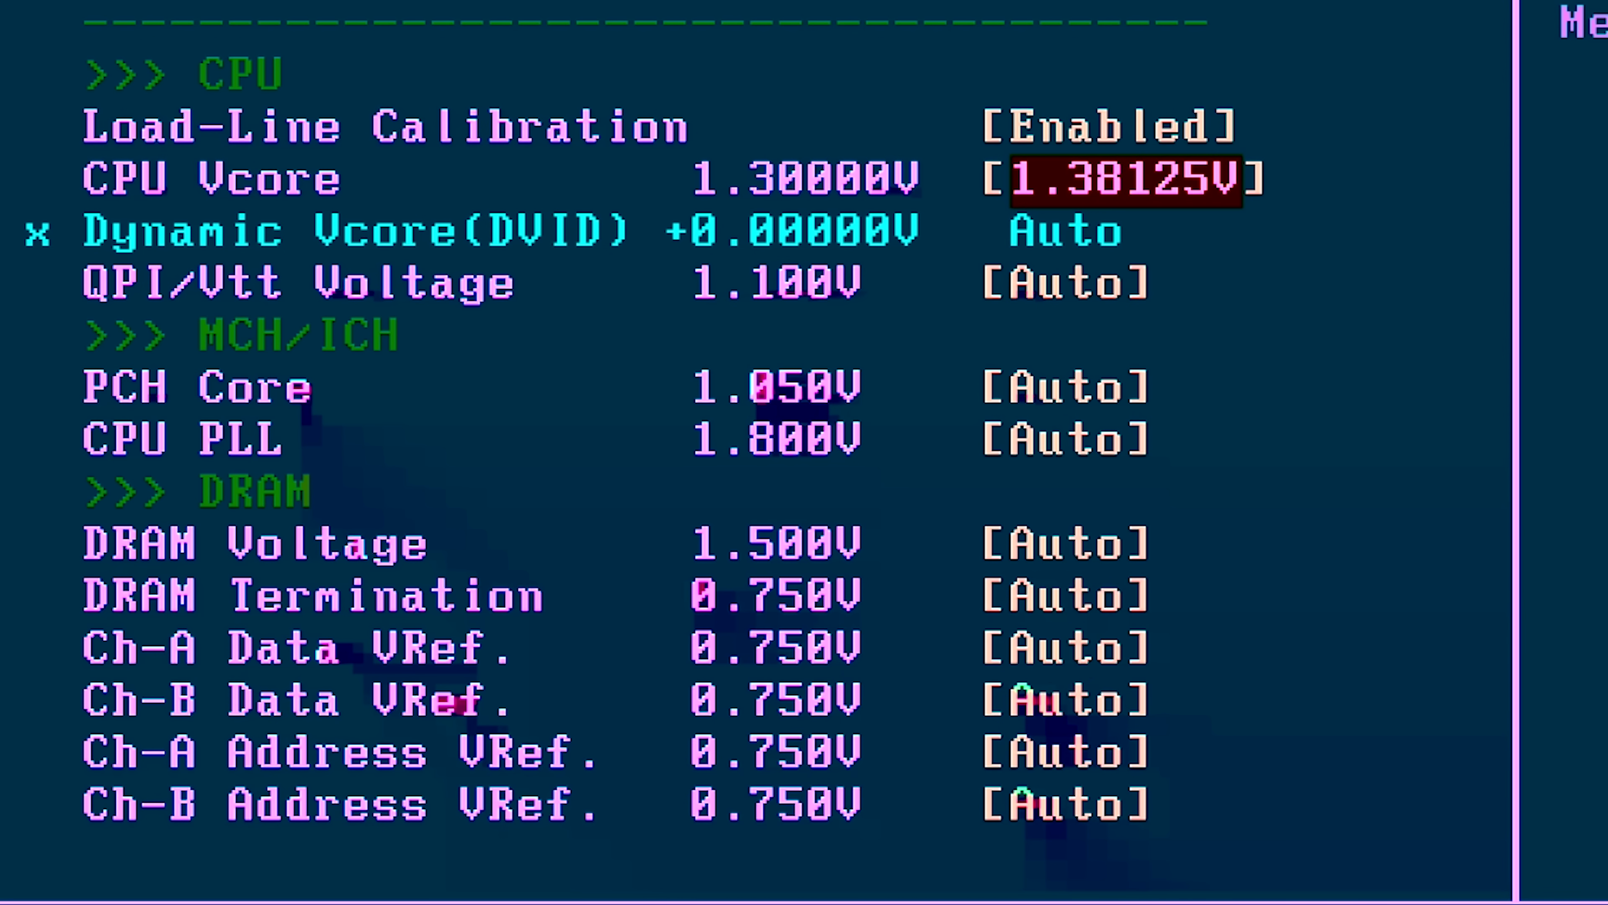
key(minus)
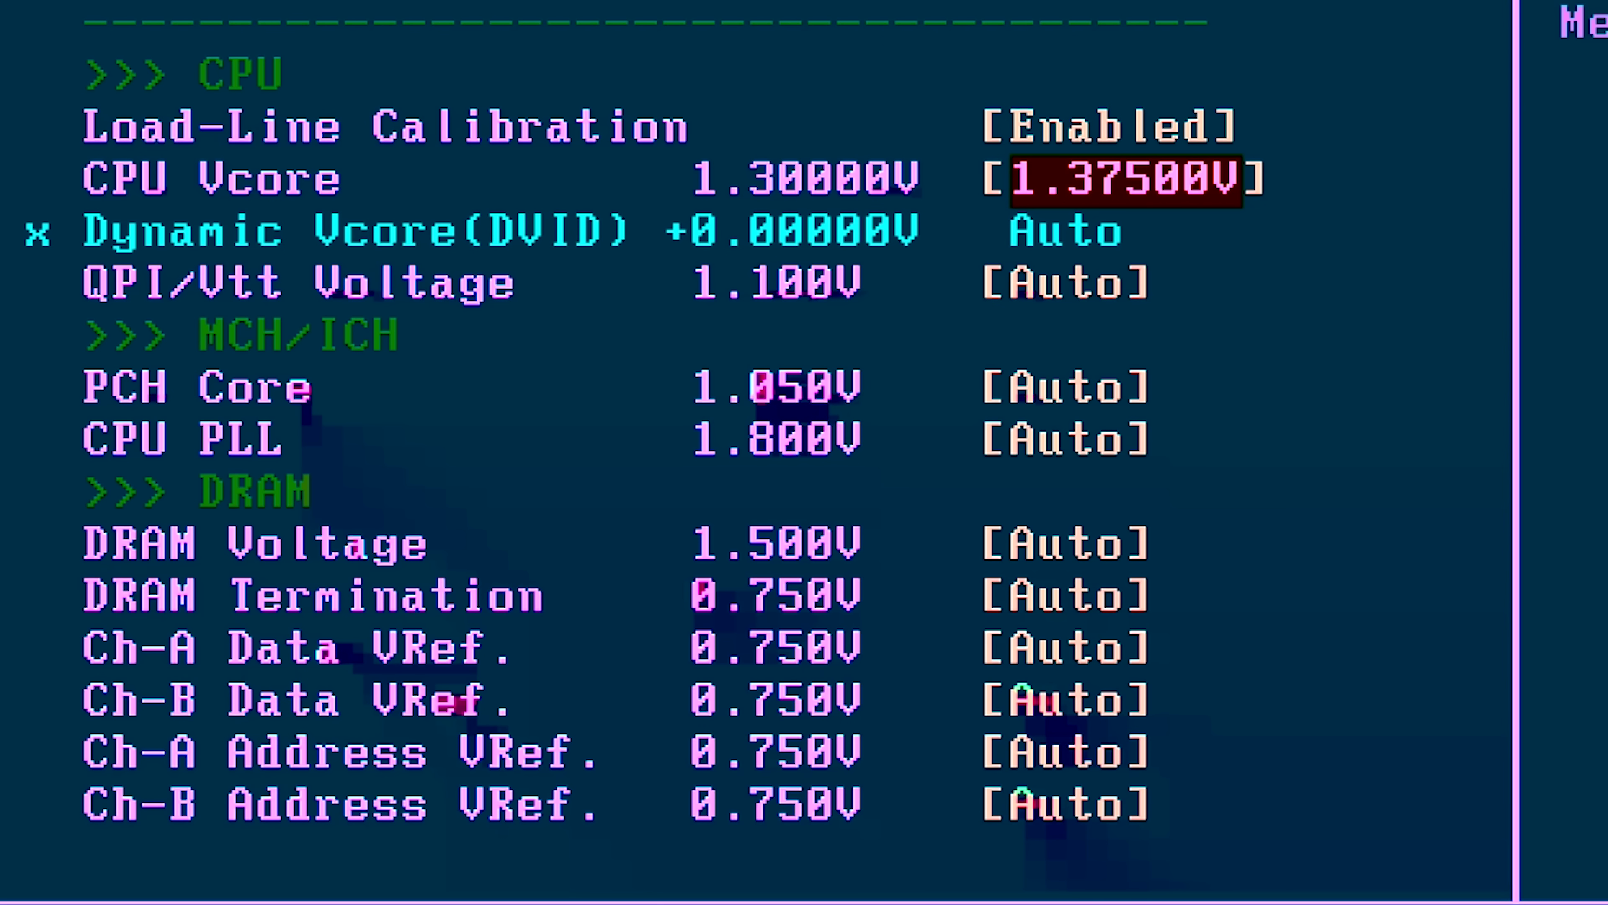
Change QPI/Vtt Voltage from Auto to 1.310V.
key(Down)
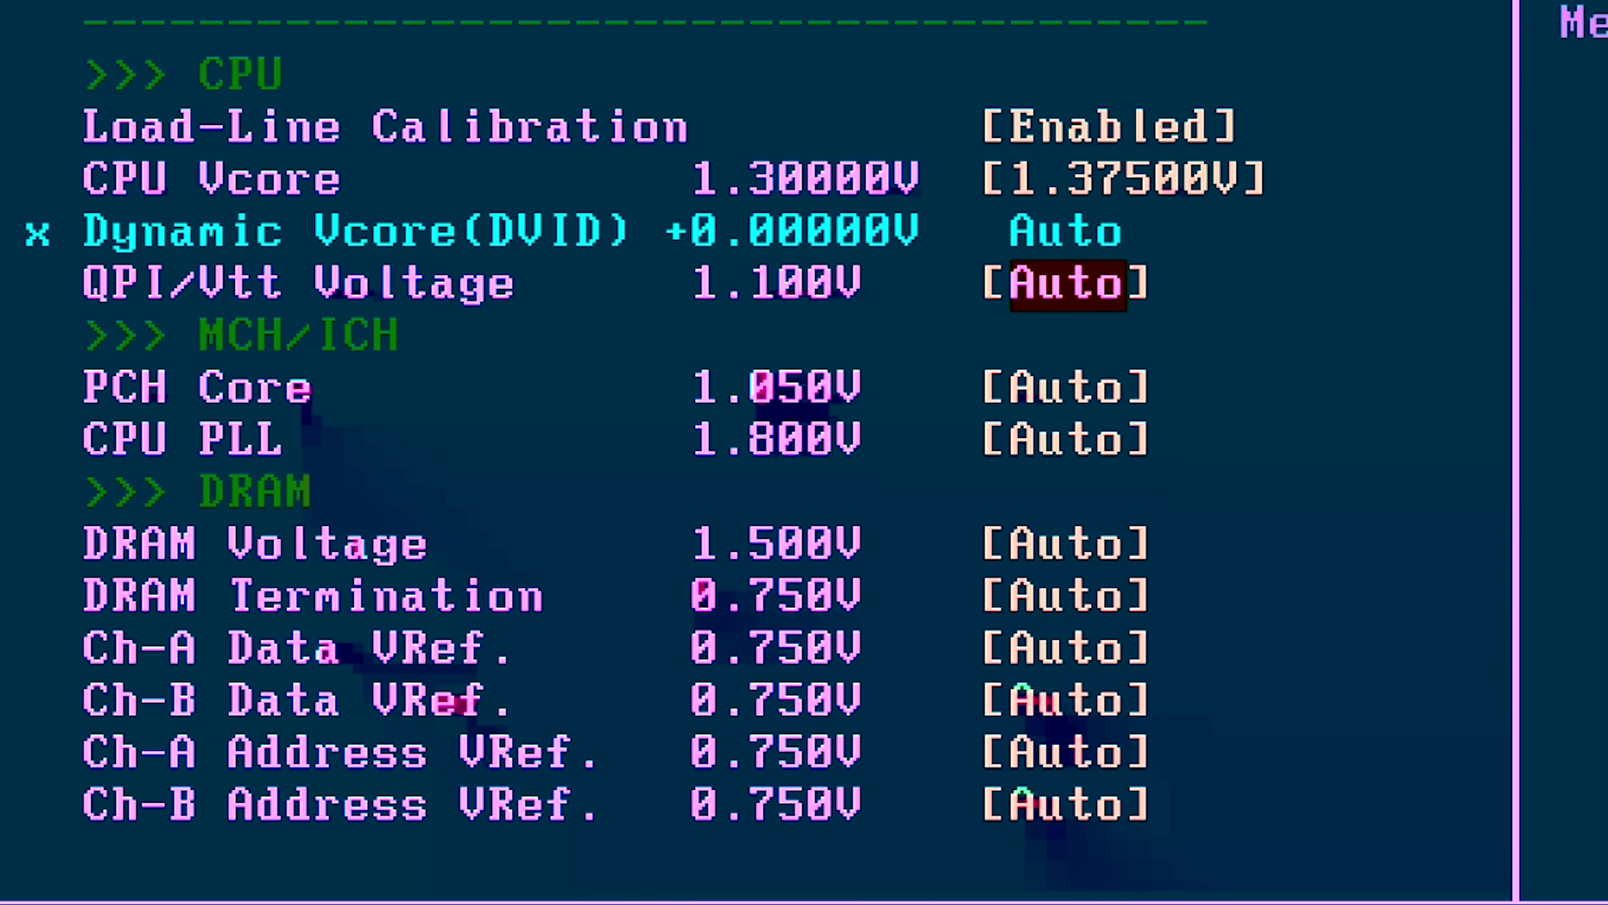
text(1.2)
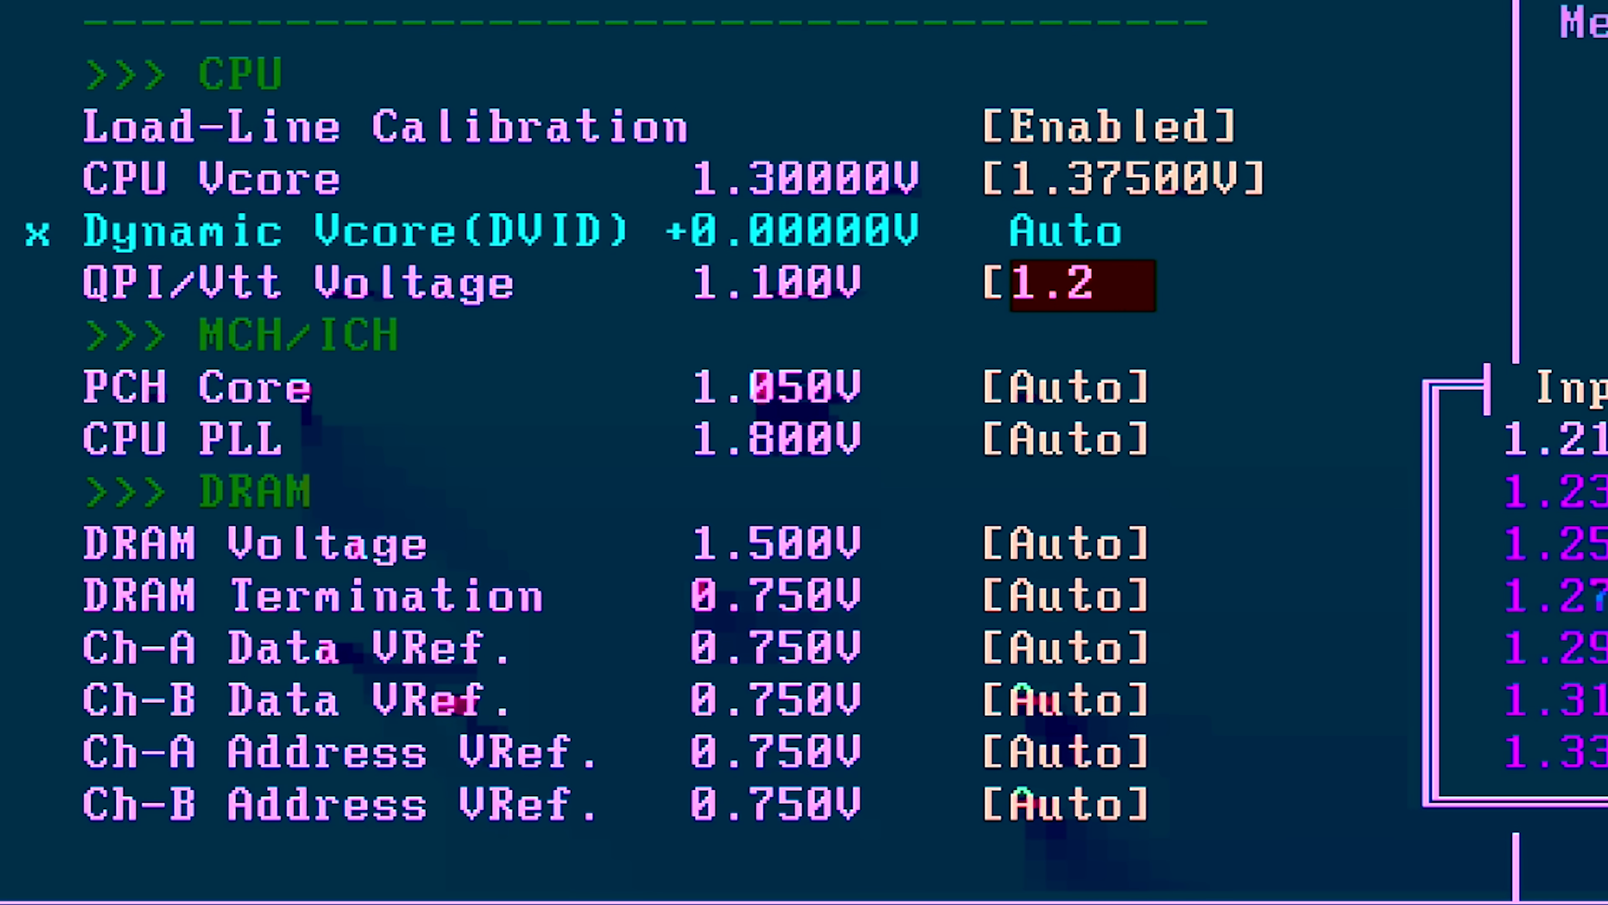
key(Escape)
key(plus)
key(plus)
key(plus)
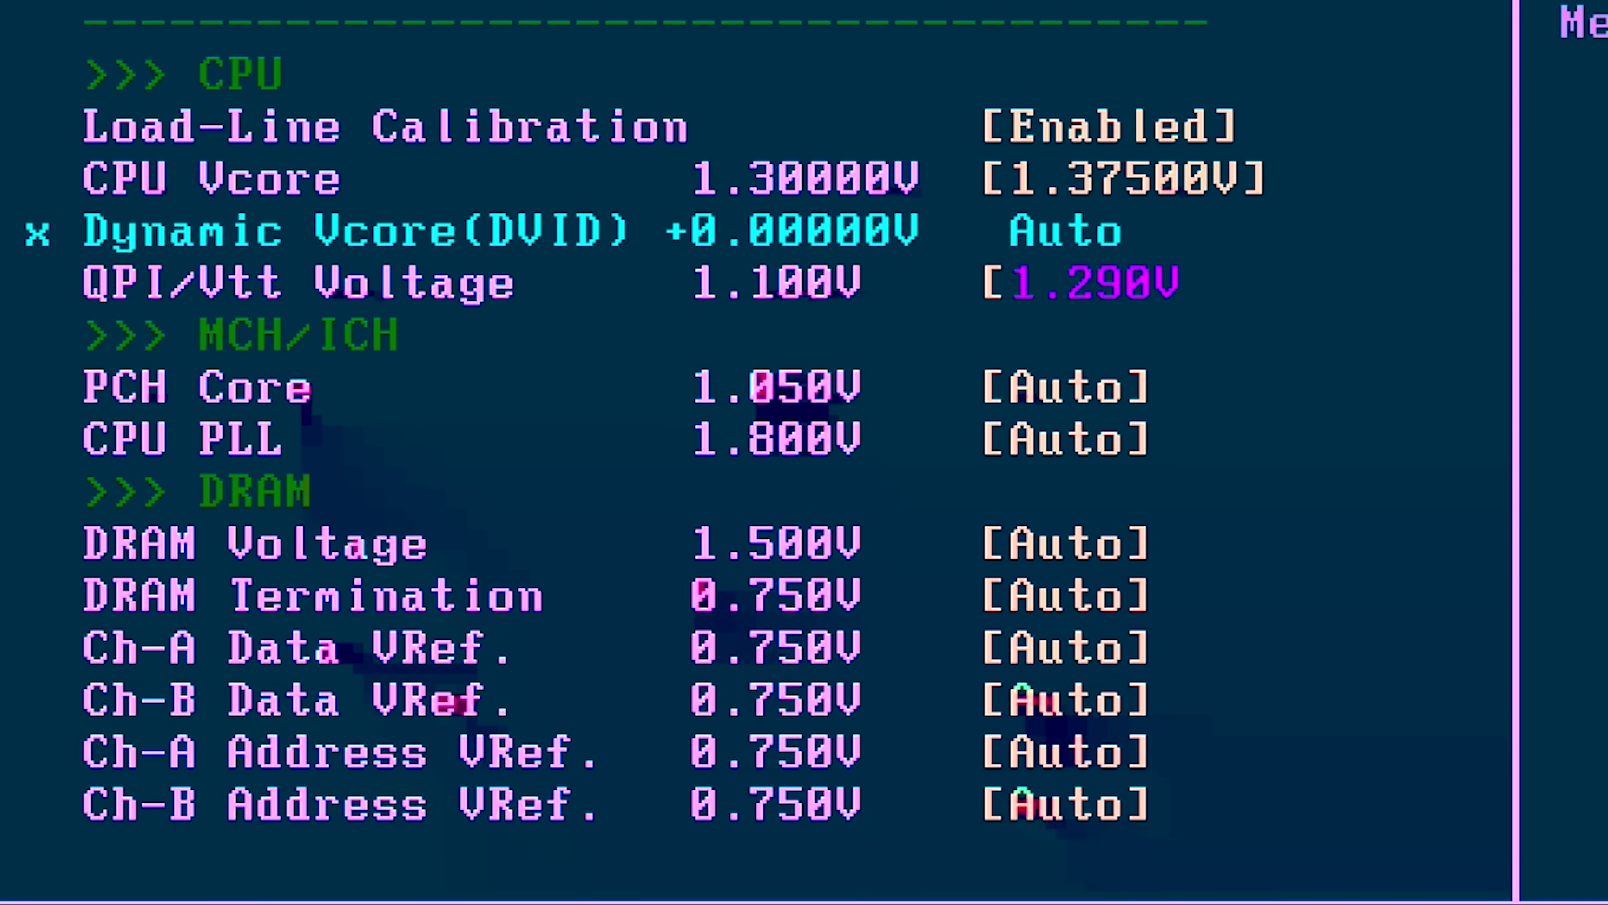
key(minus)
key(plus)
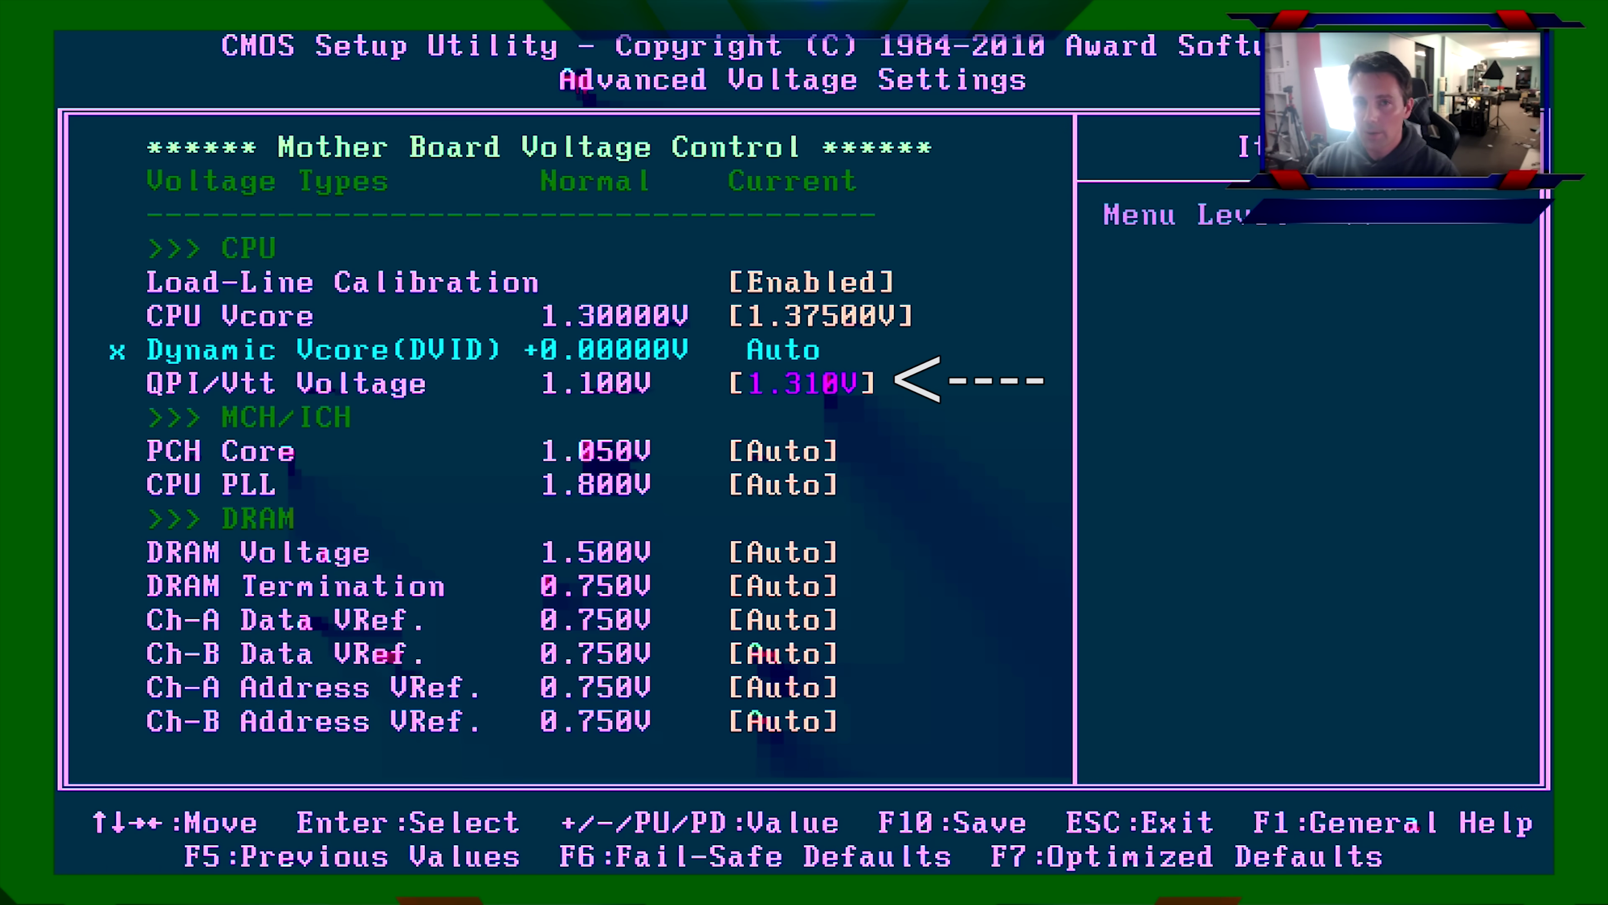
key(Page_Up)
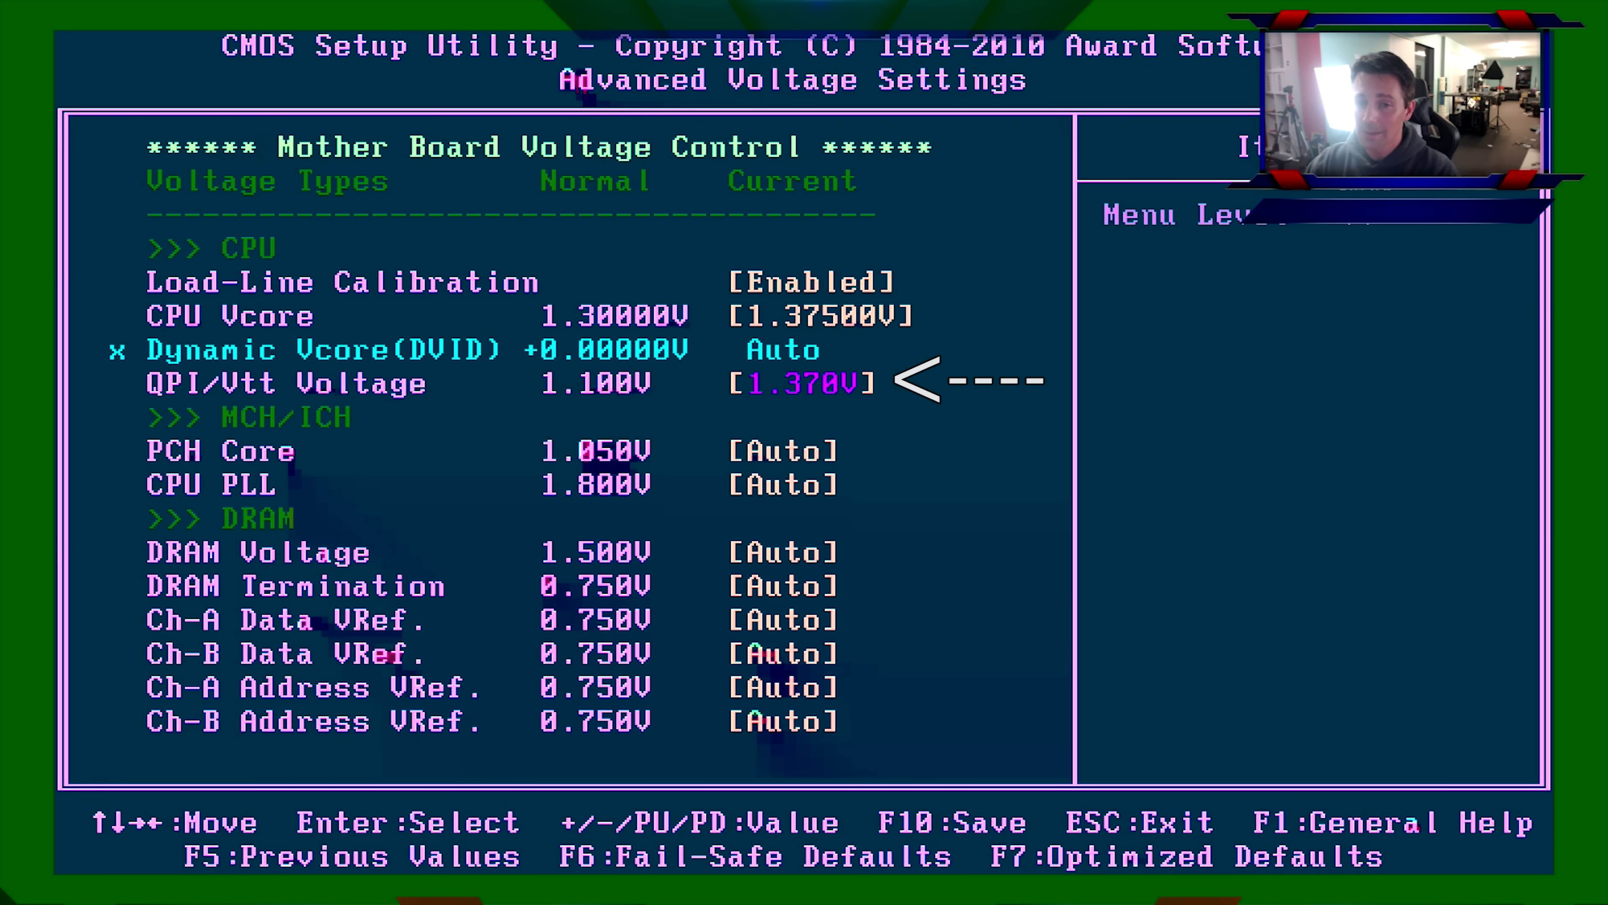
key(minus)
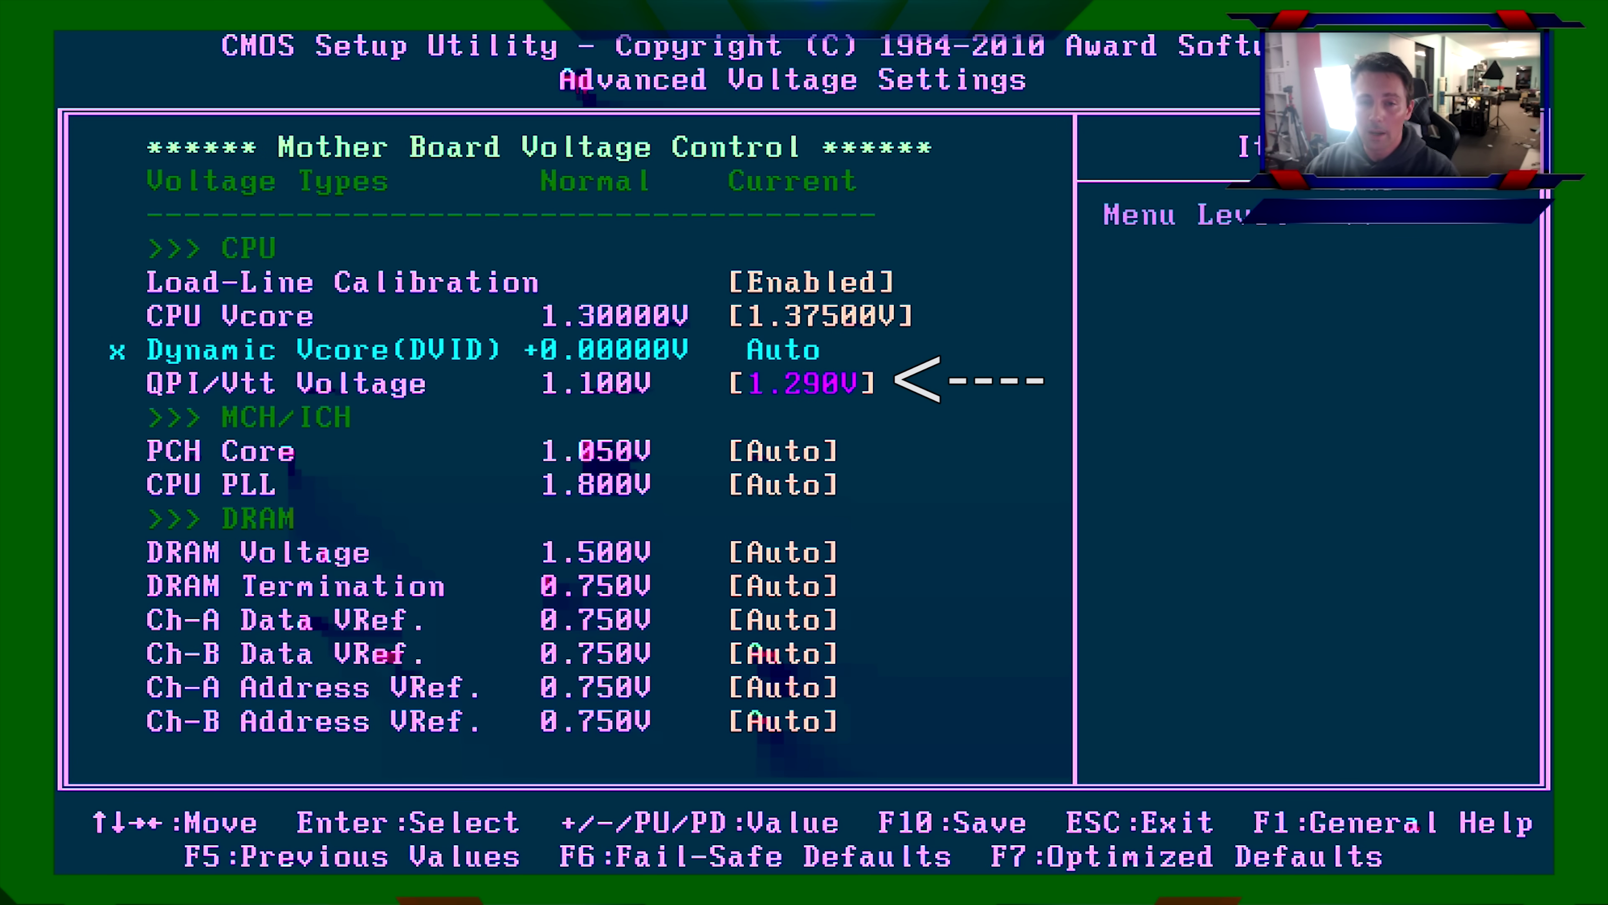
key(plus)
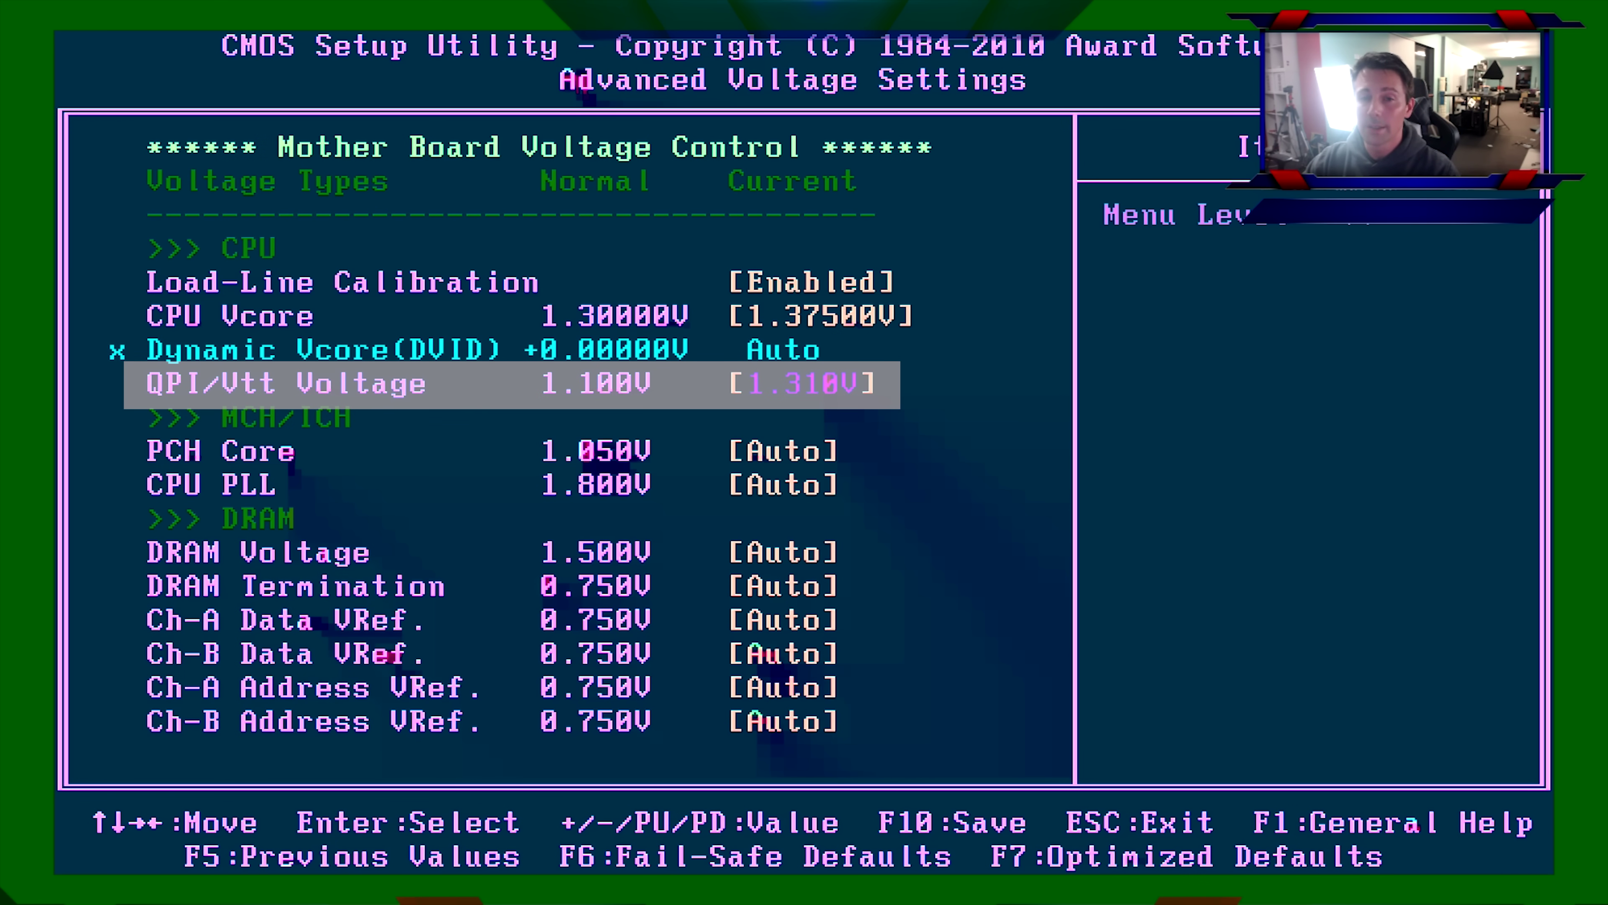
key(Down)
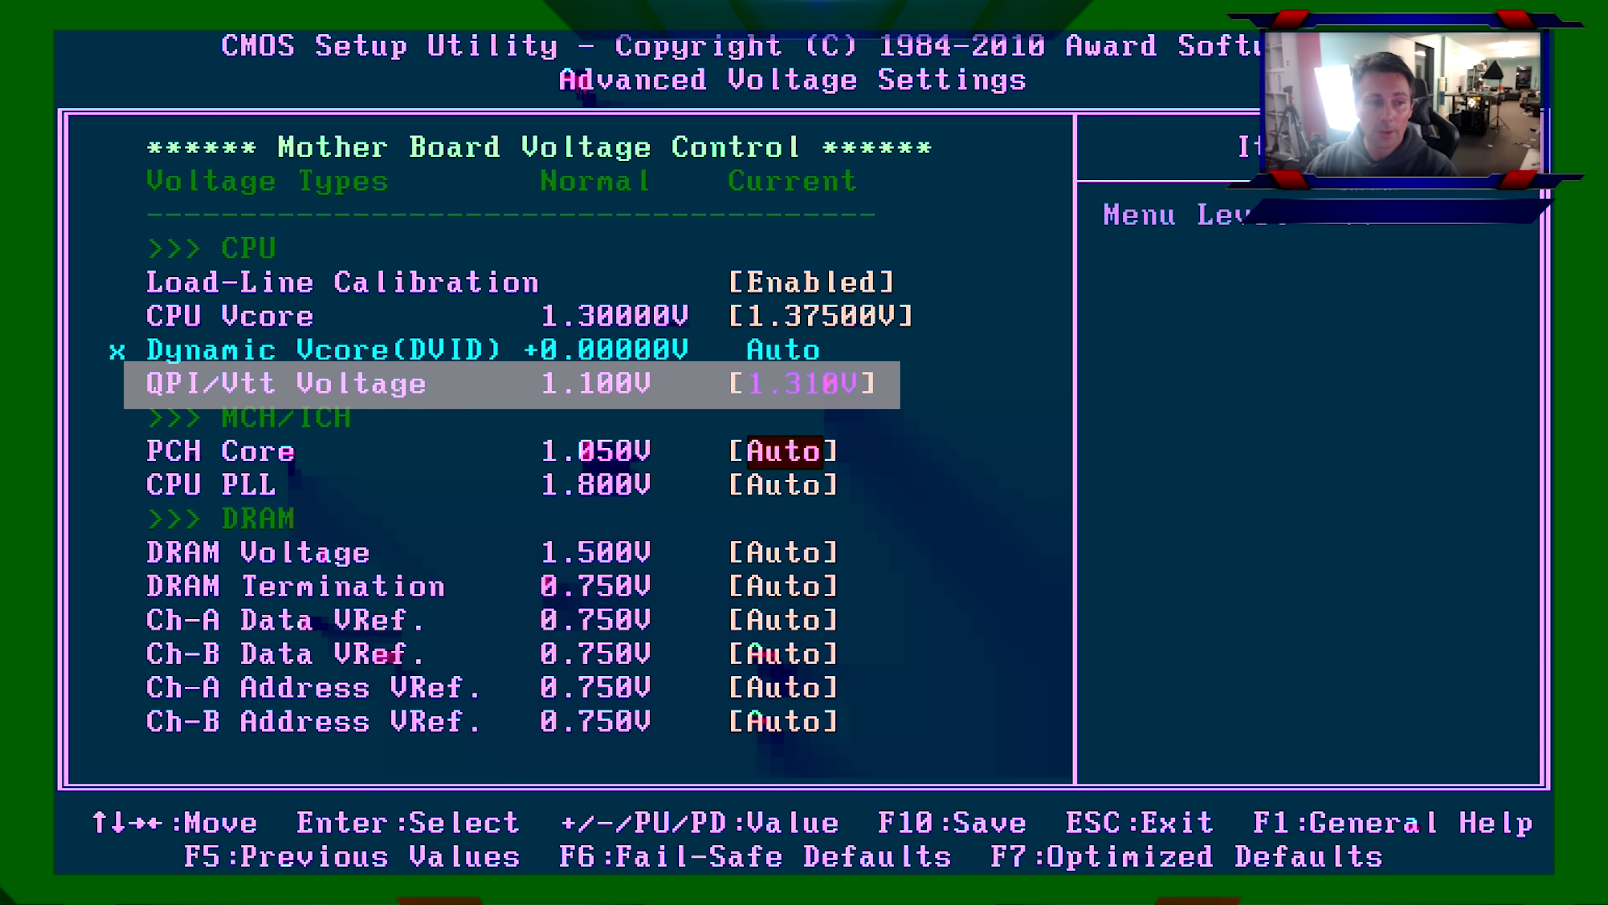
Set PCH Core to 1.050V and CPU PLL to 1.860V.
text(1.05)
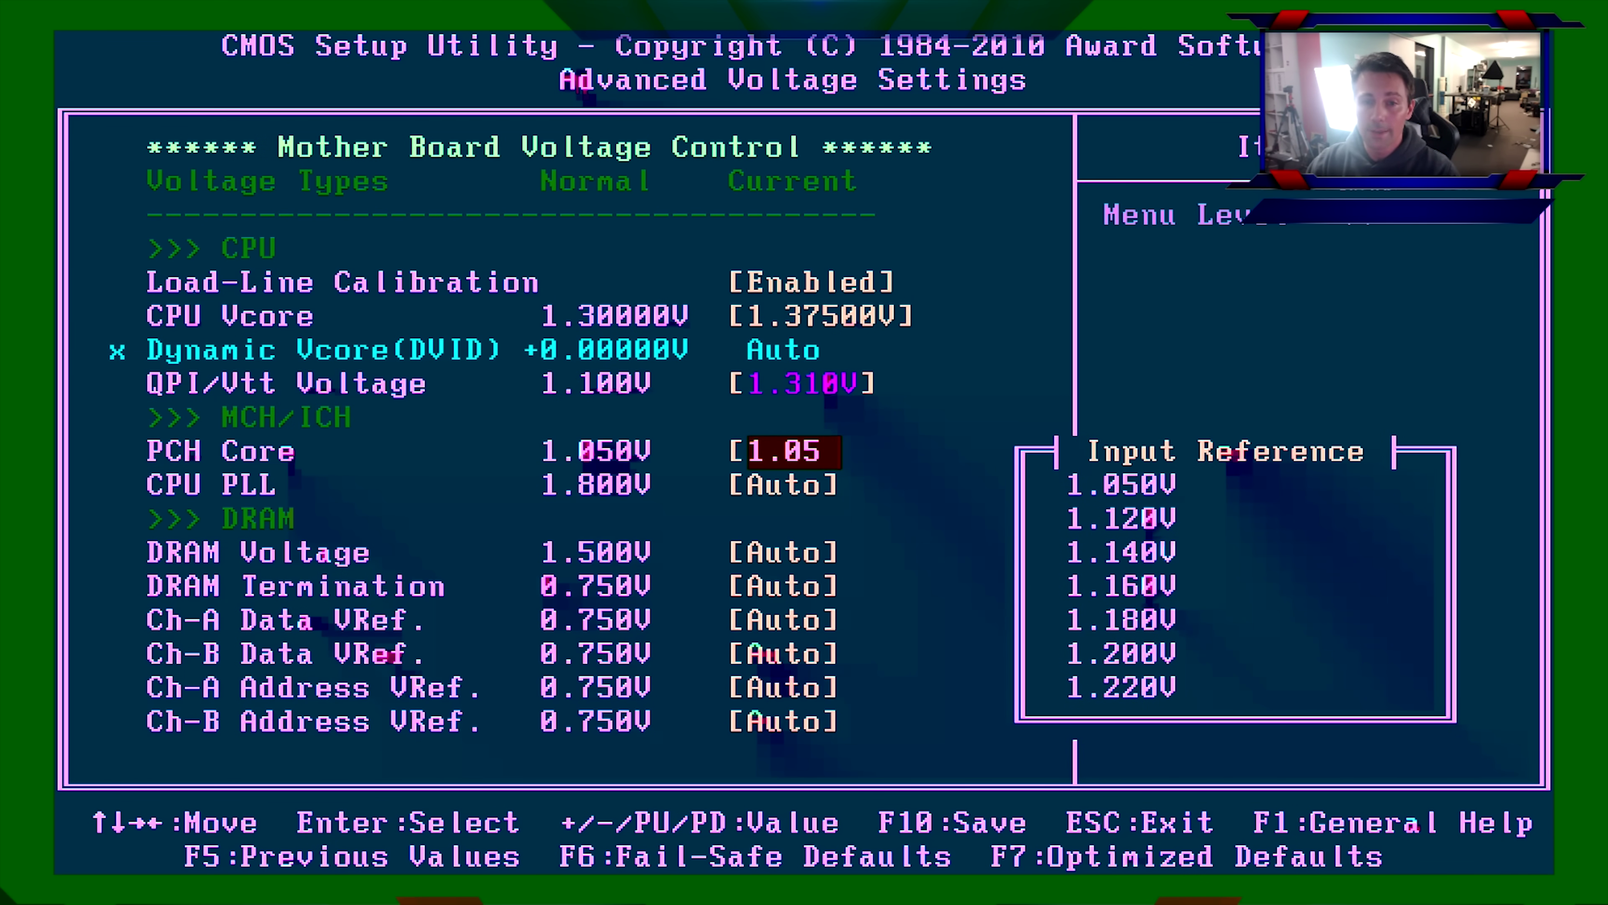
key(Return)
key(Down)
key(plus)
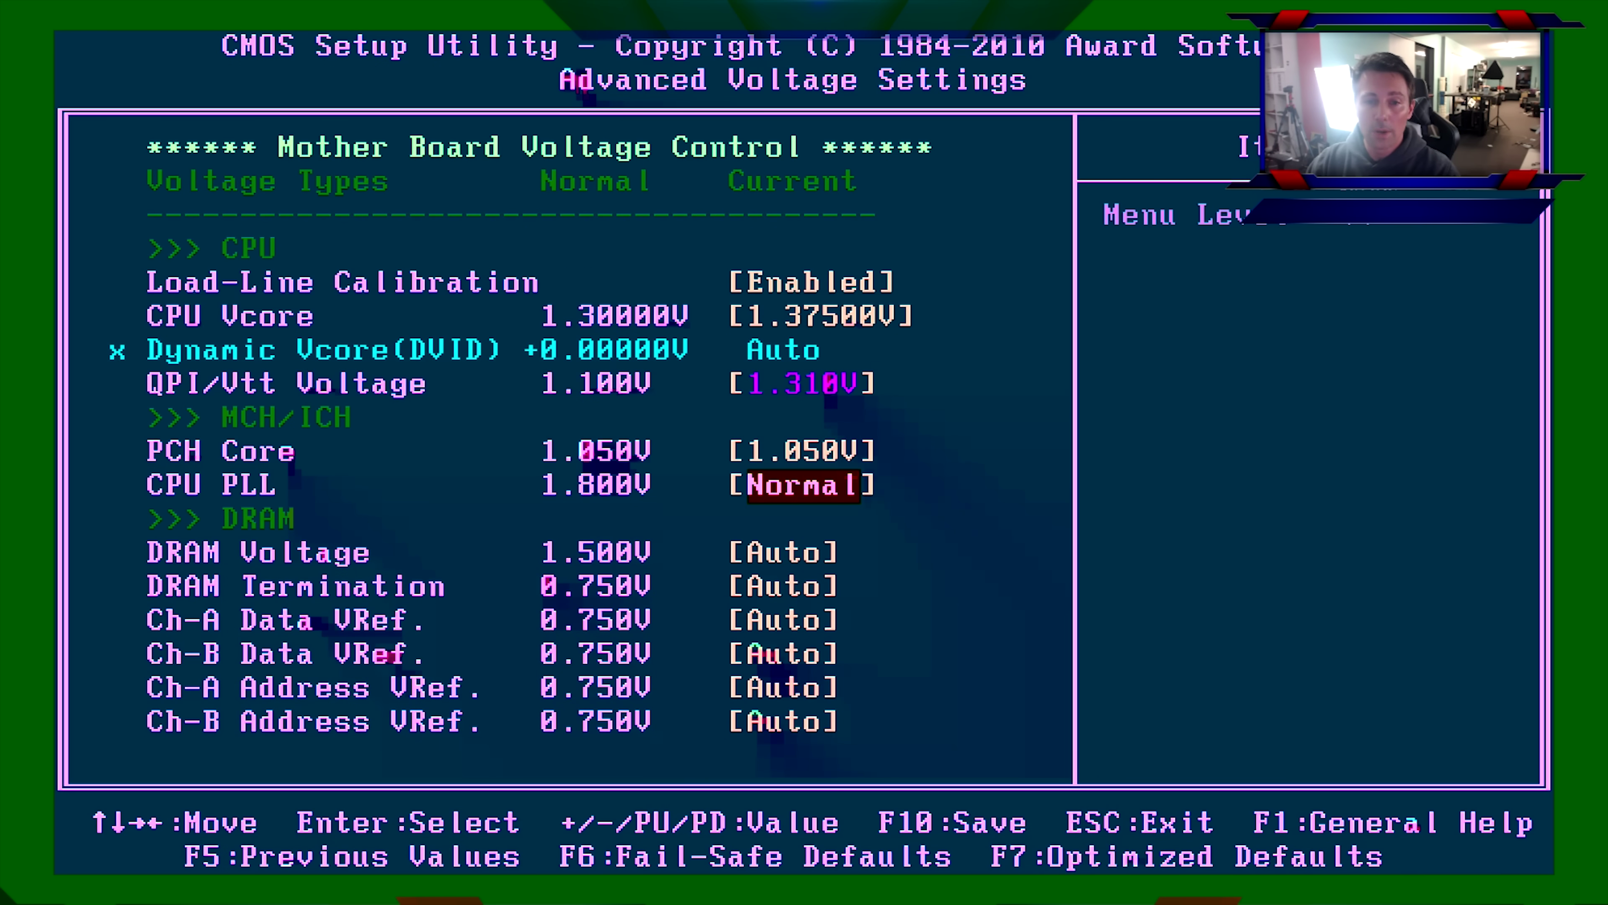
key(Up)
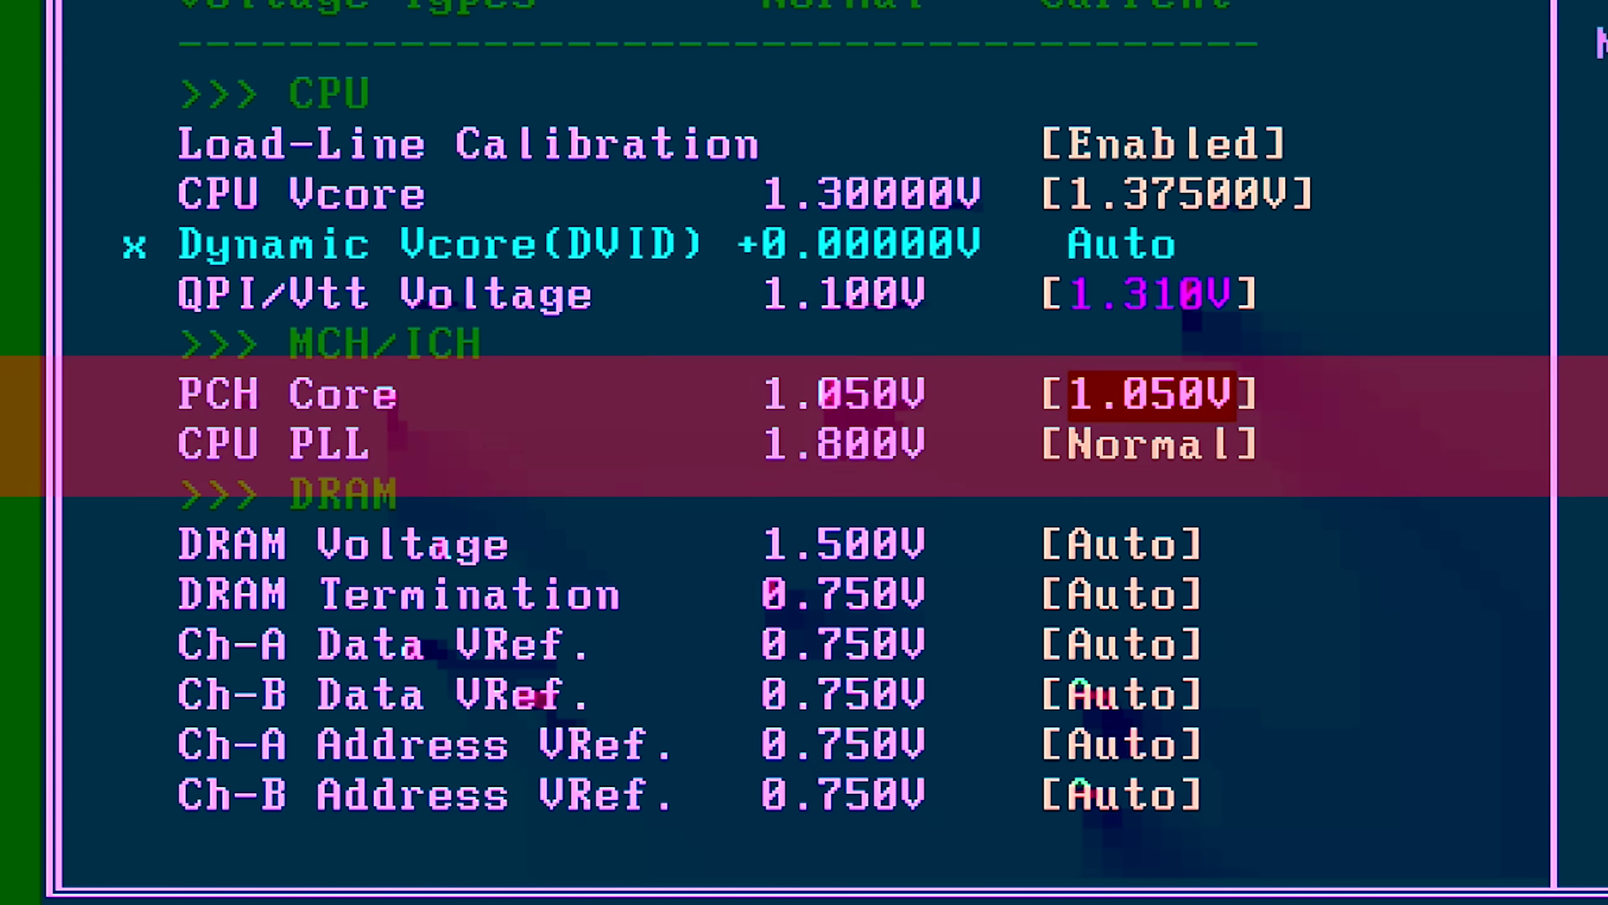
key(Down)
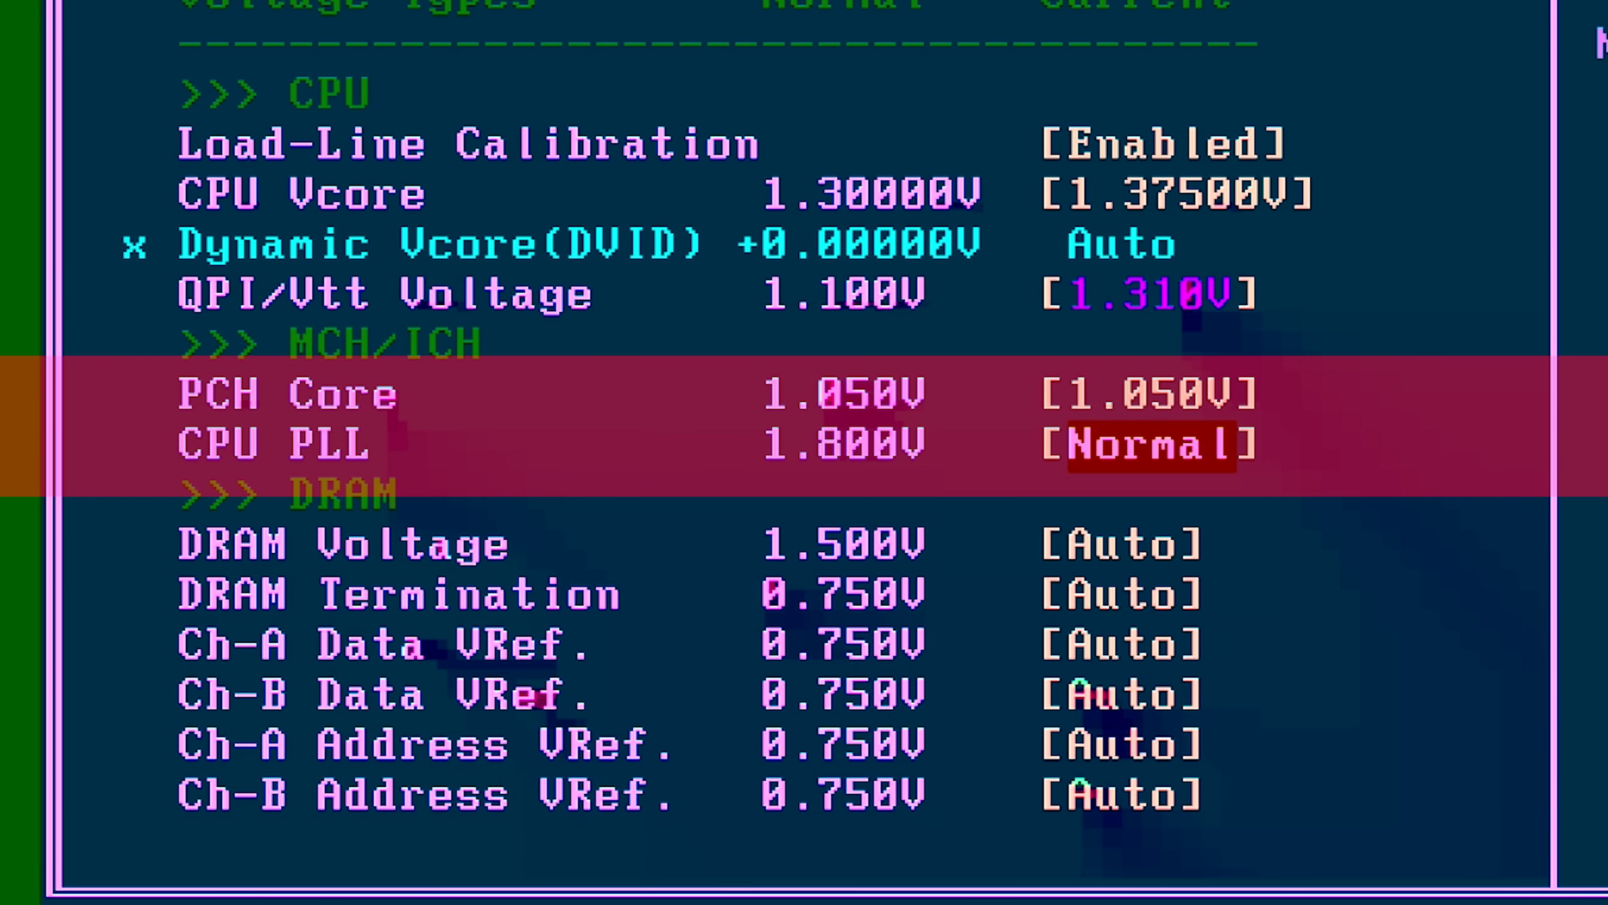
key(plus)
key(plus)
key(plus)
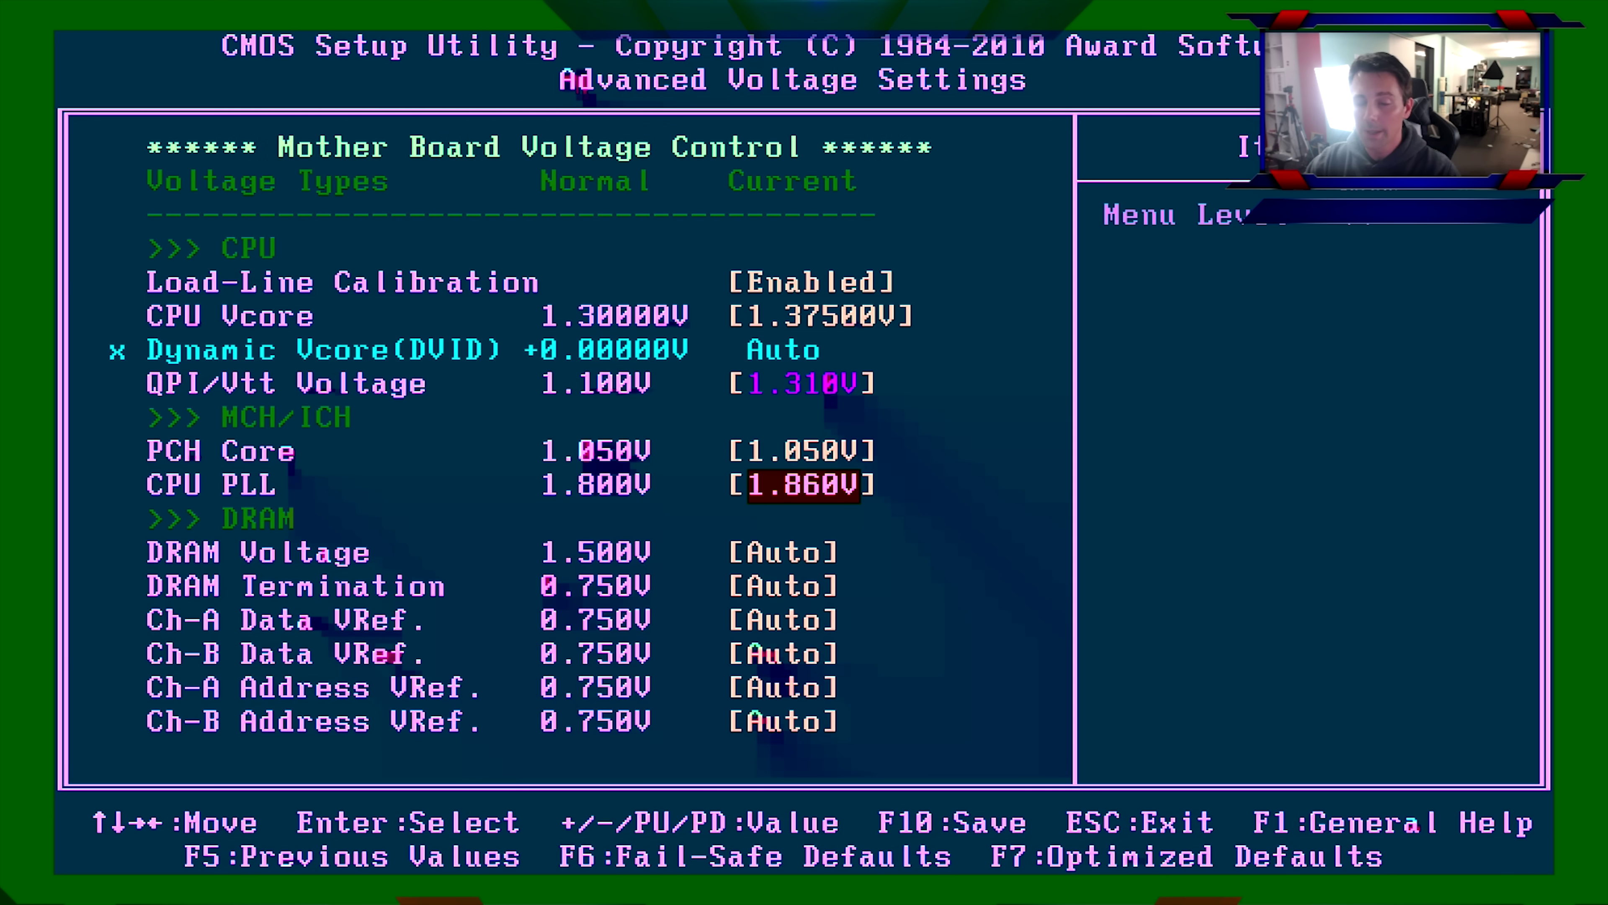
key(plus)
key(minus)
key(minus)
Set DRAM Voltage to 1.500V.
key(Down)
text(1.)
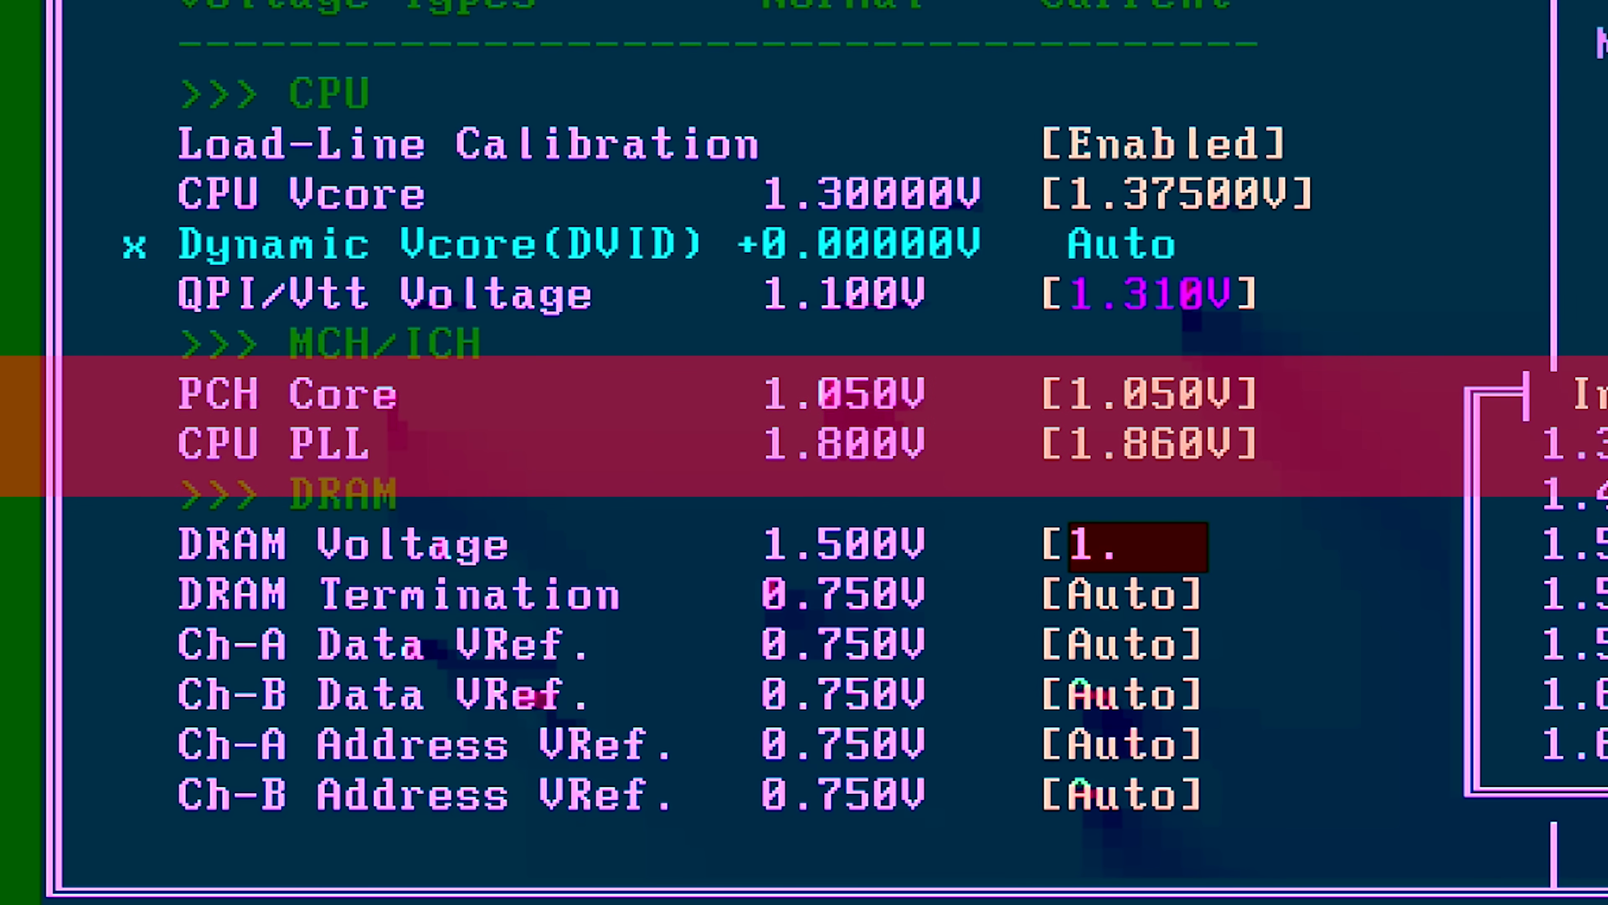
text(5)
key(Return)
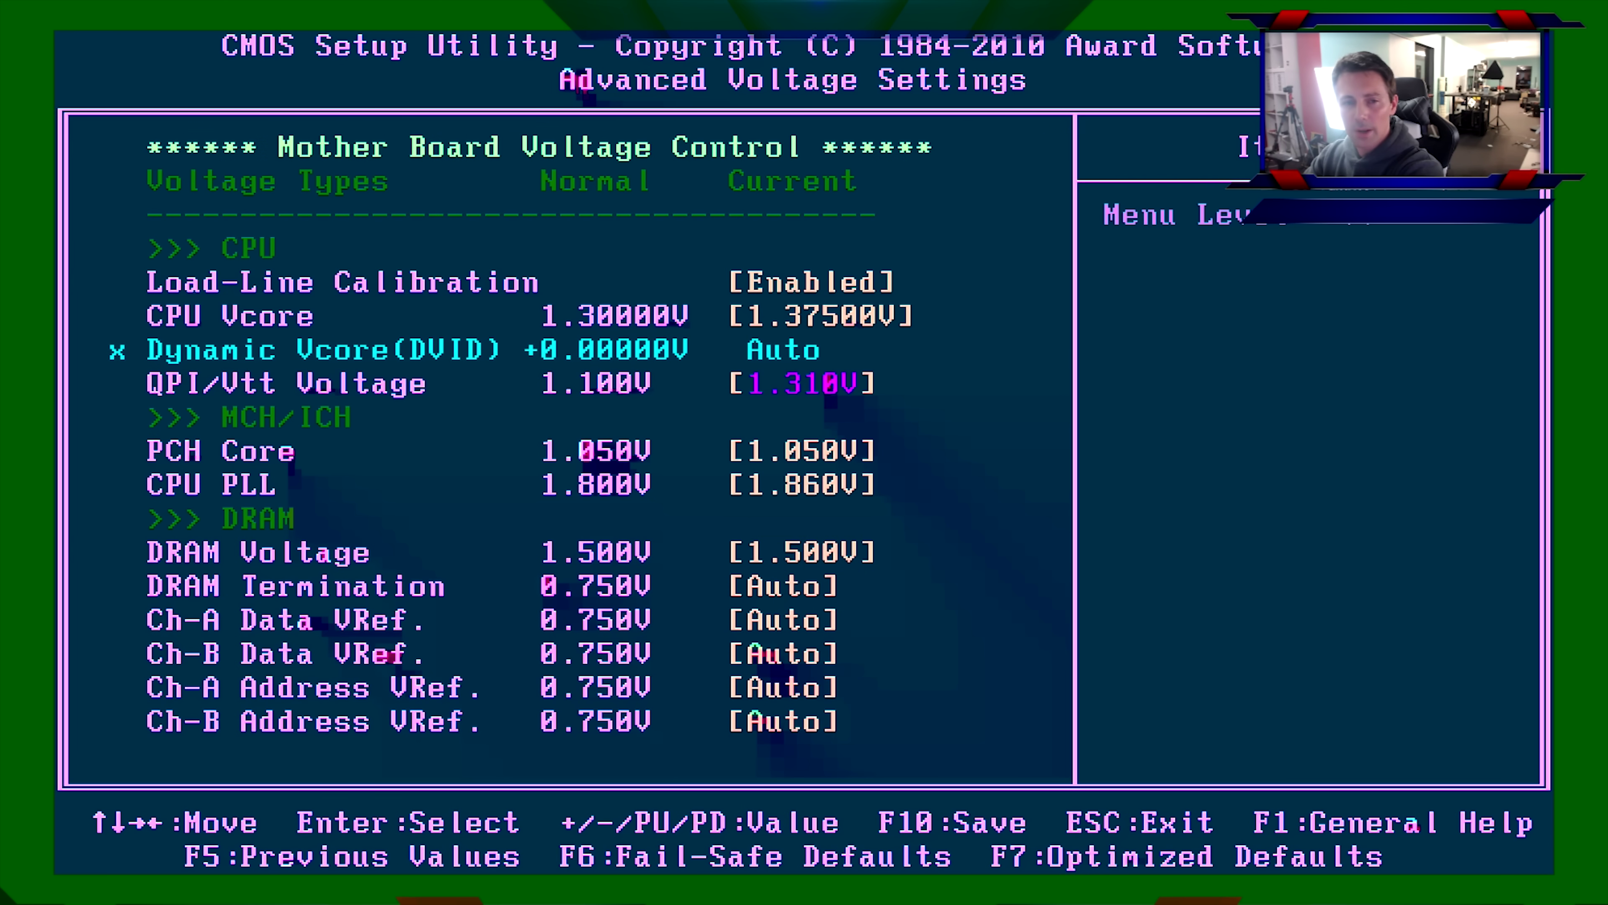
Try lower QPI/Vtt Voltage values (1.290V, 1.210V), then return it to 1.310V.
key(Up)
key(Up)
key(Up)
key(Up)
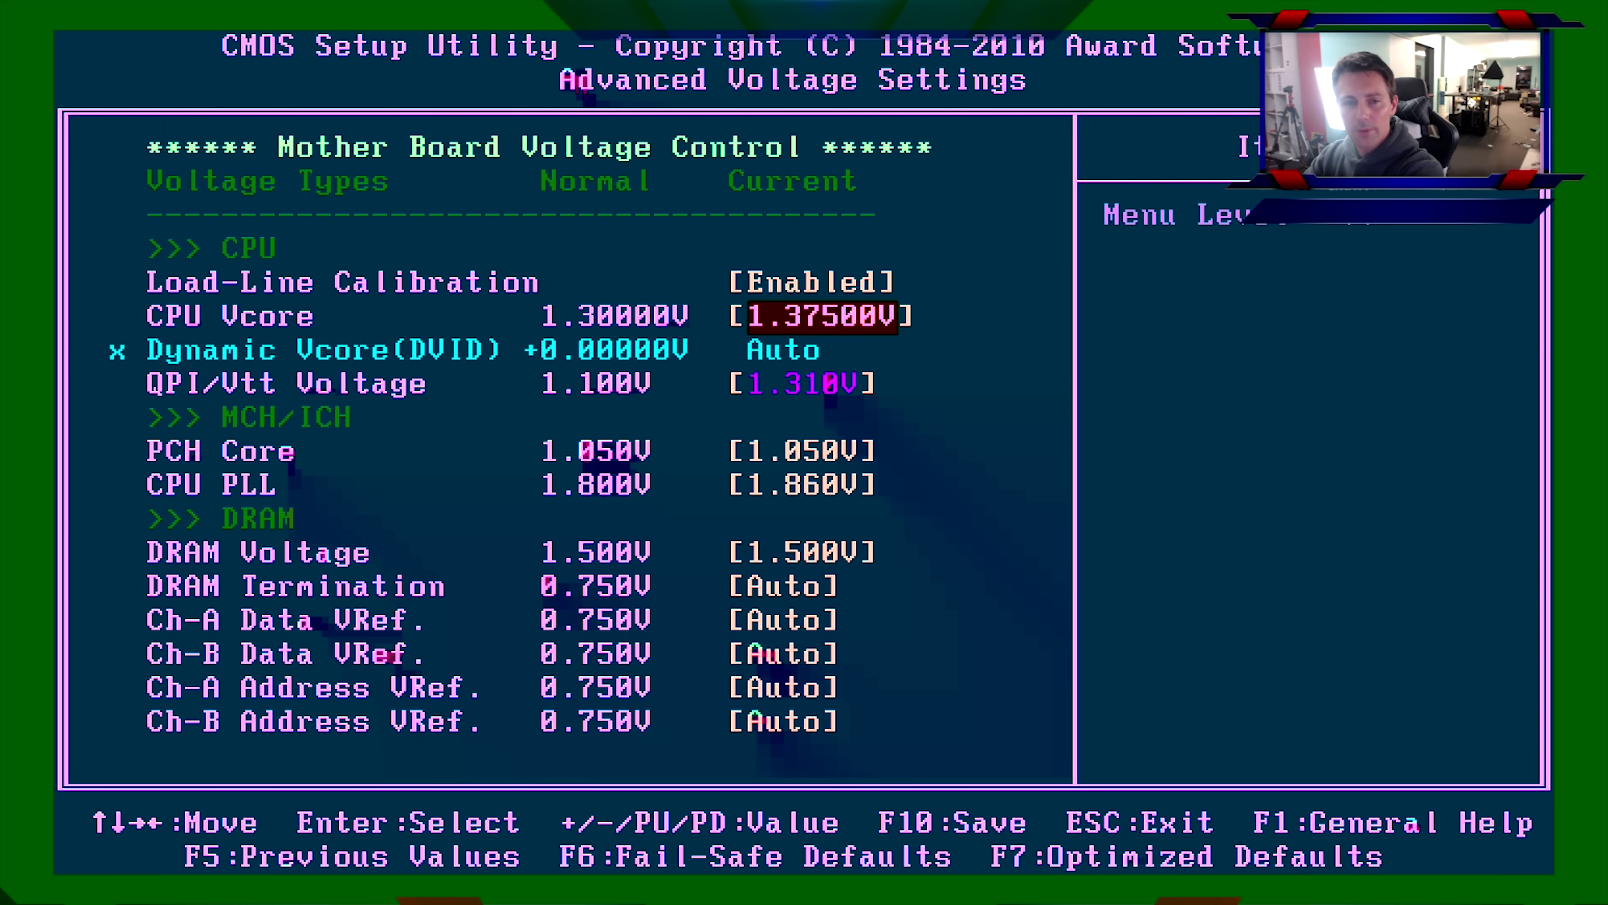
key(Down)
key(Down)
key(minus)
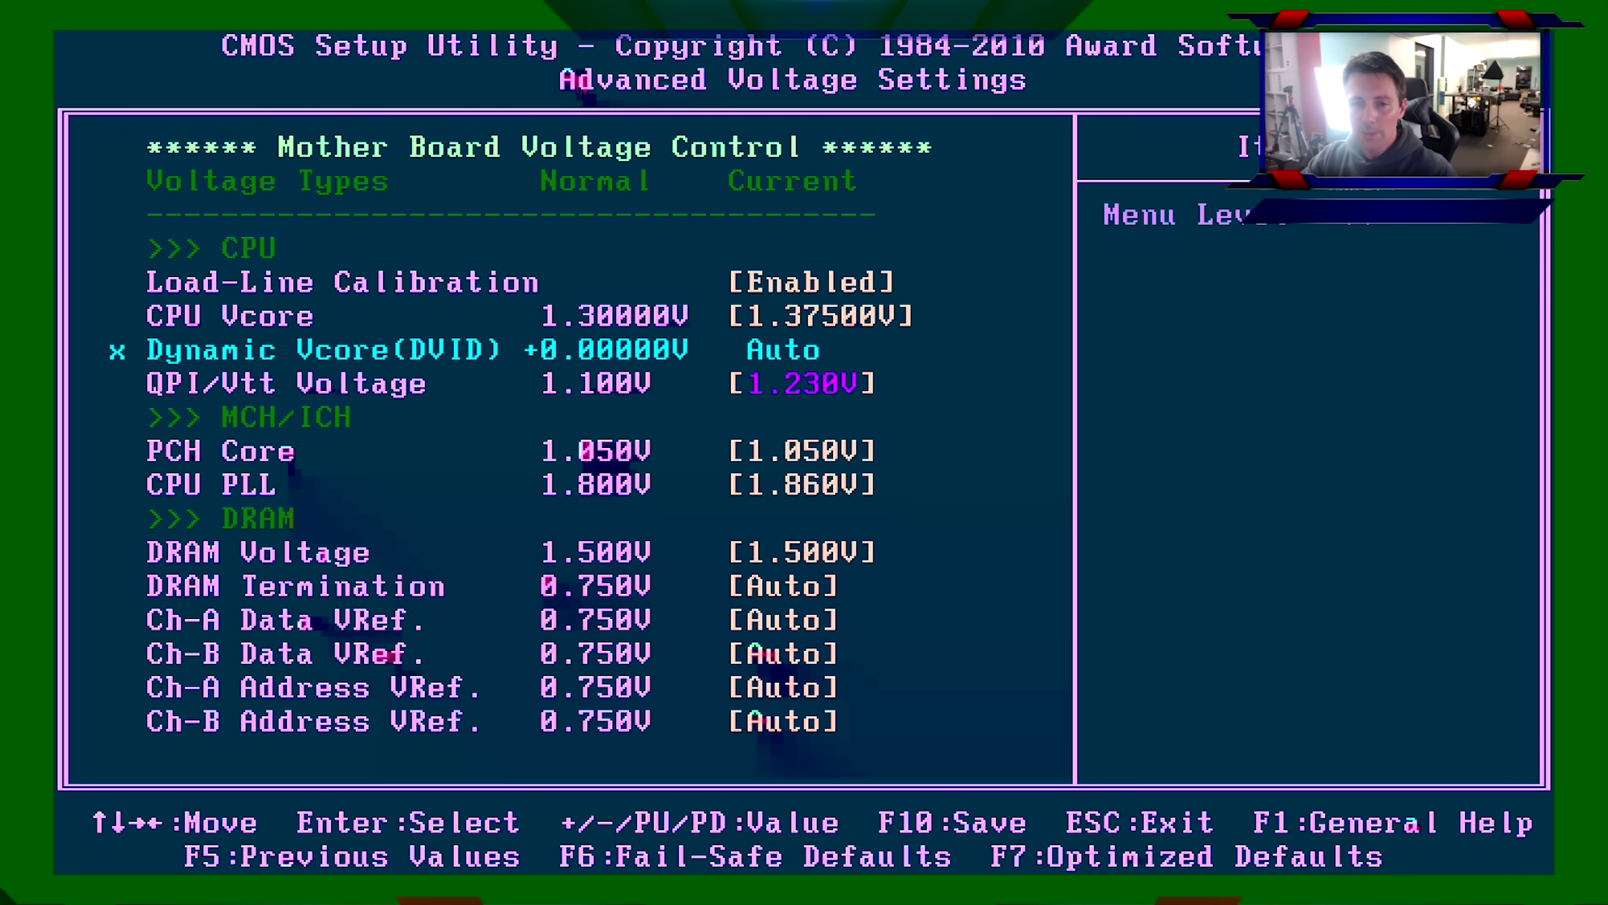
key(minus)
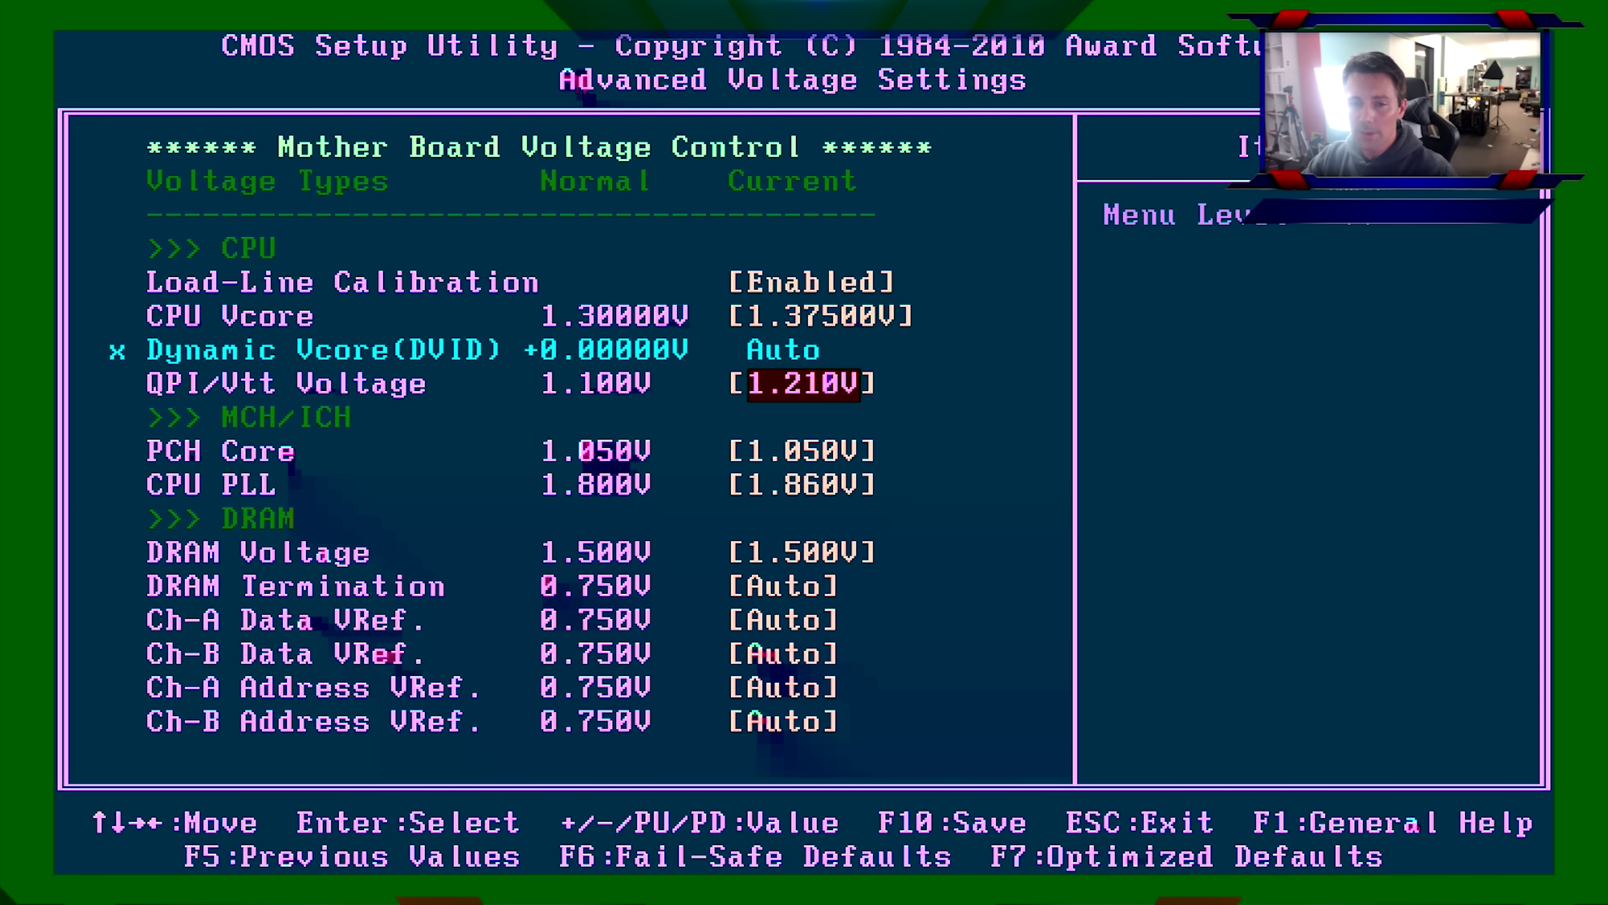
key(plus)
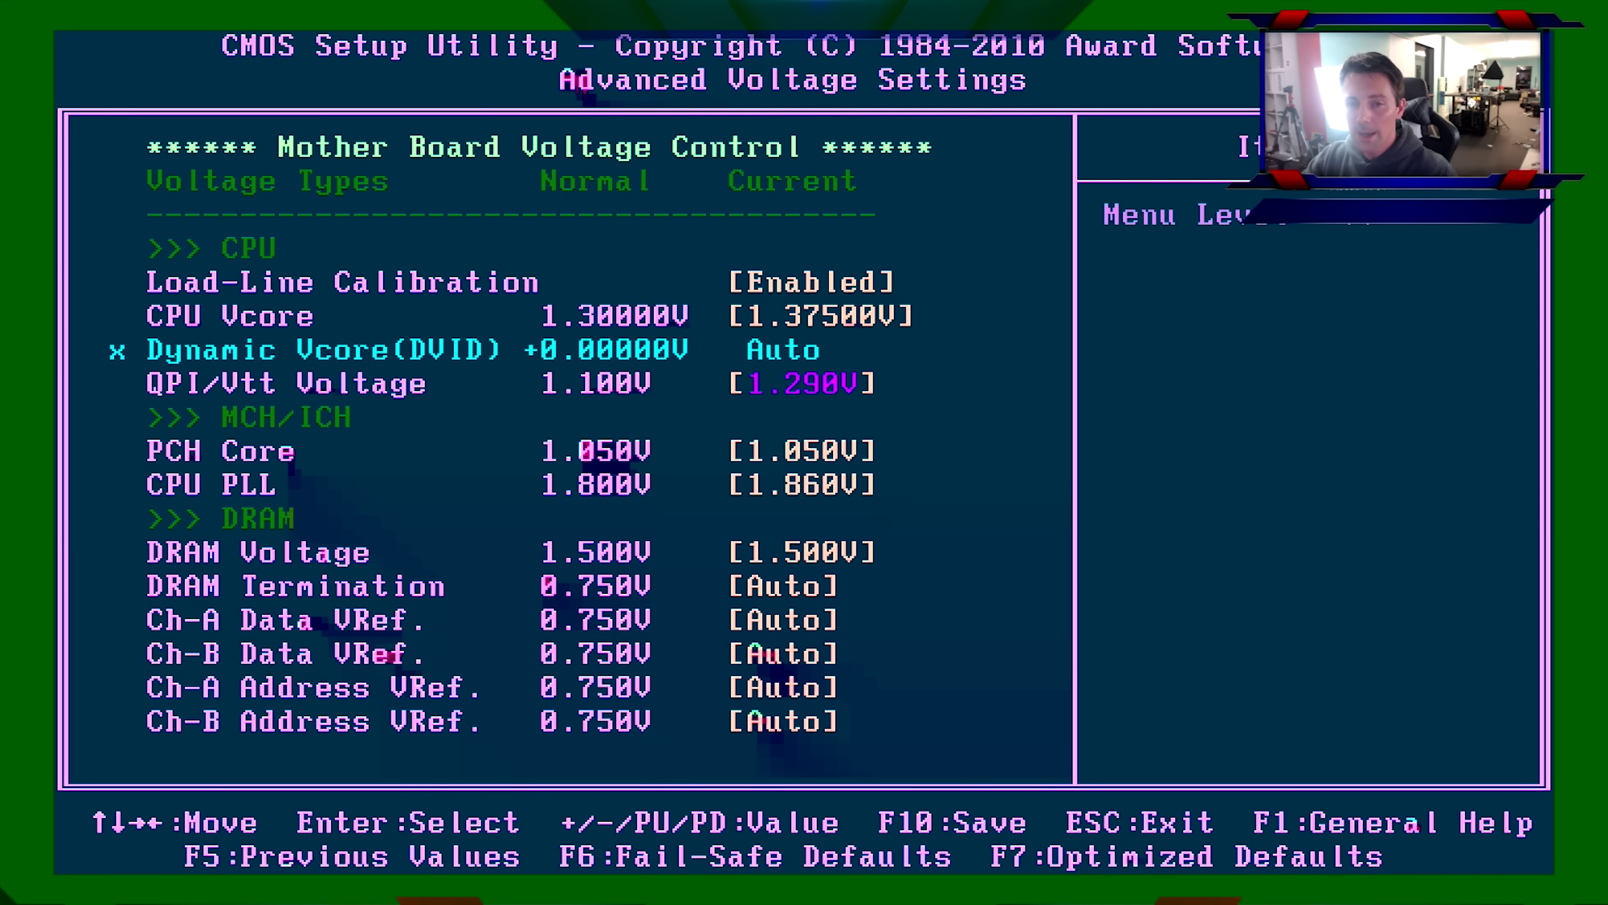
key(plus)
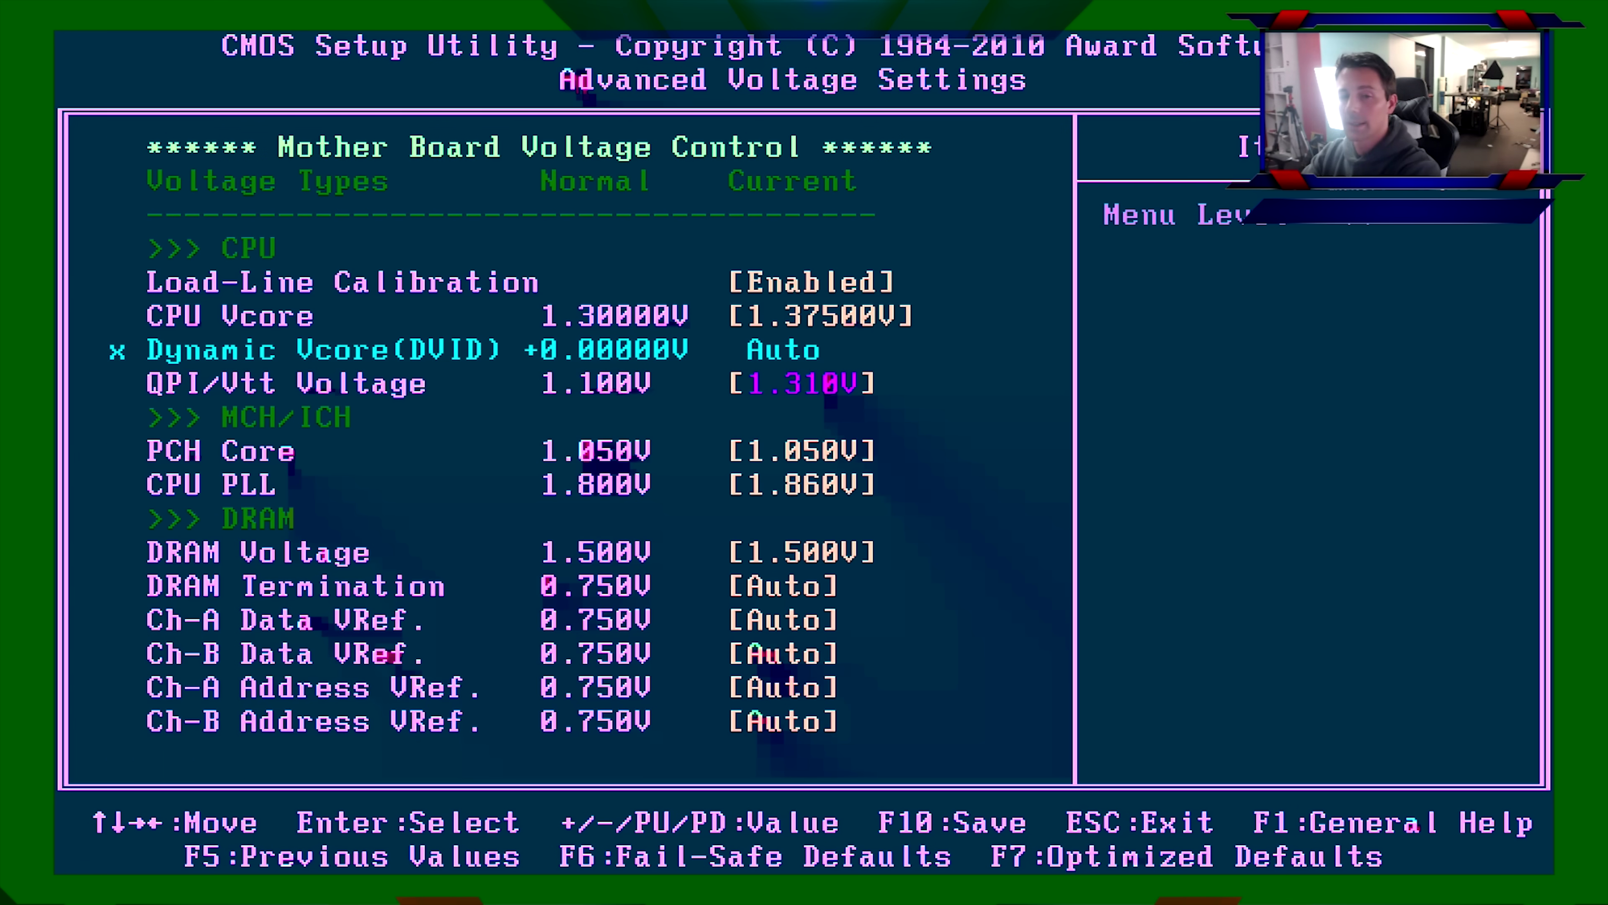
Back out to the main setup menu and highlight Save & Exit Setup.
key(Escape)
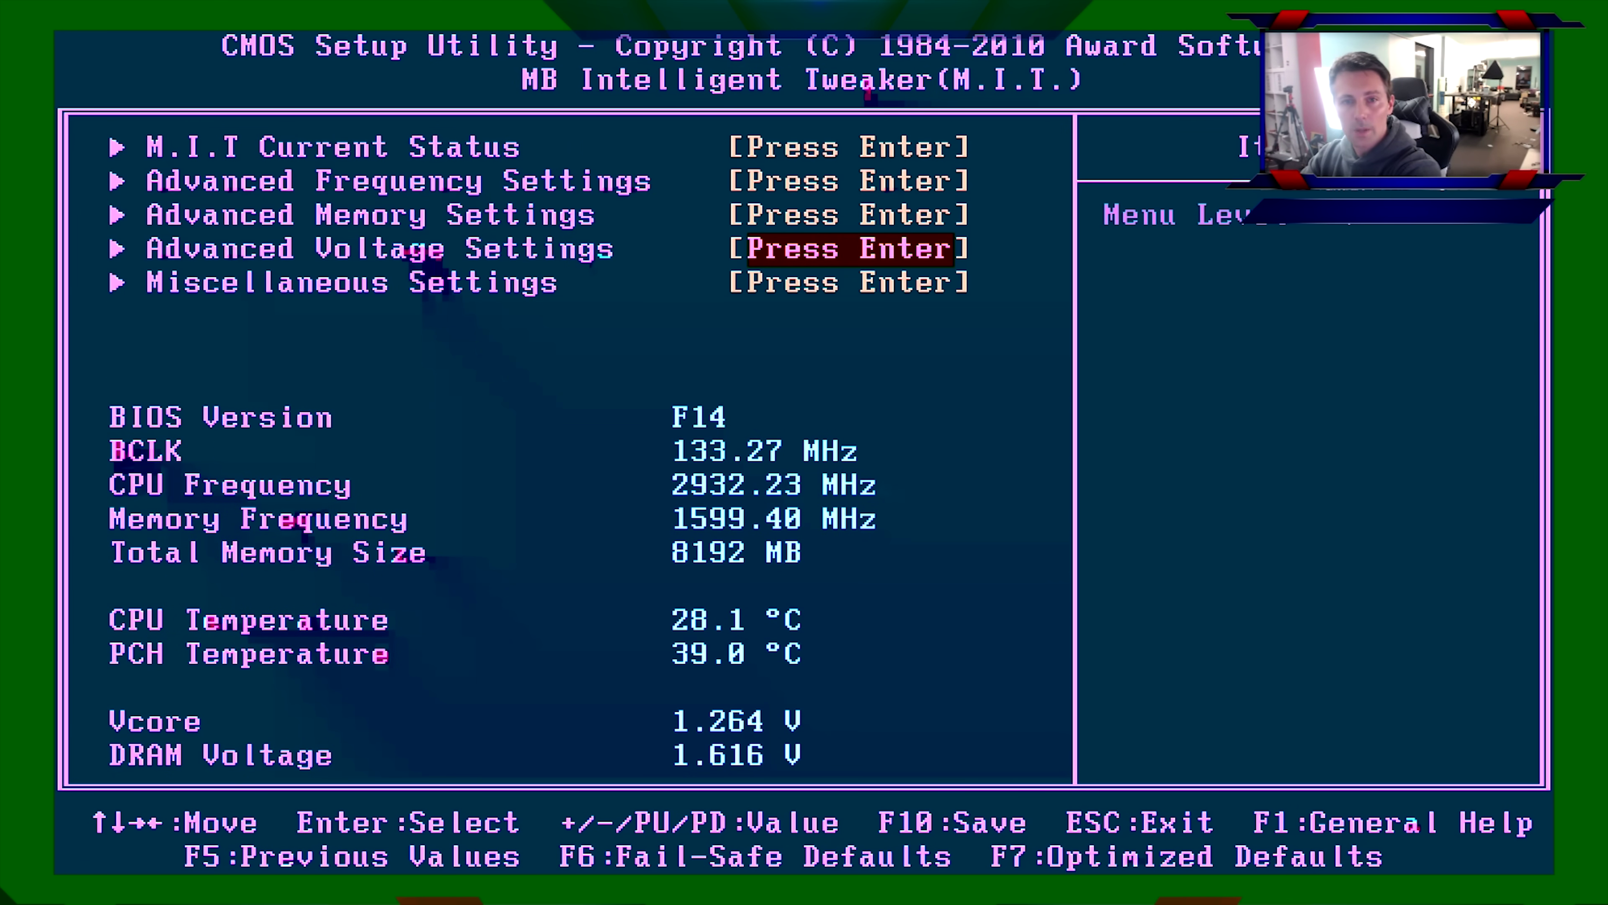
key(Escape)
key(Right)
key(Down)
key(Down)
key(Down)
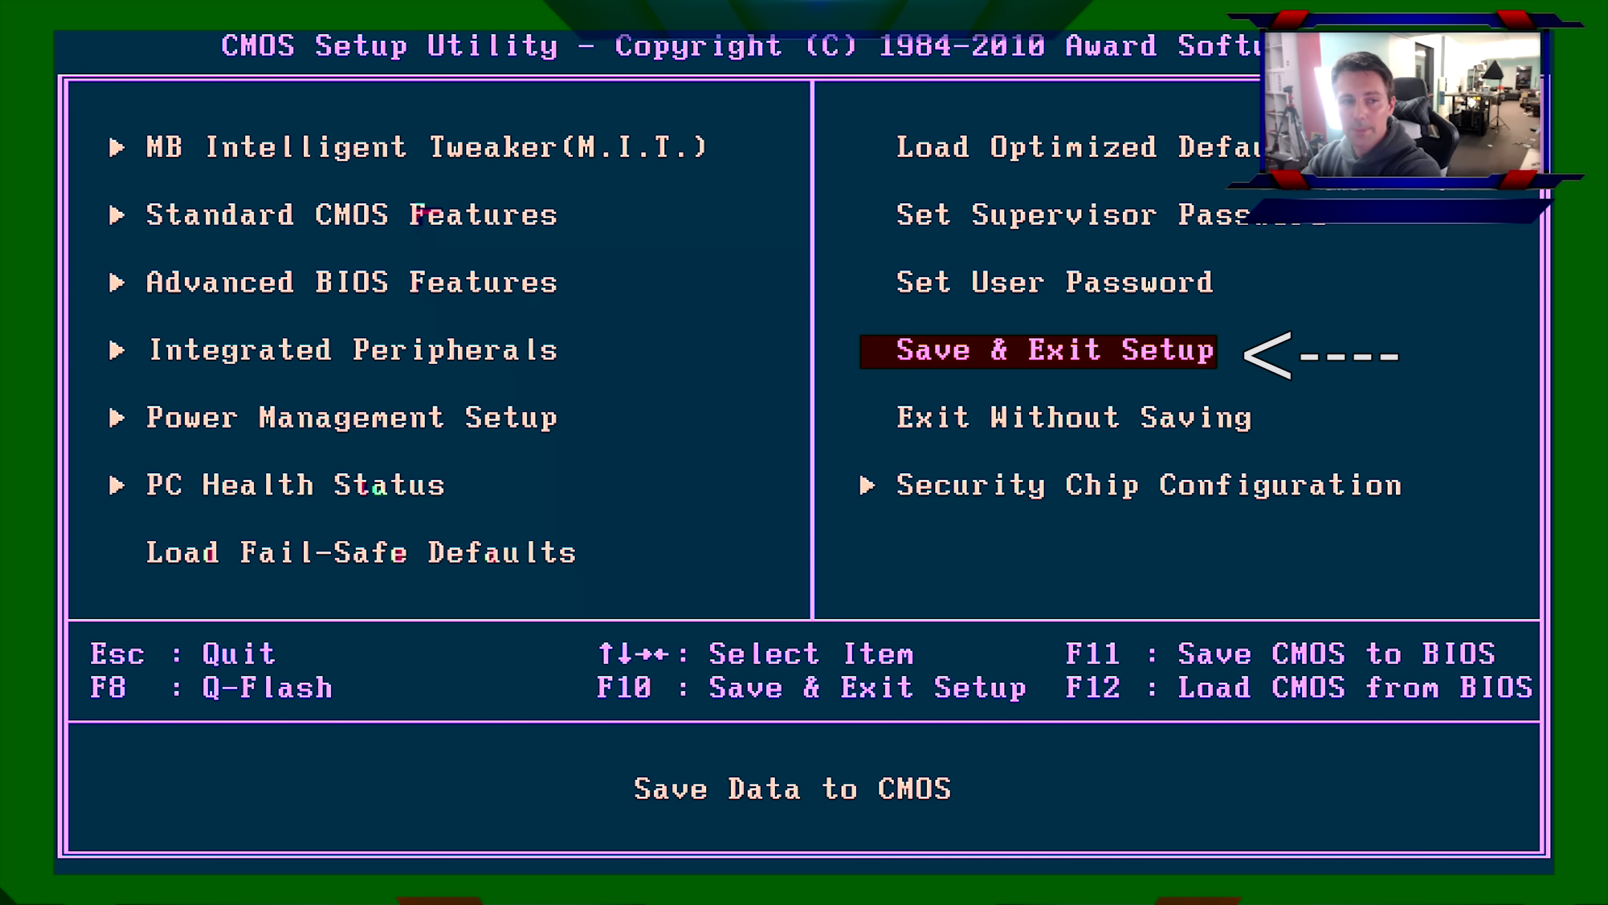
Confirm Save & Exit Setup so the settings are written to CMOS and the PC reboots.
key(Return)
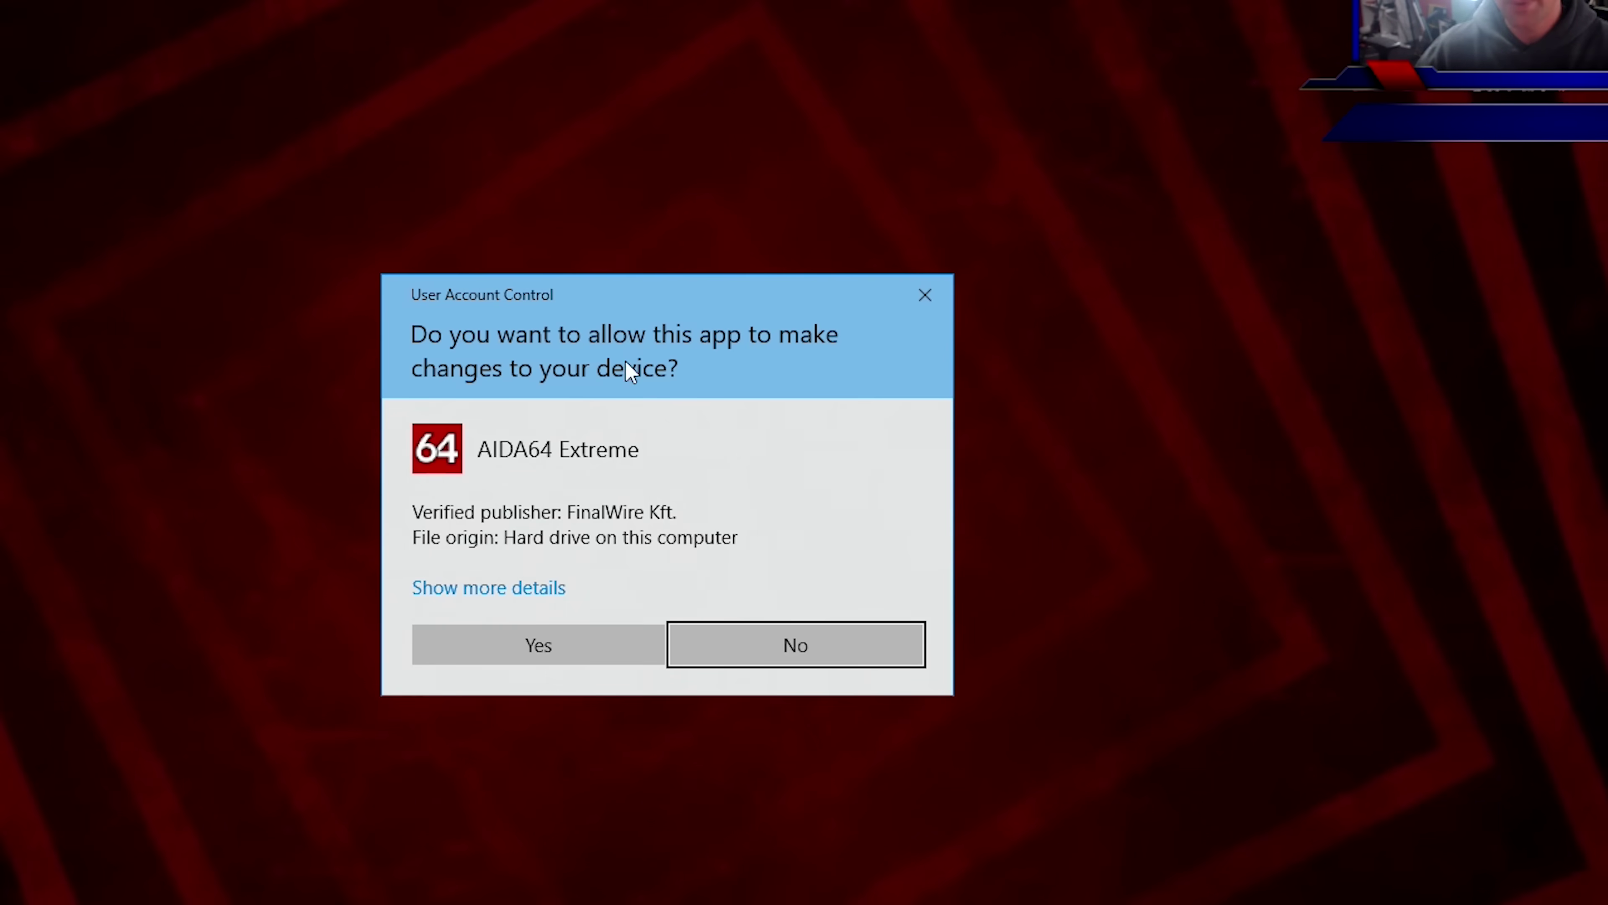
Approve AIDA64's permission prompt and open the CPUID window showing the 3800 MHz CPU clock.
click(566, 644)
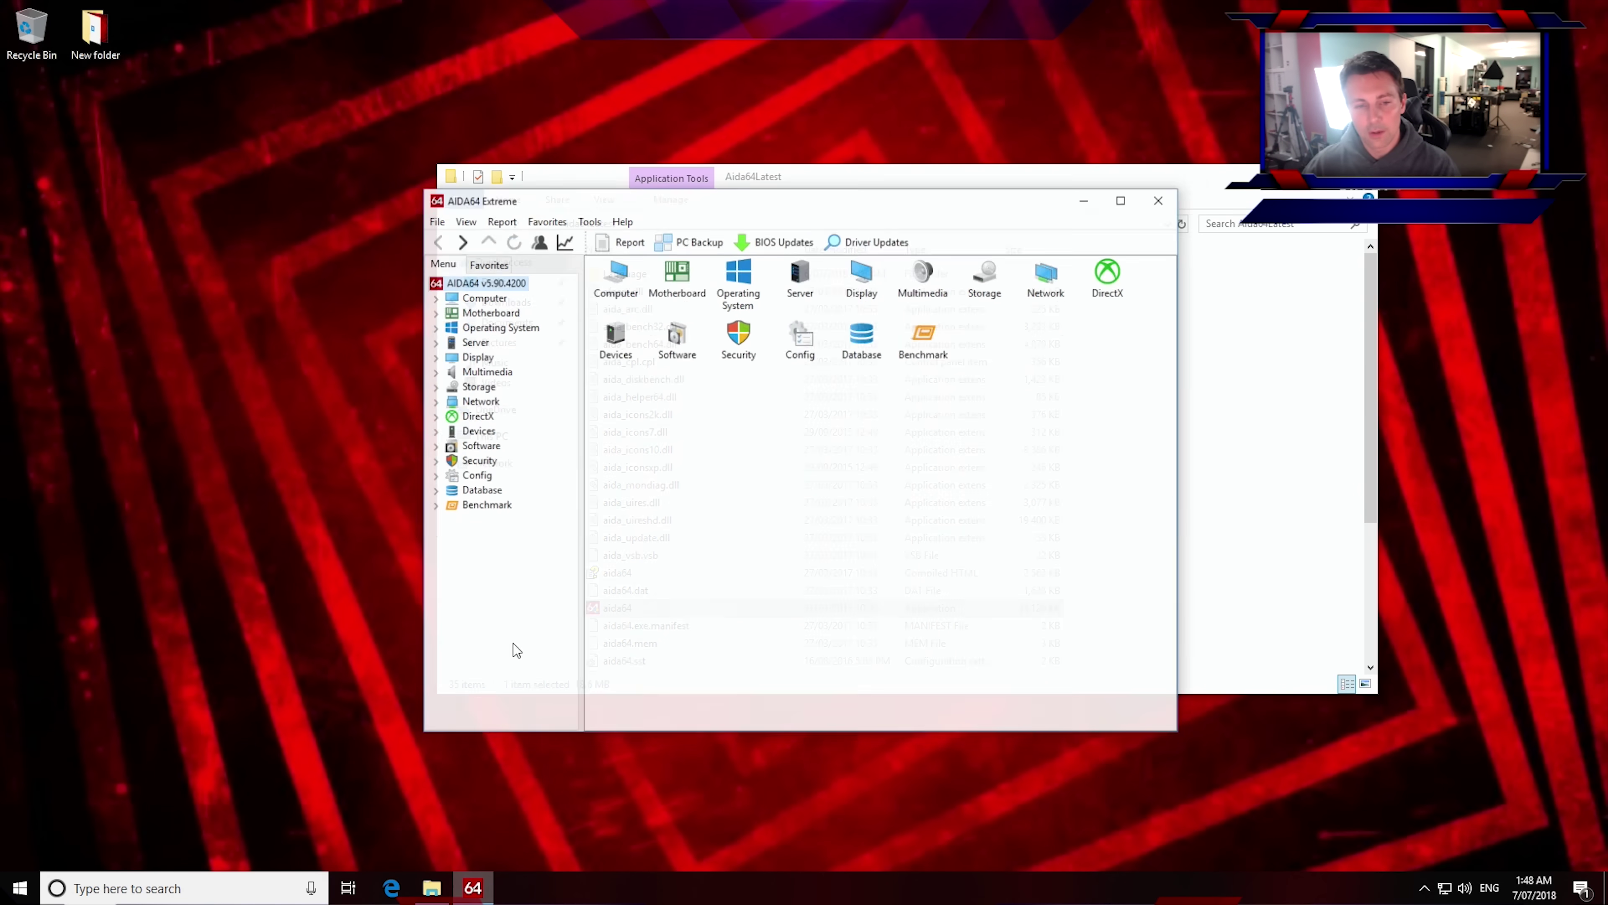
click(590, 221)
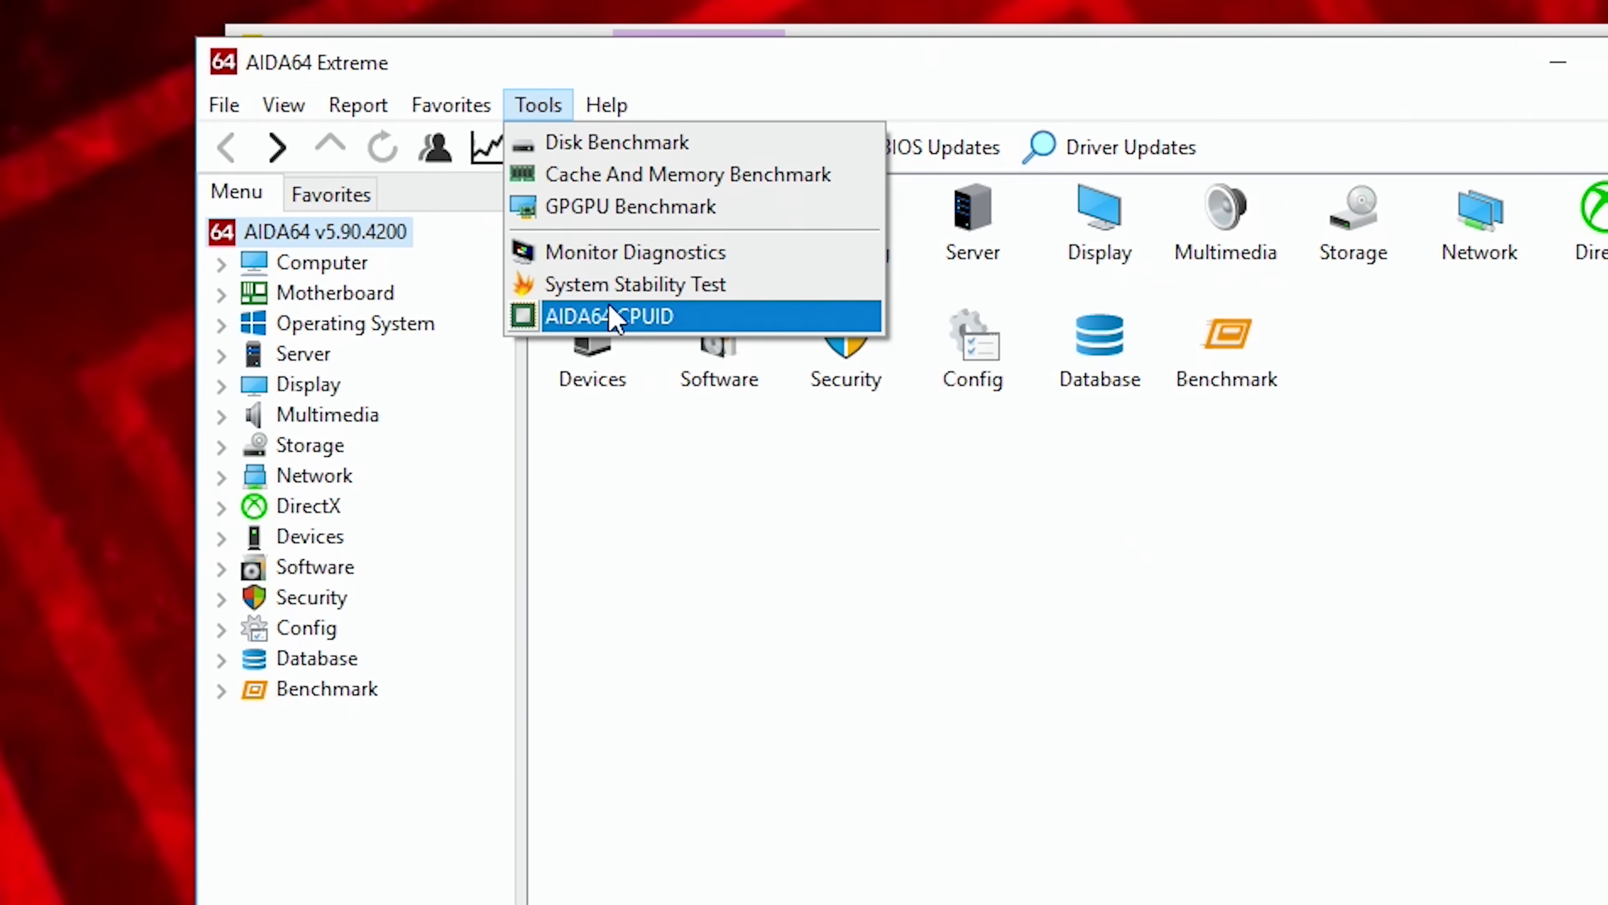
click(612, 317)
drag(1226, 269, 1264, 158)
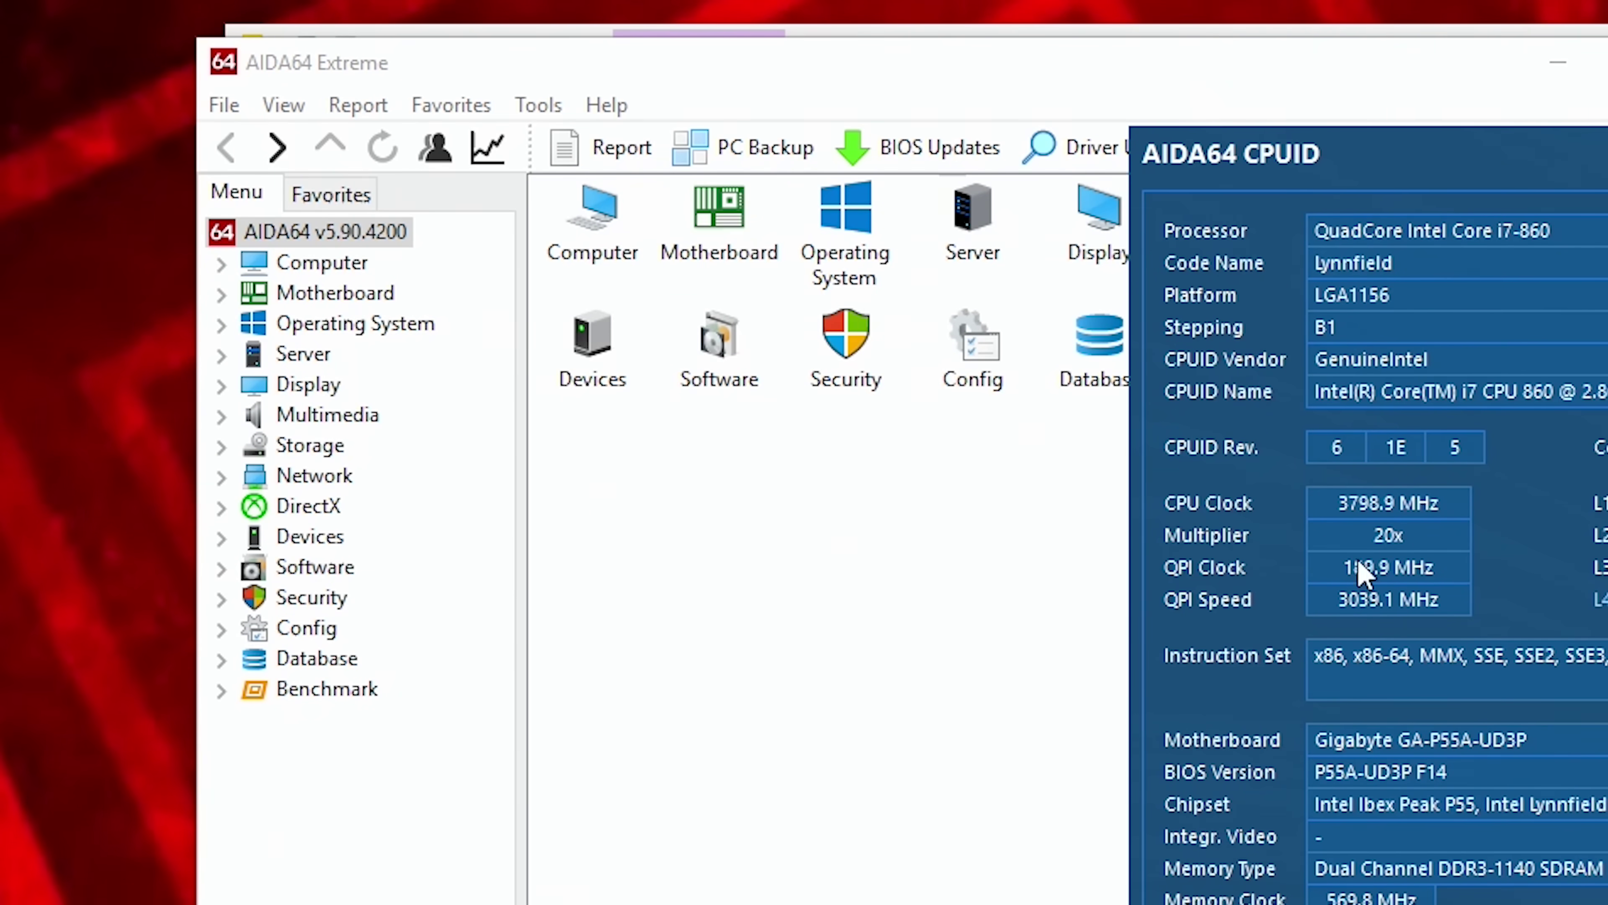
Run AIDA64's System Stability Test for a while, then stop it.
click(538, 104)
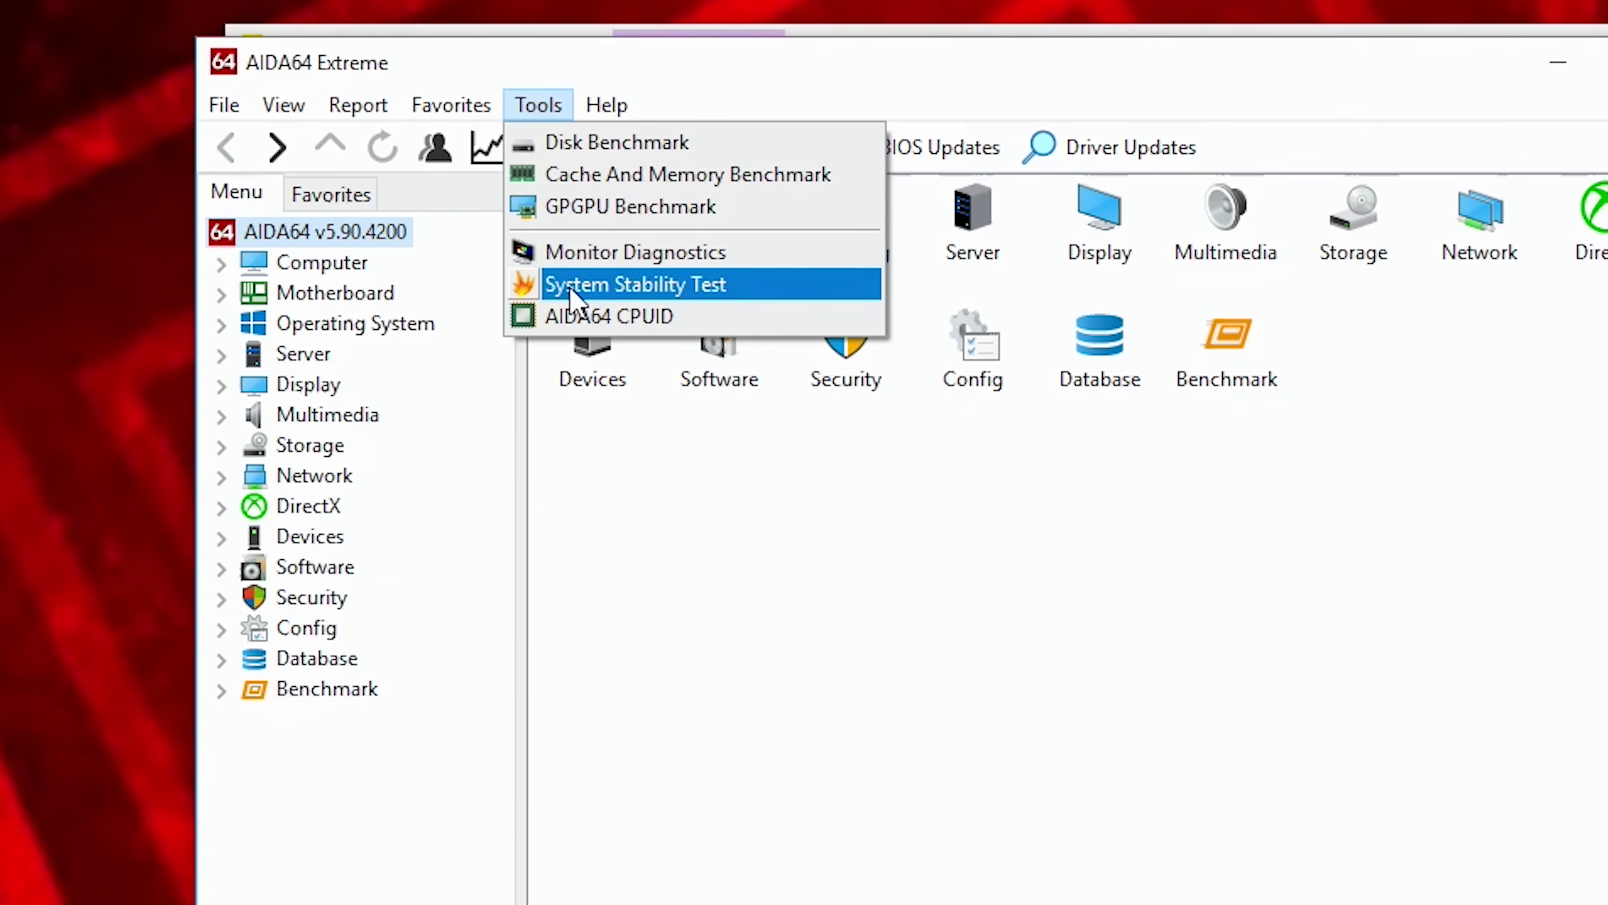
click(570, 286)
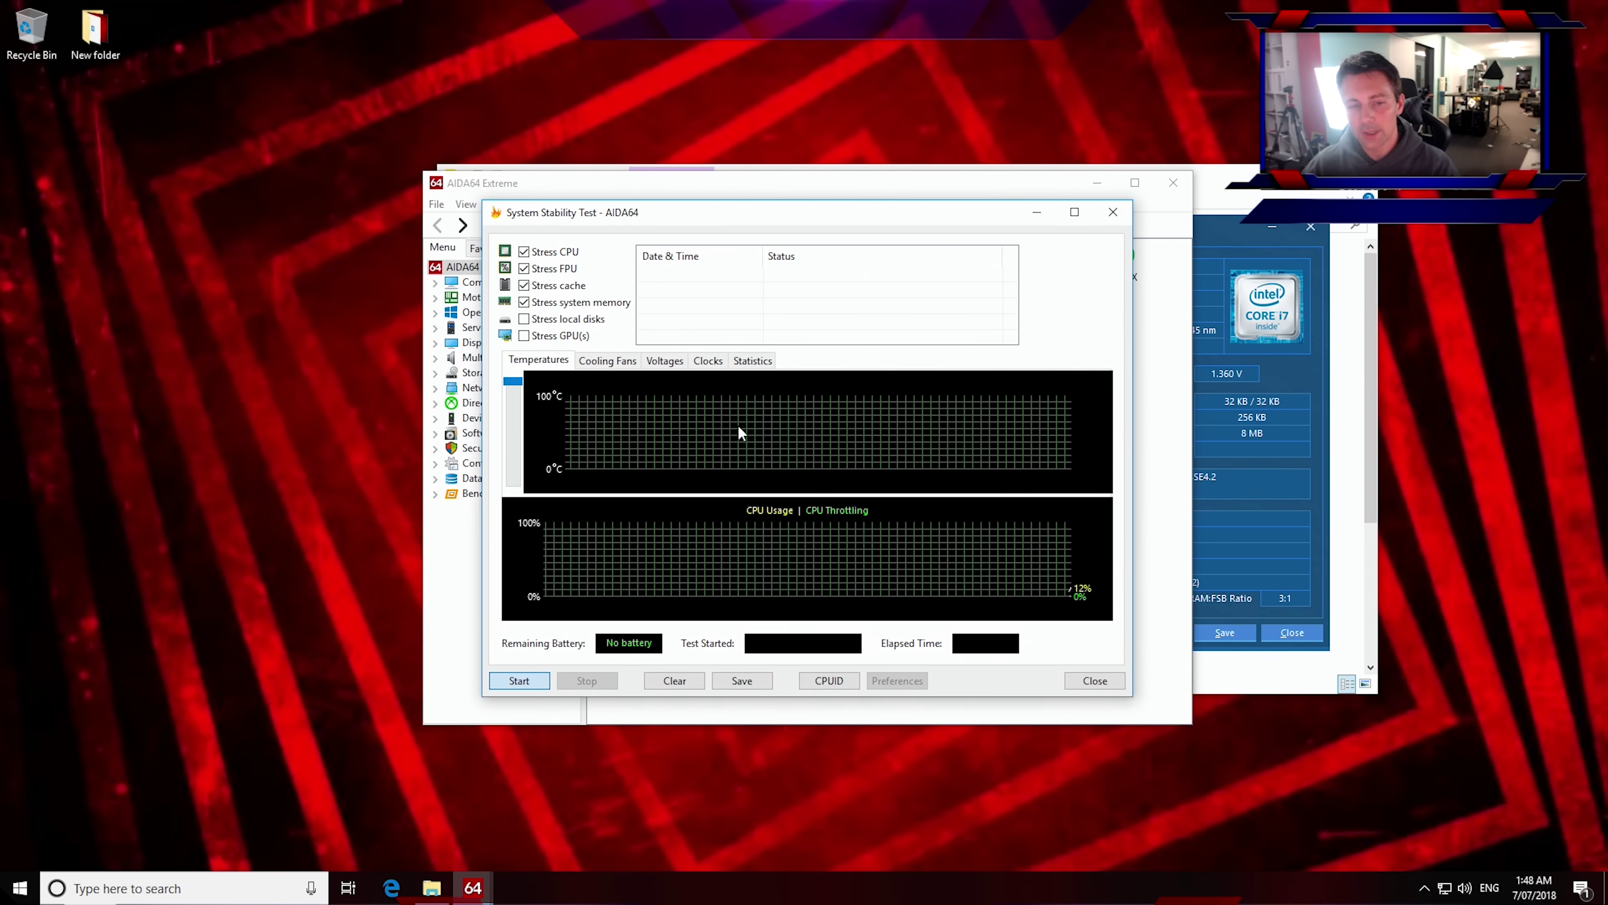
key(Return)
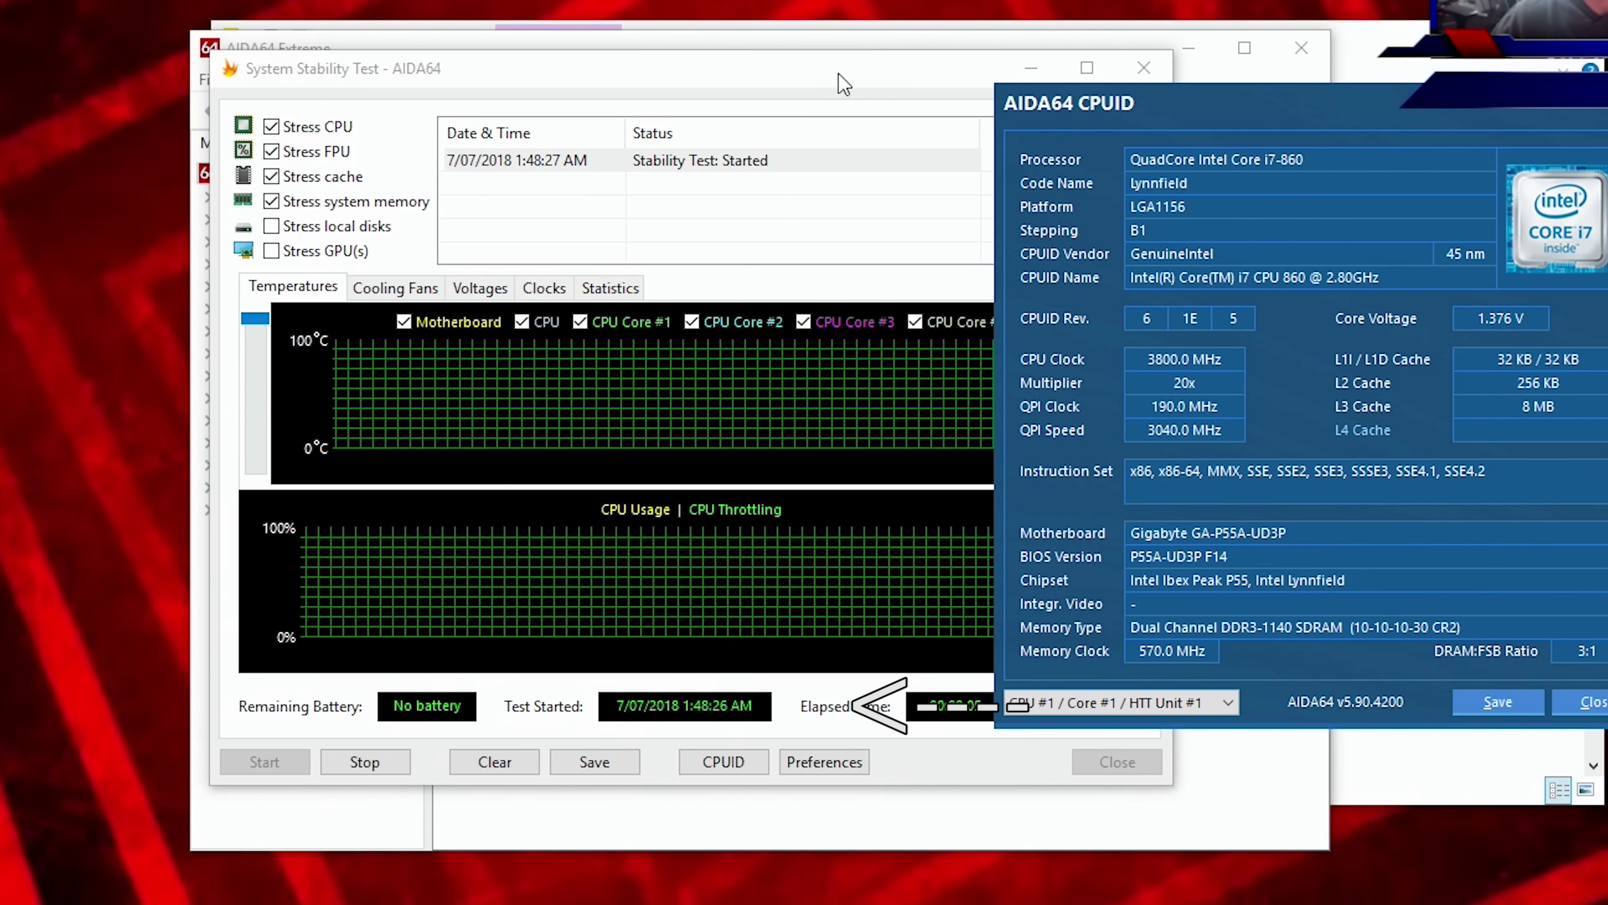
drag(839, 73, 673, 71)
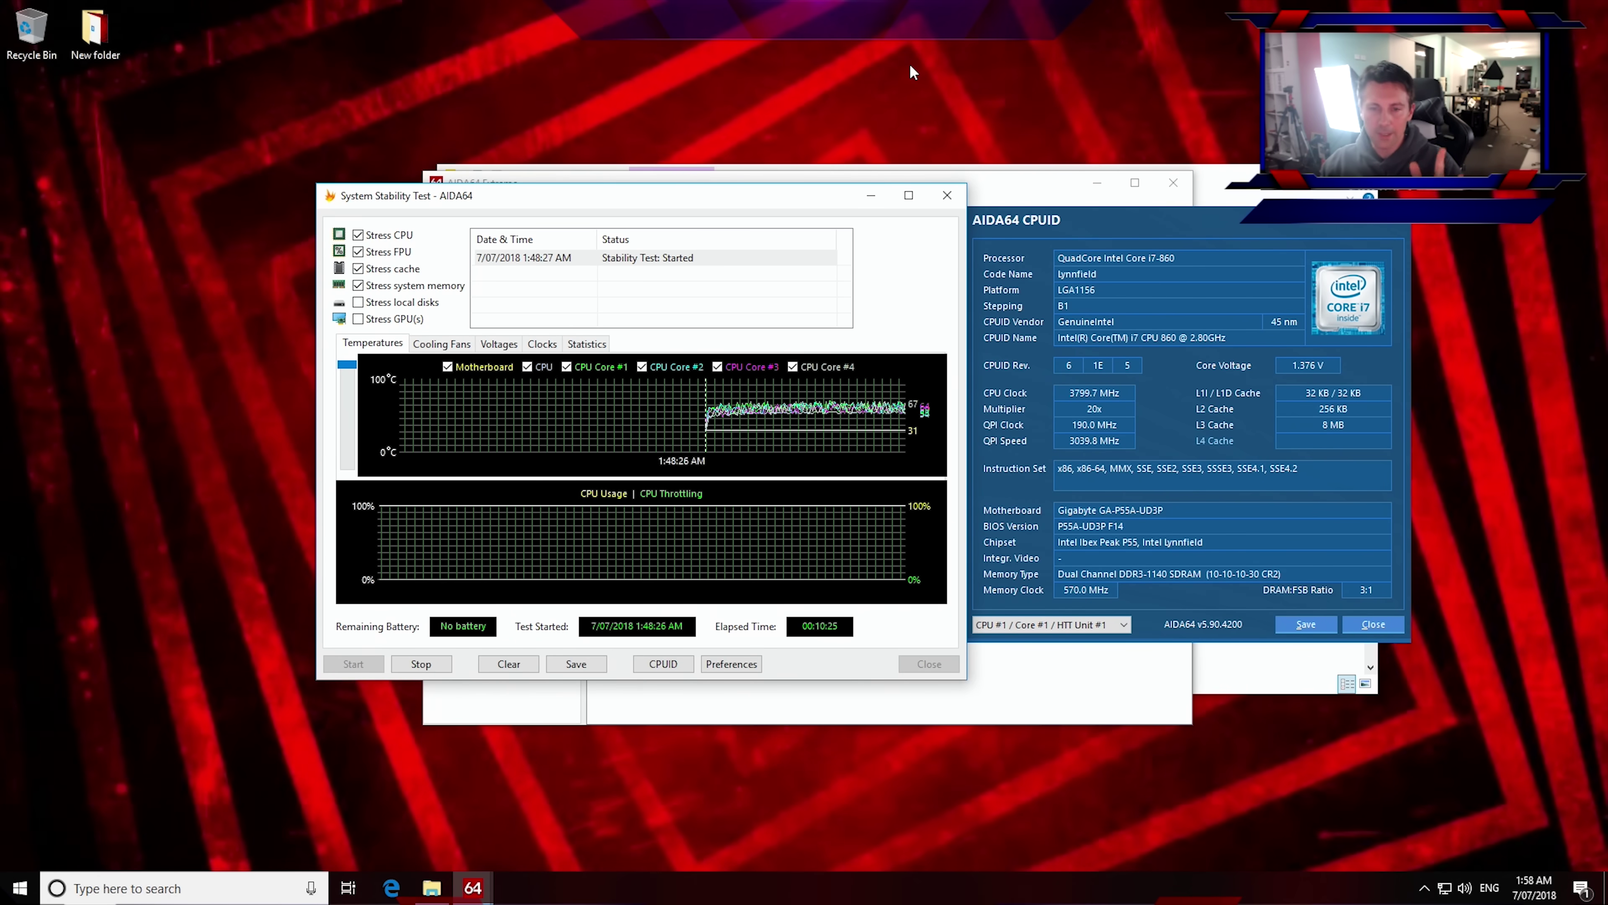
click(422, 664)
Minimize the AIDA64 windows and move the Aida64Latest folder aside to uncover the desktop.
click(870, 197)
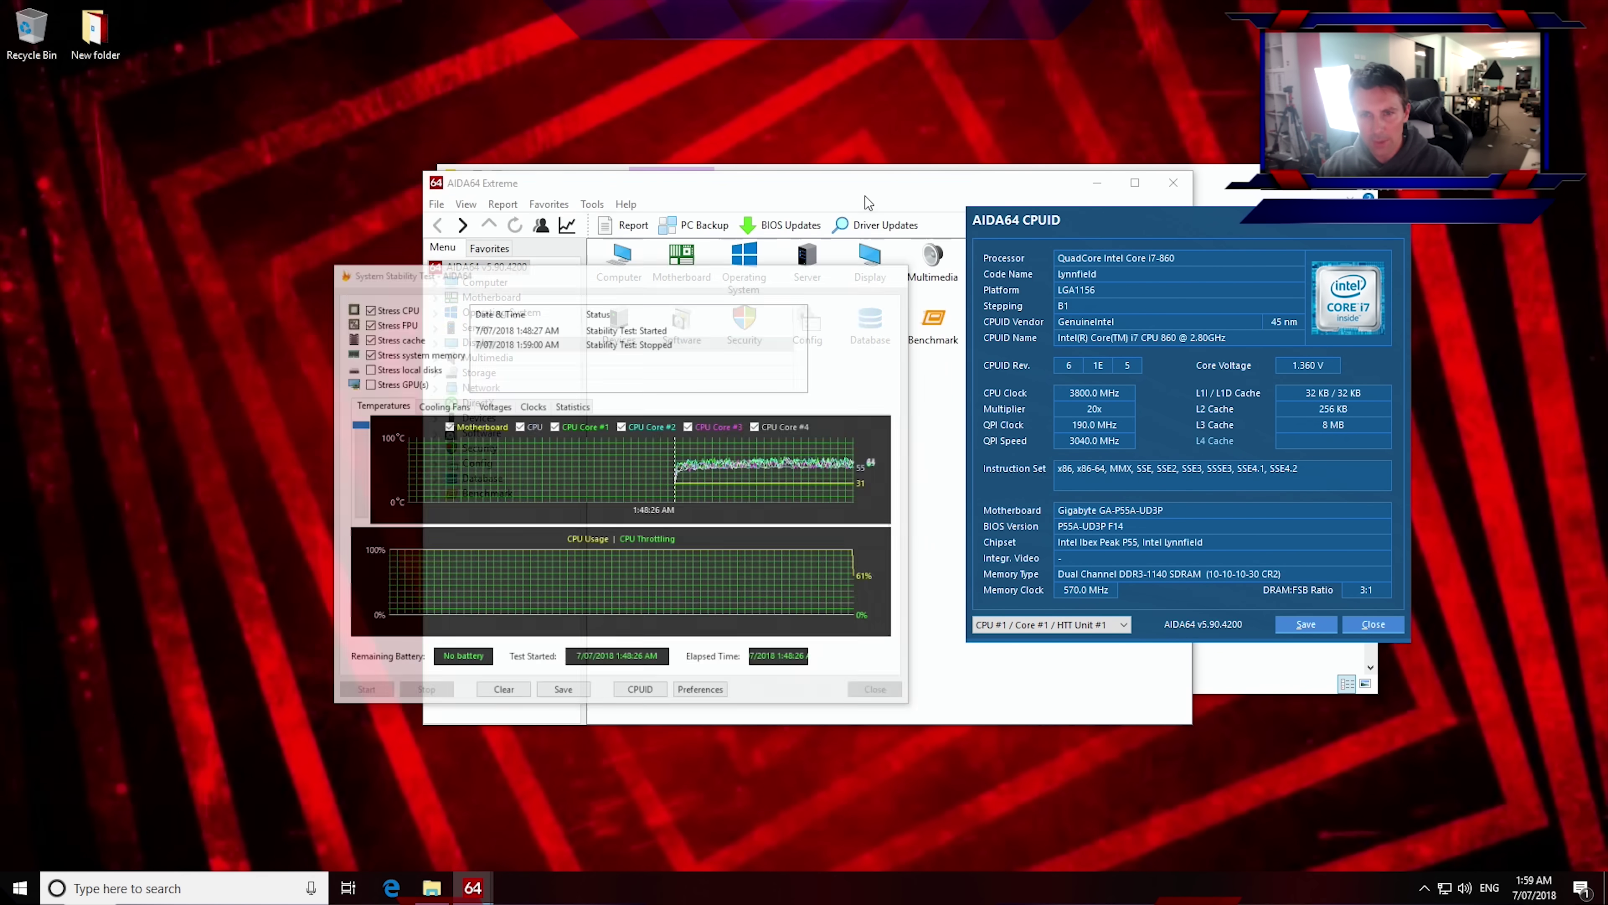
click(1115, 178)
click(1098, 183)
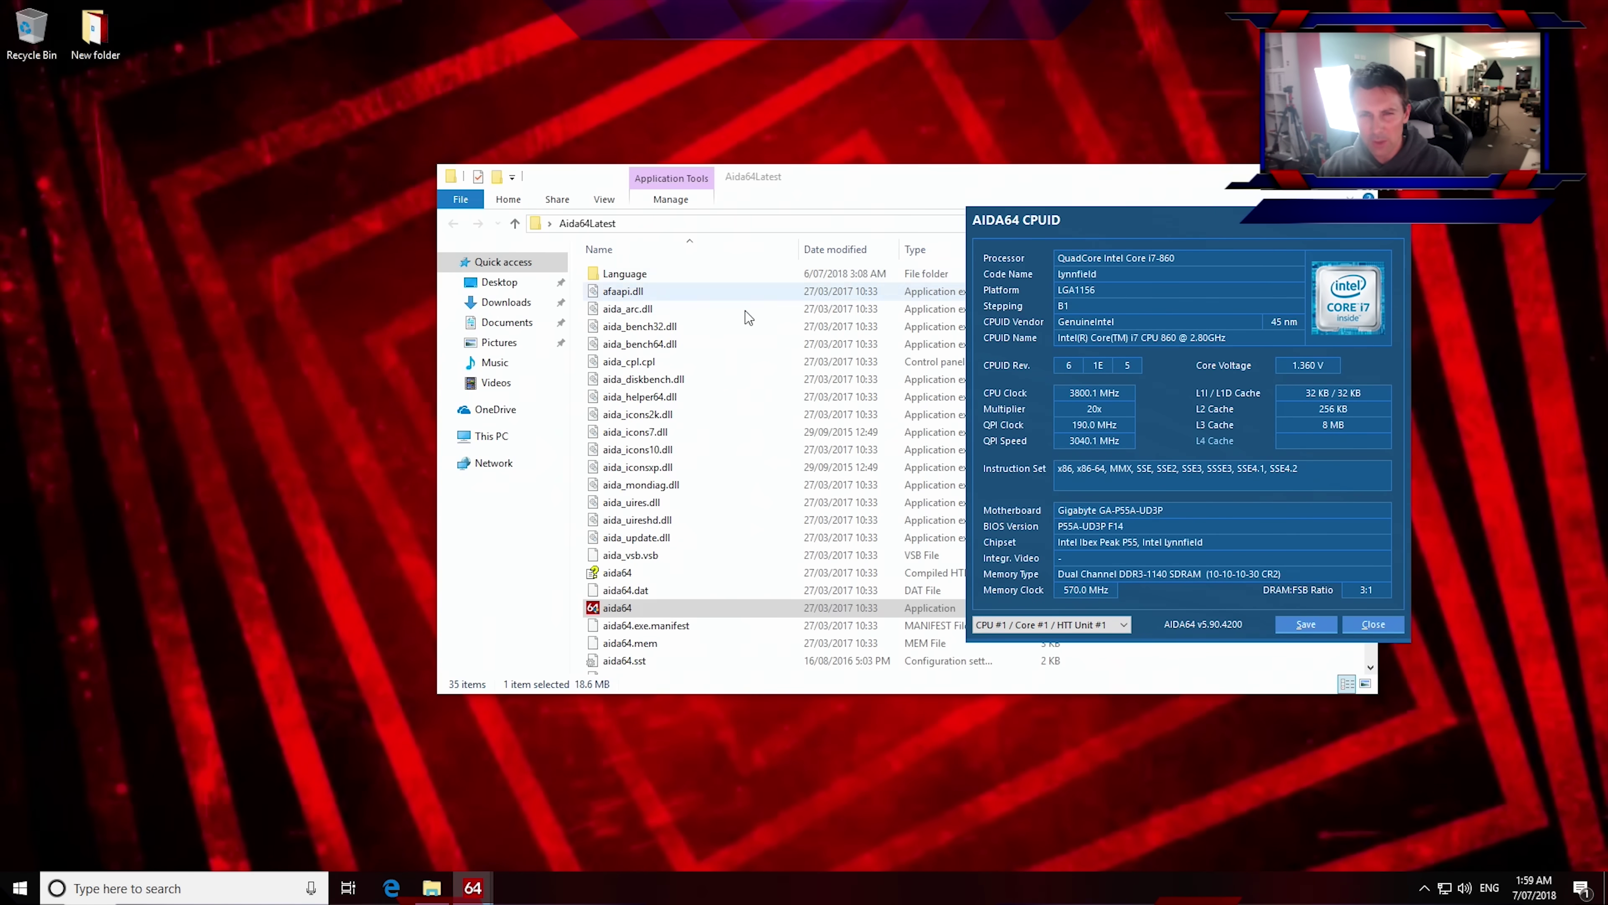
drag(641, 187, 821, 461)
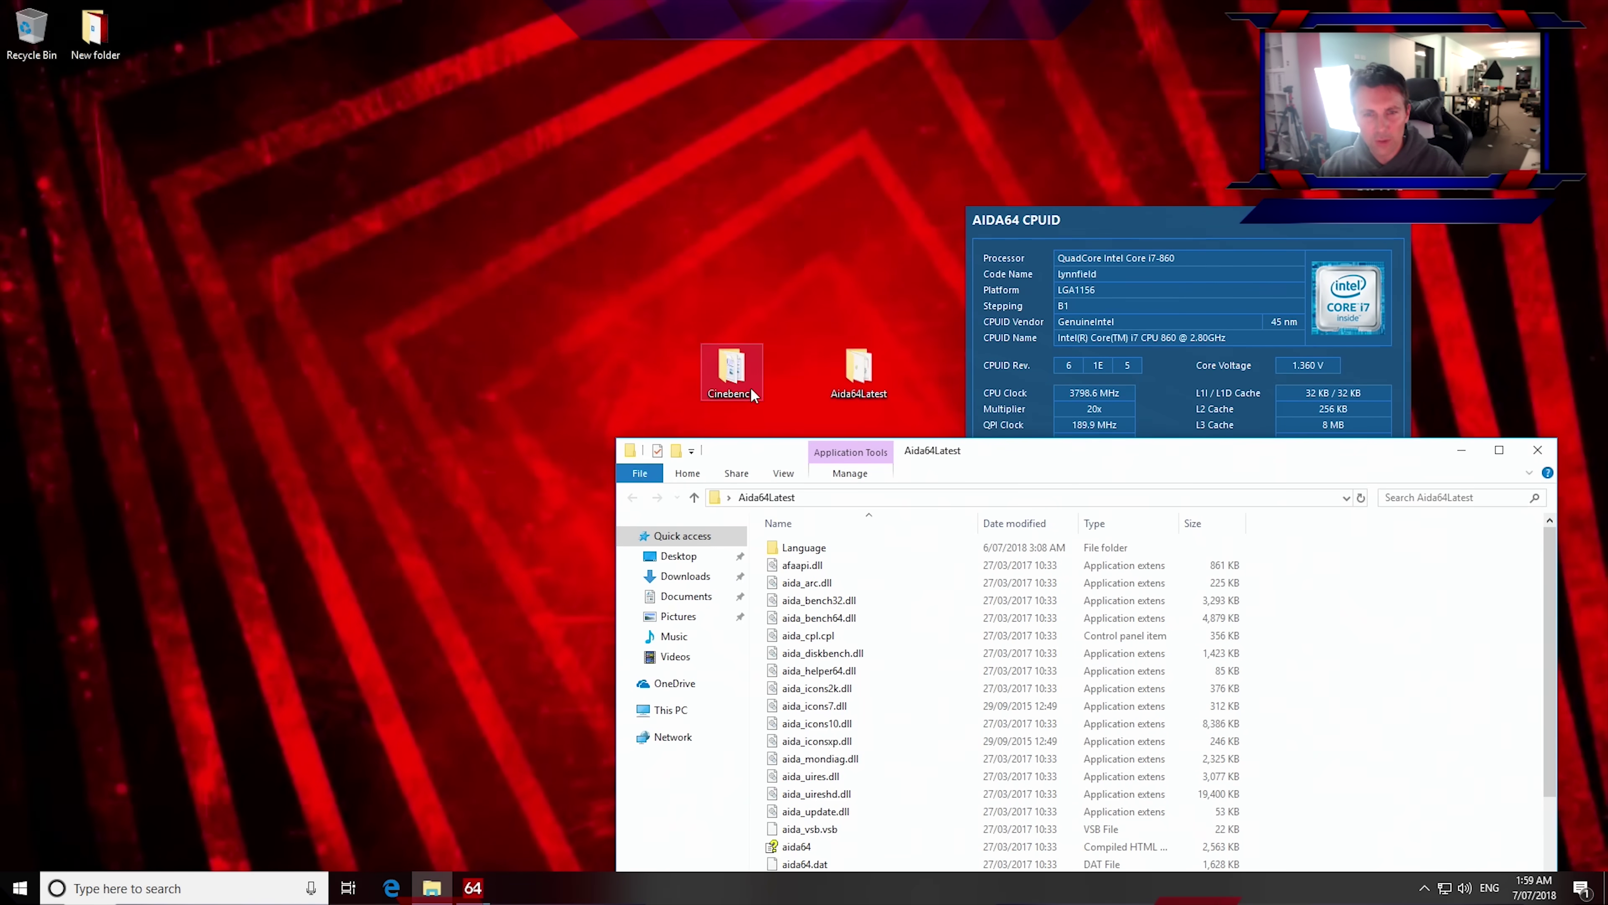
Run the 64-bit Cinebench R15 CPU test (584 cb), then close it and answer the save prompt.
double_click(728, 370)
double_click(870, 198)
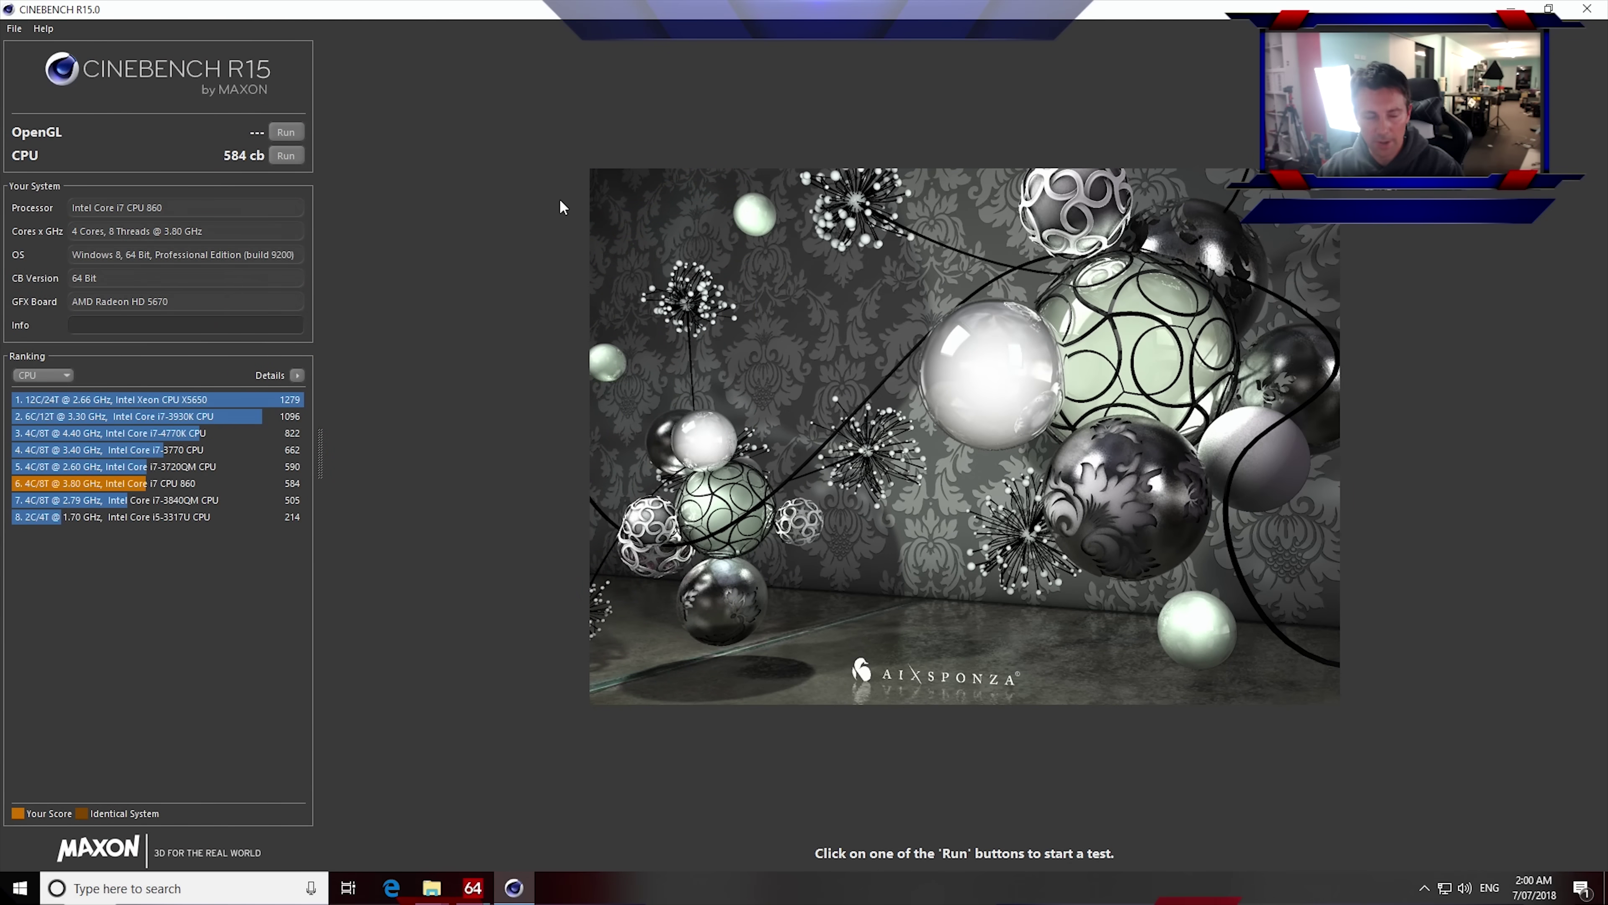
click(1589, 8)
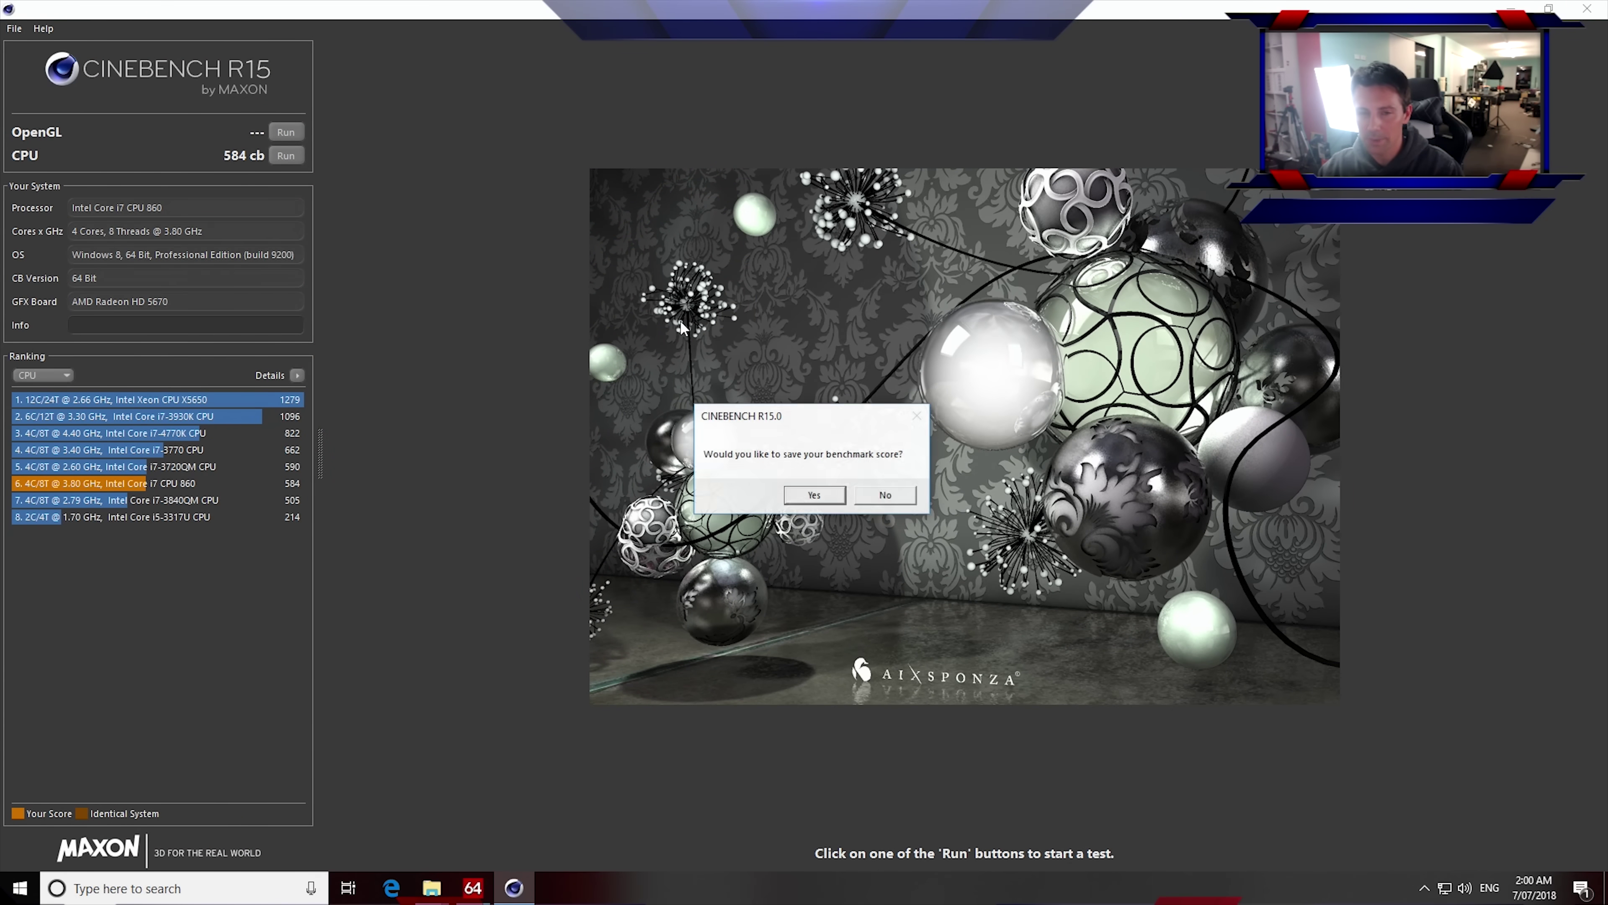
click(886, 496)
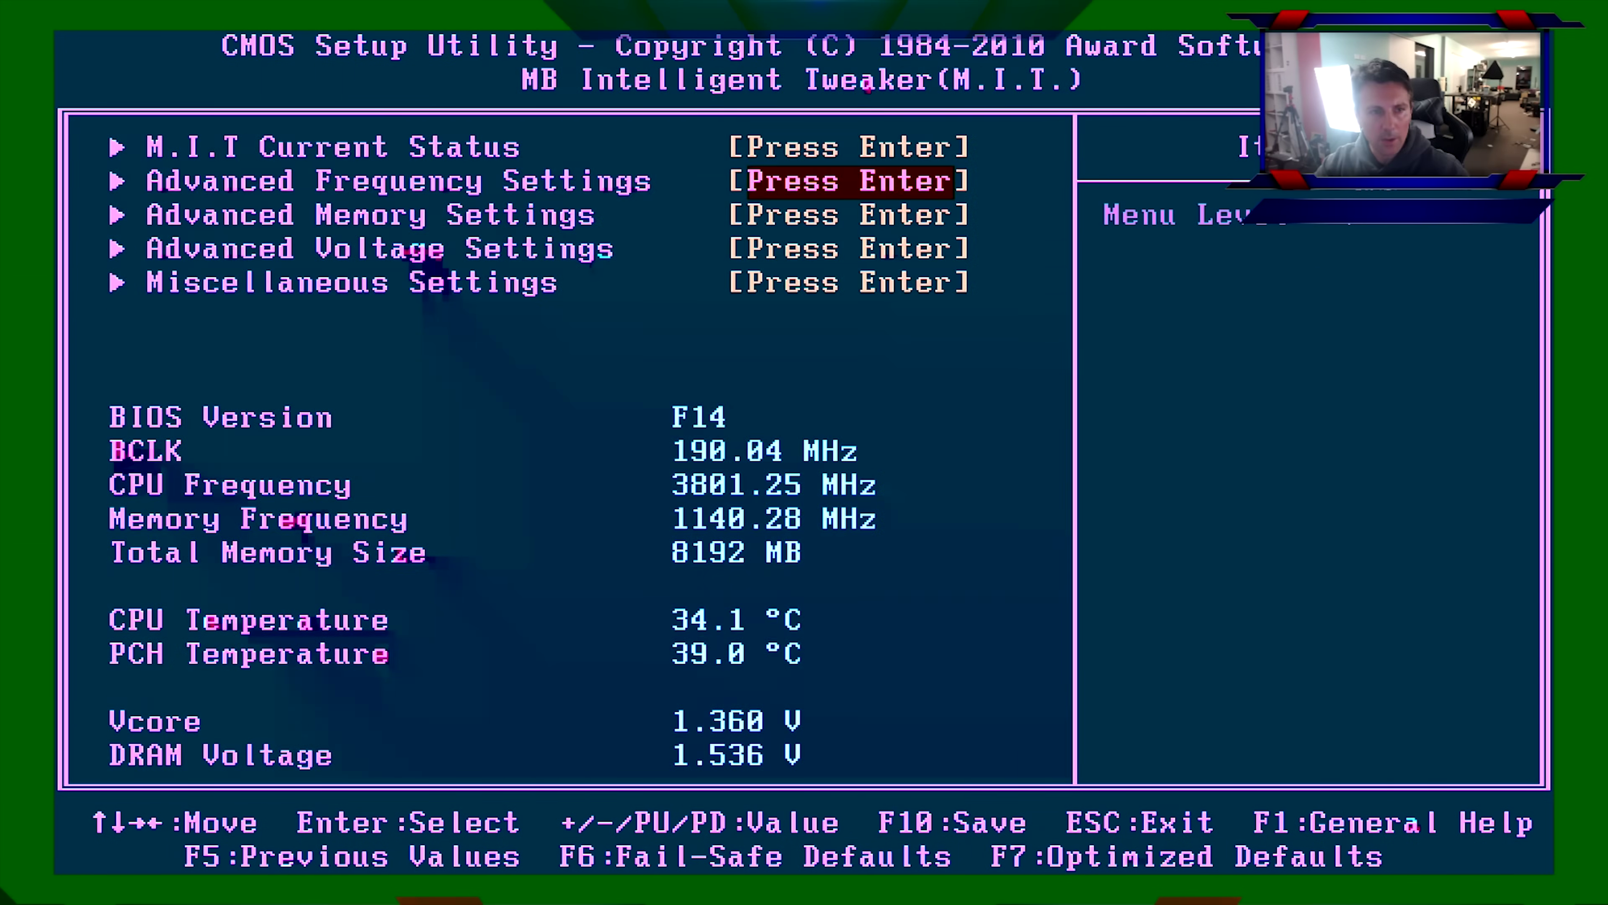
In Advanced Frequency Settings, enter 200 as the BCLK Frequency for 4.00GHz.
key(Return)
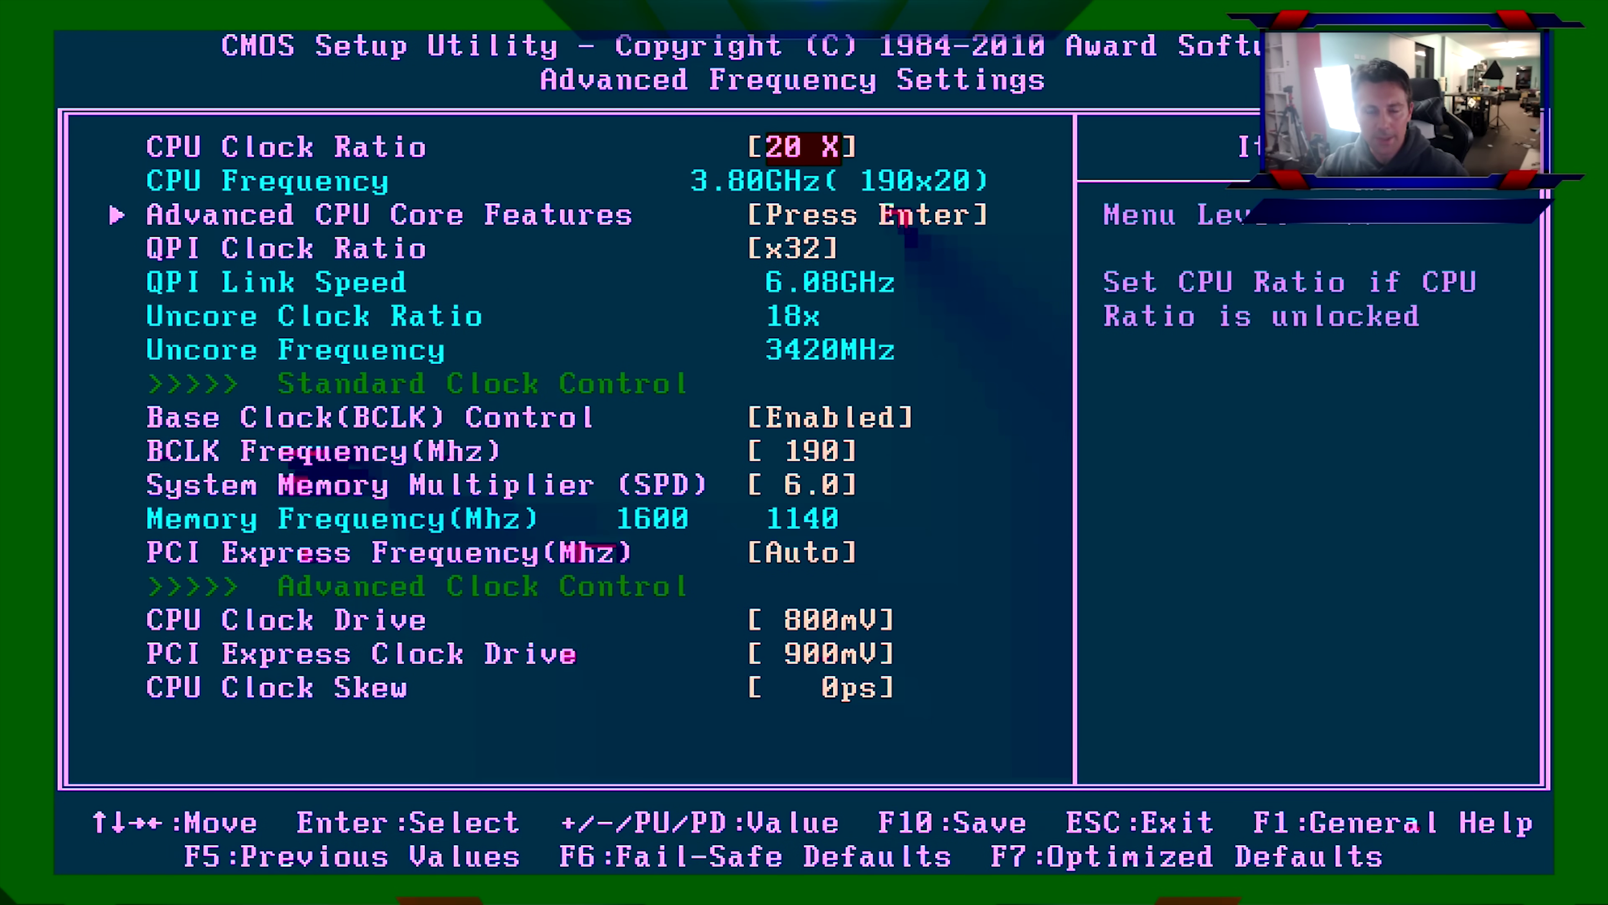
key(Down)
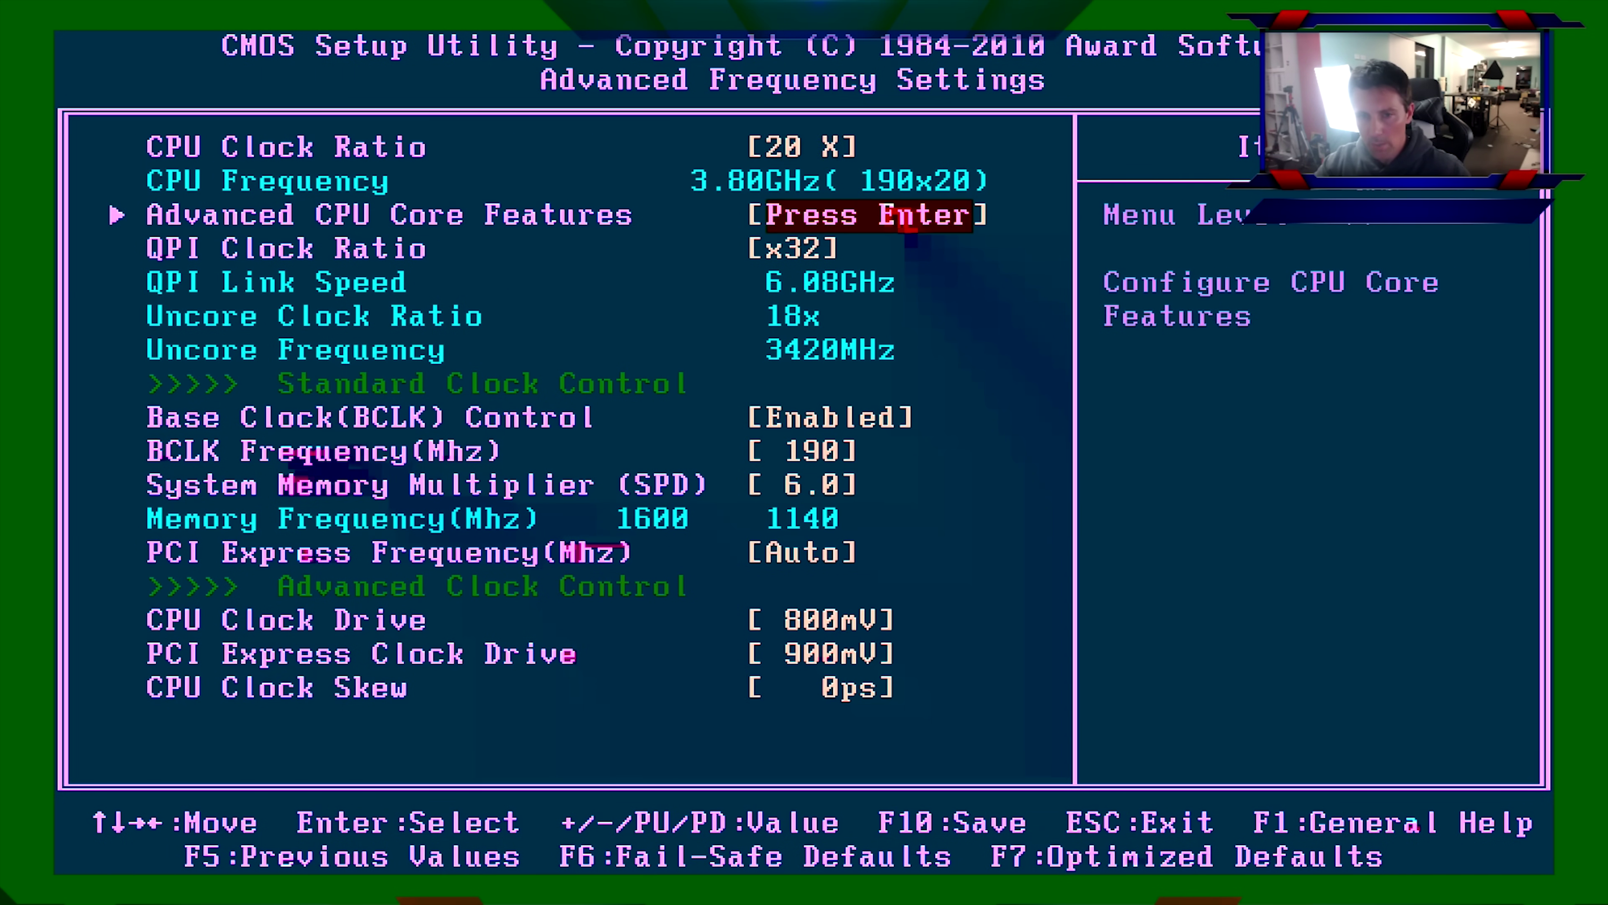
key(Down)
key(Down)
key(Down)
key(Down)
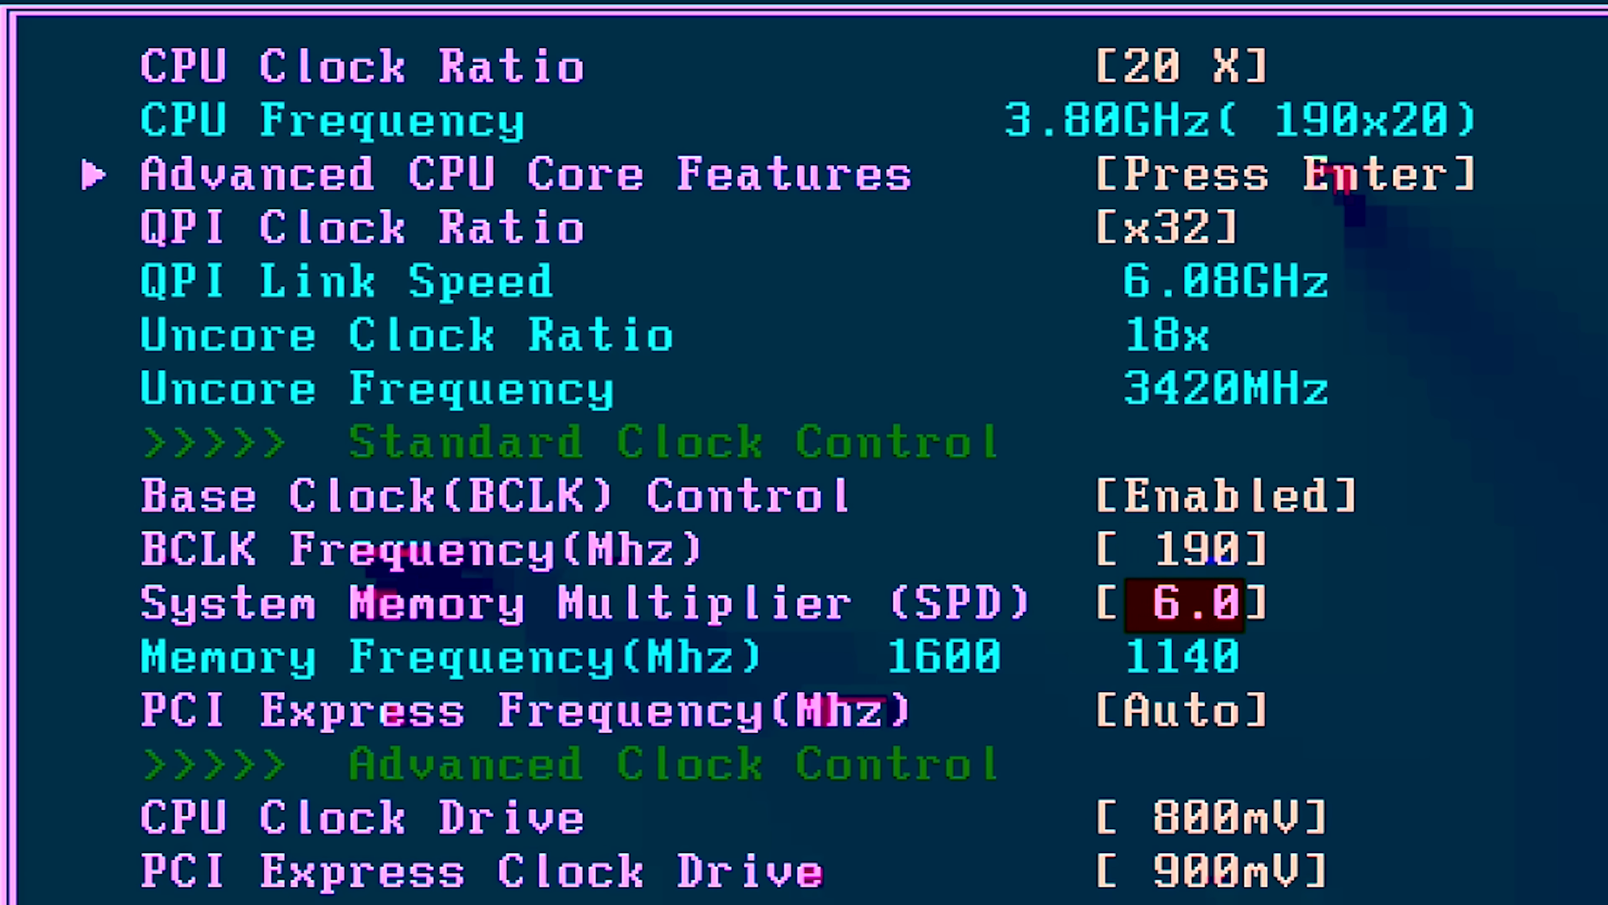
key(Up)
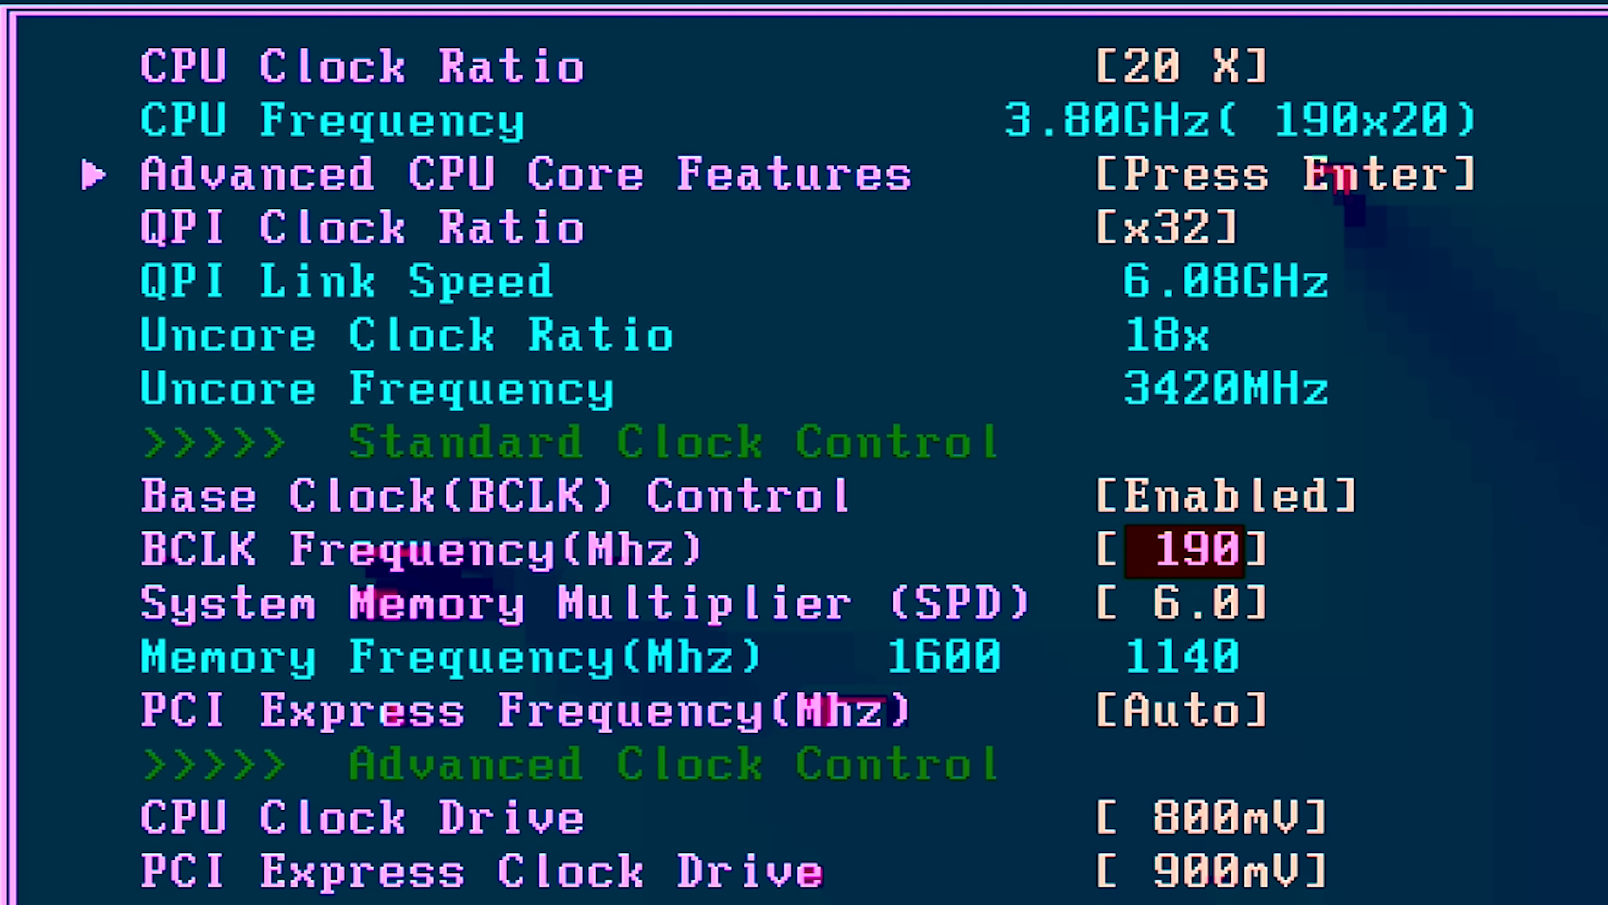
text(200)
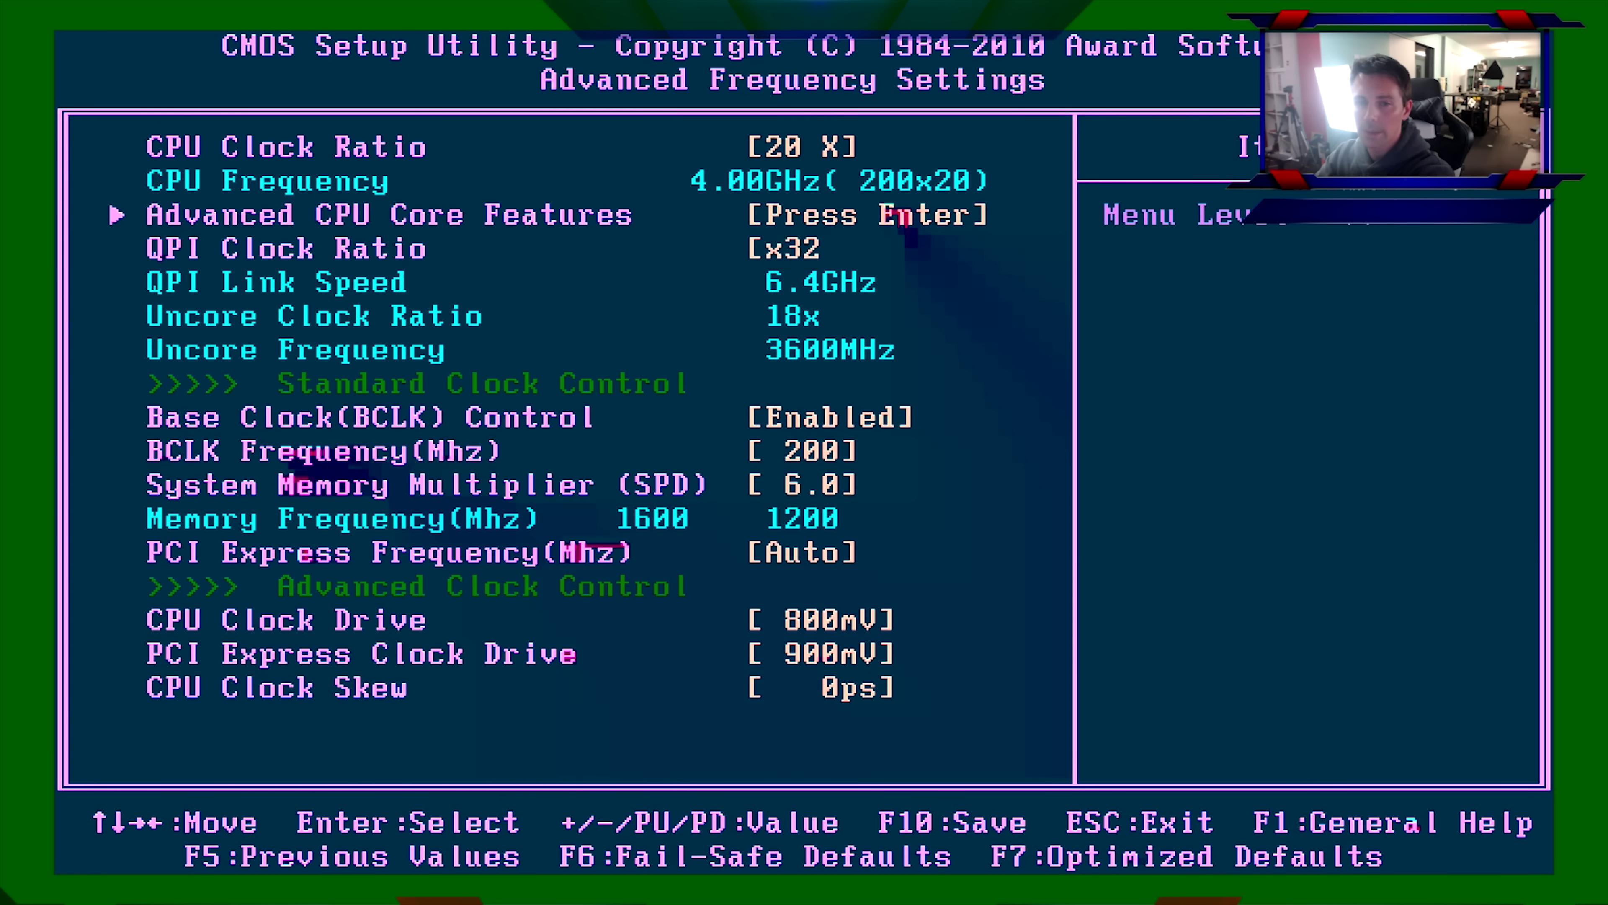
Review the nearby QPI Clock Ratio and Base Clock Control settings, ending on Base Clock Control.
key(Down)
key(Up)
key(Down)
key(Down)
key(Up)
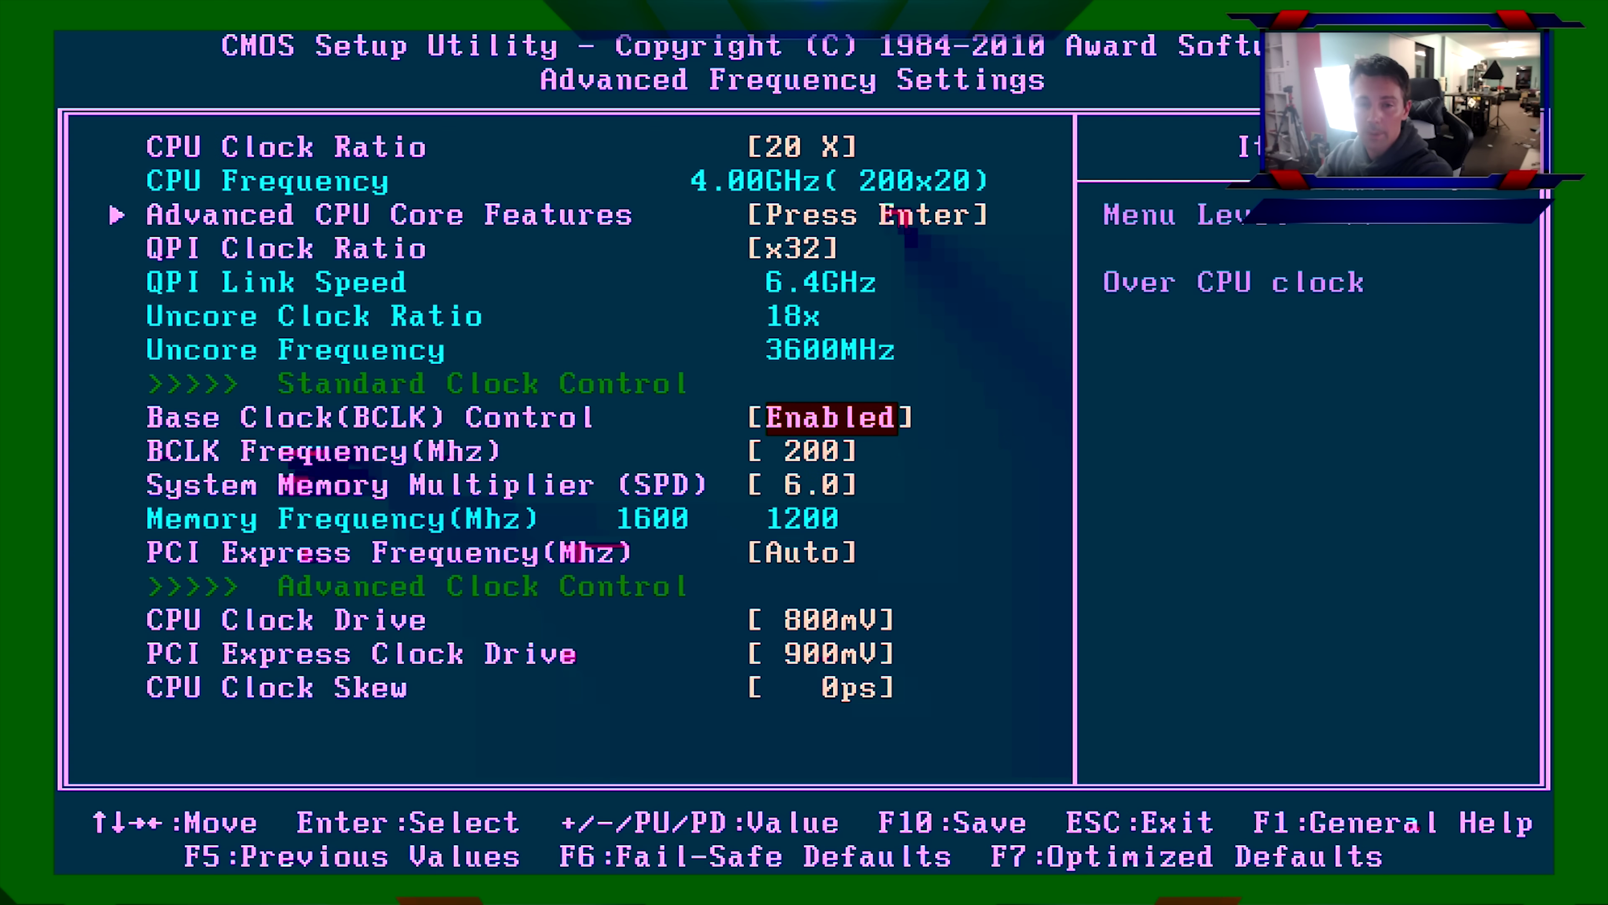
key(Up)
key(Down)
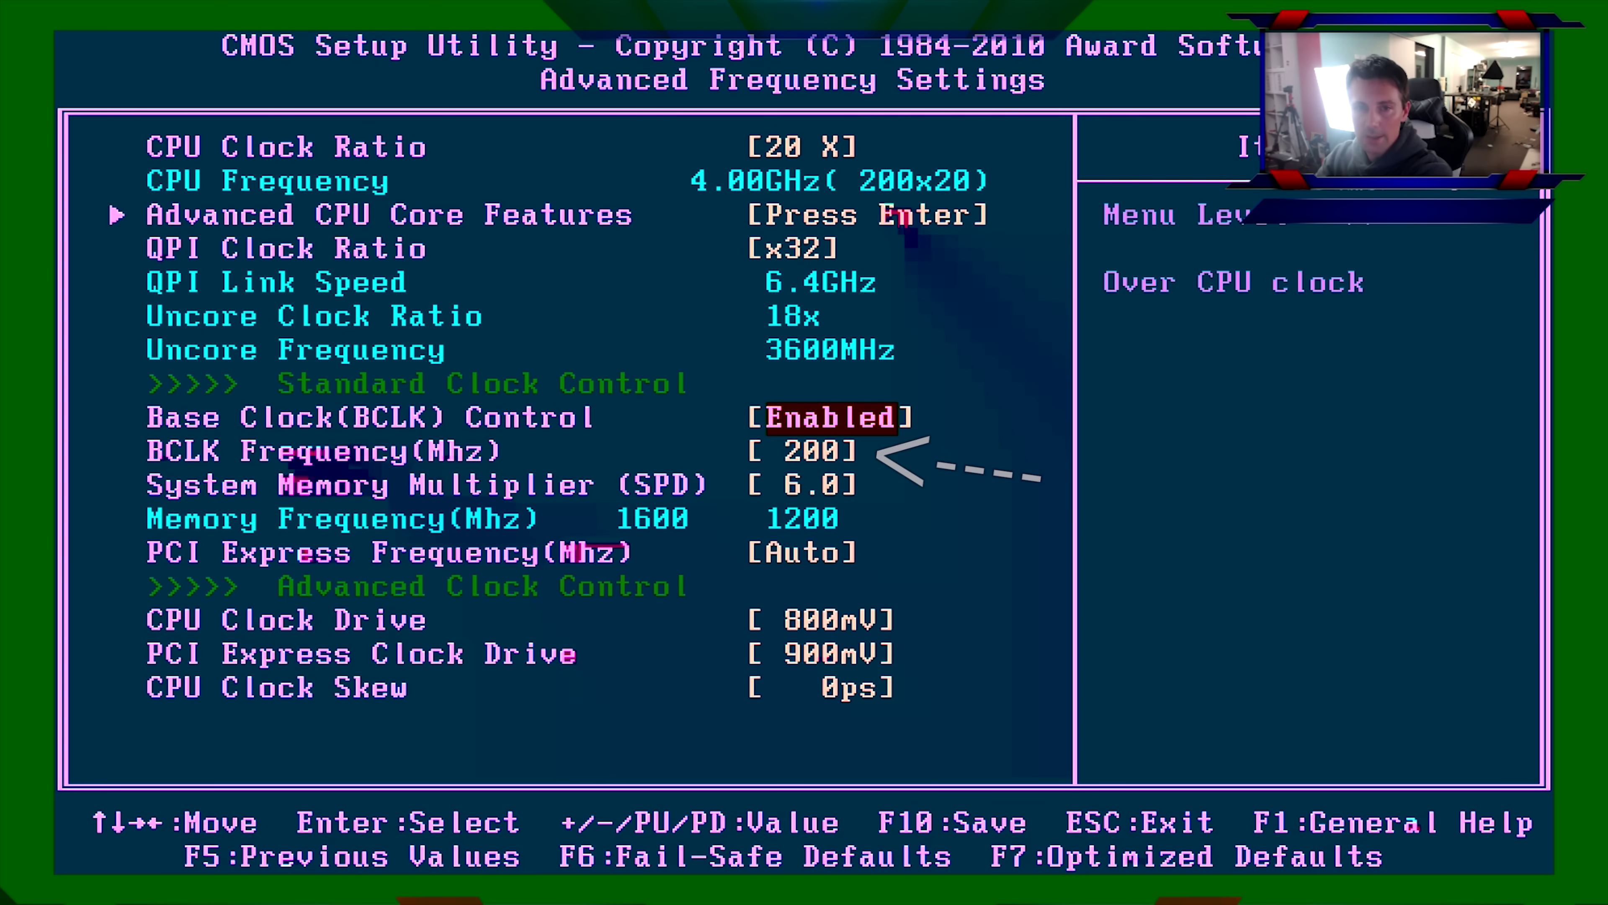
key(Up)
key(Down)
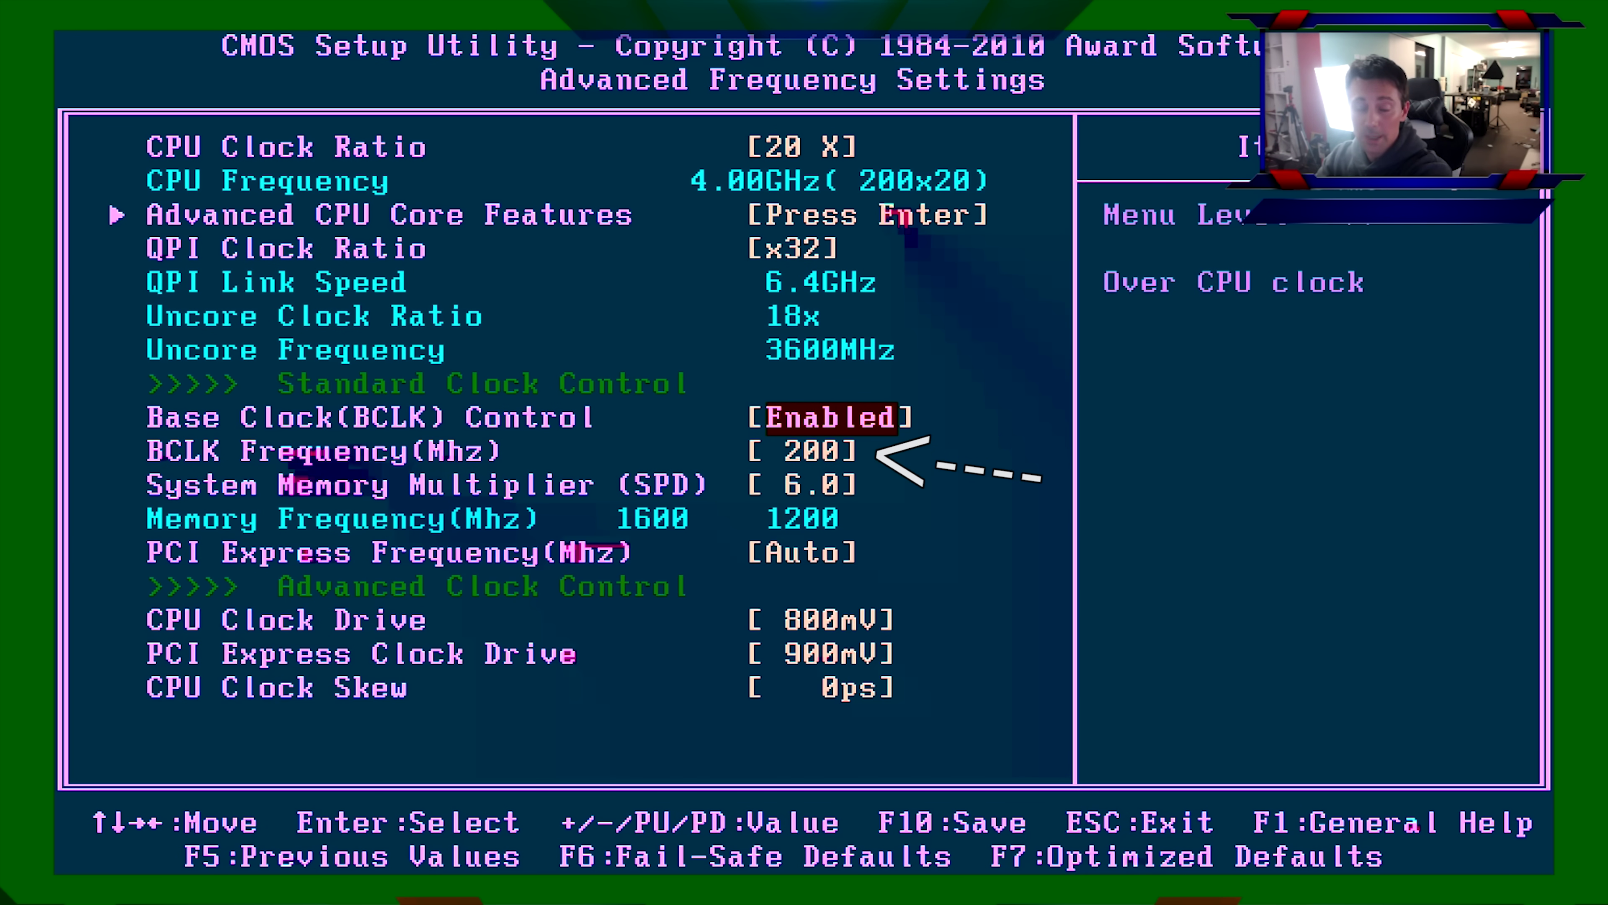
key(Up)
key(Down)
key(Up)
key(Down)
key(Up)
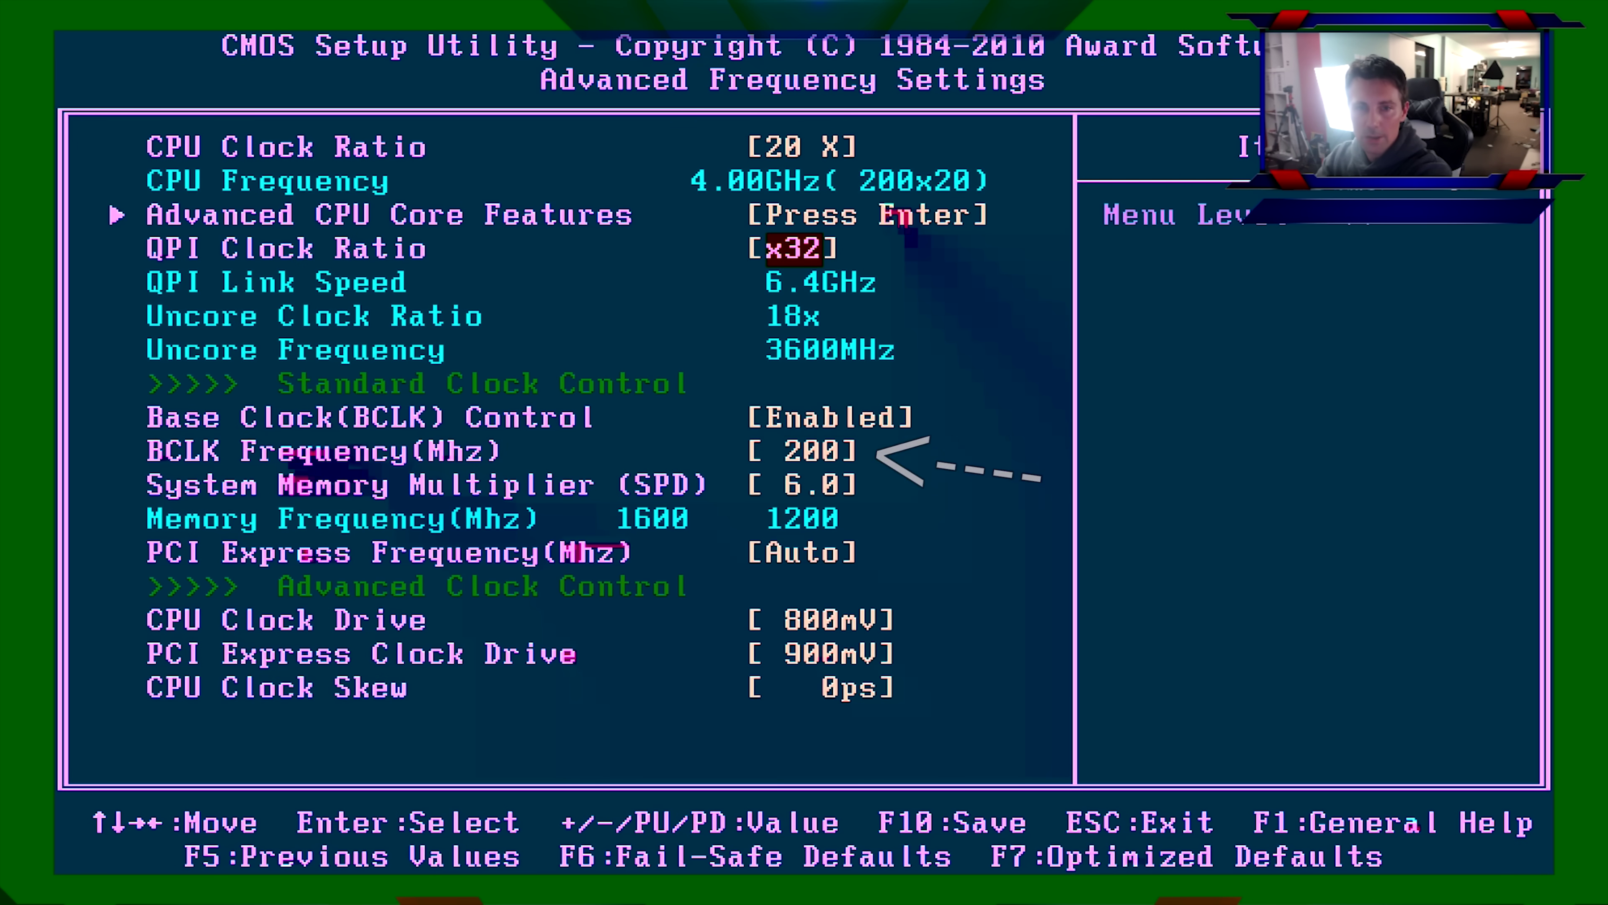
key(Down)
key(Up)
key(Down)
Navigate from the M.I.T. menu into the Advanced Voltage Settings page.
key(Escape)
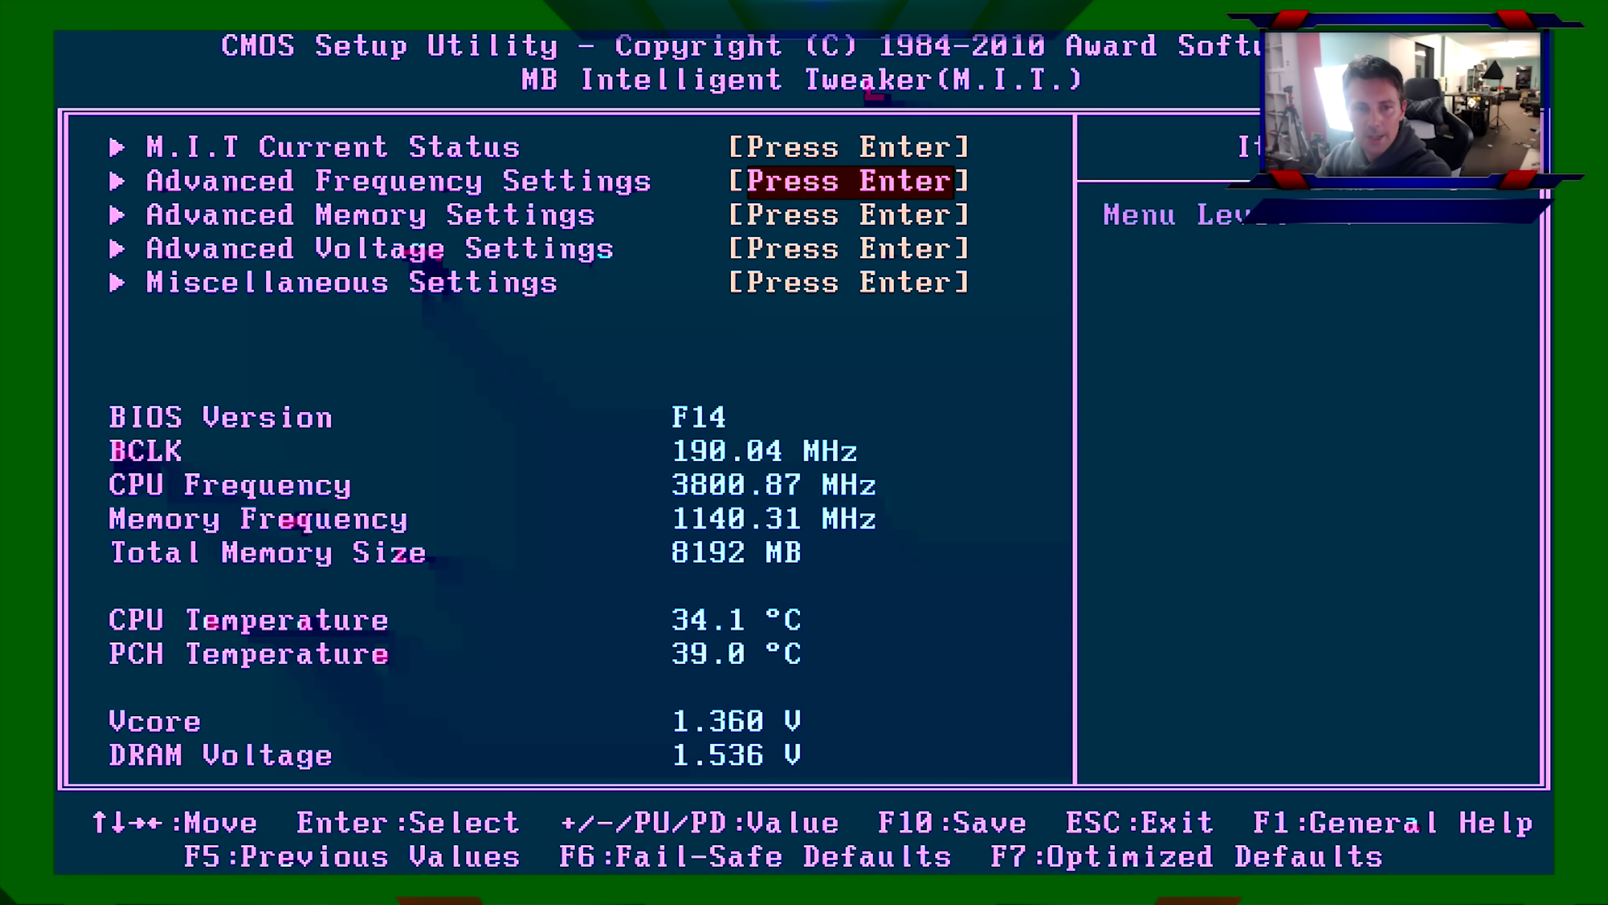
key(Down)
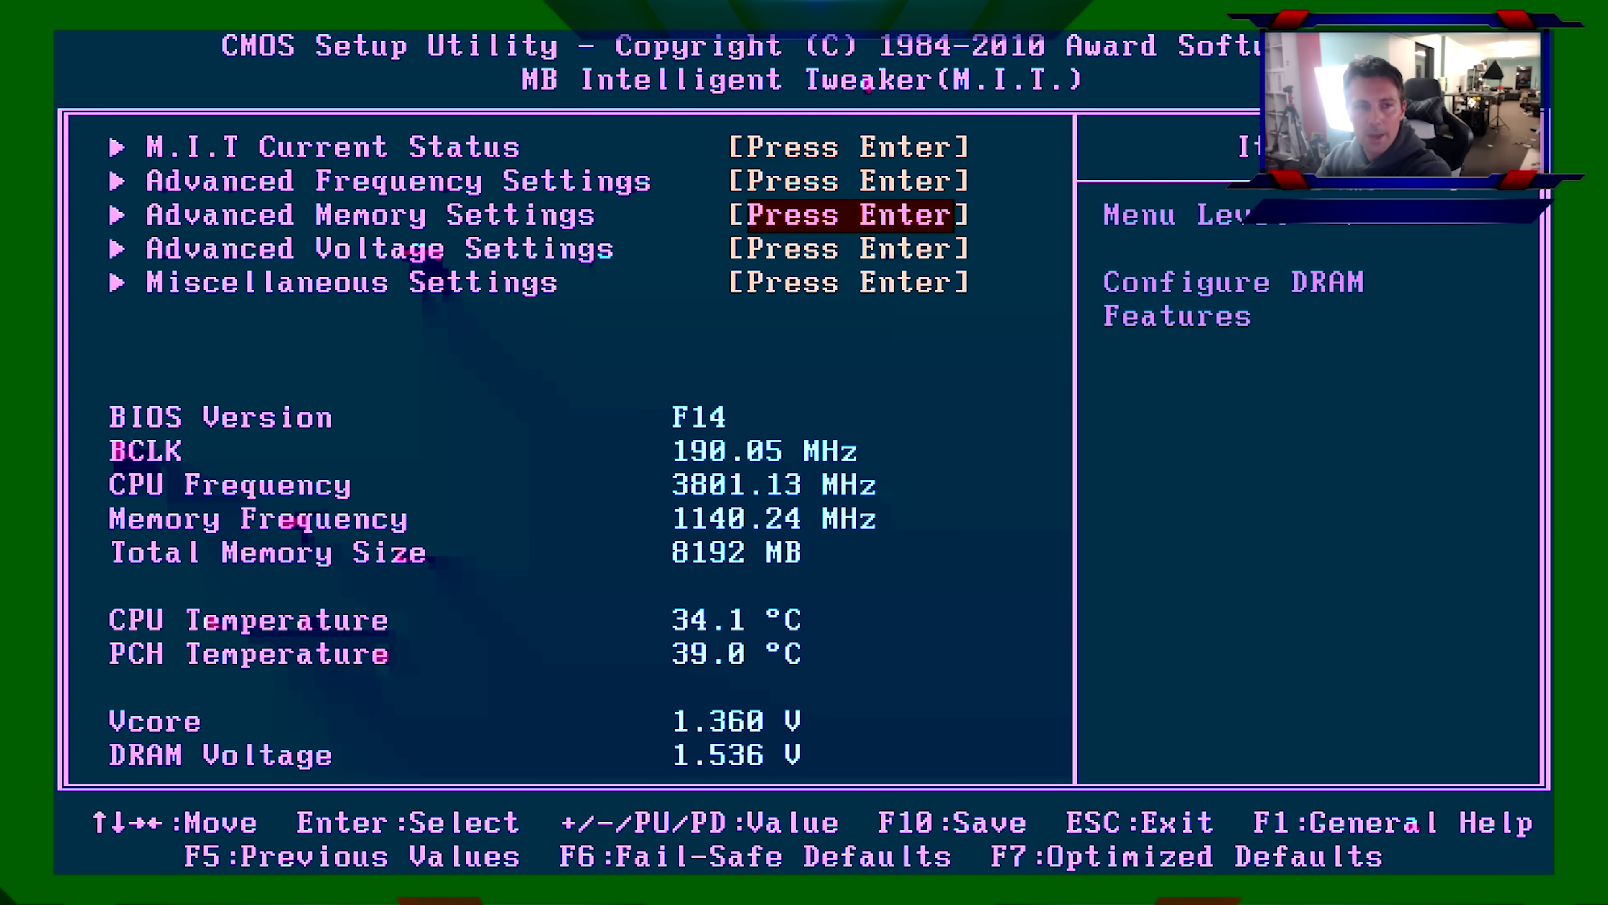
key(Down)
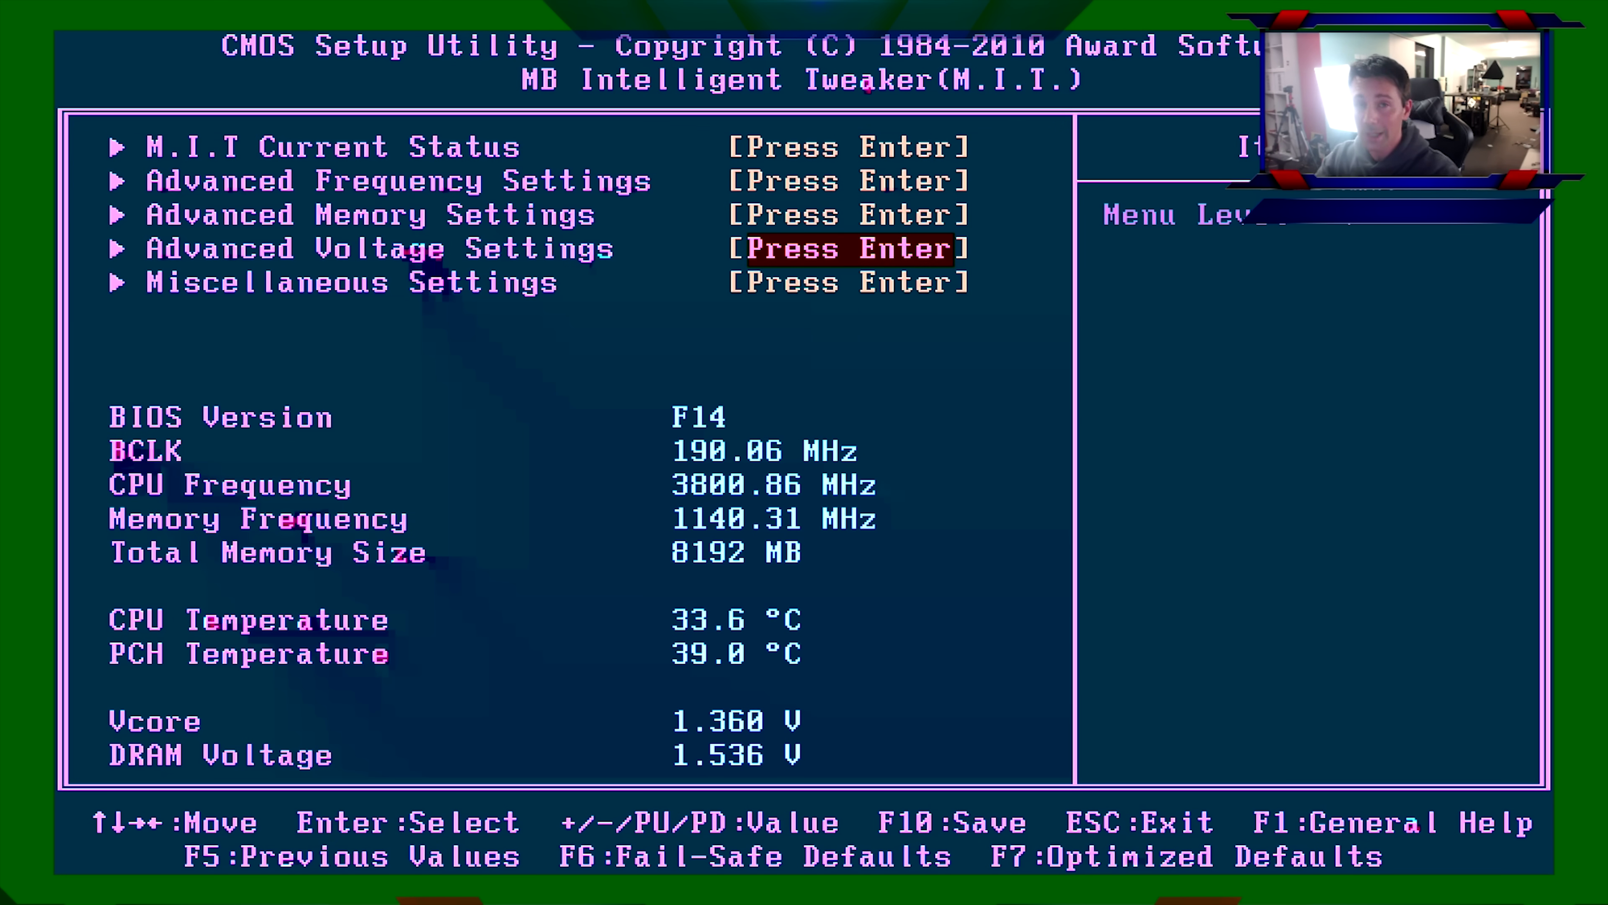
key(Return)
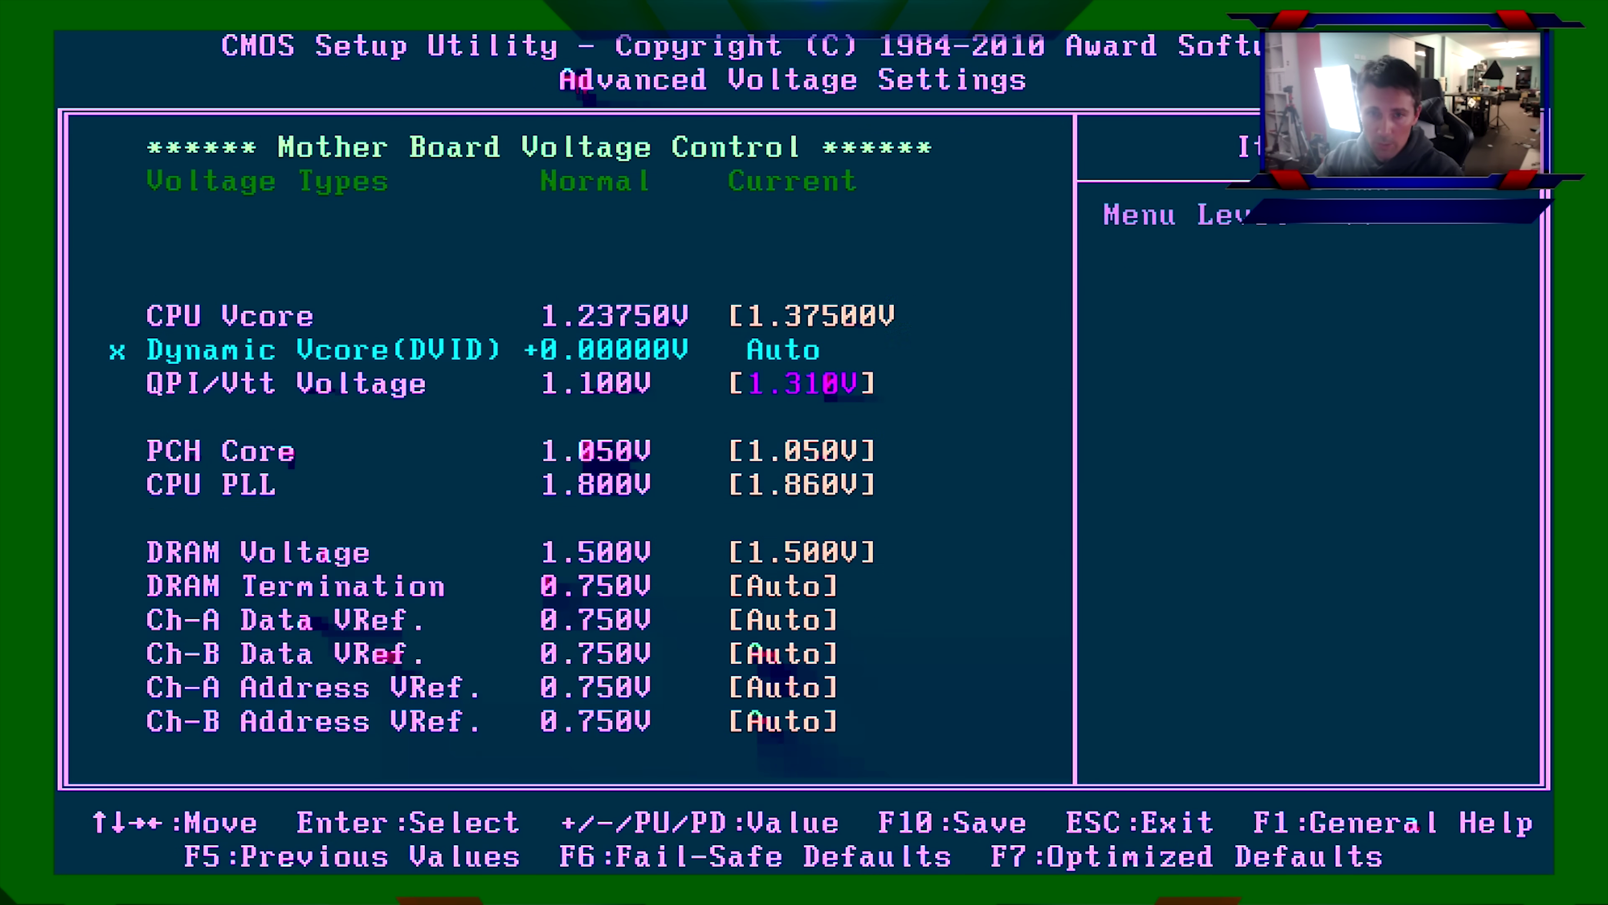
key(Escape)
key(Return)
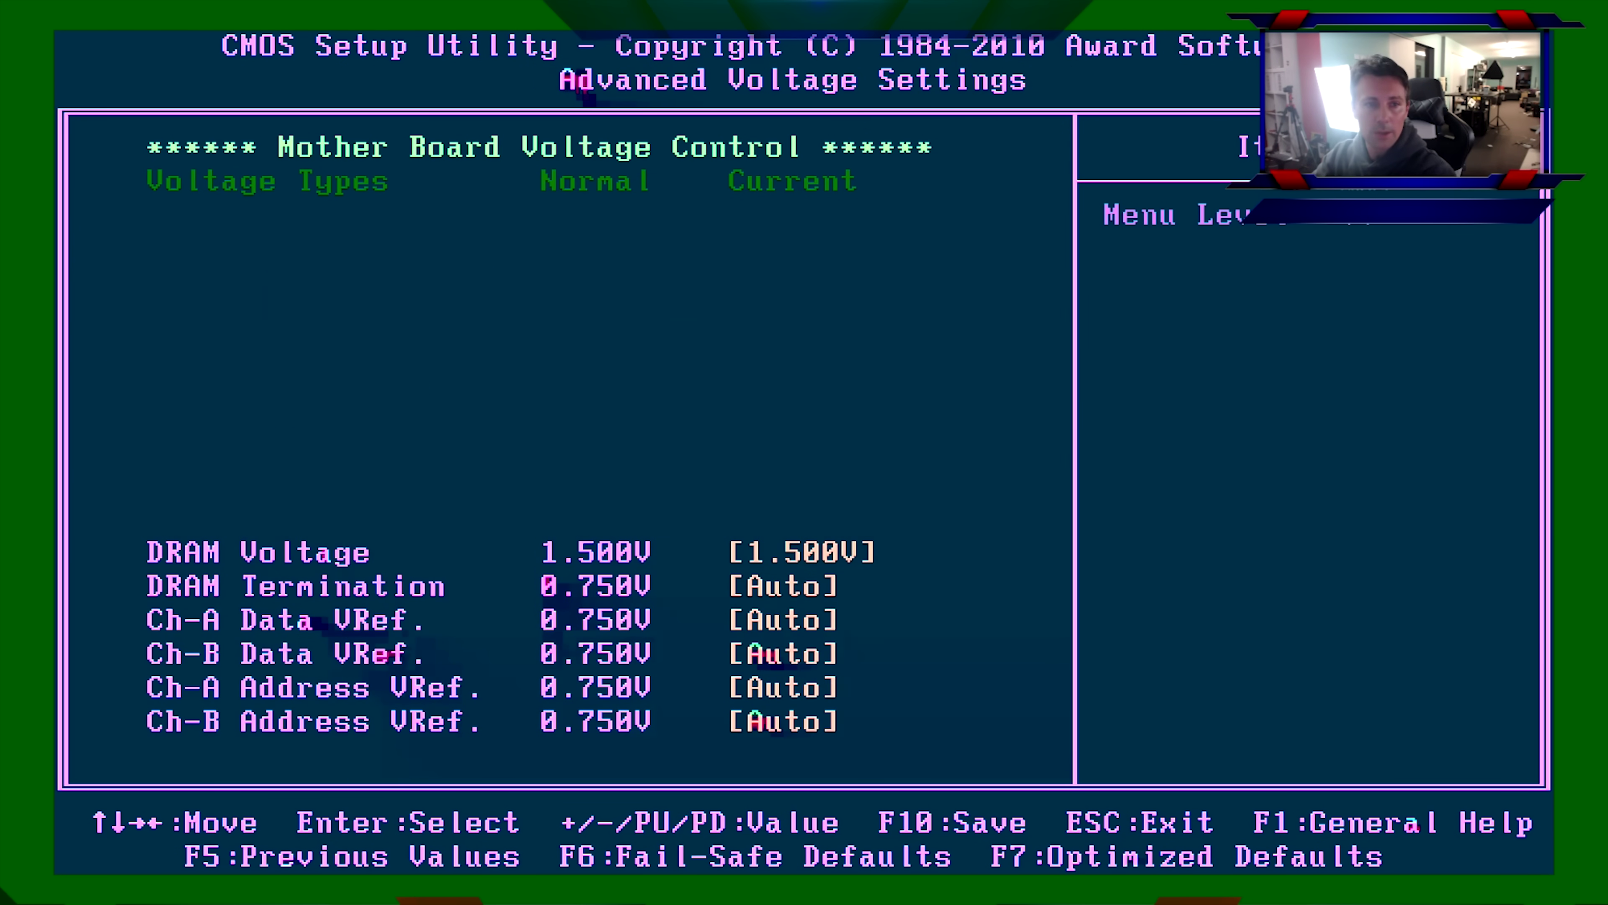
Try CPU Vcore at 1.35000V, then return it to 1.37500V.
key(Down)
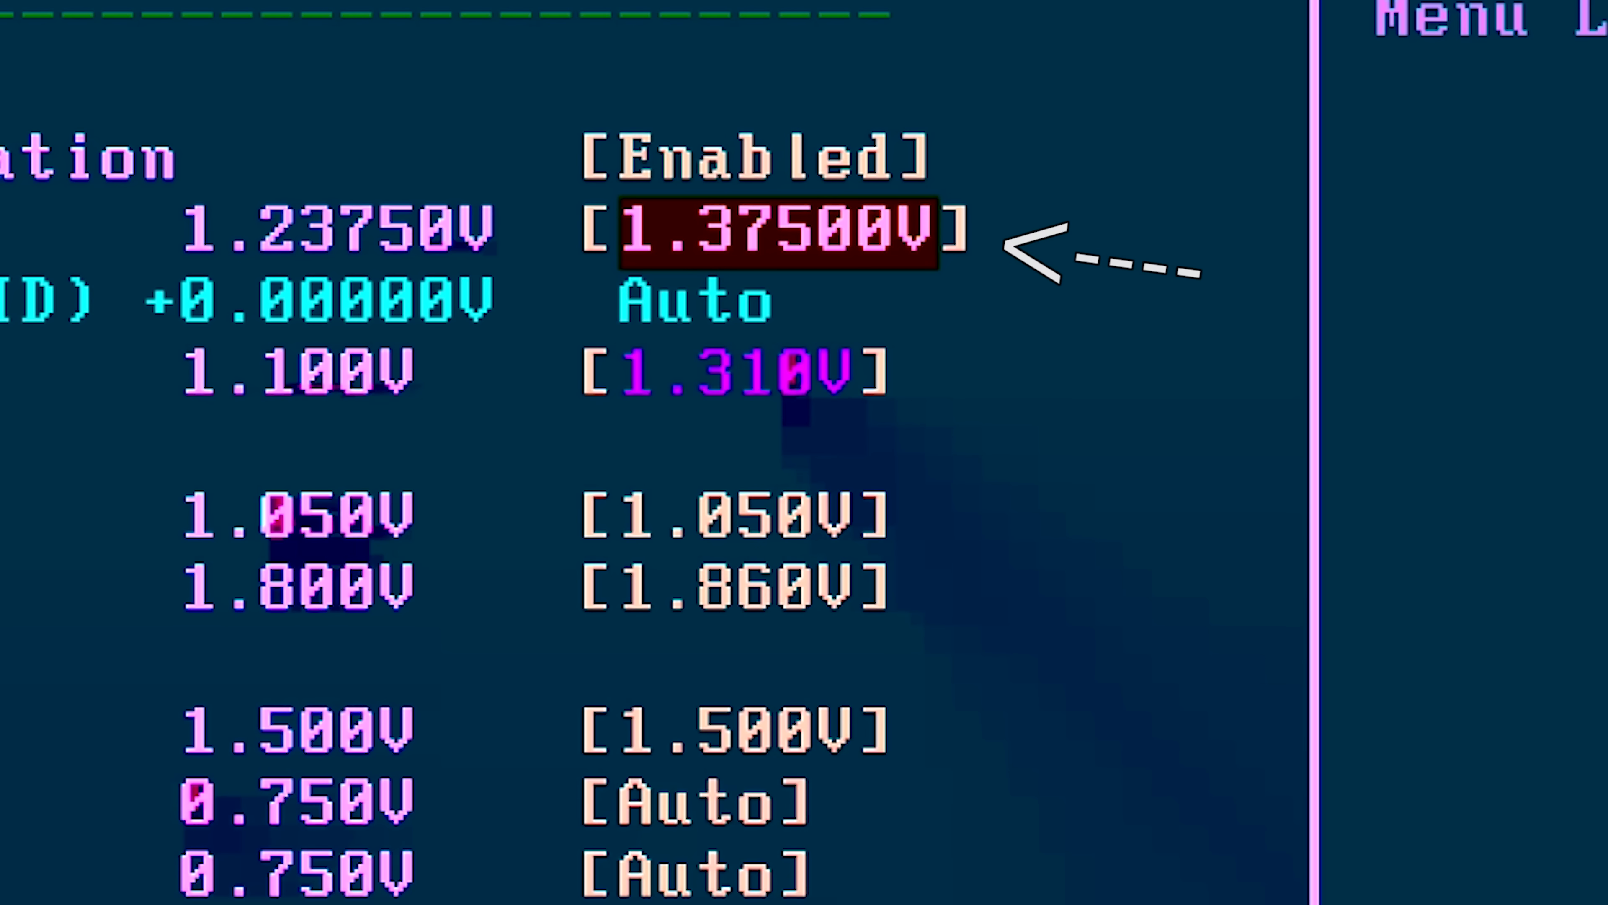
key(Up)
key(Down)
key(minus)
key(minus)
key(minus)
key(minus)
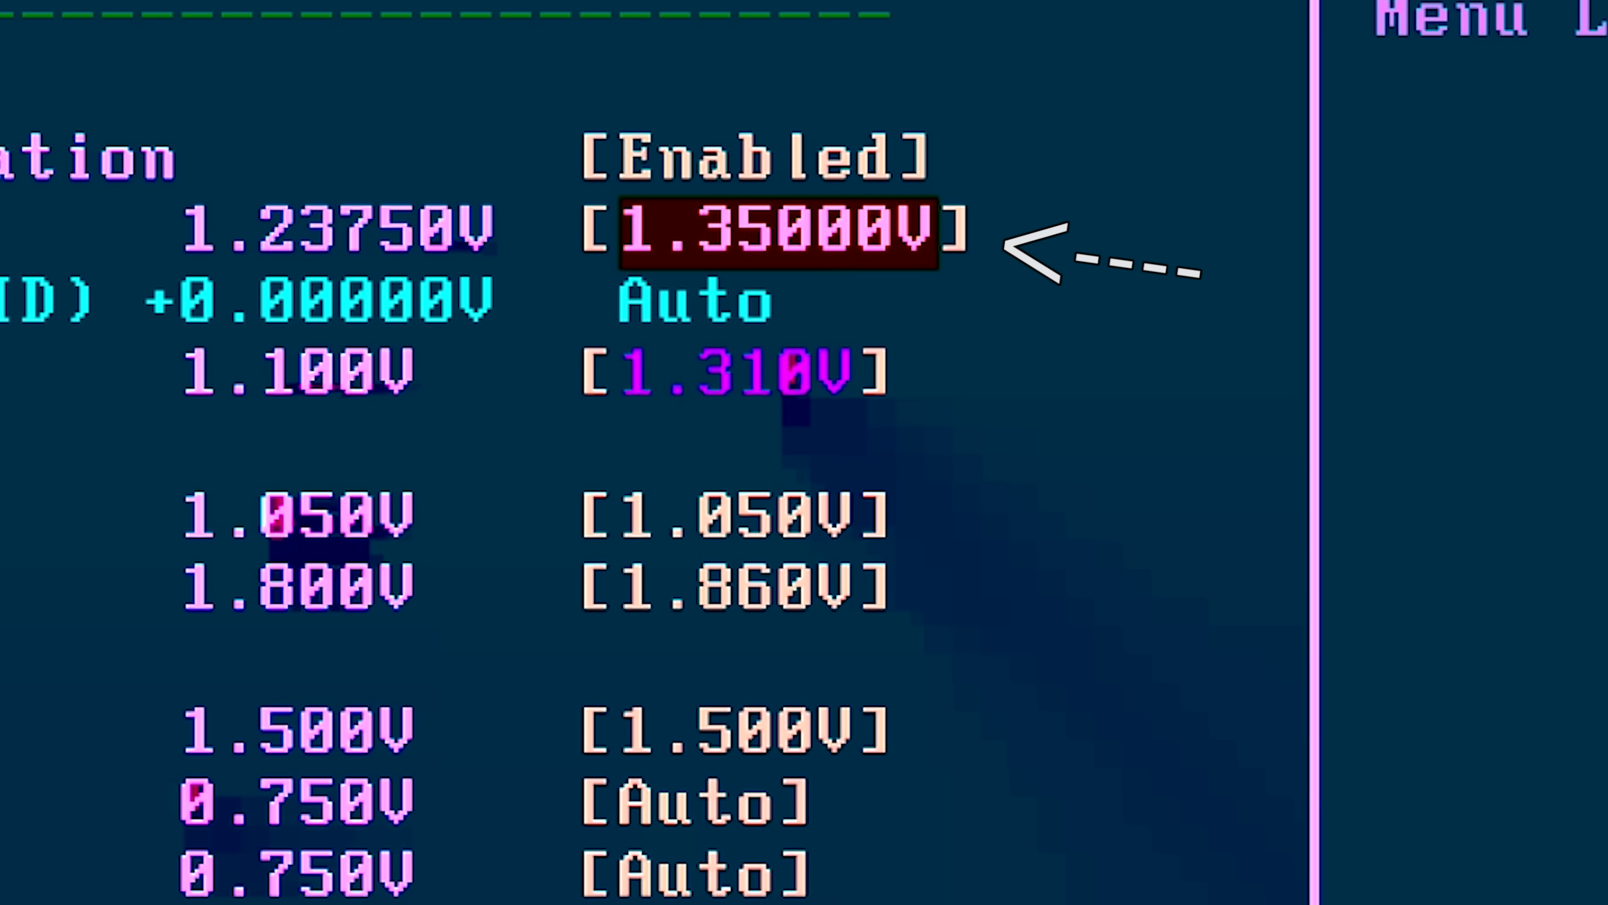
key(plus)
key(plus)
key(plus)
key(plus)
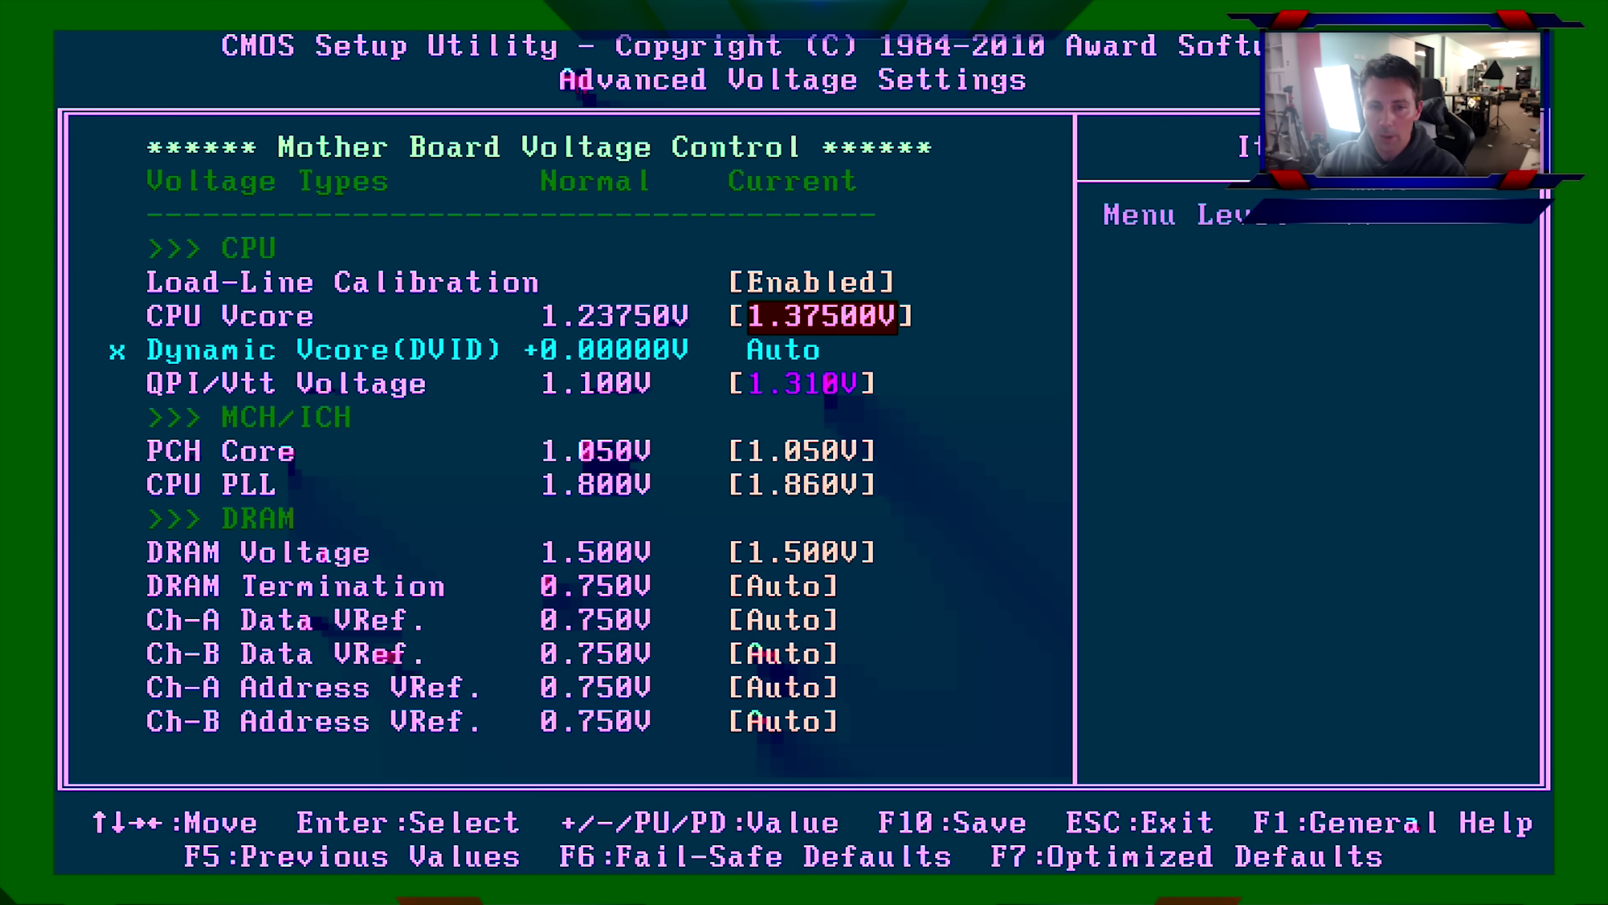
Nudge the QPI/Vtt Voltage down and up, glancing at Load-Line Calibration.
key(Down)
key(Down)
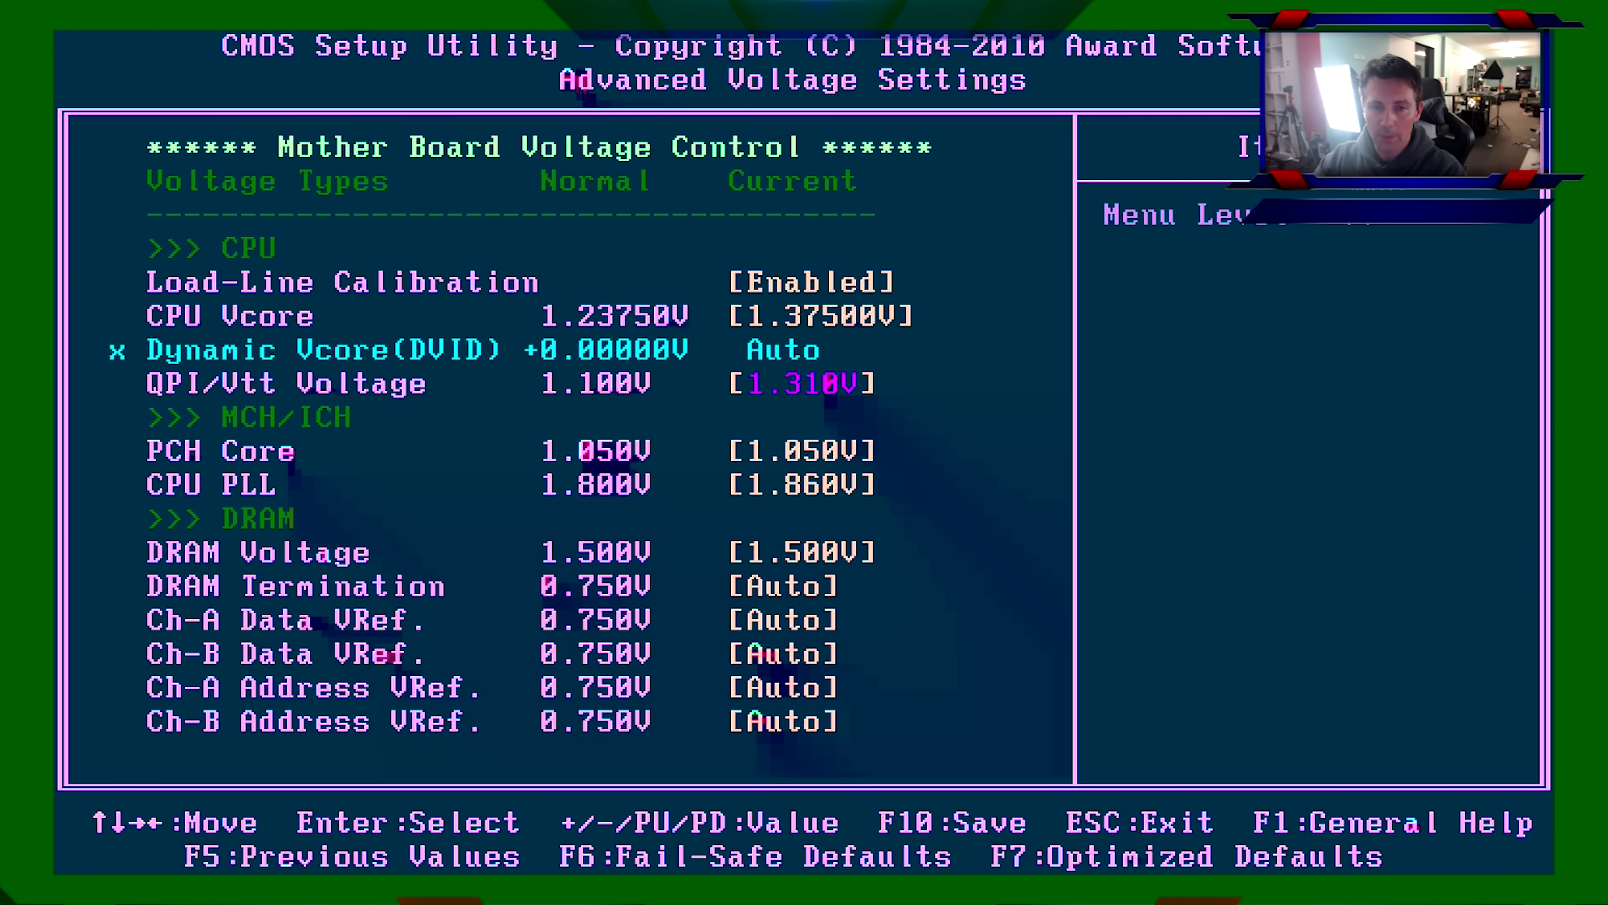
key(Up)
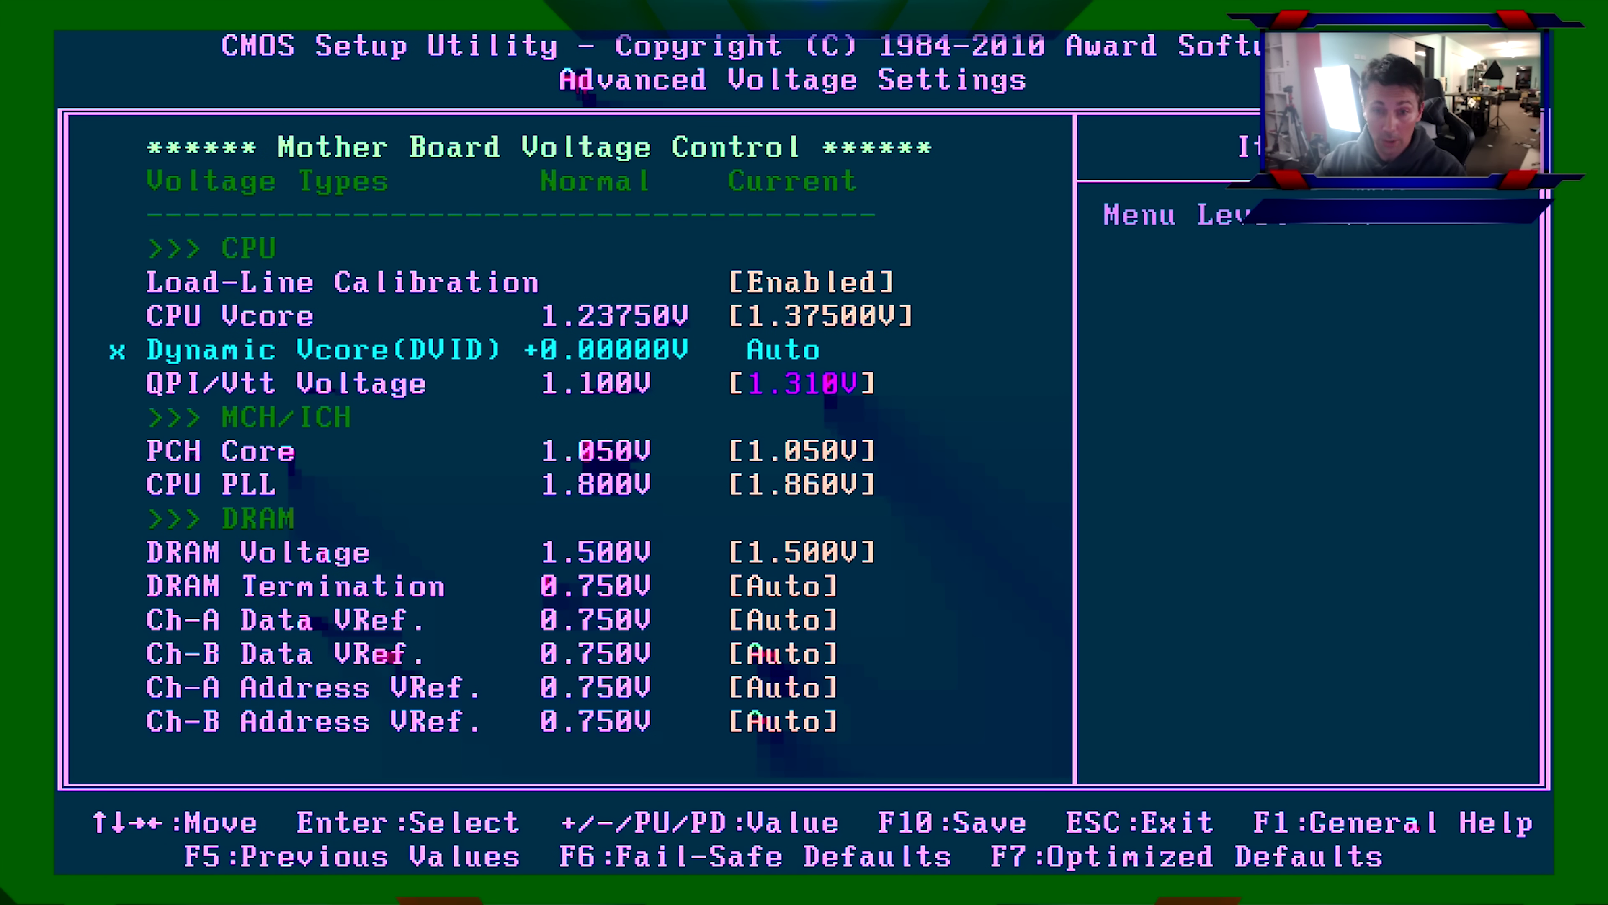
key(minus)
key(minus)
key(minus)
key(minus)
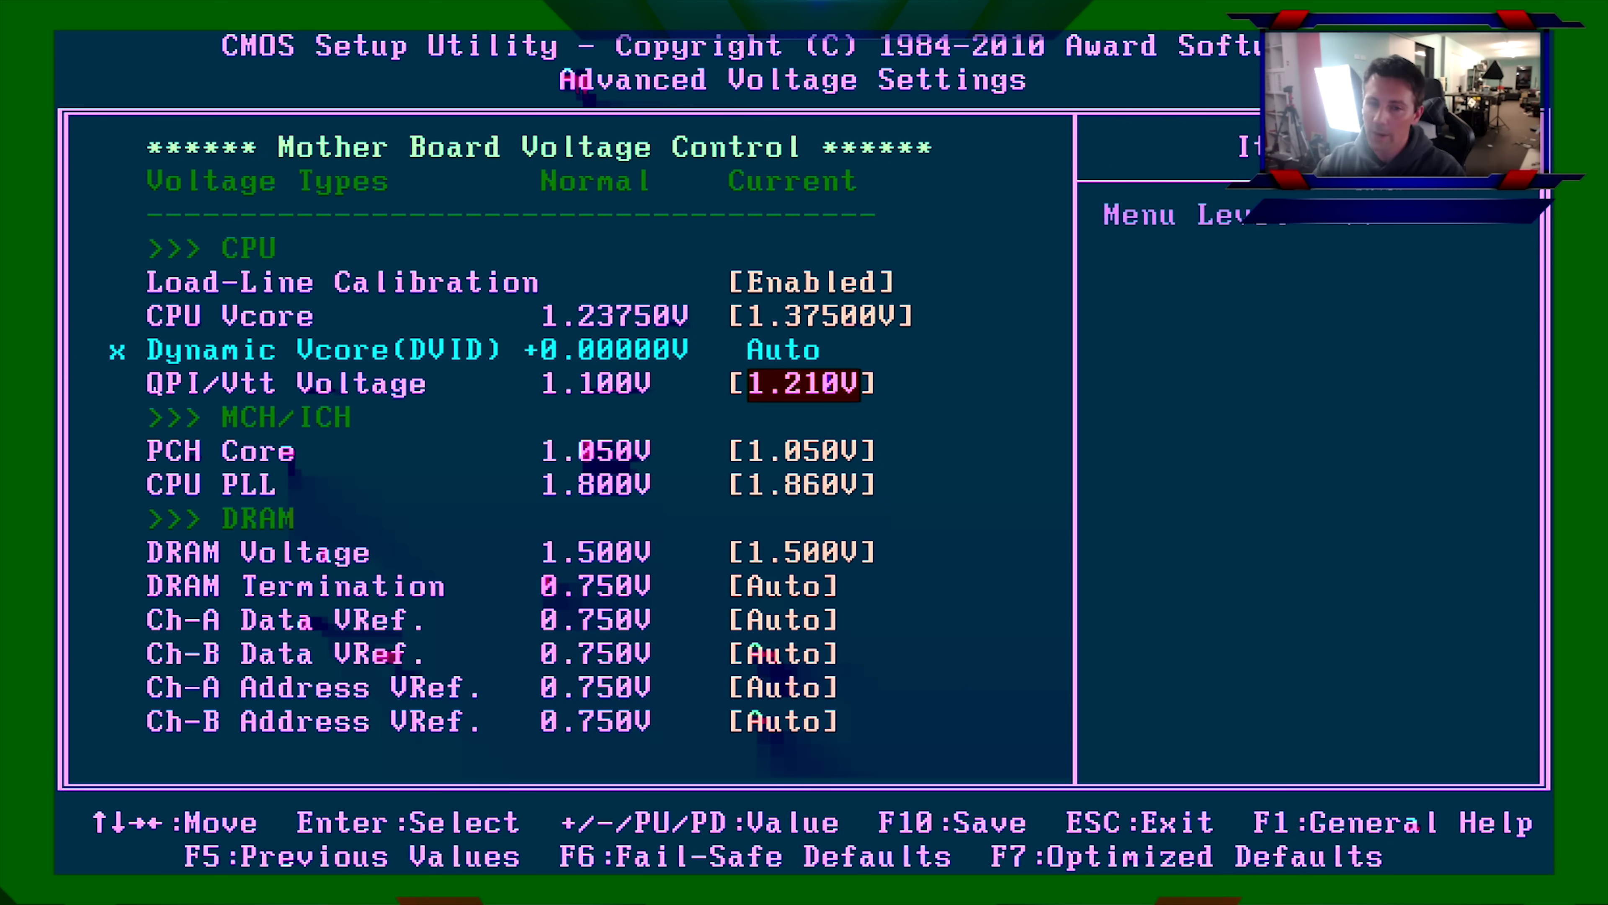
key(plus)
key(plus)
key(plus)
key(plus)
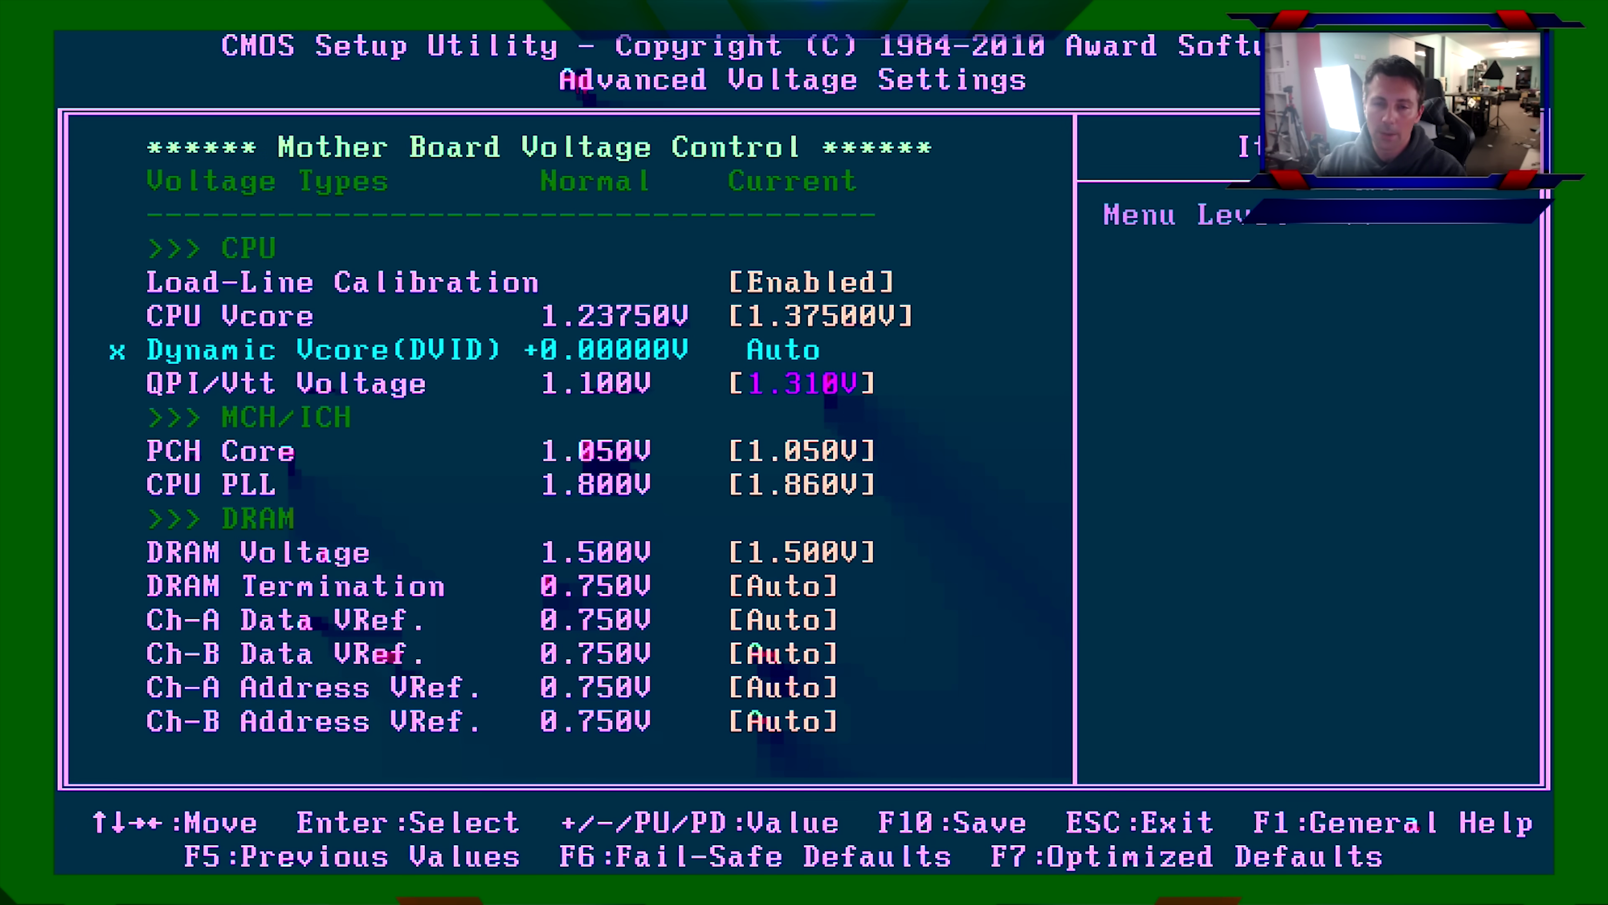
key(minus)
key(minus)
key(minus)
key(minus)
key(minus)
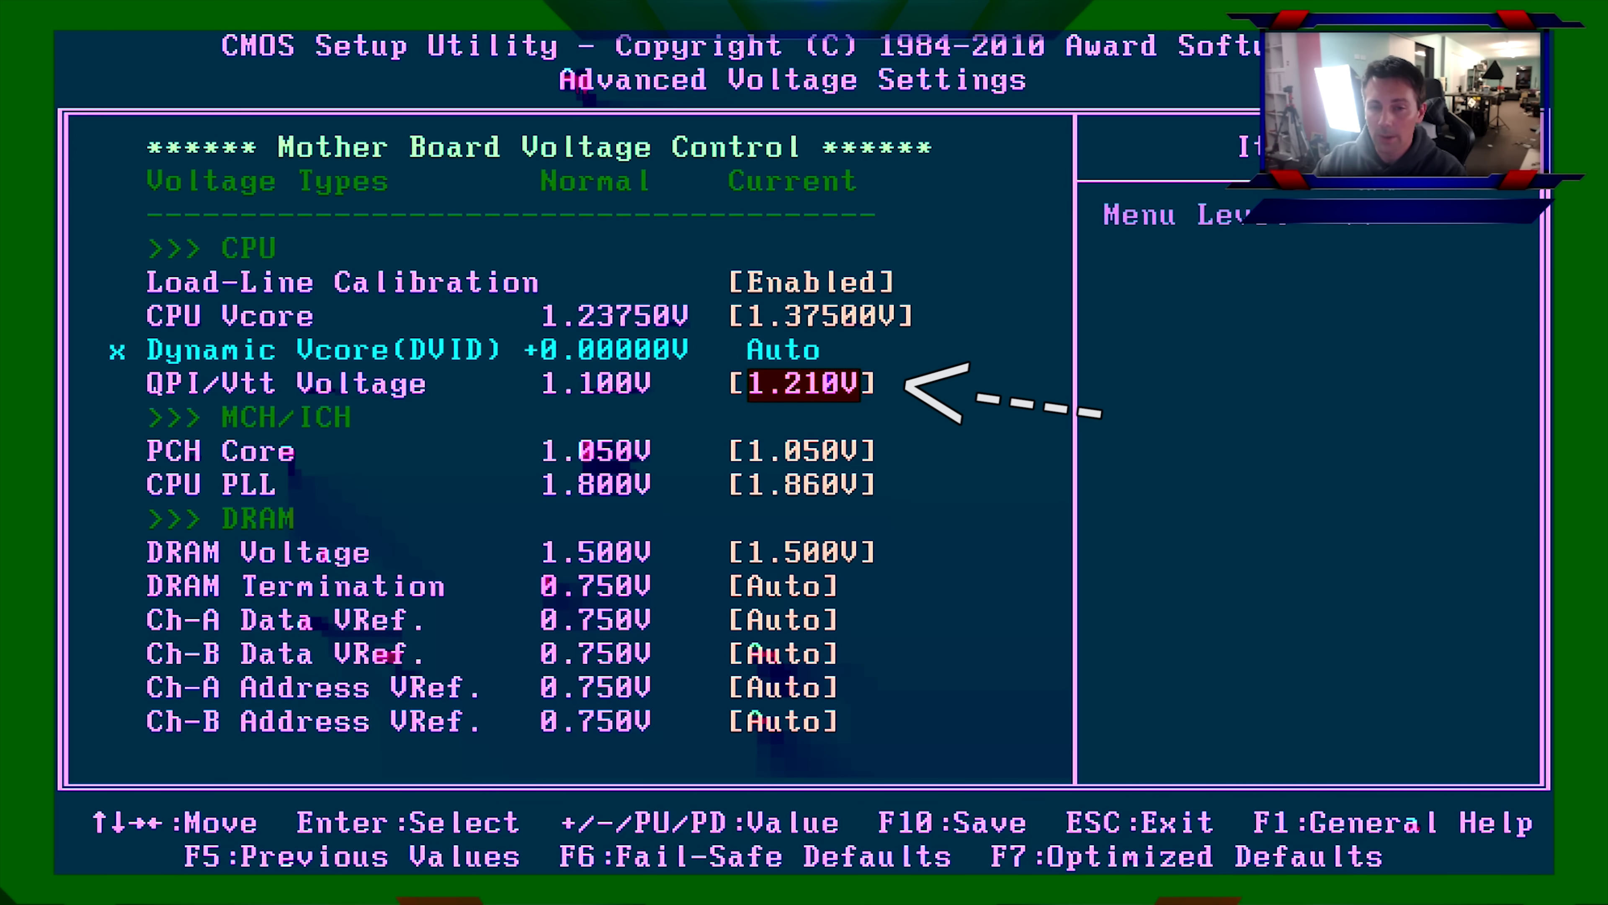
key(Up)
key(Up)
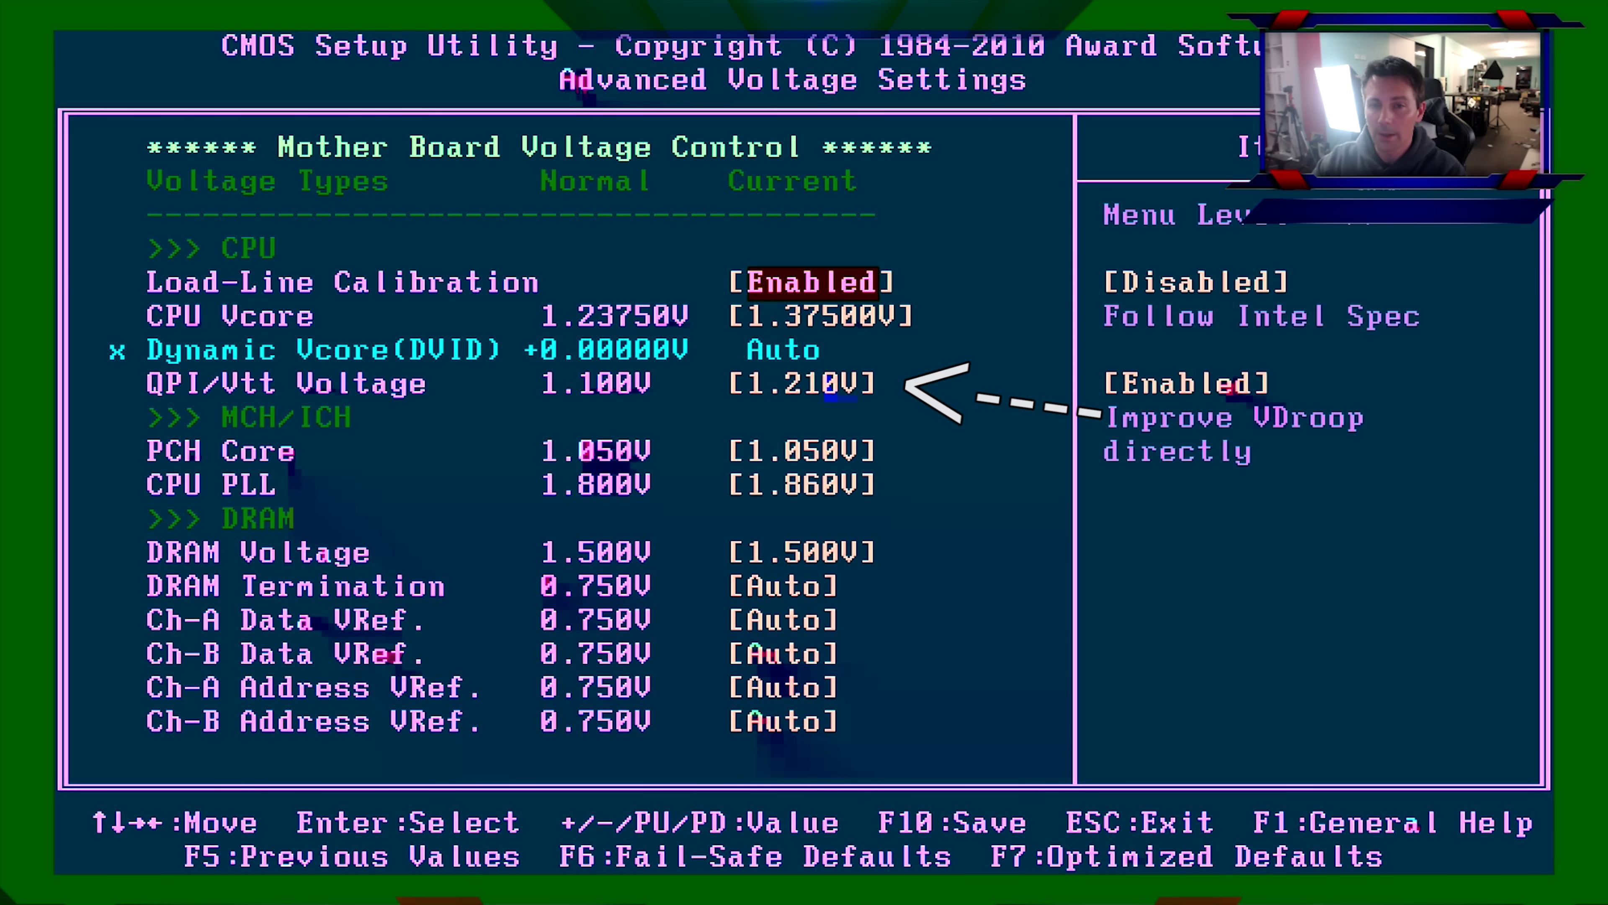
key(Down)
key(Down)
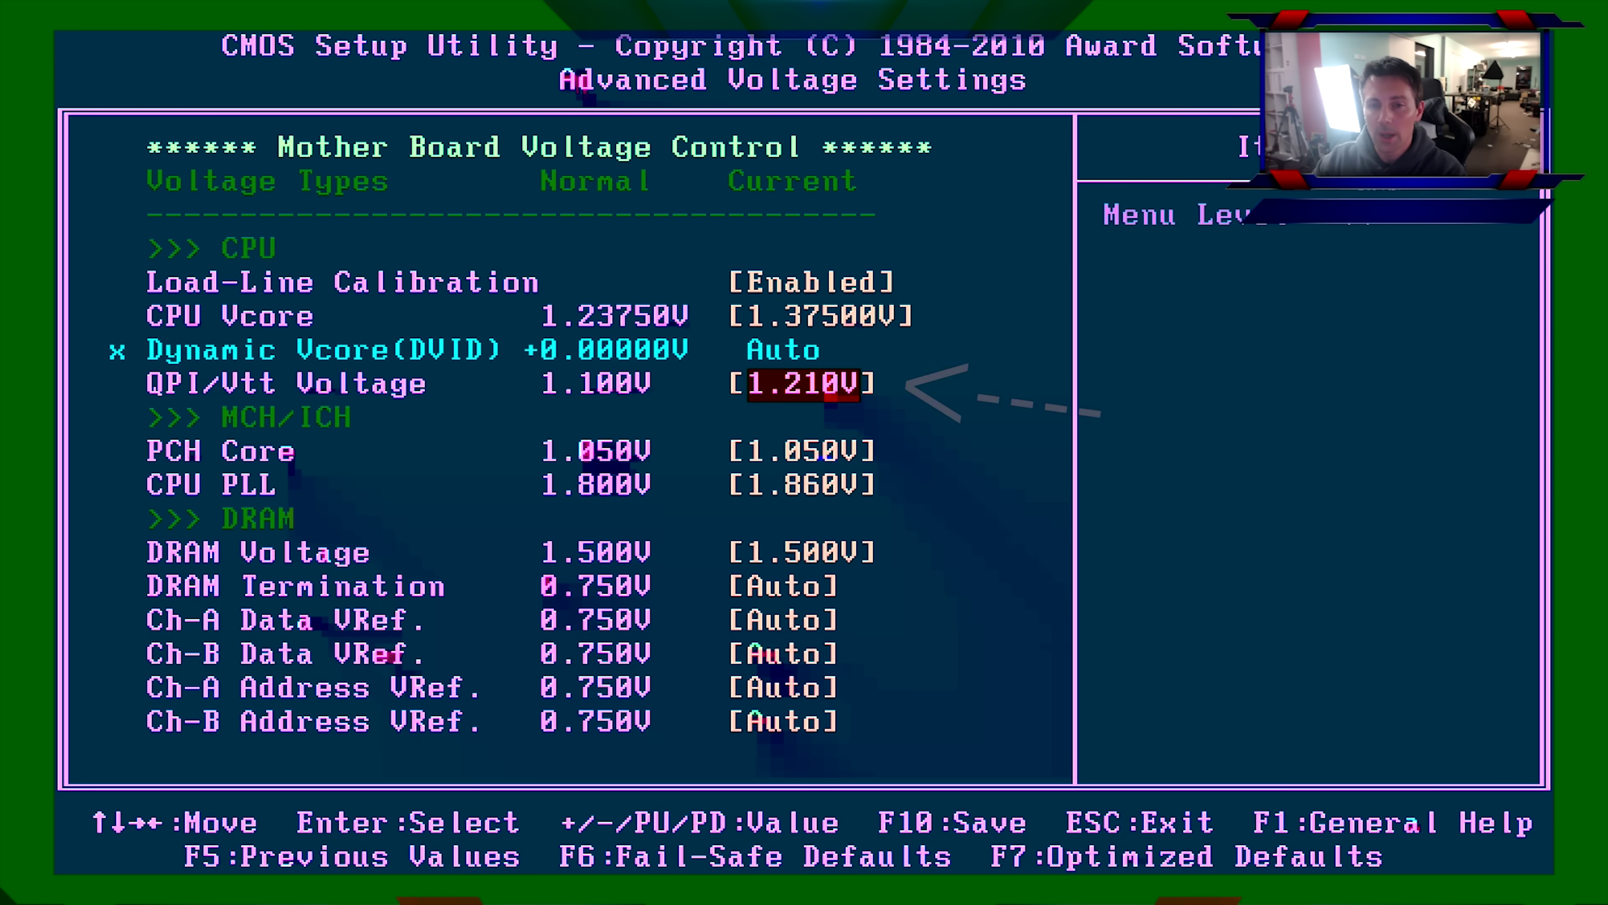
Step QPI/Vtt Voltage through 1.270V, 1.310V and 1.370V, settling at 1.350V.
key(plus)
key(plus)
key(plus)
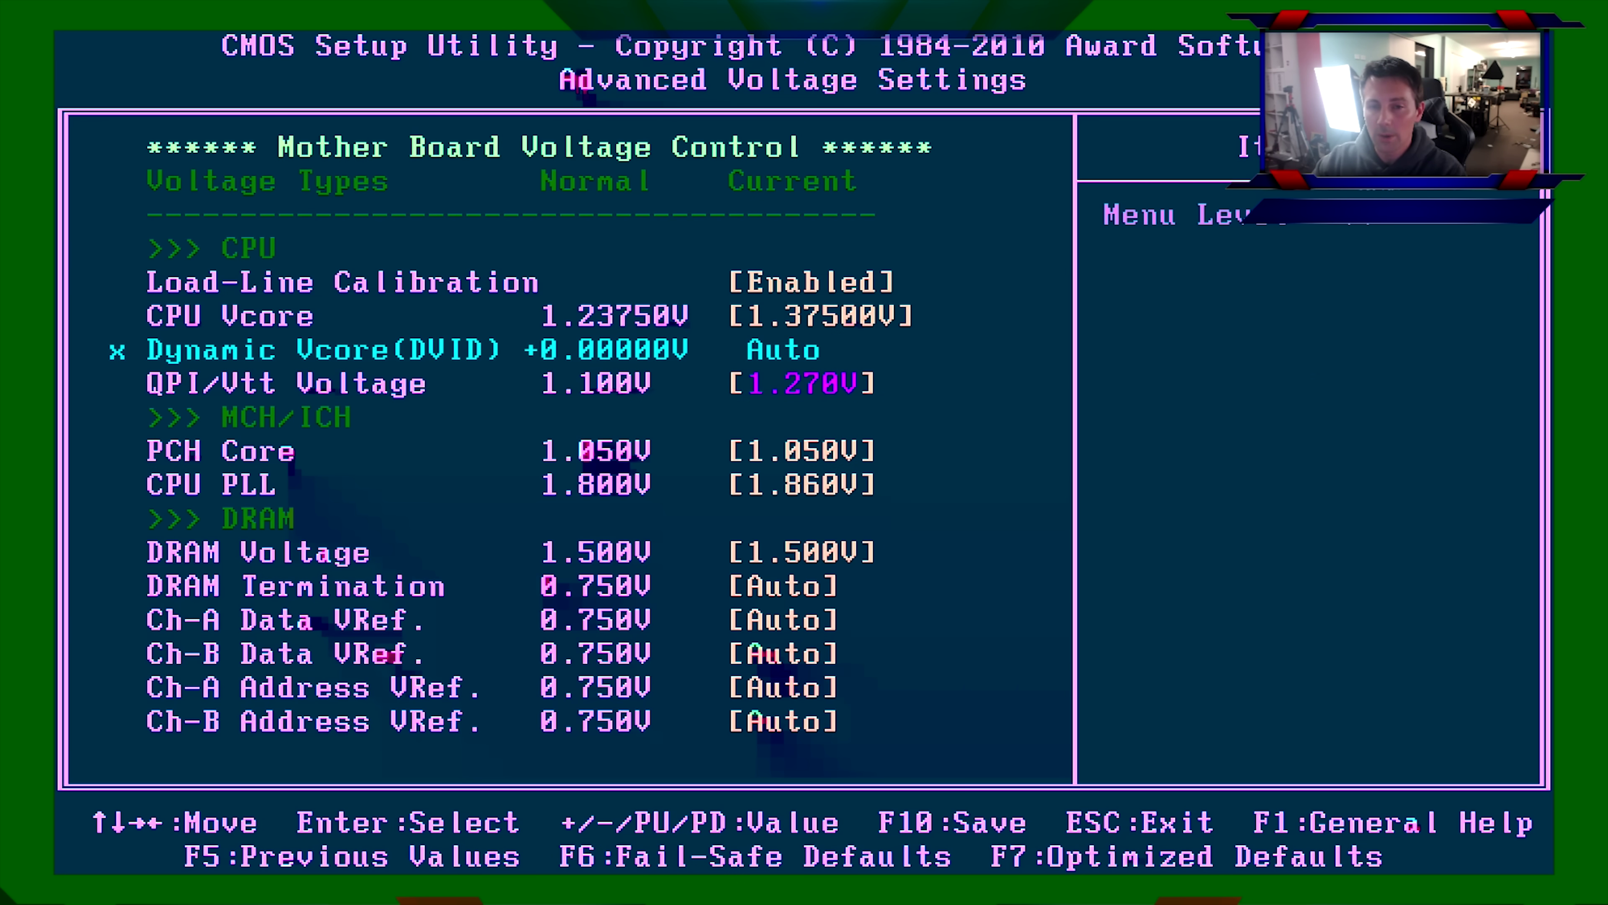
key(plus)
key(plus)
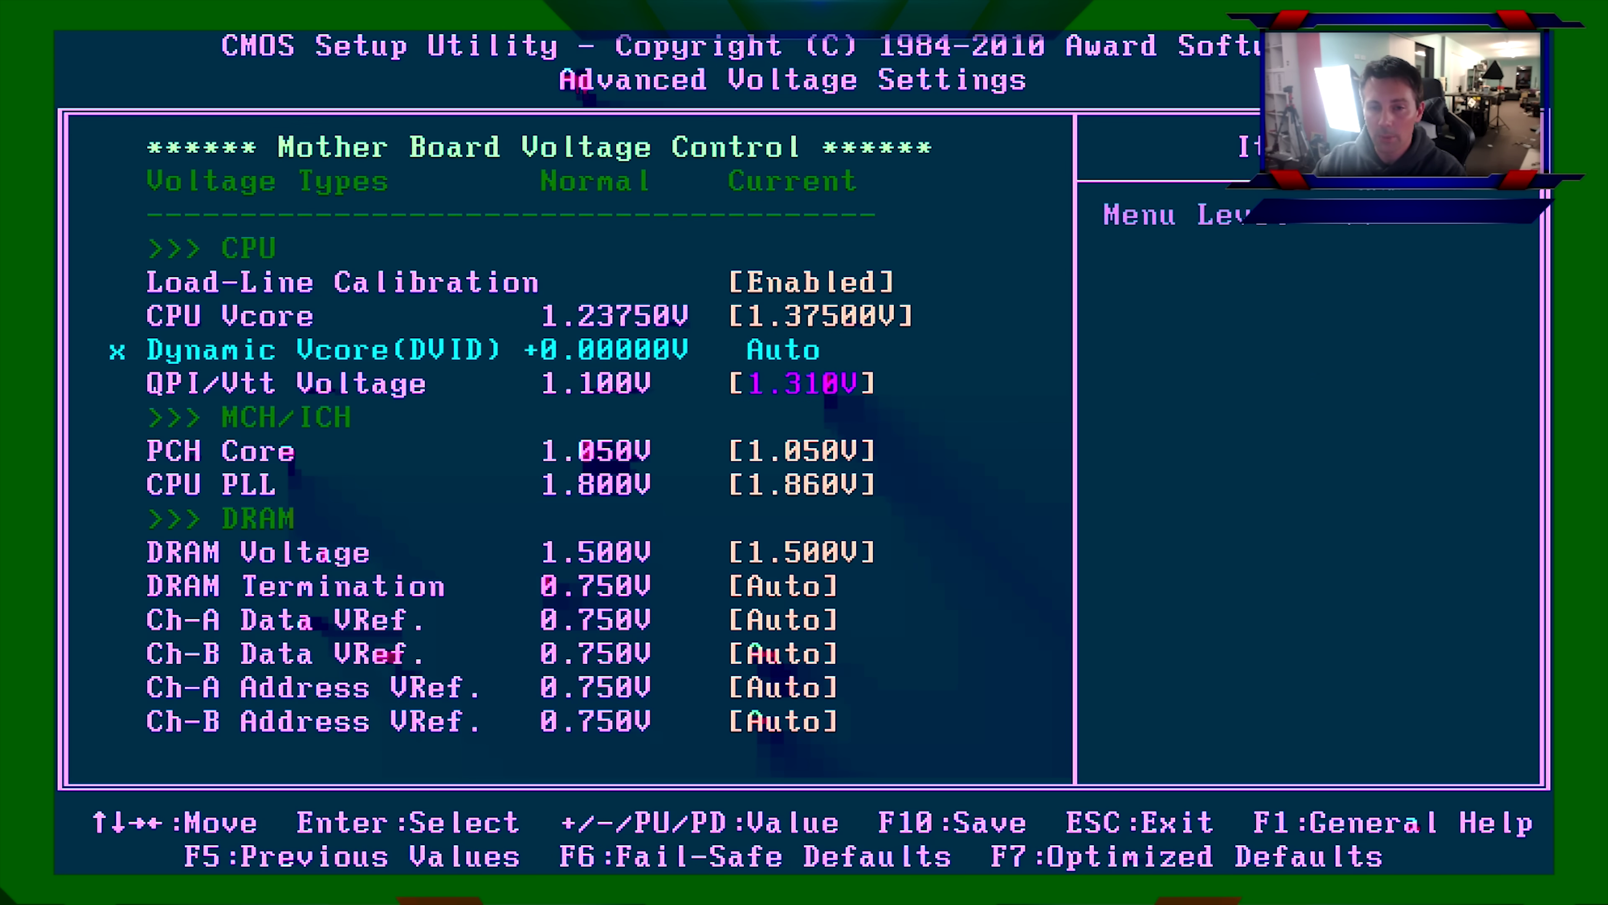
key(plus)
key(plus)
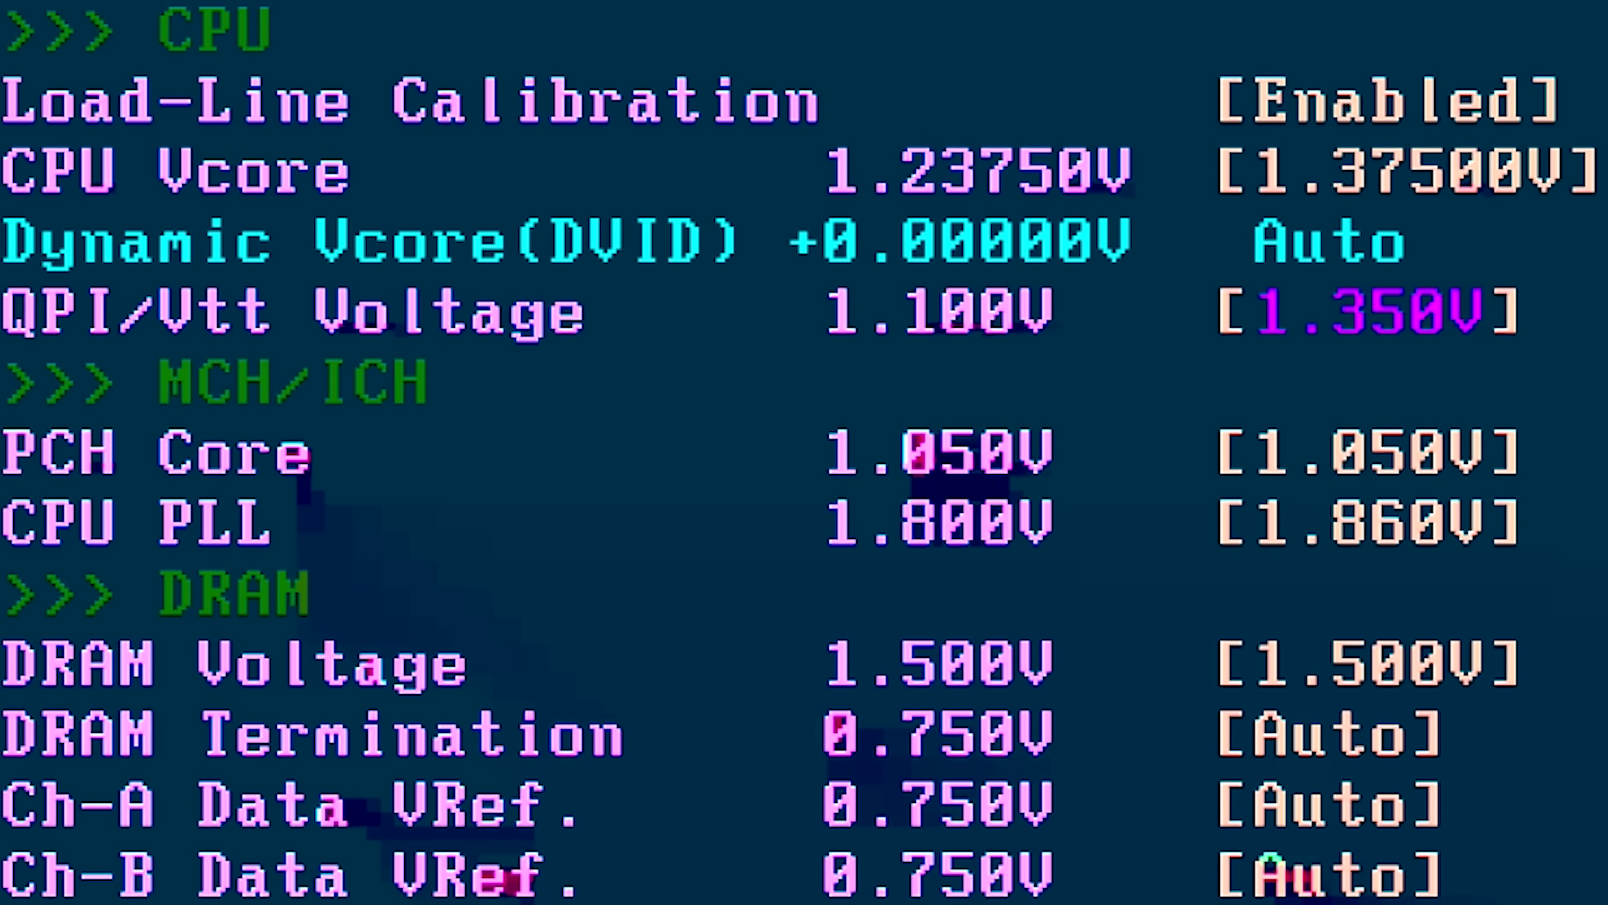
key(plus)
key(minus)
key(minus)
key(minus)
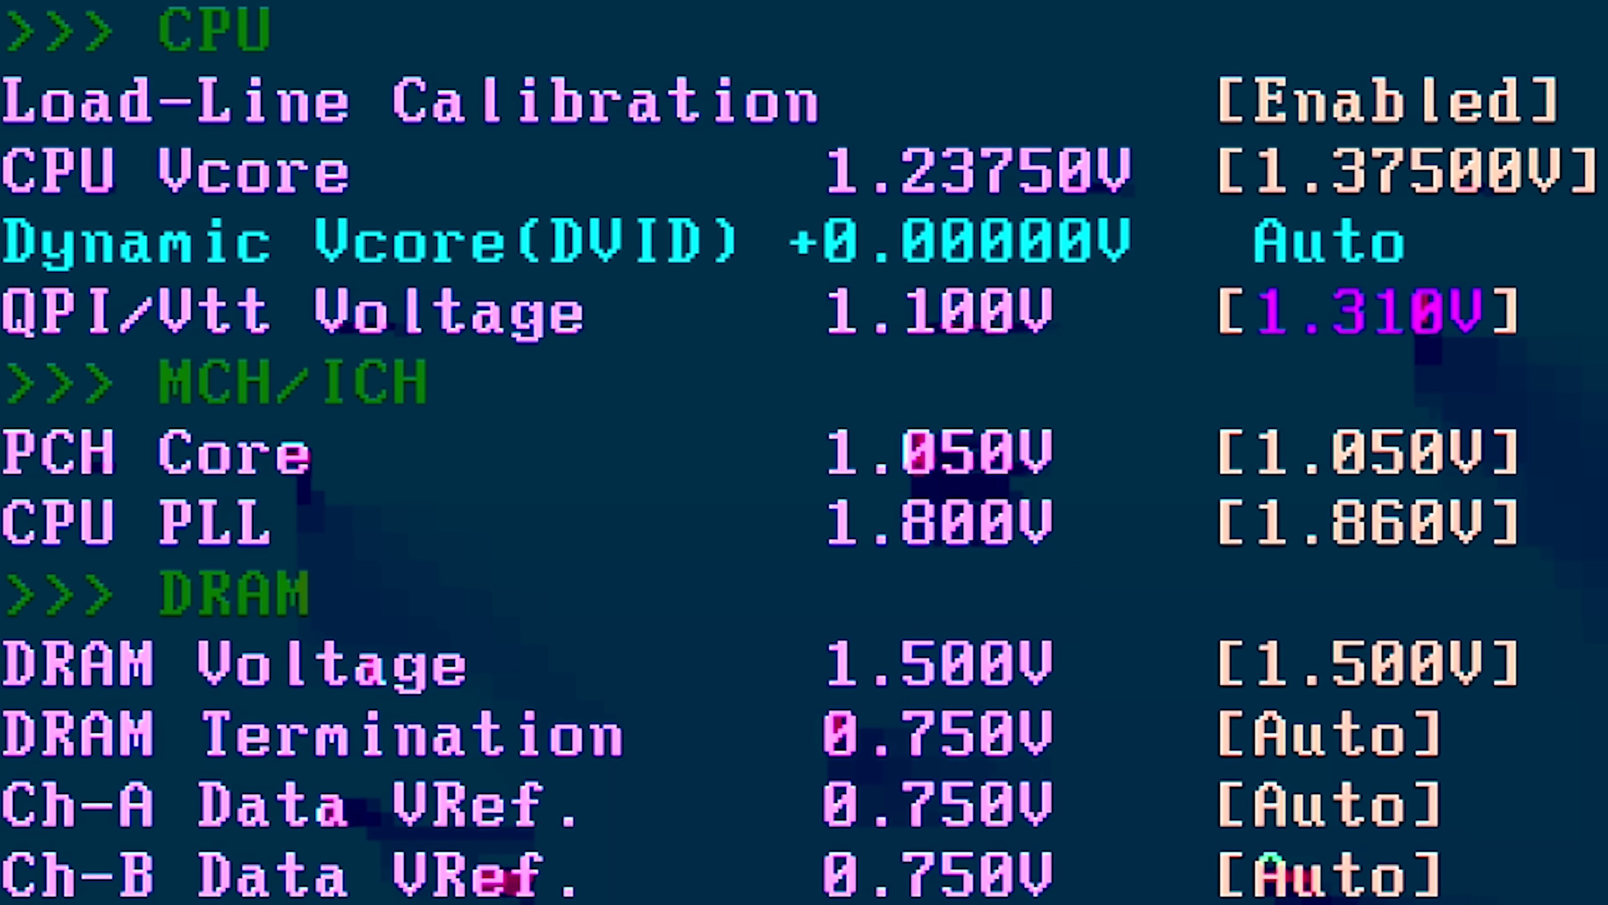
key(plus)
key(plus)
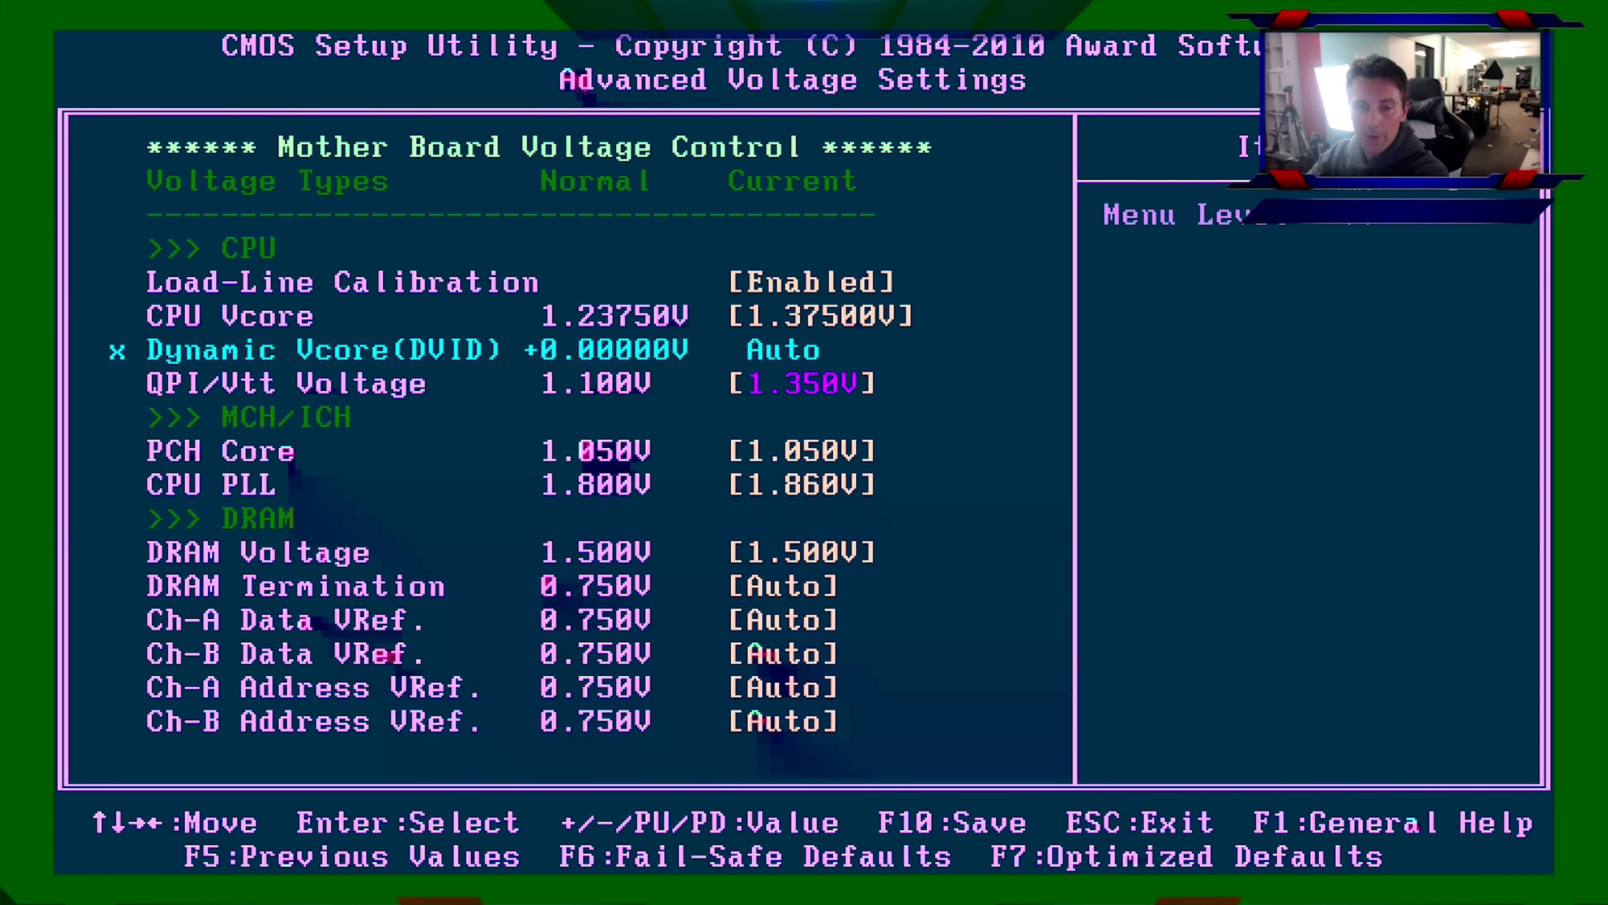
Look over the PCH Core and CPU PLL voltages, then go to Advanced Frequency Settings.
key(Down)
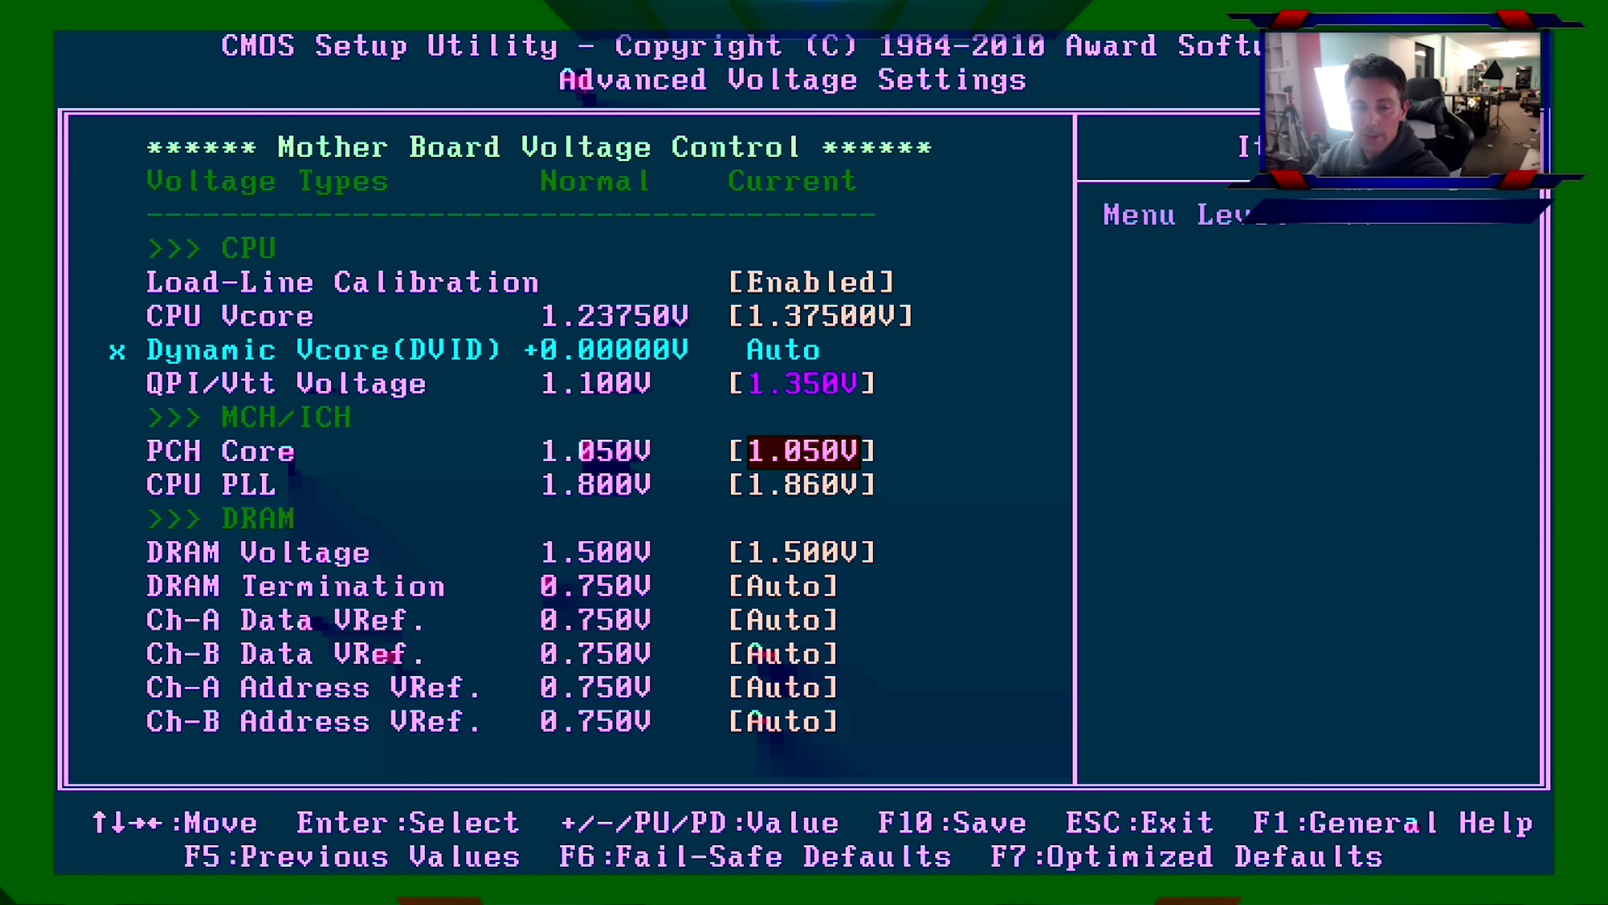
key(Down)
key(Escape)
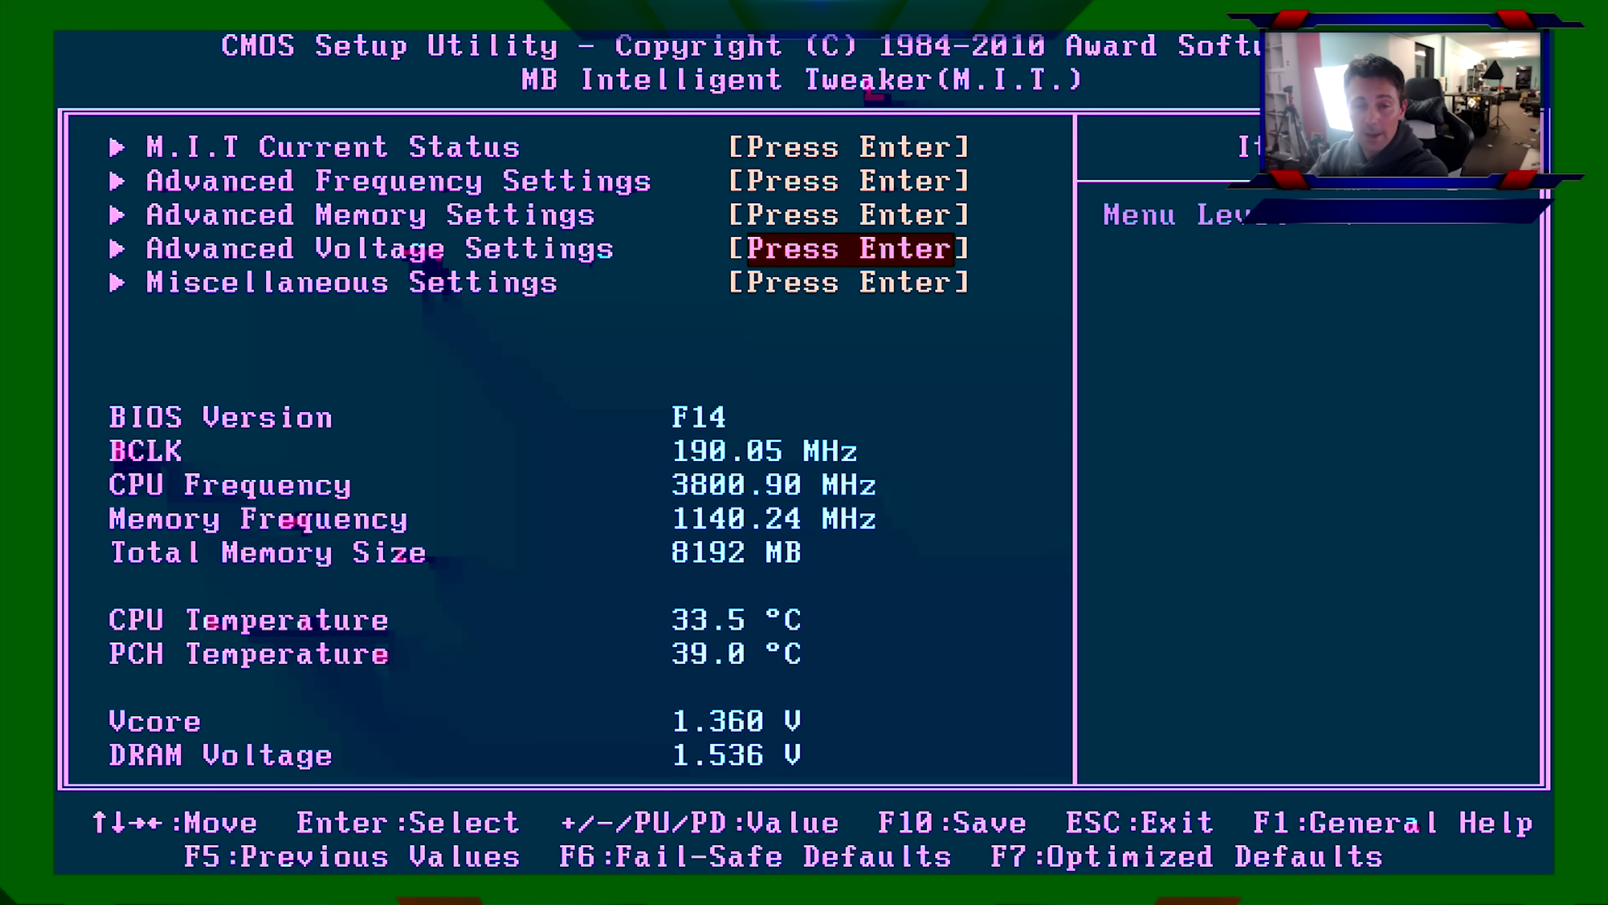
key(Return)
key(Down)
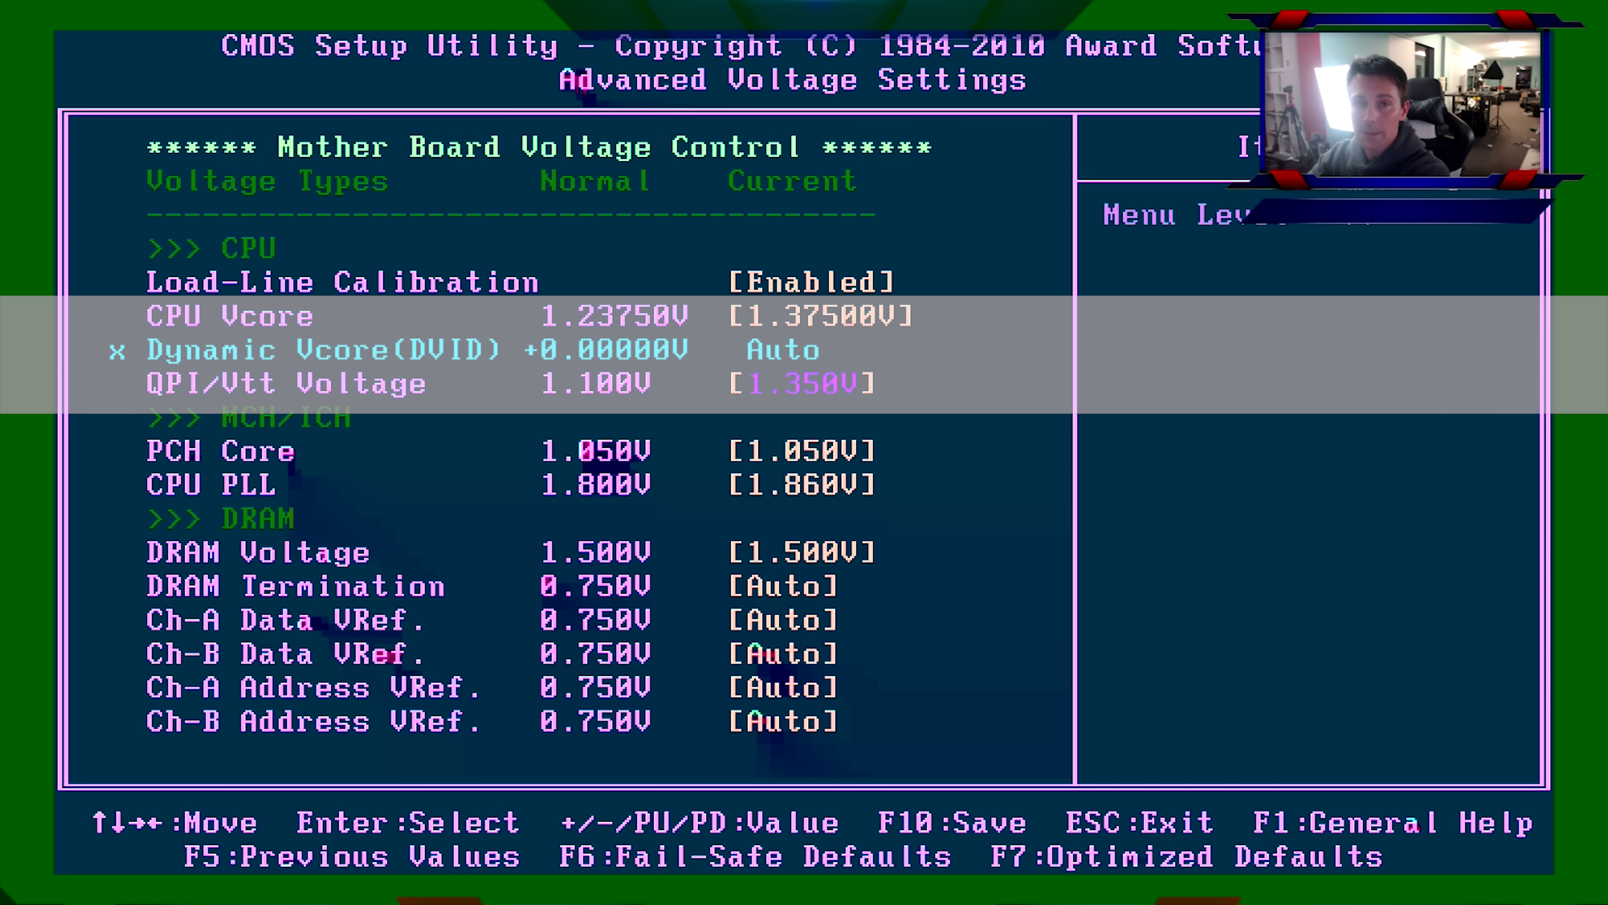
key(Escape)
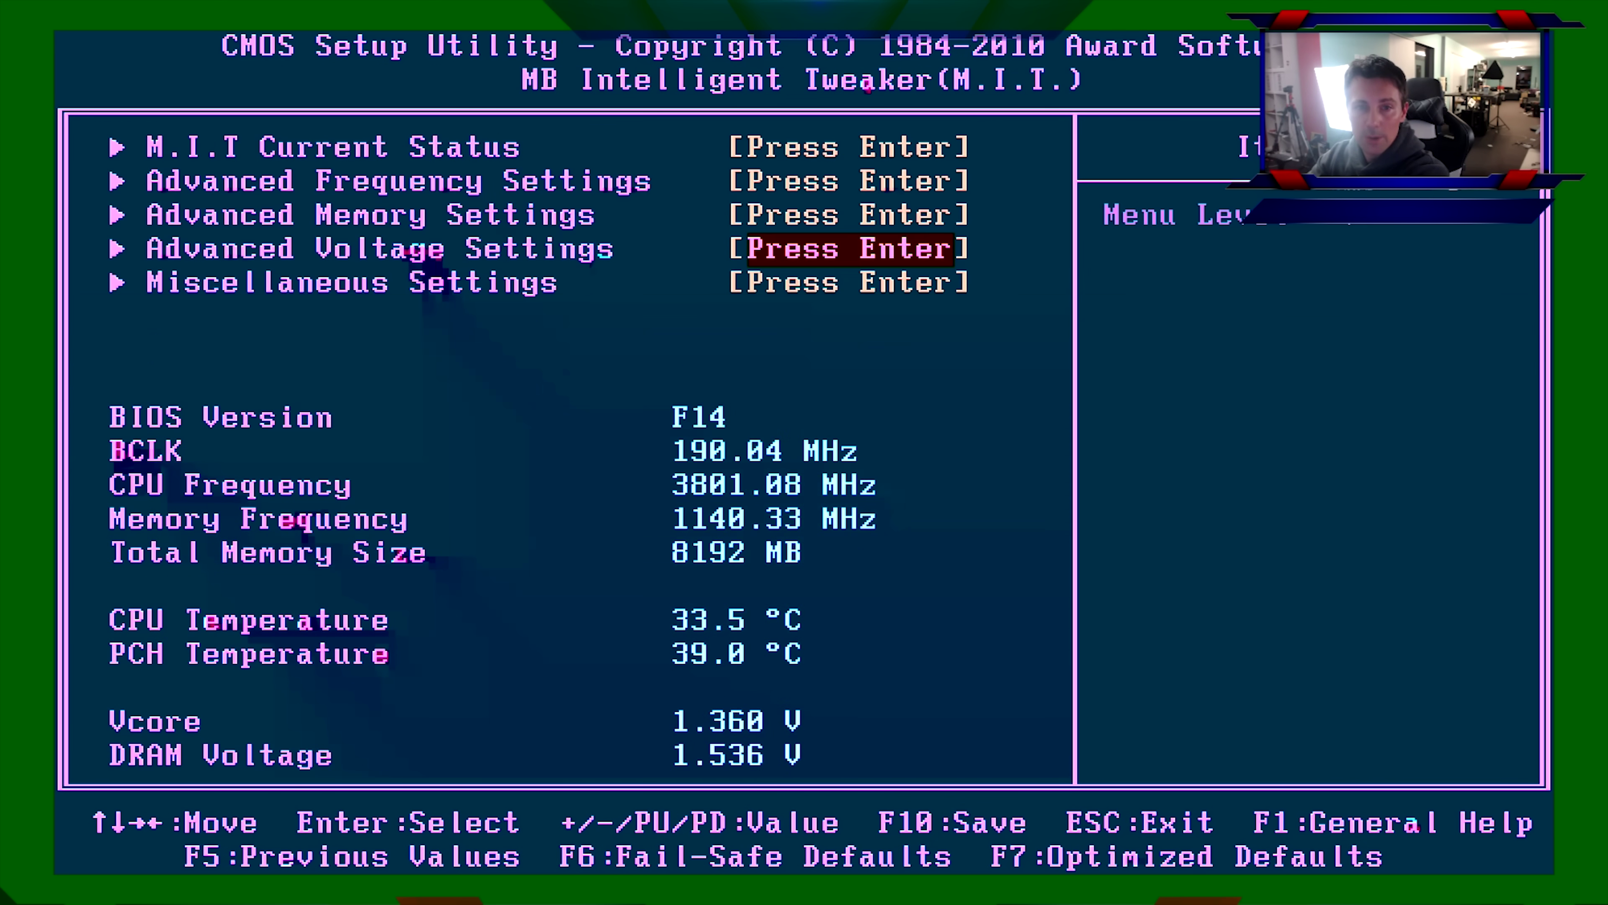
key(Up)
key(Up)
key(Return)
Check the frequency page, confirming BCLK Frequency is 200.
key(Down)
key(Down)
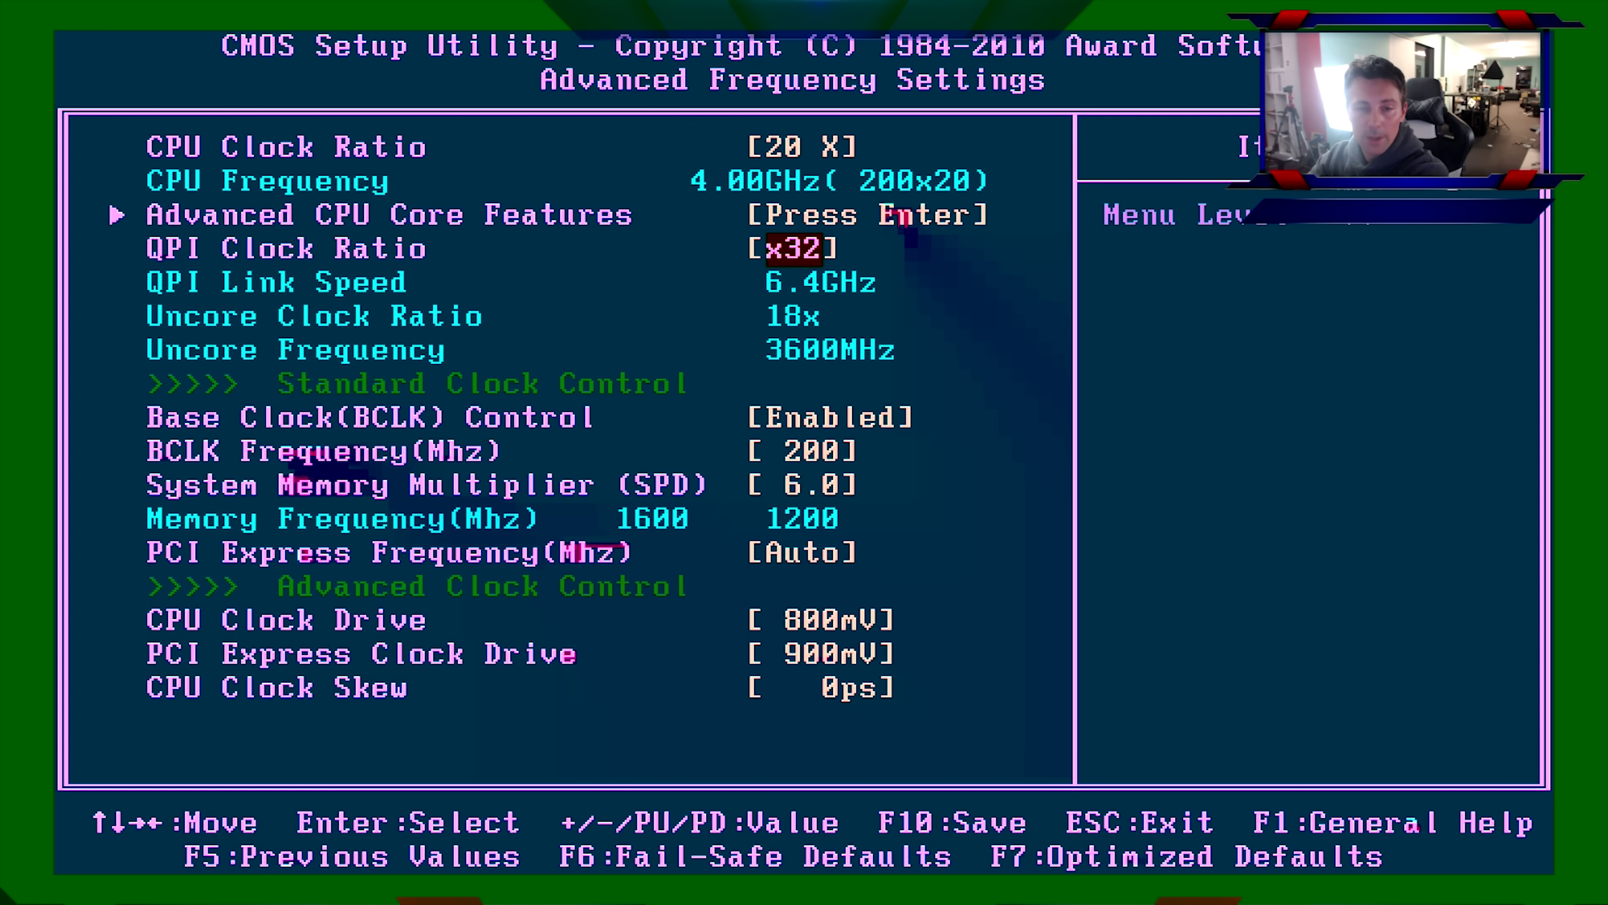
key(Down)
key(Up)
key(Down)
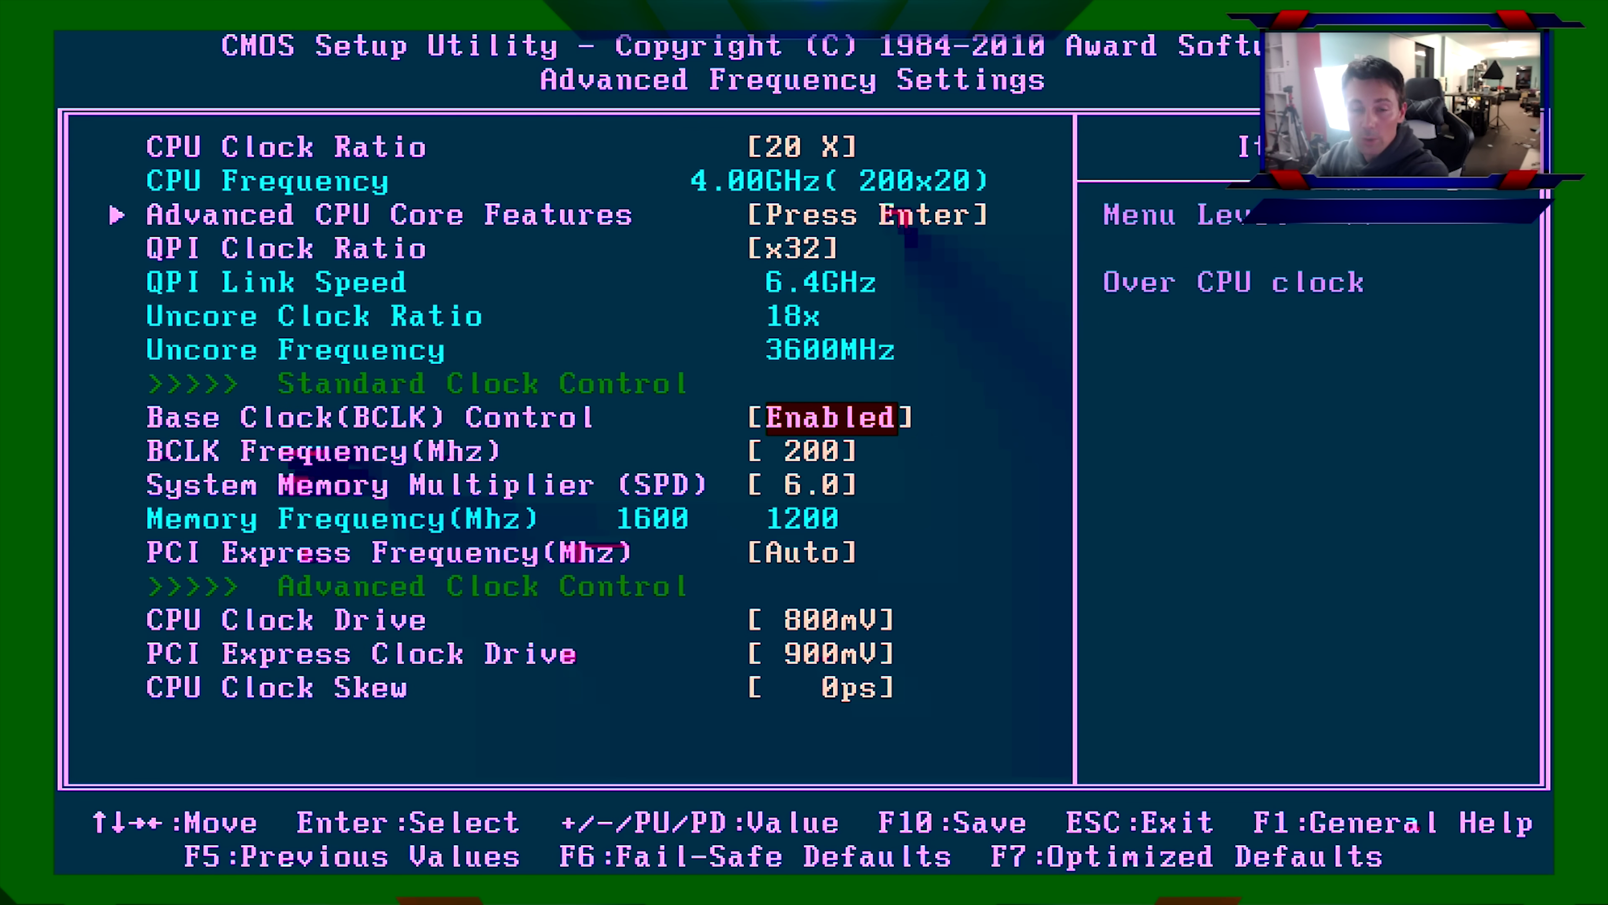
key(Down)
key(Up)
key(Up)
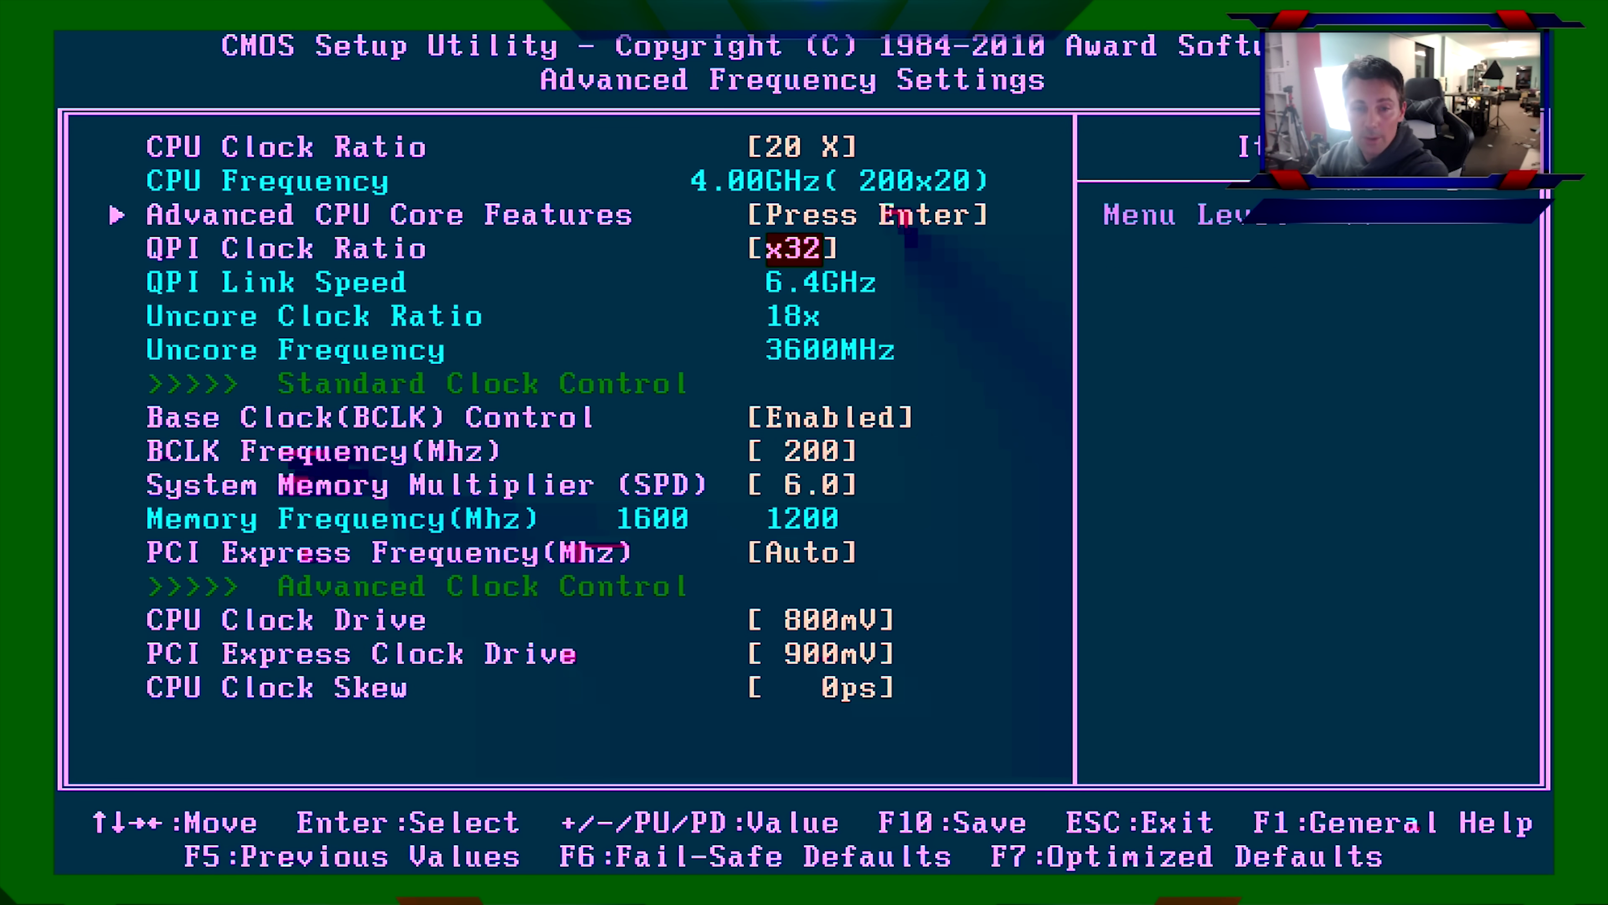
key(Down)
Choose Save & Exit Setup from the main menu, then view the stress test statistics.
key(Escape)
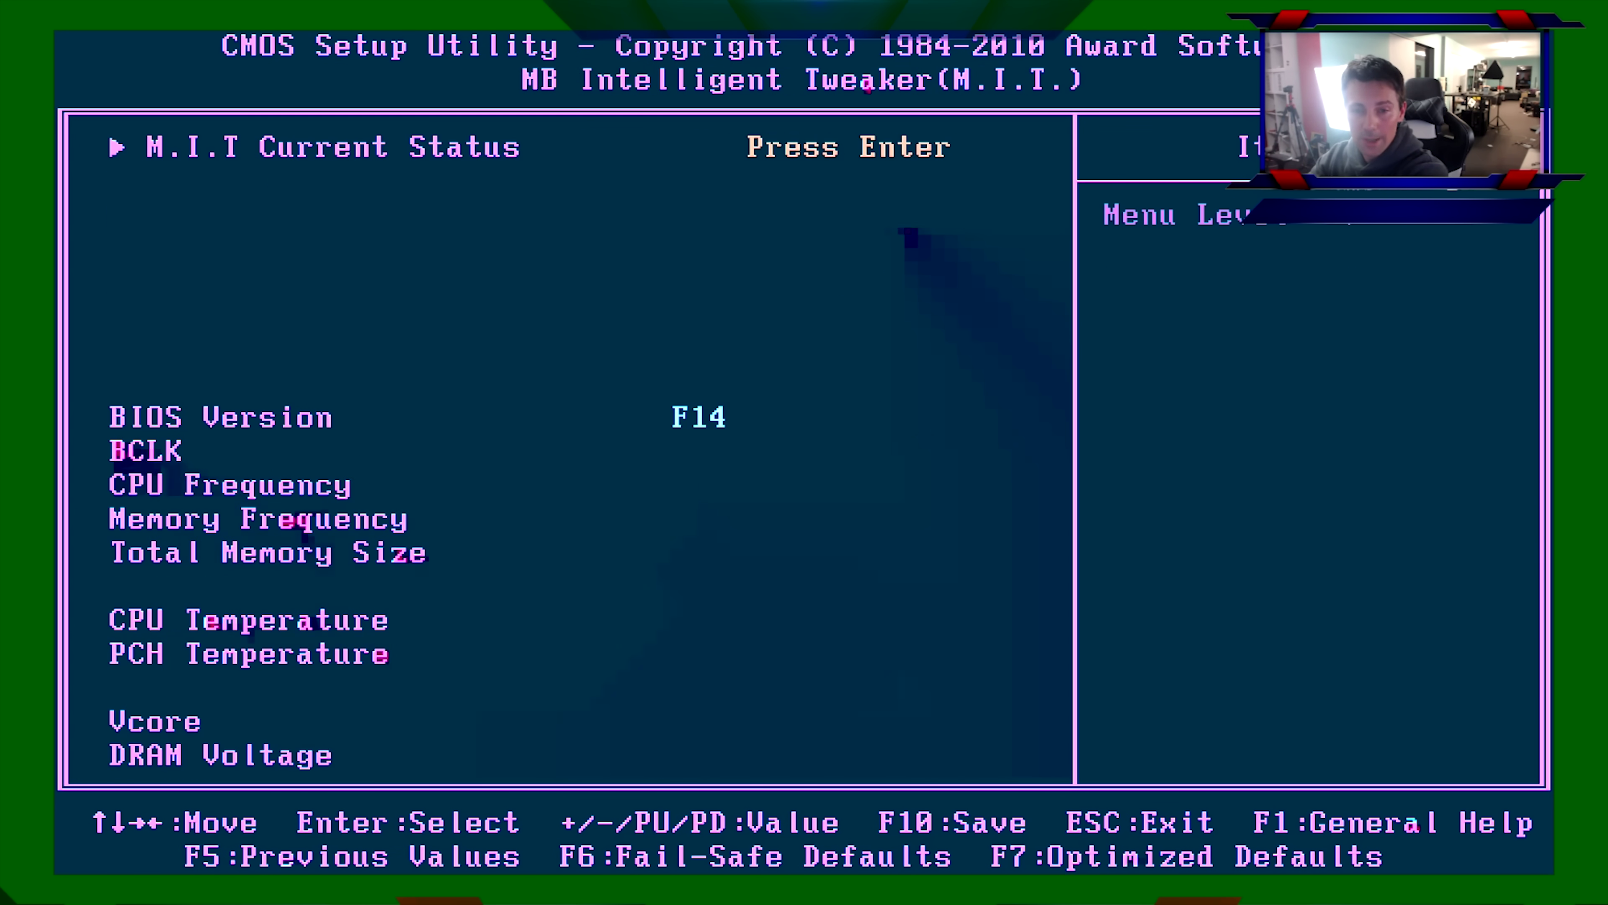
key(Escape)
key(Right)
key(Down)
key(Down)
key(Down)
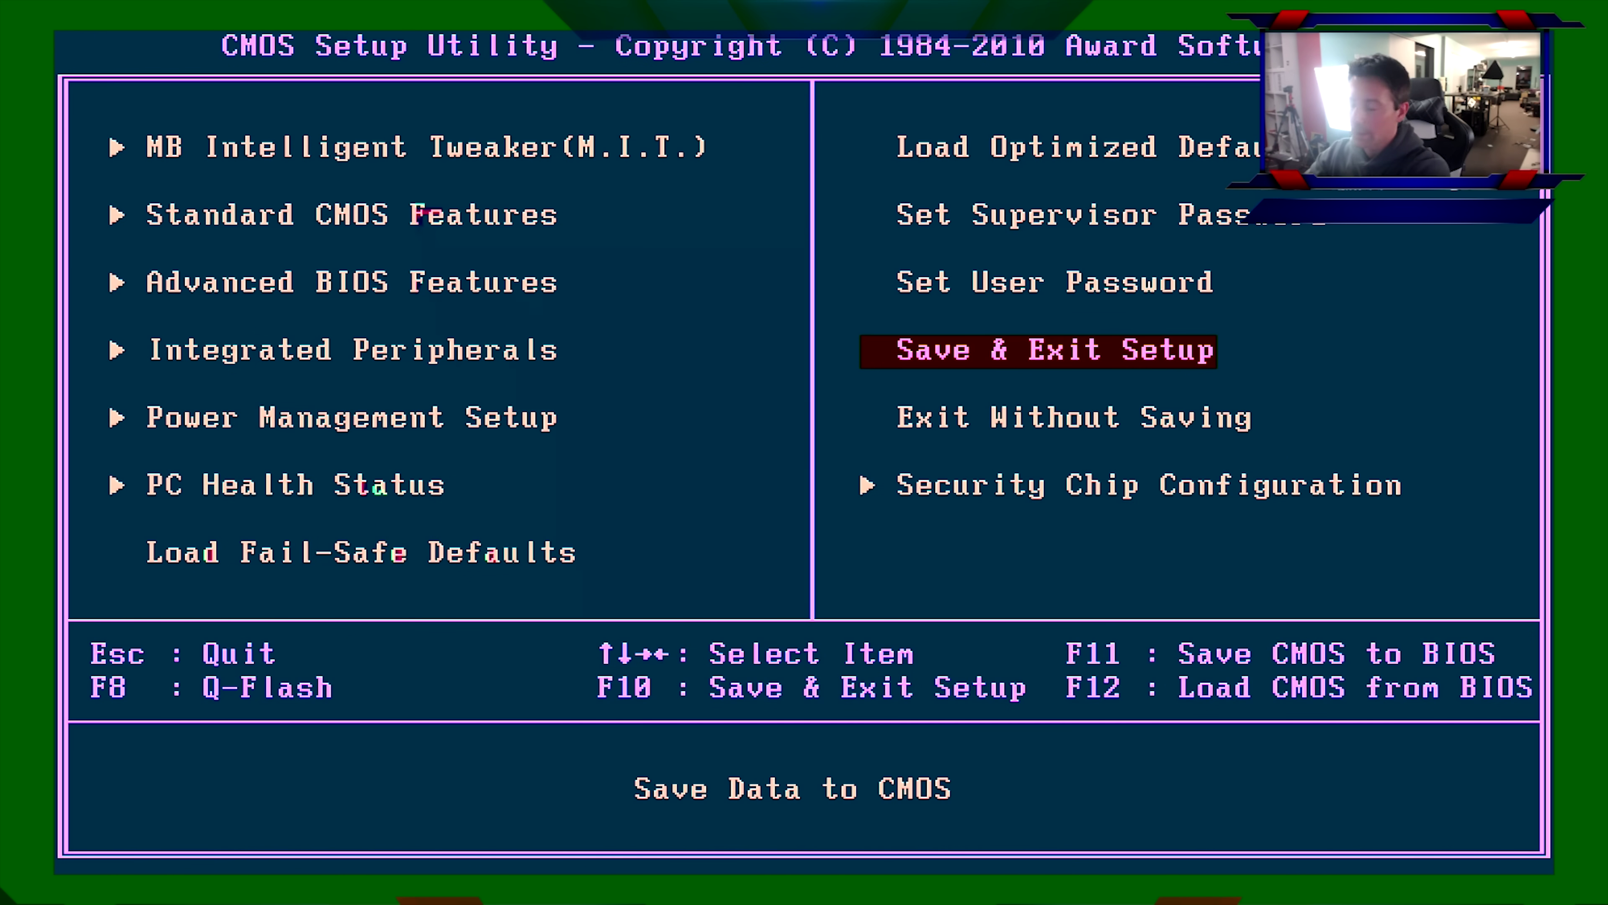
key(Return)
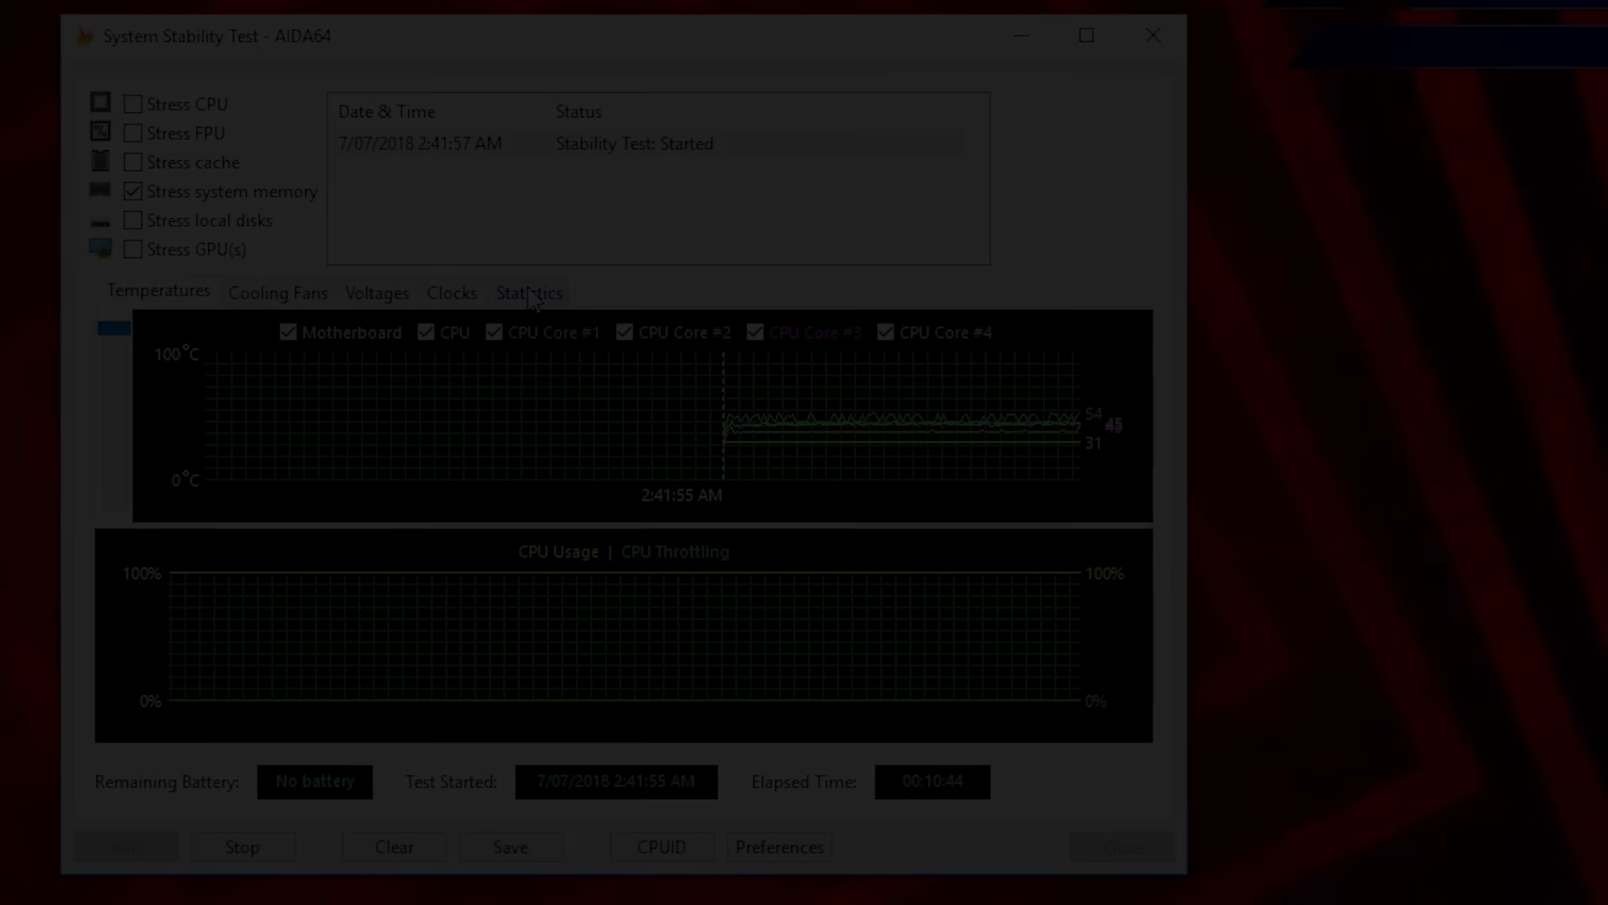
click(570, 294)
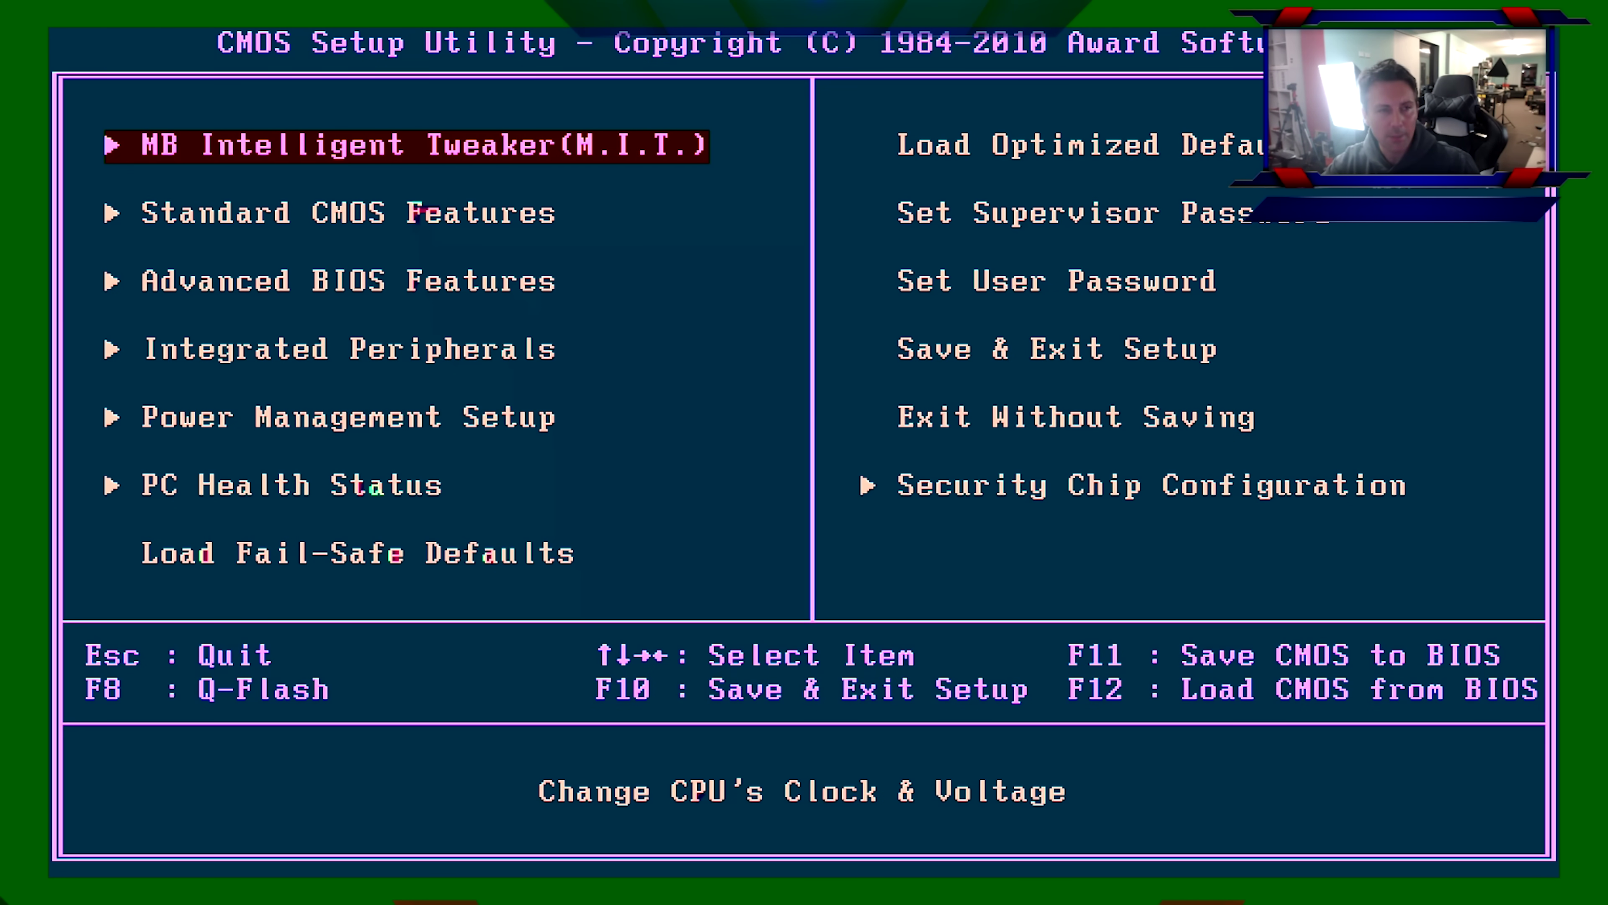
Set System Memory Multiplier to 8.0 in Advanced Frequency Settings for 1600 MHz memory.
key(Return)
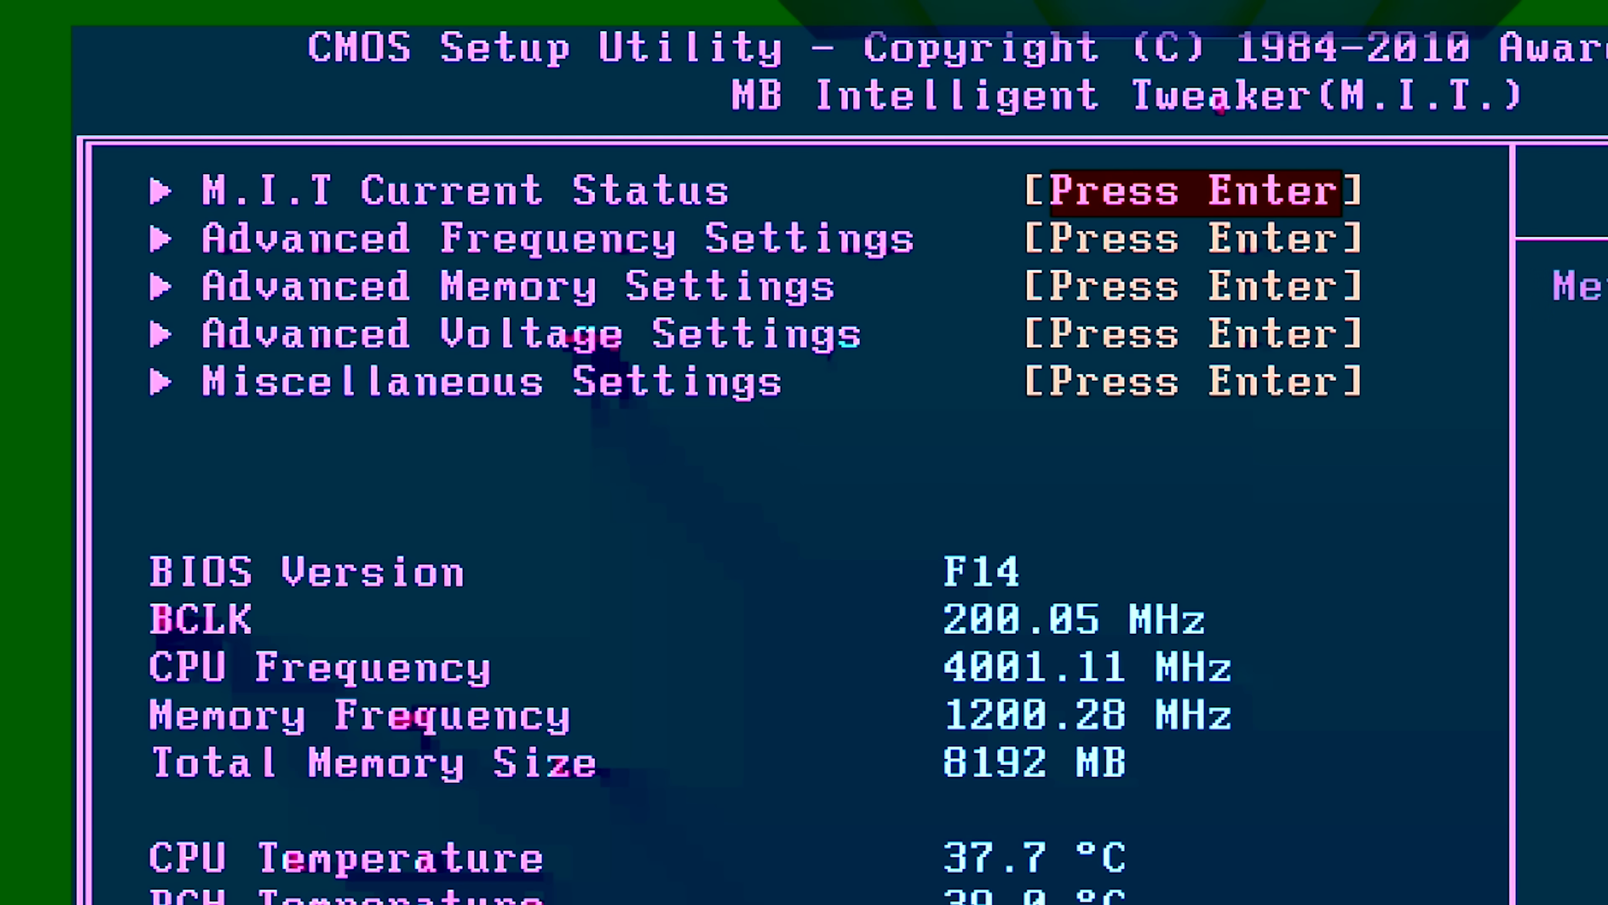
key(Down)
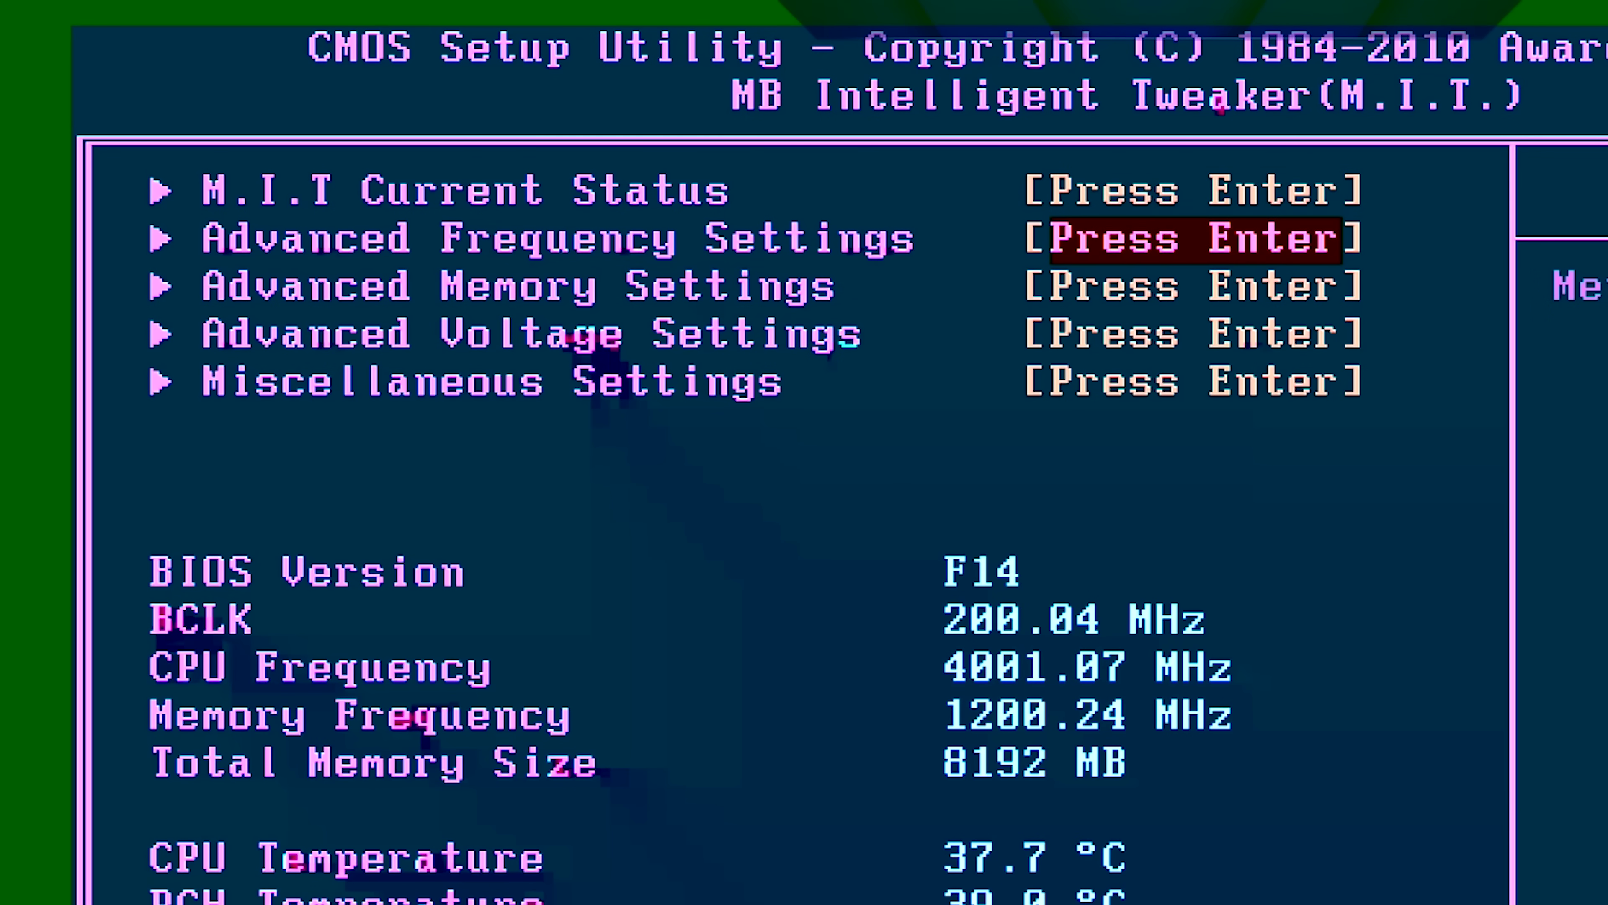
key(Return)
key(Down)
key(Down)
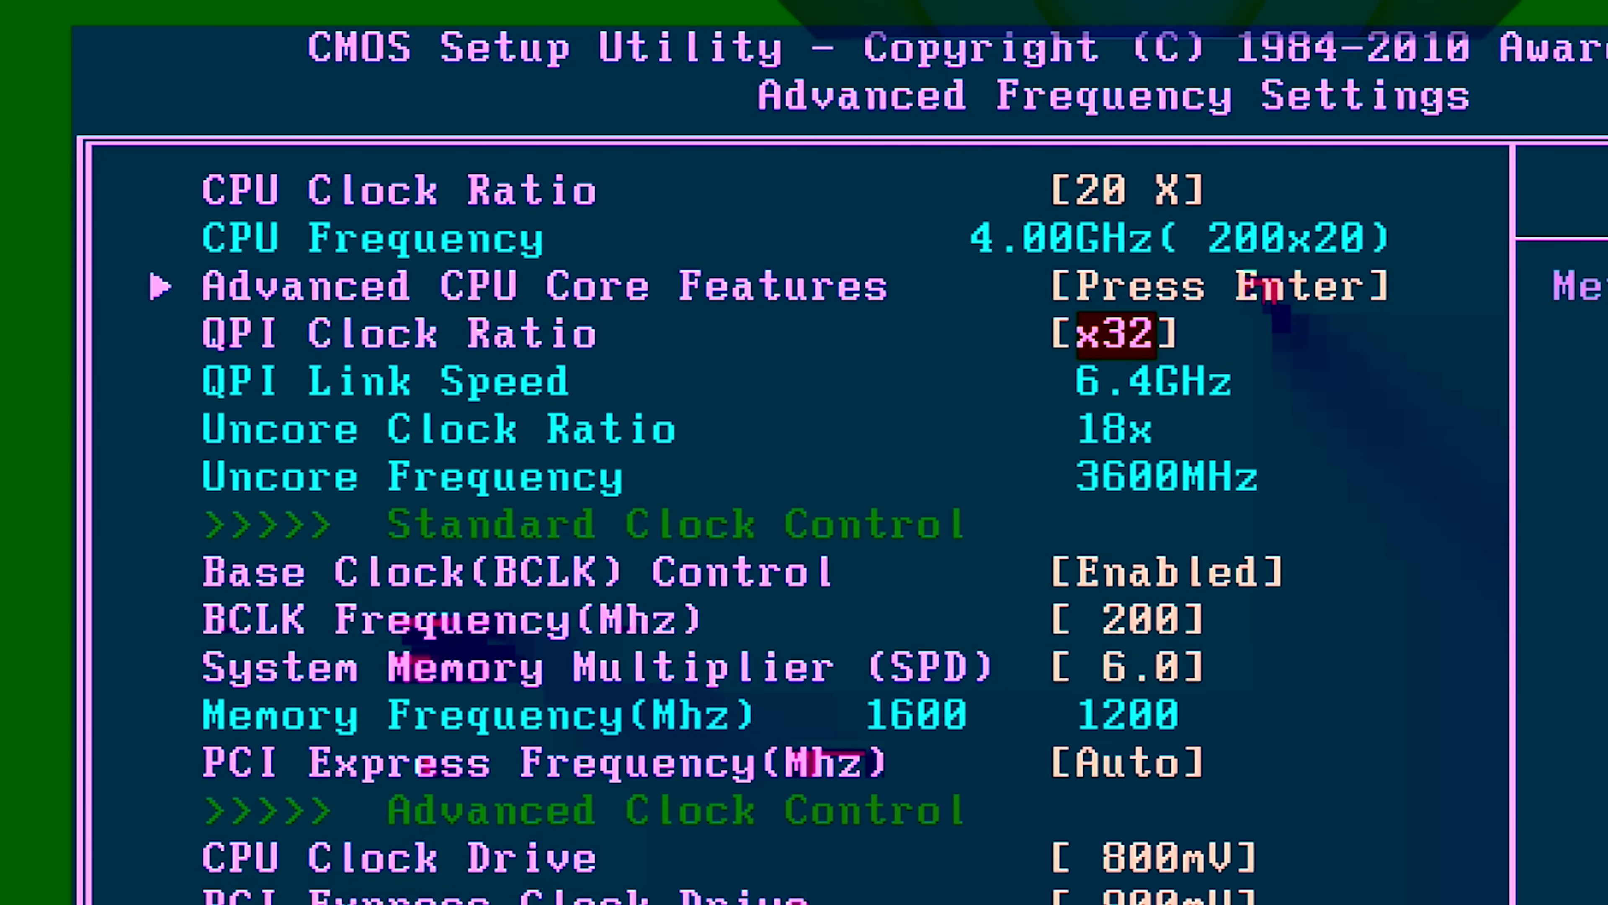
key(Down)
key(Down)
key(Down)
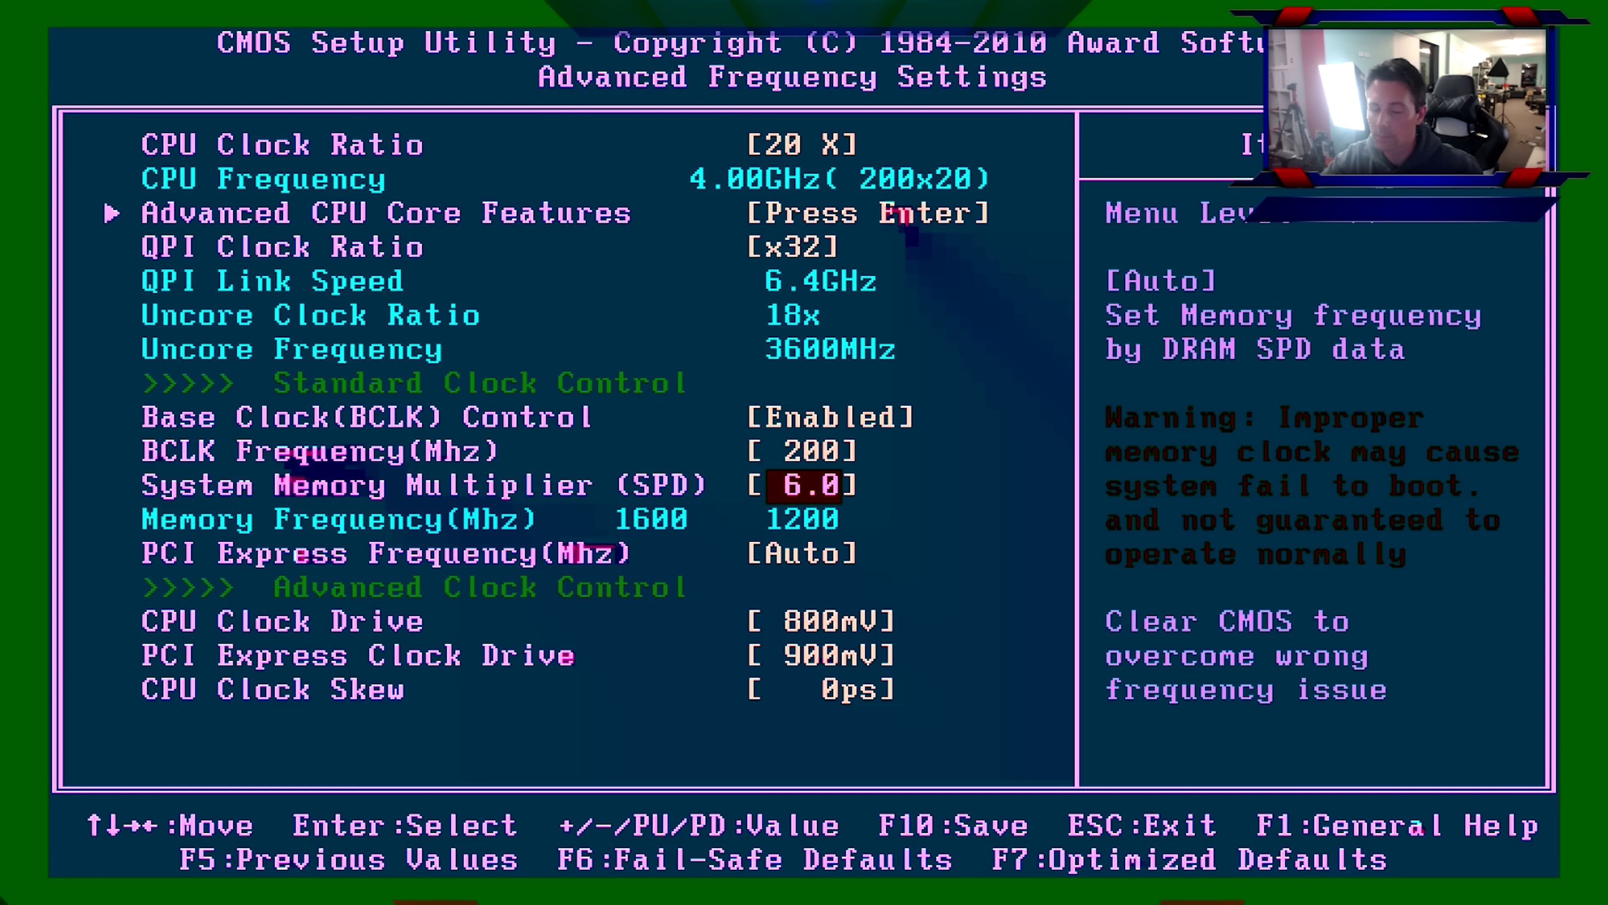
key(Return)
key(Return)
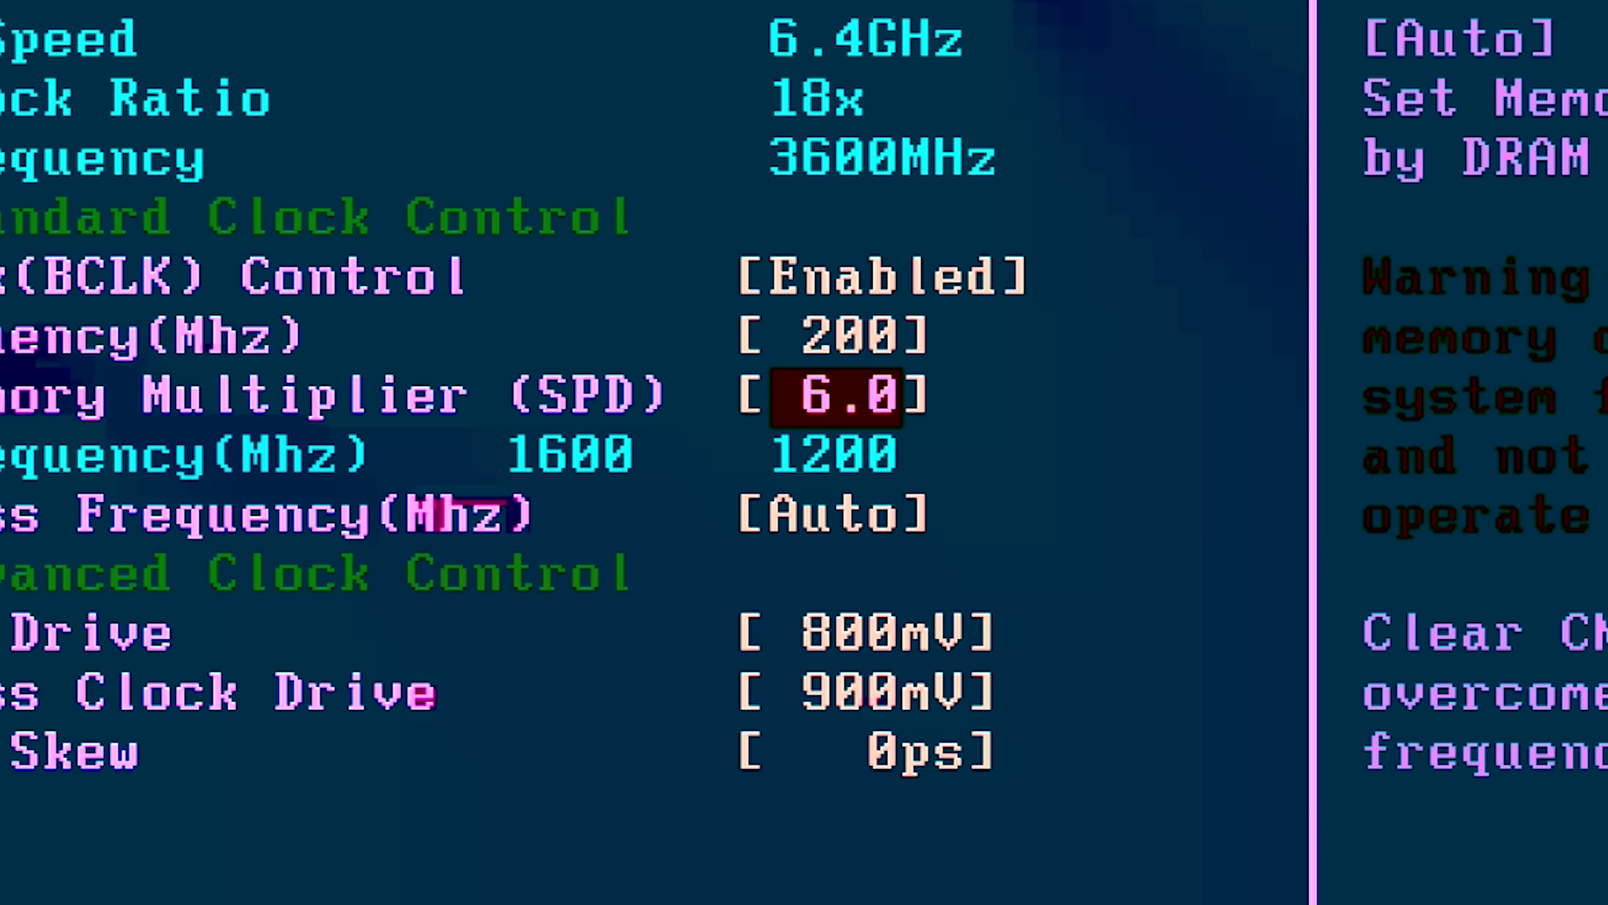
key(Return)
key(Down)
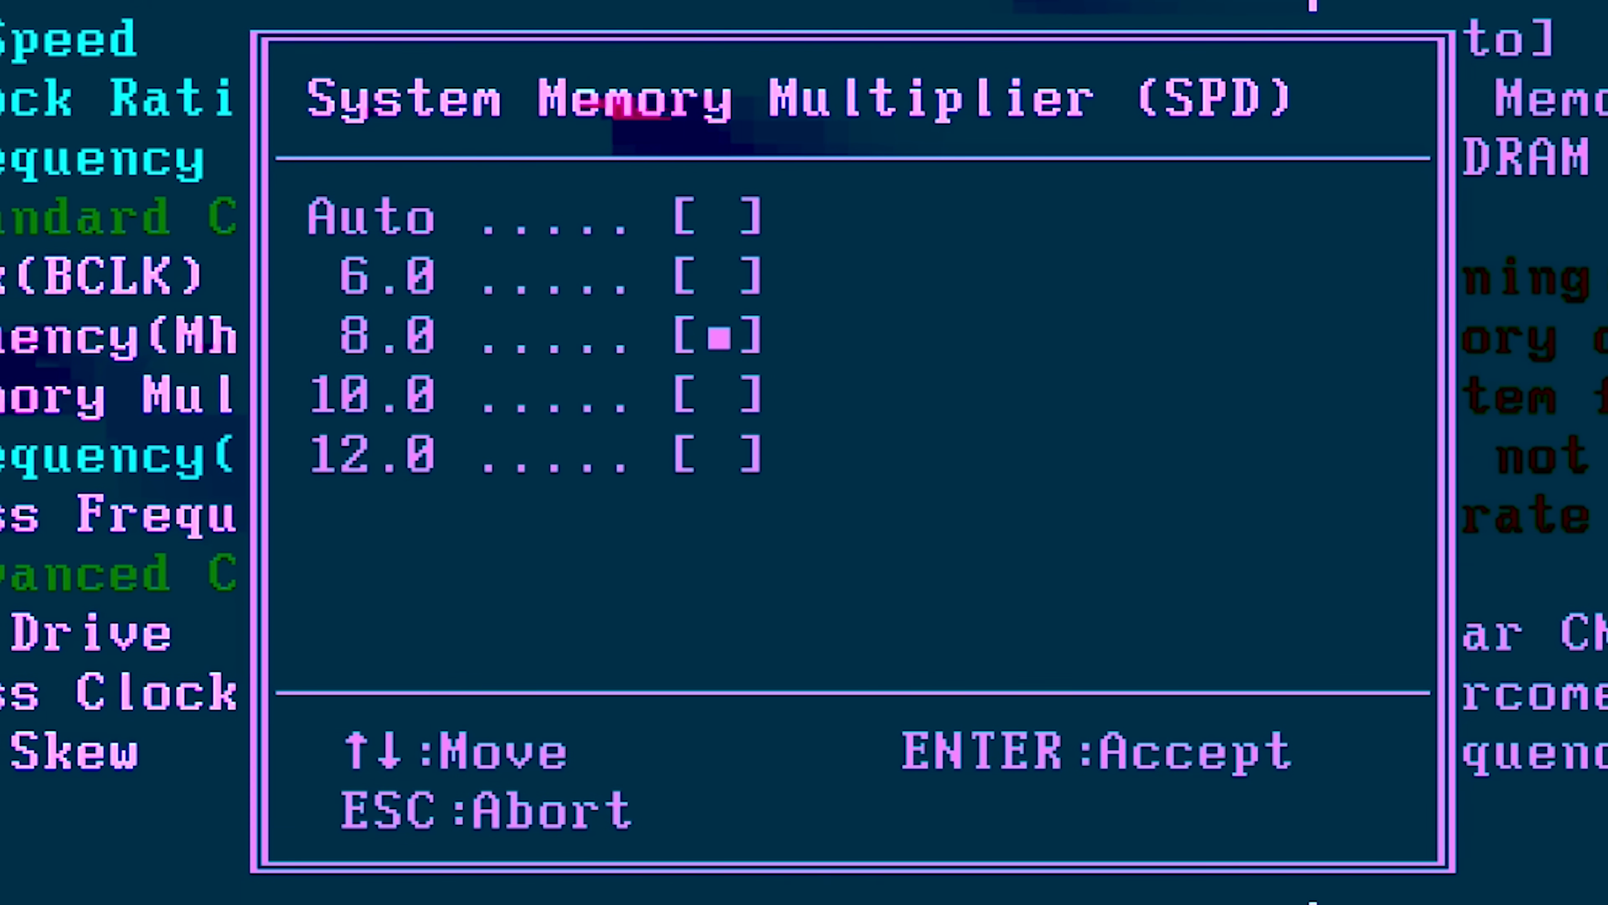
key(Return)
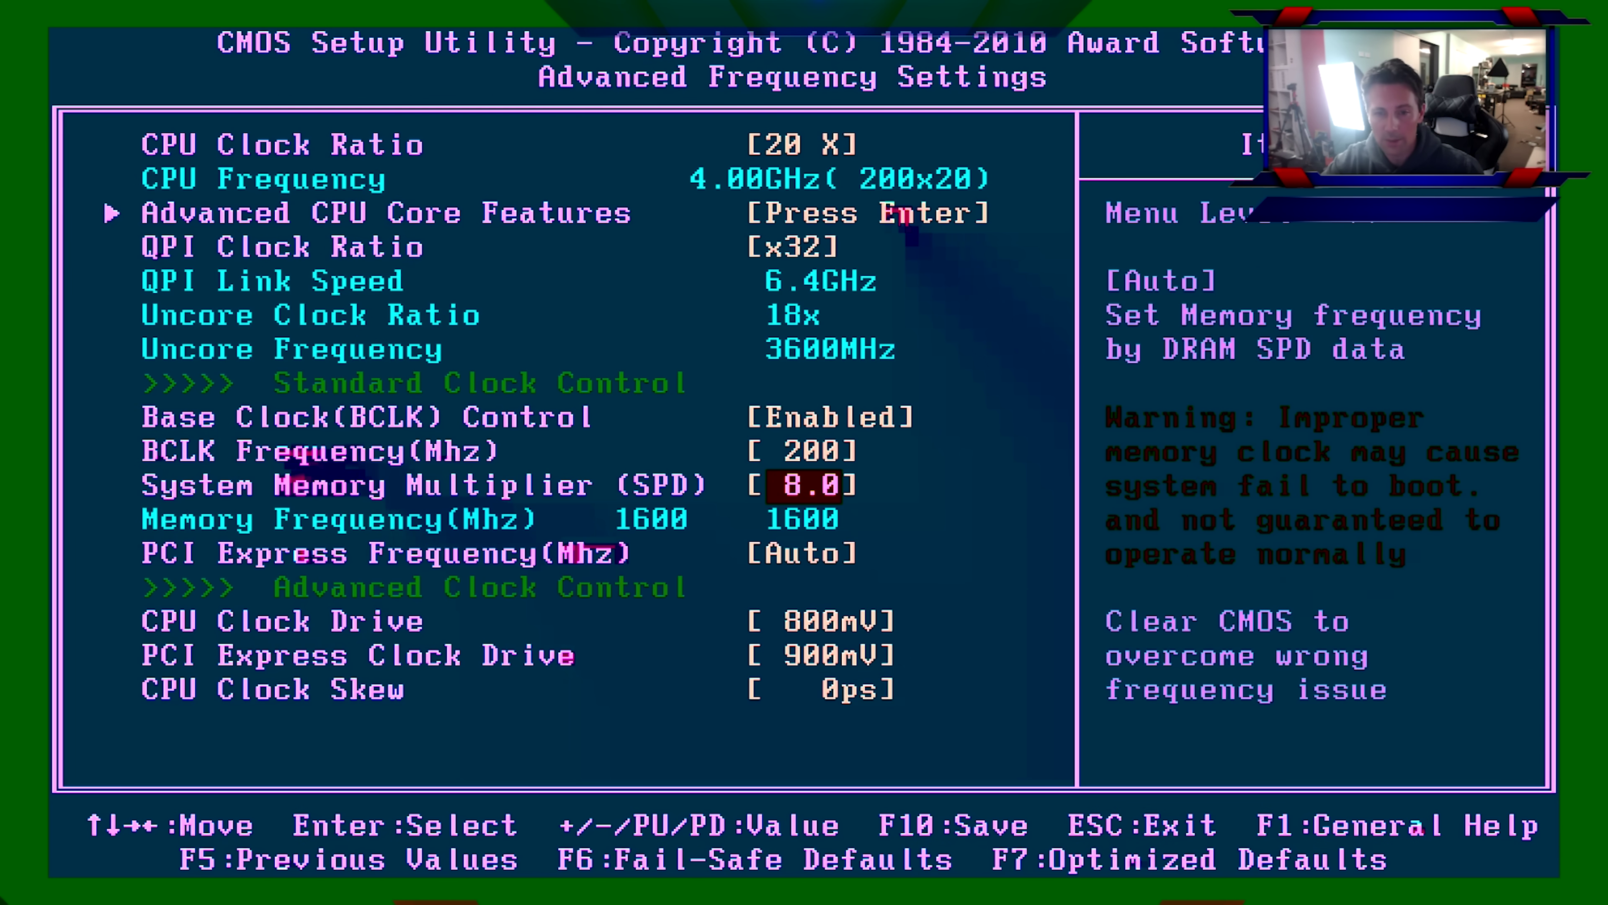
key(Up)
key(Up)
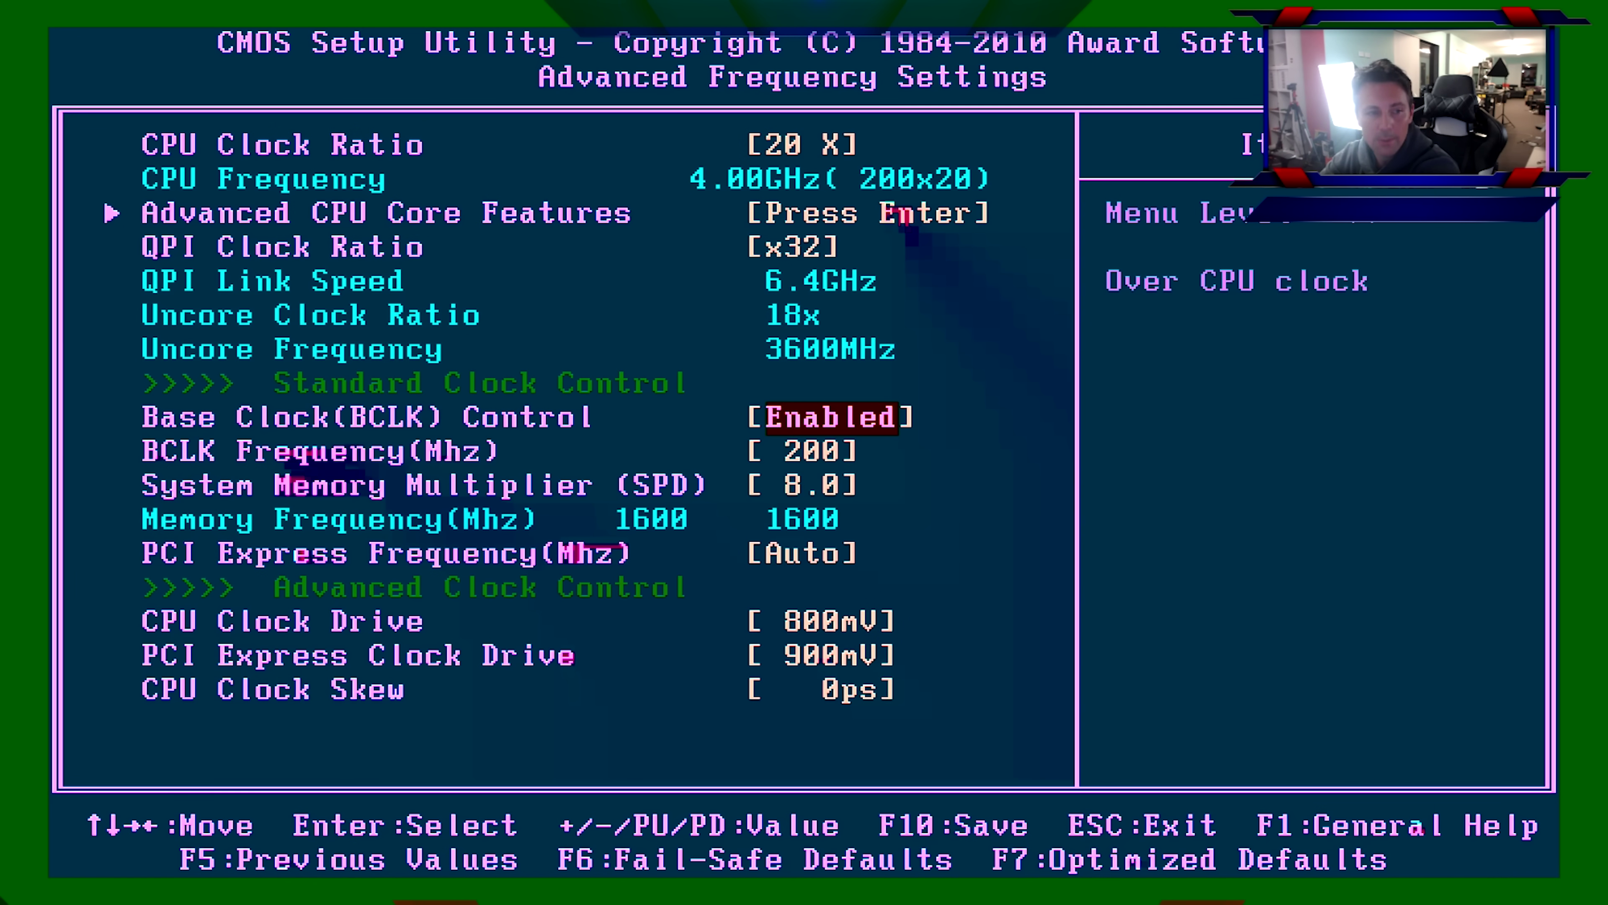
key(Escape)
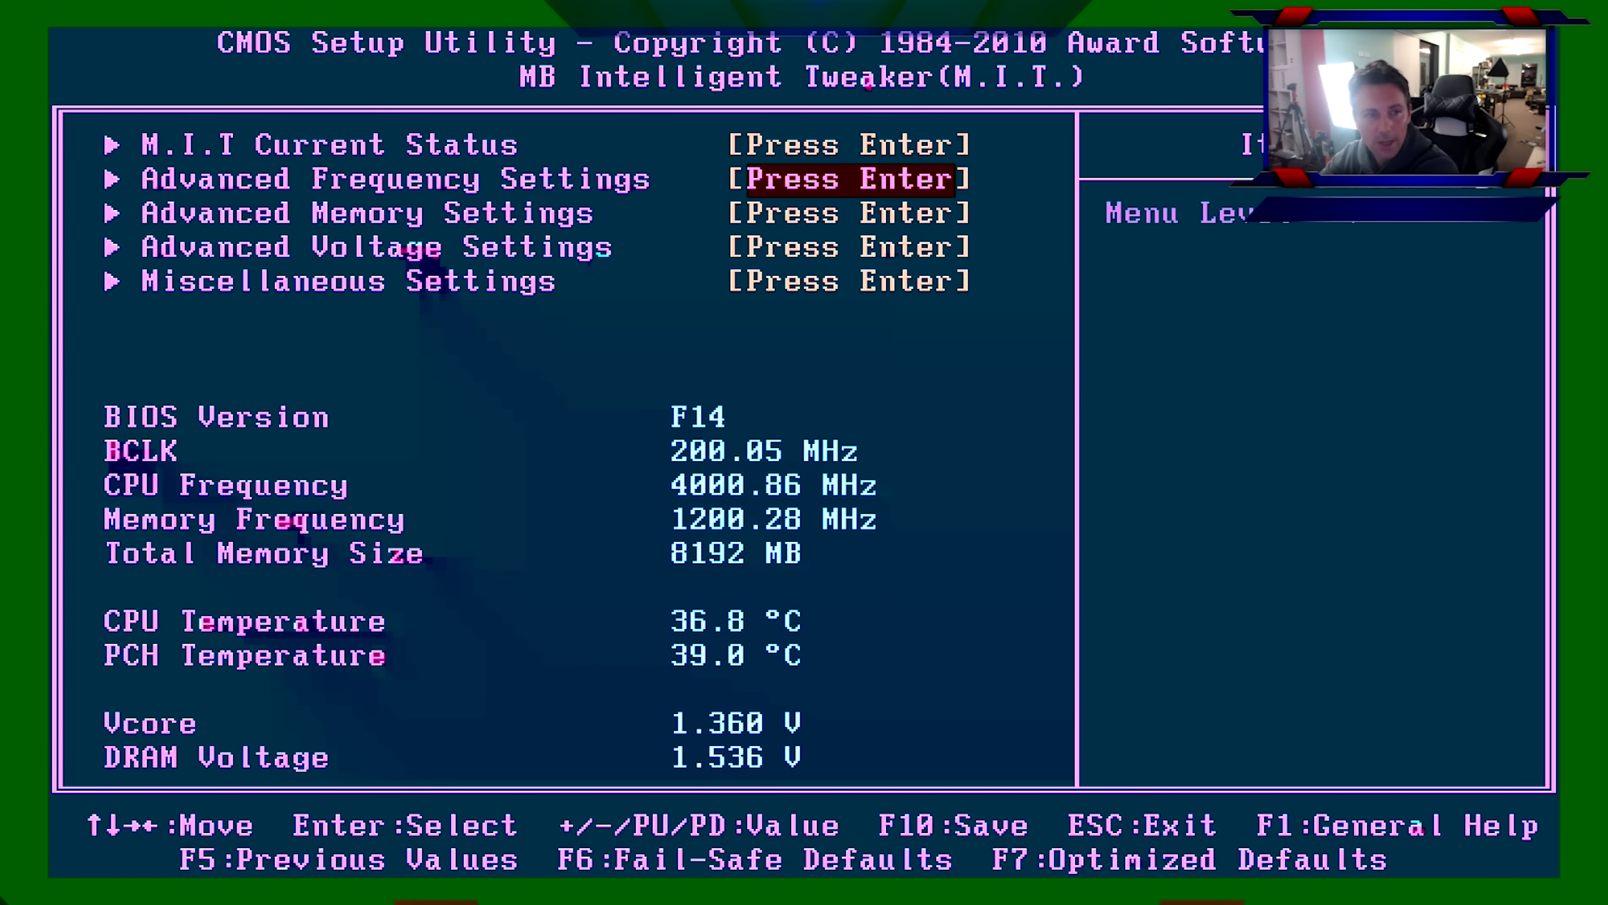
key(Down)
Keep DRAM Timing Selectable on Quick and open the Channel A Timing Settings.
key(Return)
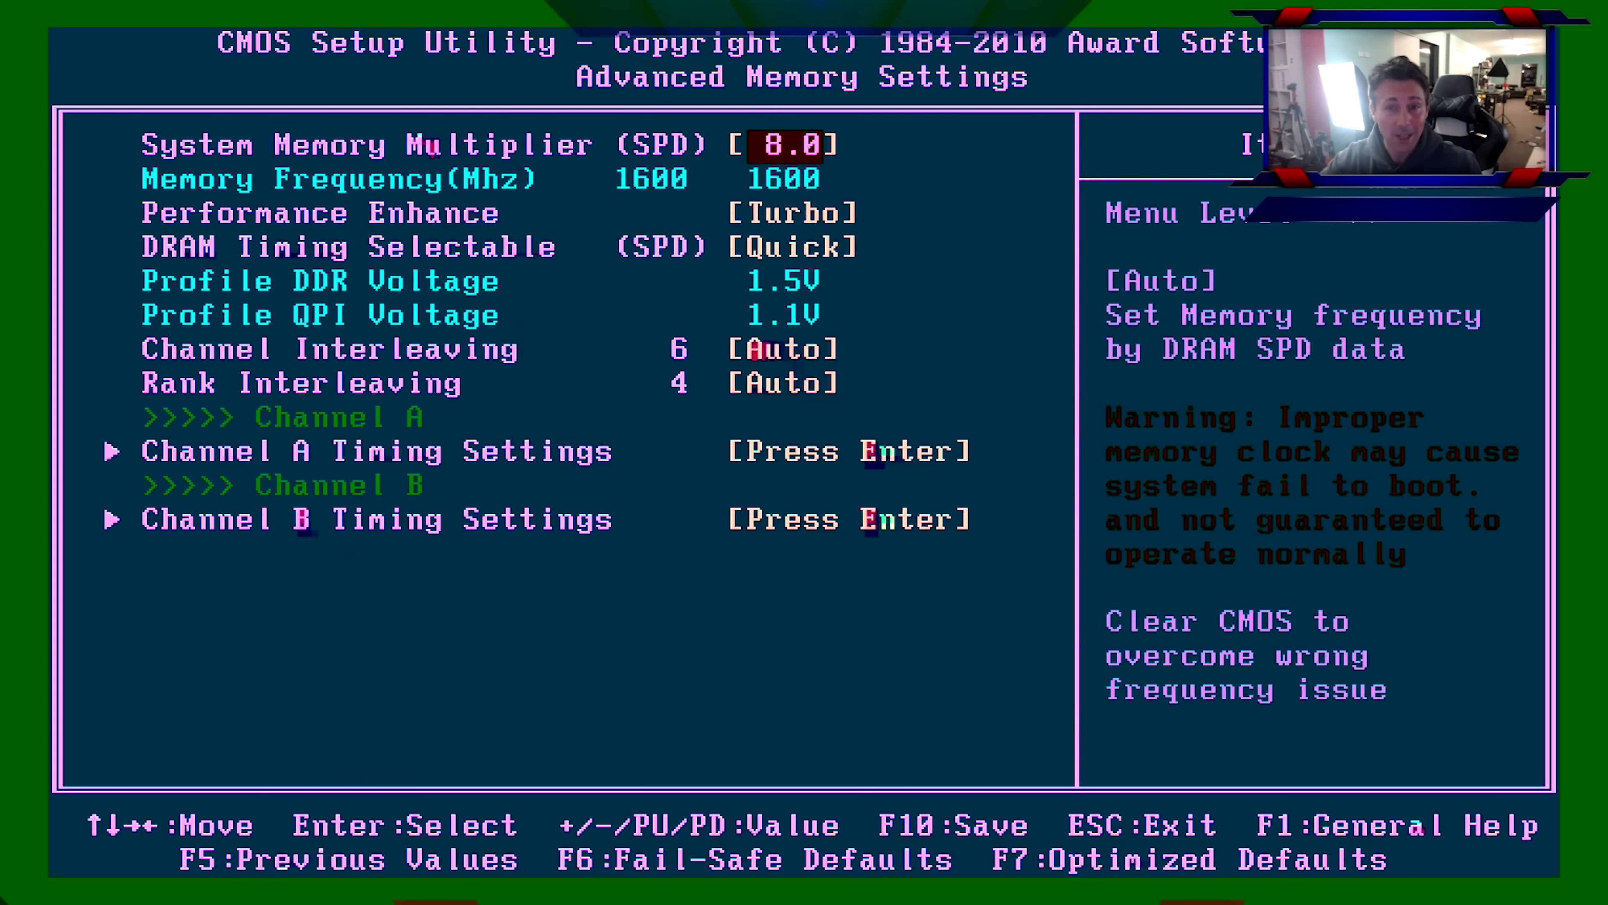
key(Down)
key(Down)
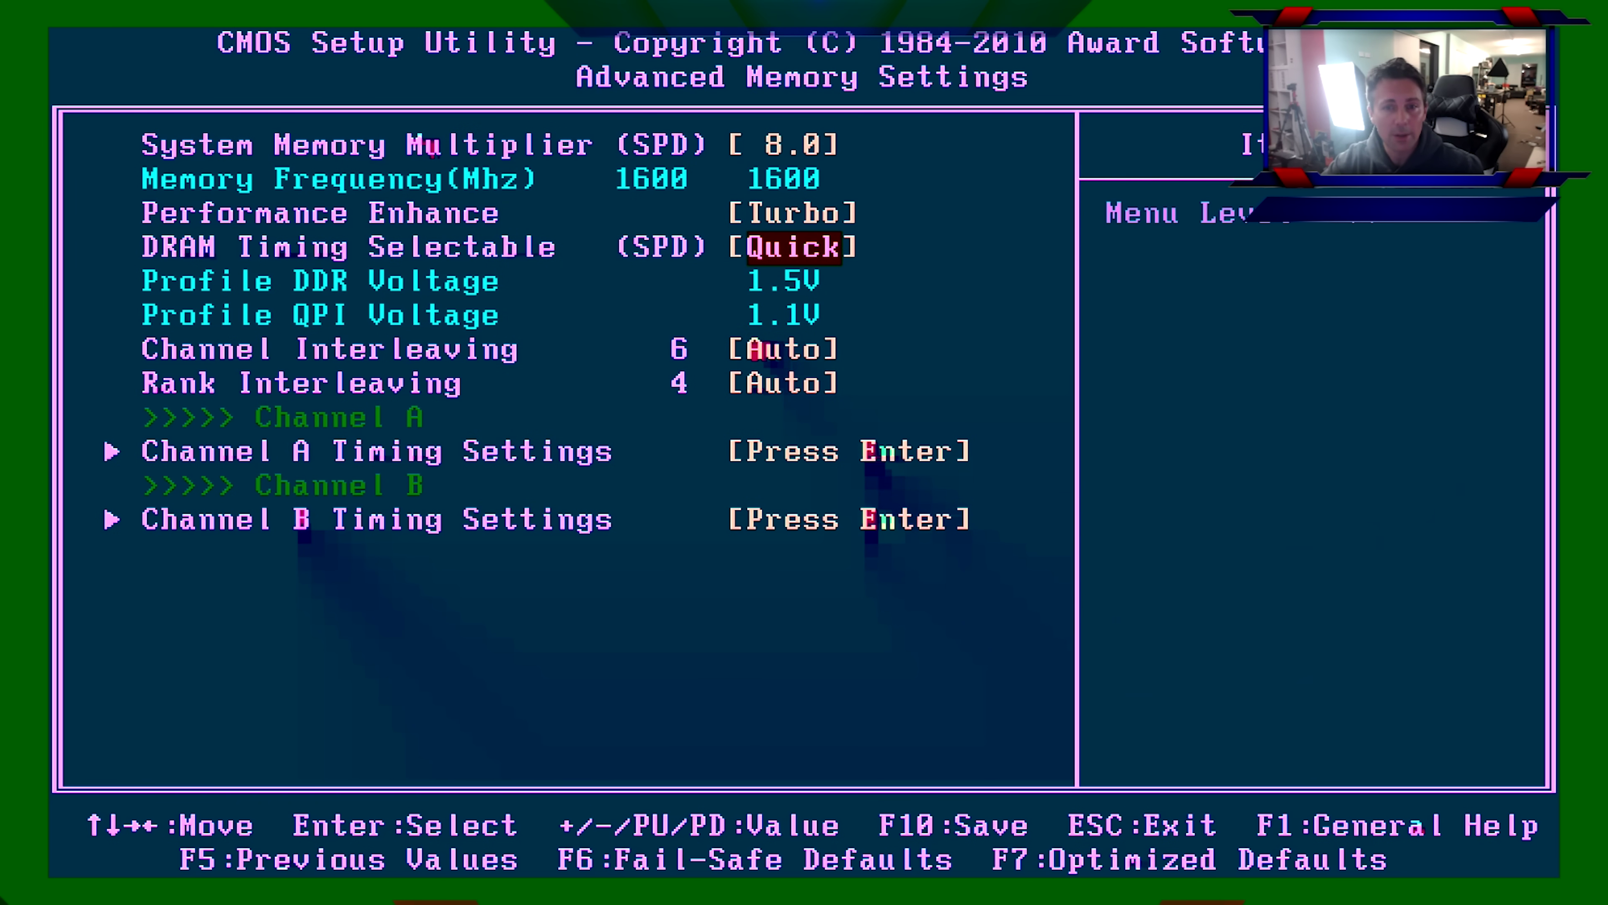
key(Return)
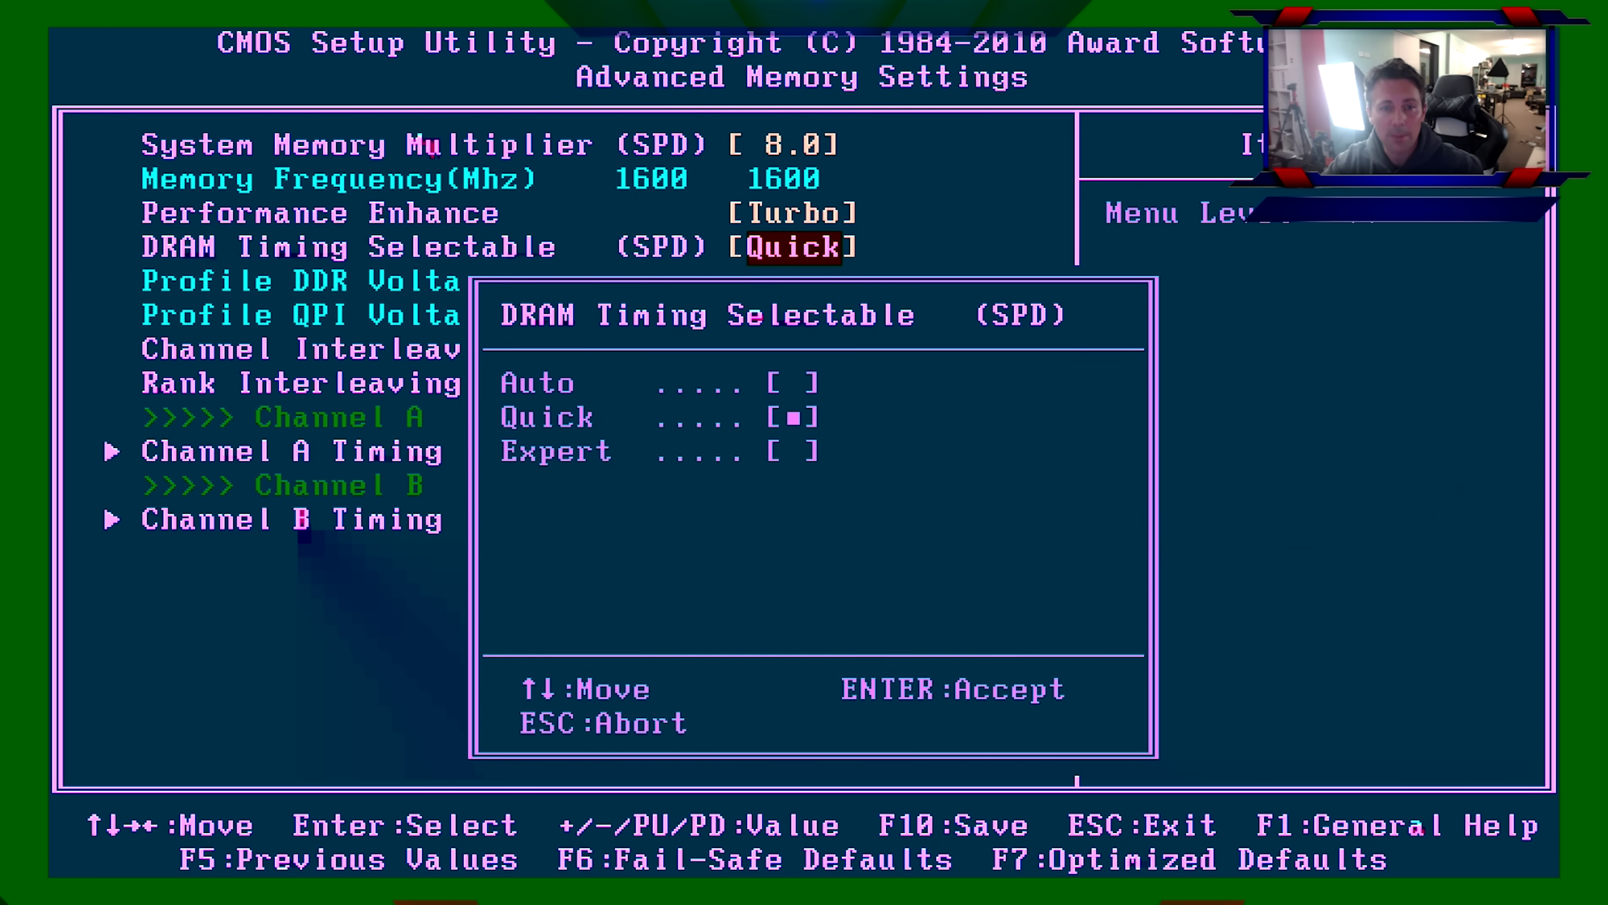
key(Escape)
key(Down)
key(Down)
key(Down)
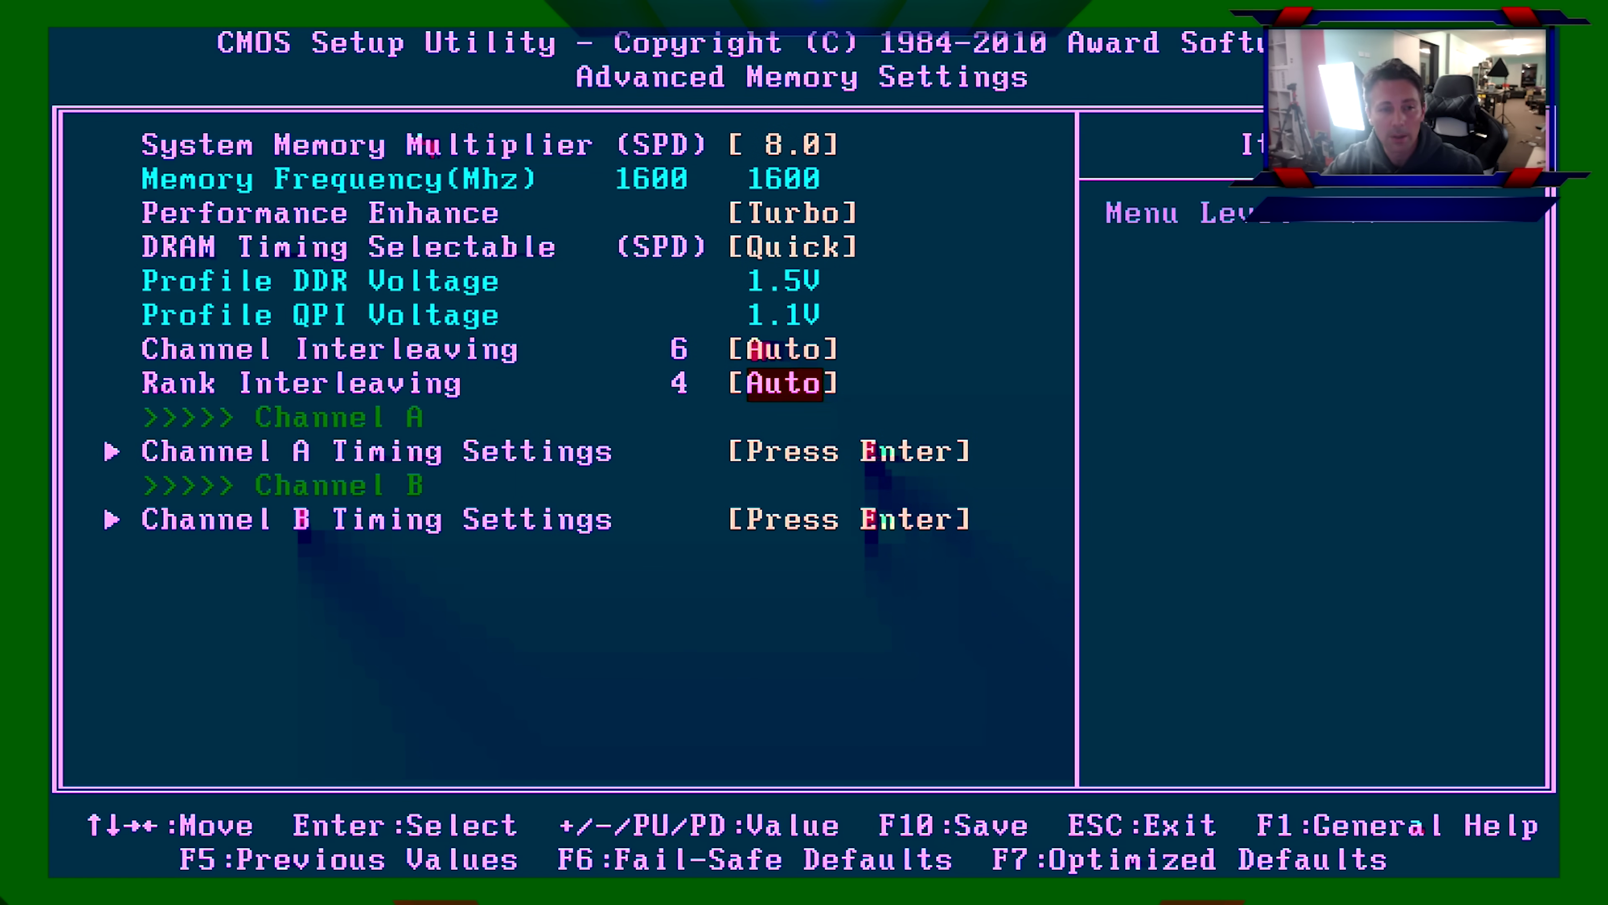
key(Return)
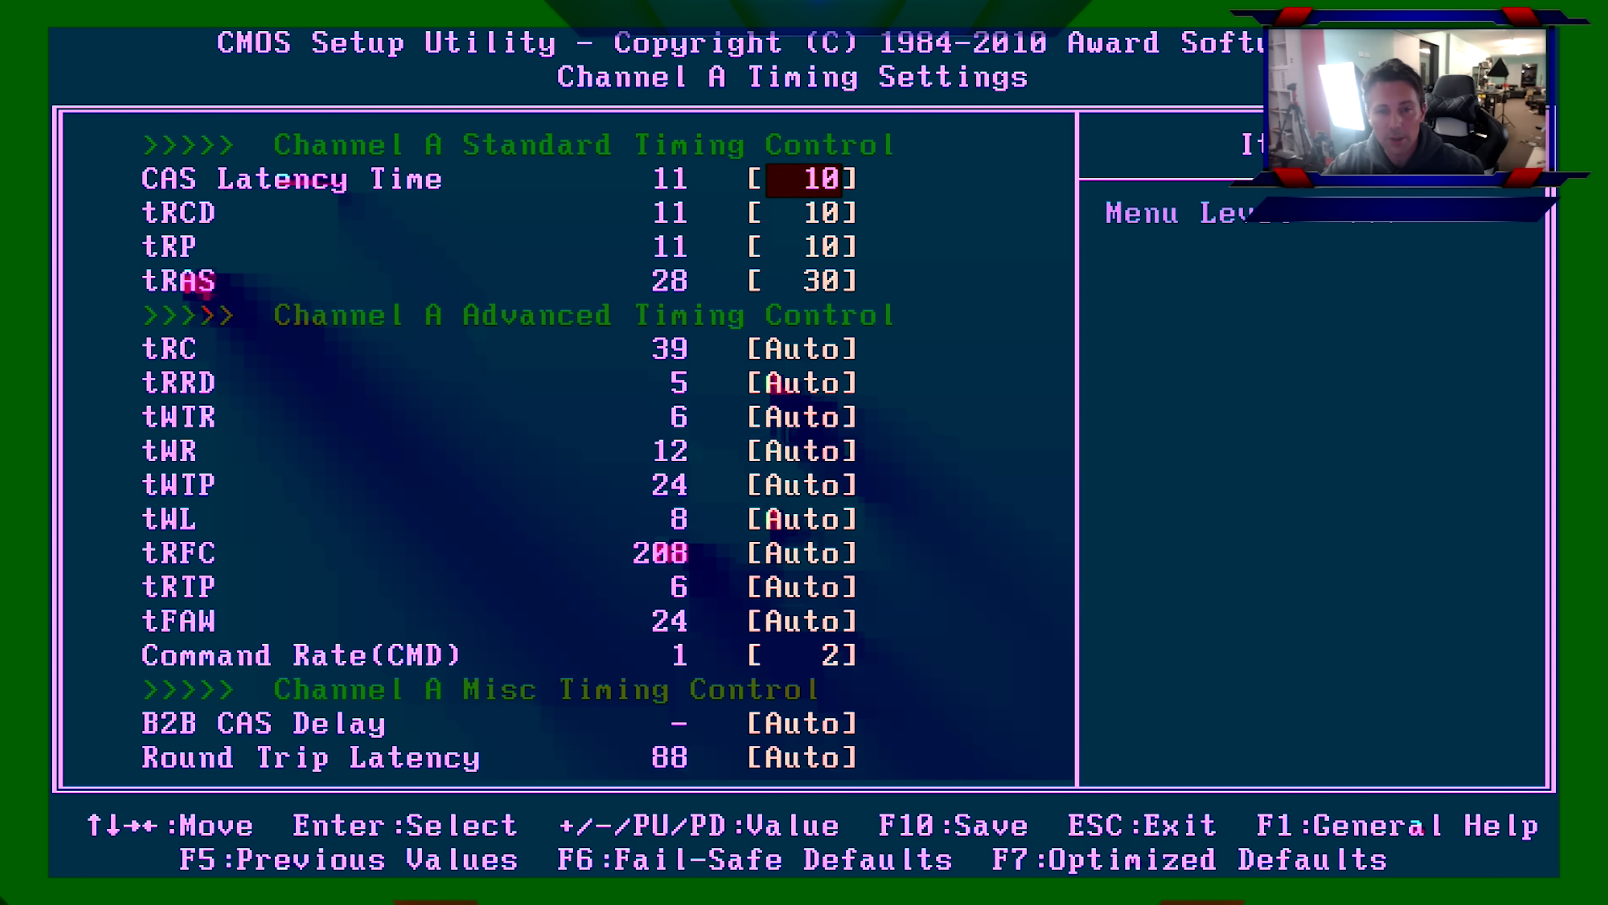
Try lowering the Channel A command rate to 1 and CAS latency to 9.
key(Down)
key(Down)
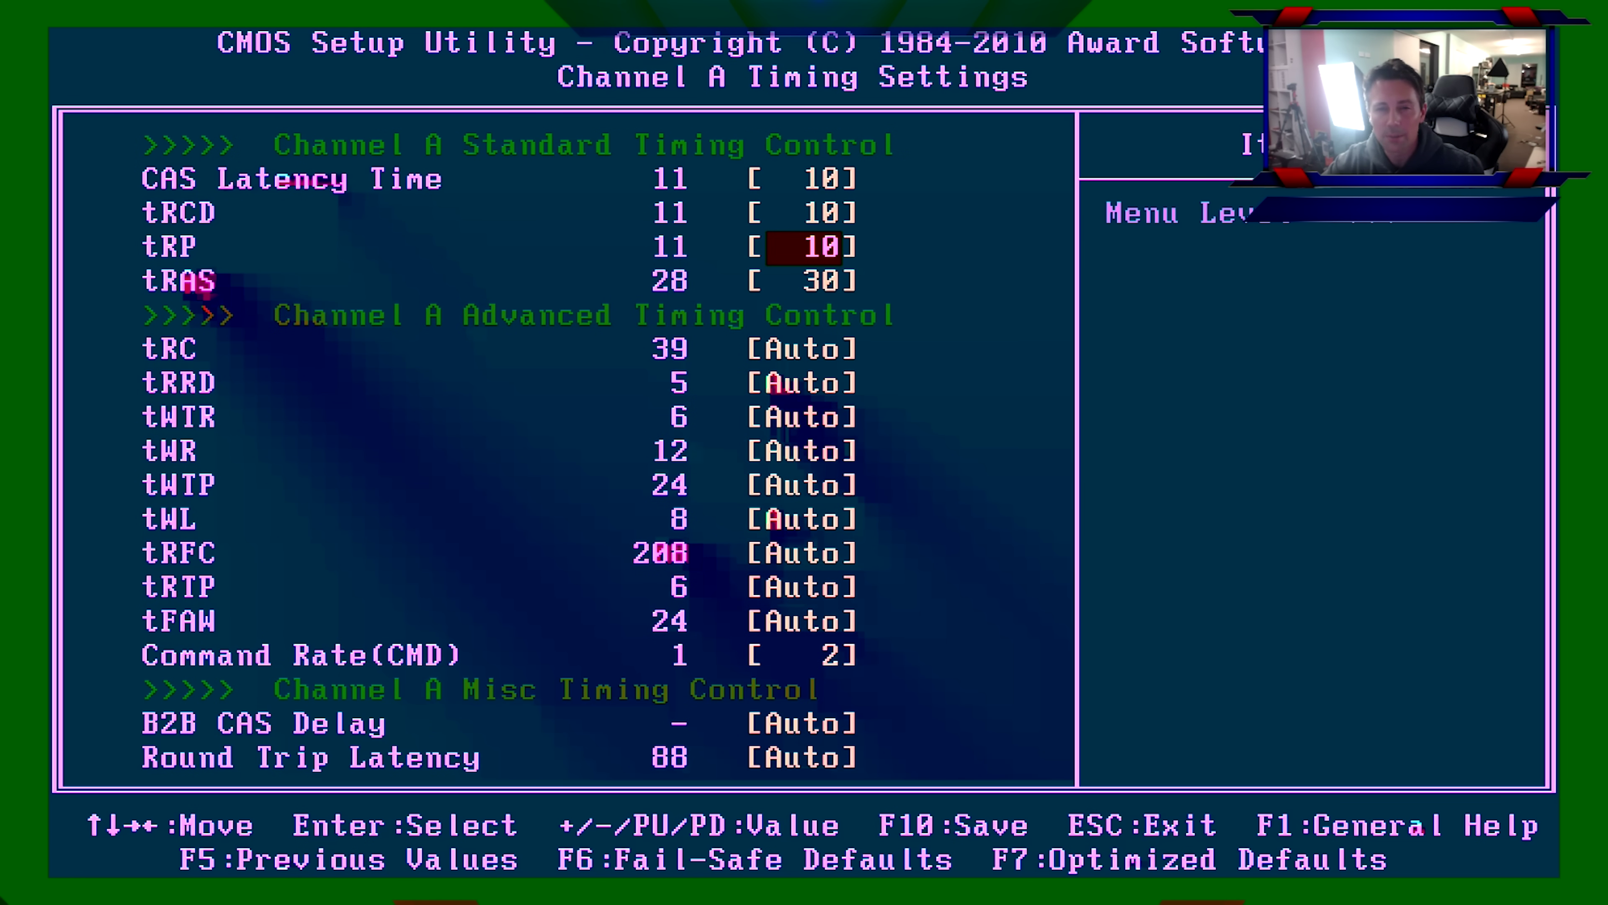
key(Up)
key(Up)
key(Down)
key(Down)
key(Up)
key(Up)
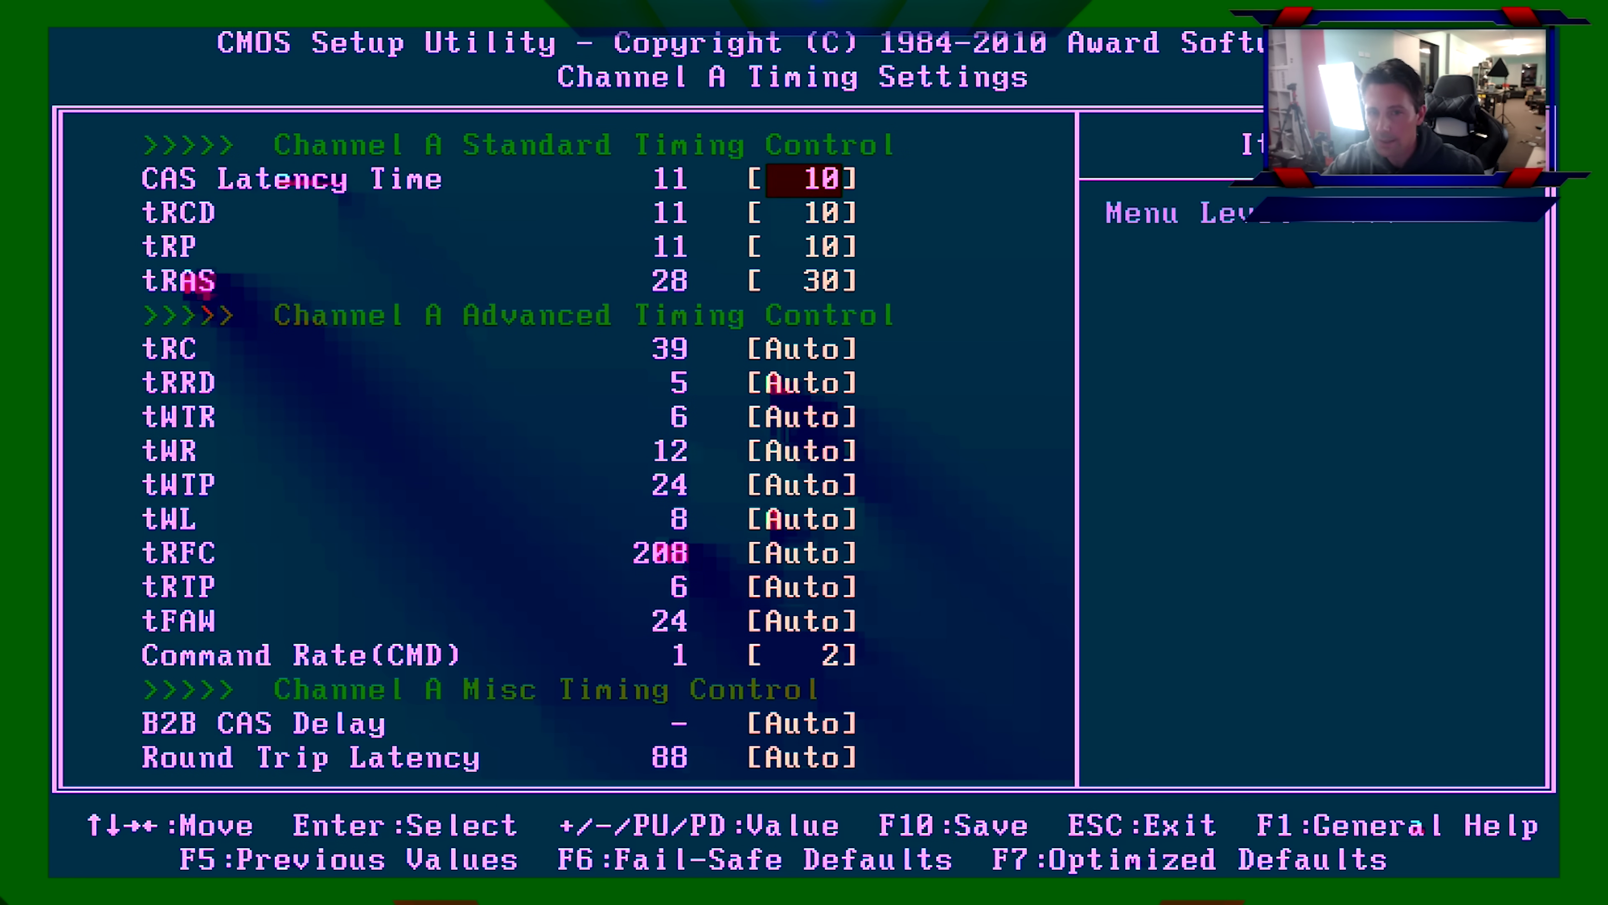
key(Down)
key(Down)
key(Down)
key(Down)
key(Down)
key(Down)
key(Down)
key(Down)
key(Down)
key(Down)
key(Down)
key(Down)
key(Down)
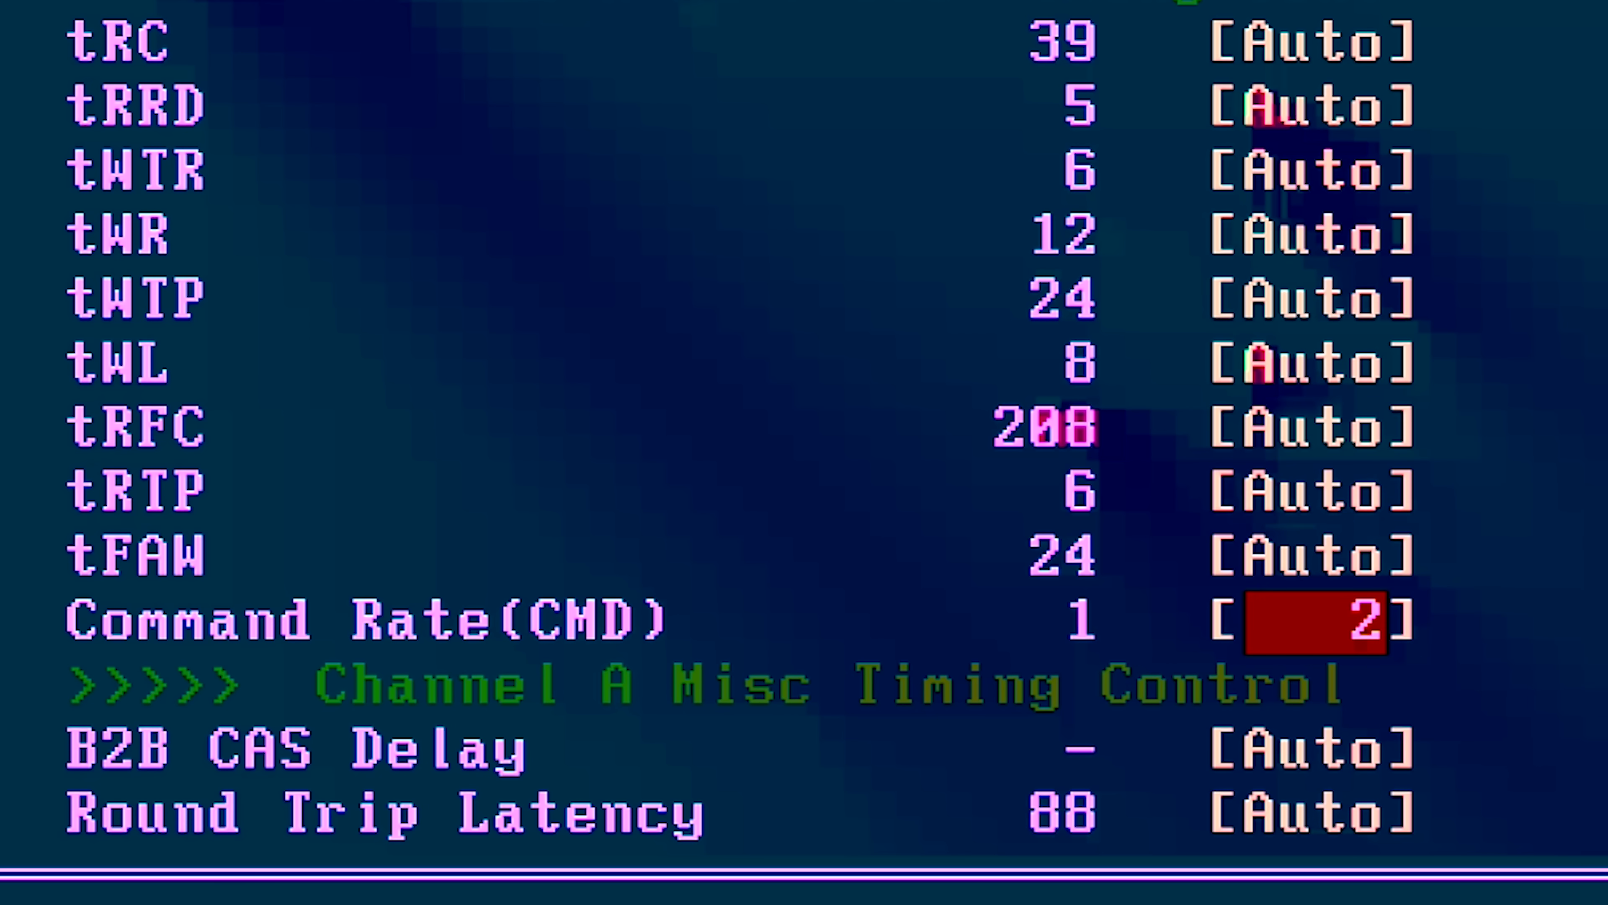
key(minus)
key(Up)
key(Up)
key(Up)
key(Up)
key(Up)
key(Up)
key(Up)
key(Up)
key(Up)
key(Up)
key(Up)
key(Up)
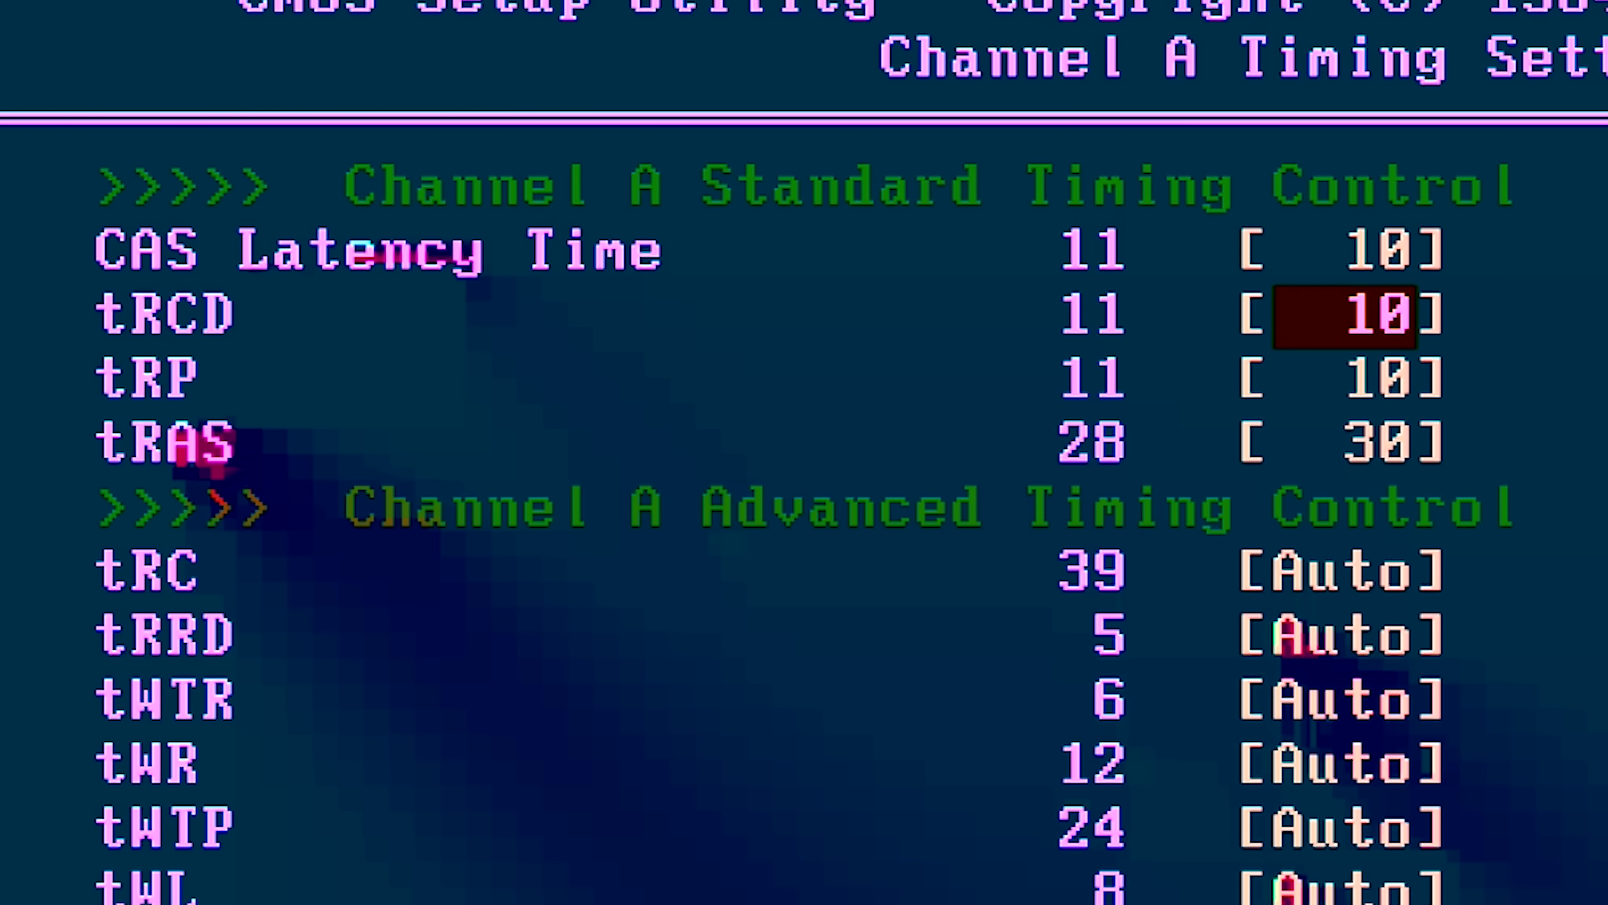
key(Up)
key(minus)
Enter 30 for tRAS, then lower it to 28.
key(Down)
key(Down)
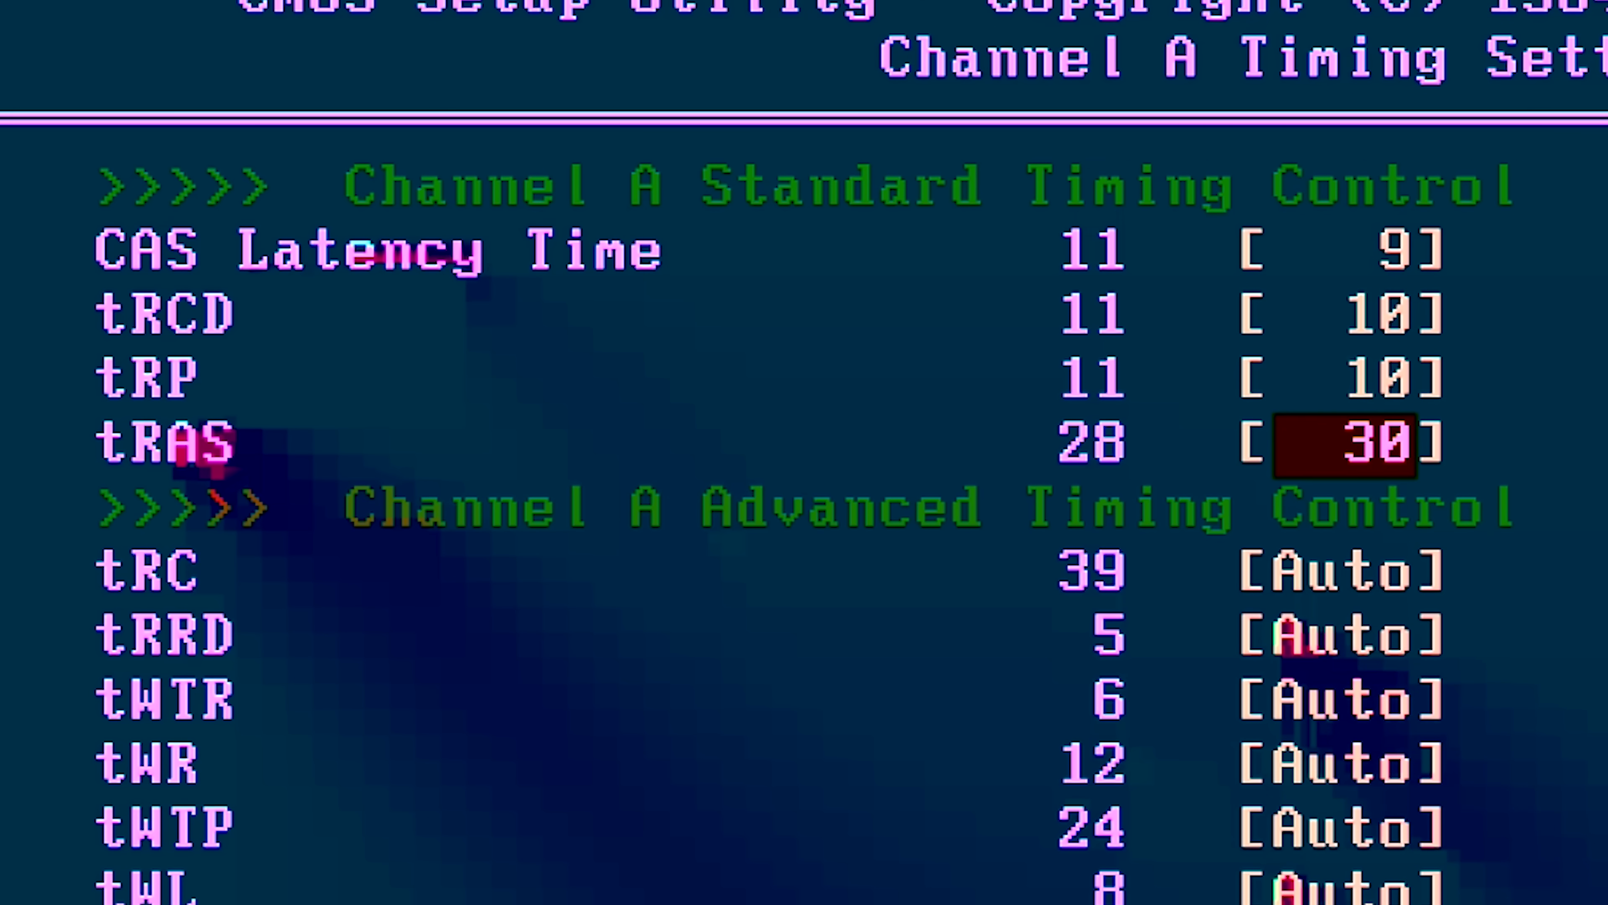
key(Down)
key(Up)
key(Return)
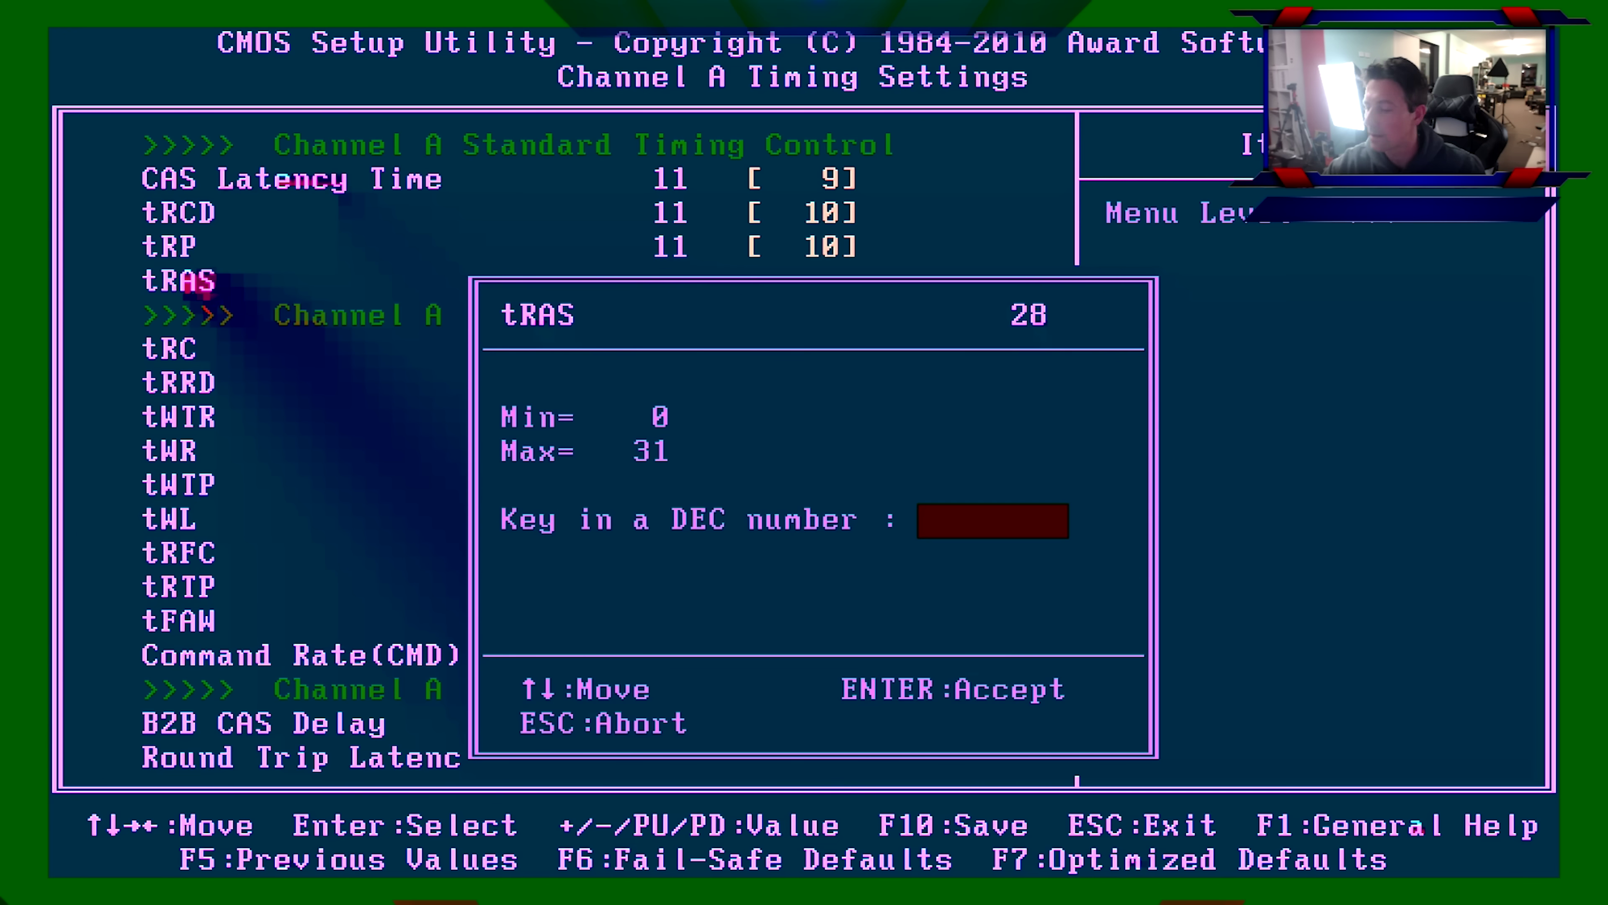
text(30)
key(Return)
key(minus)
key(minus)
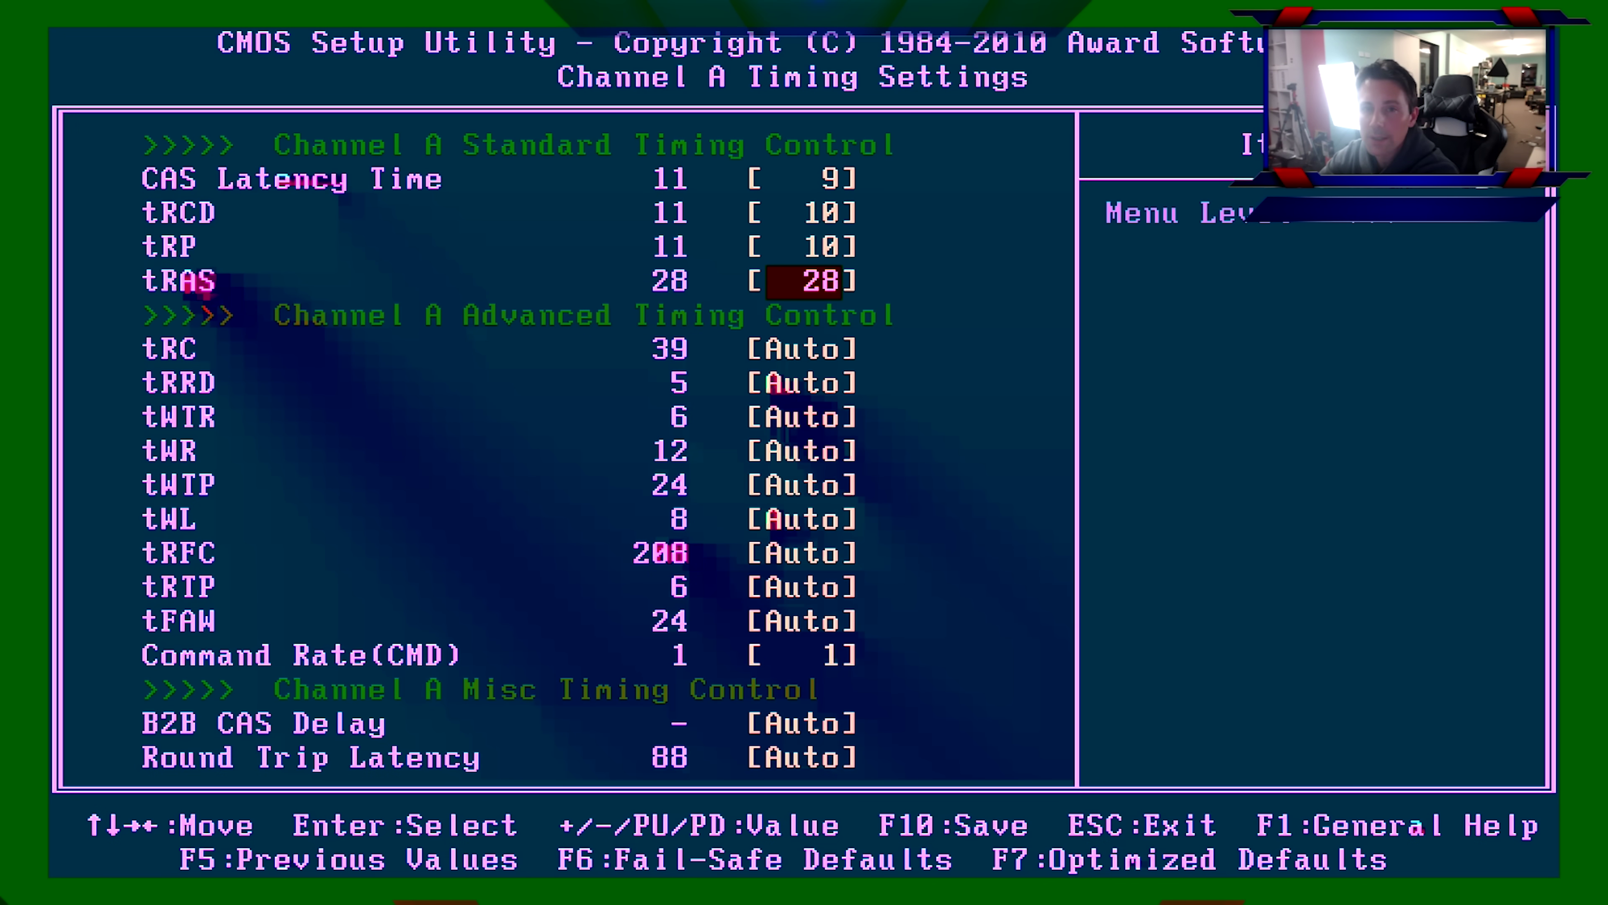
Restore the timings to 10-10-10-30 with command rate 2 and leave Channel A settings.
key(Up)
key(Up)
key(Up)
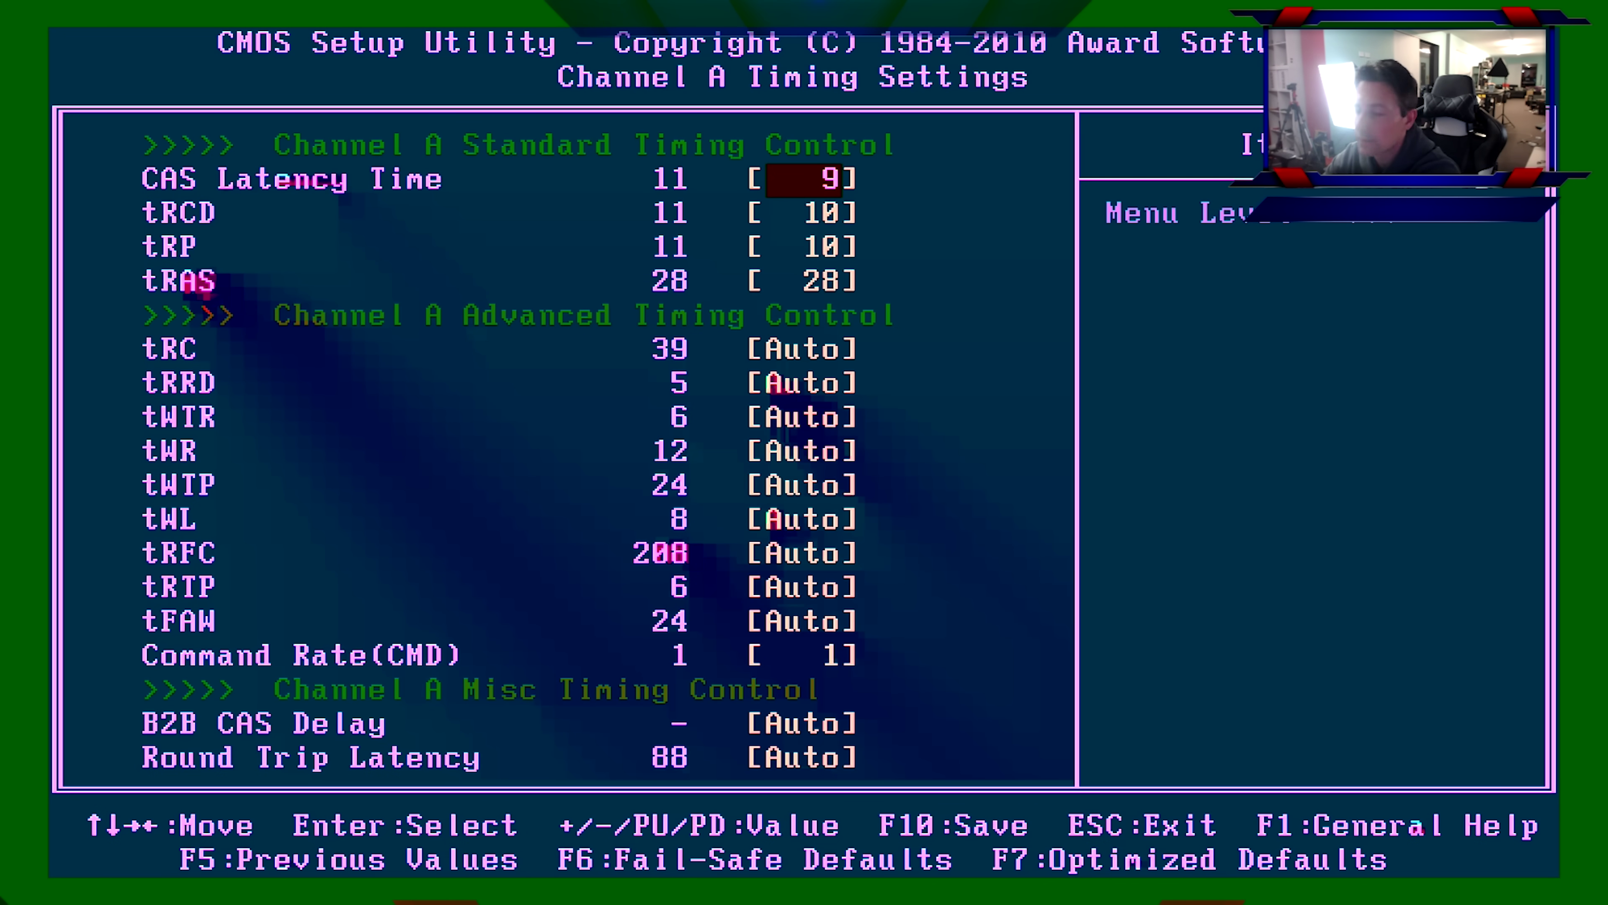
key(Down)
key(Down)
key(Down)
key(plus)
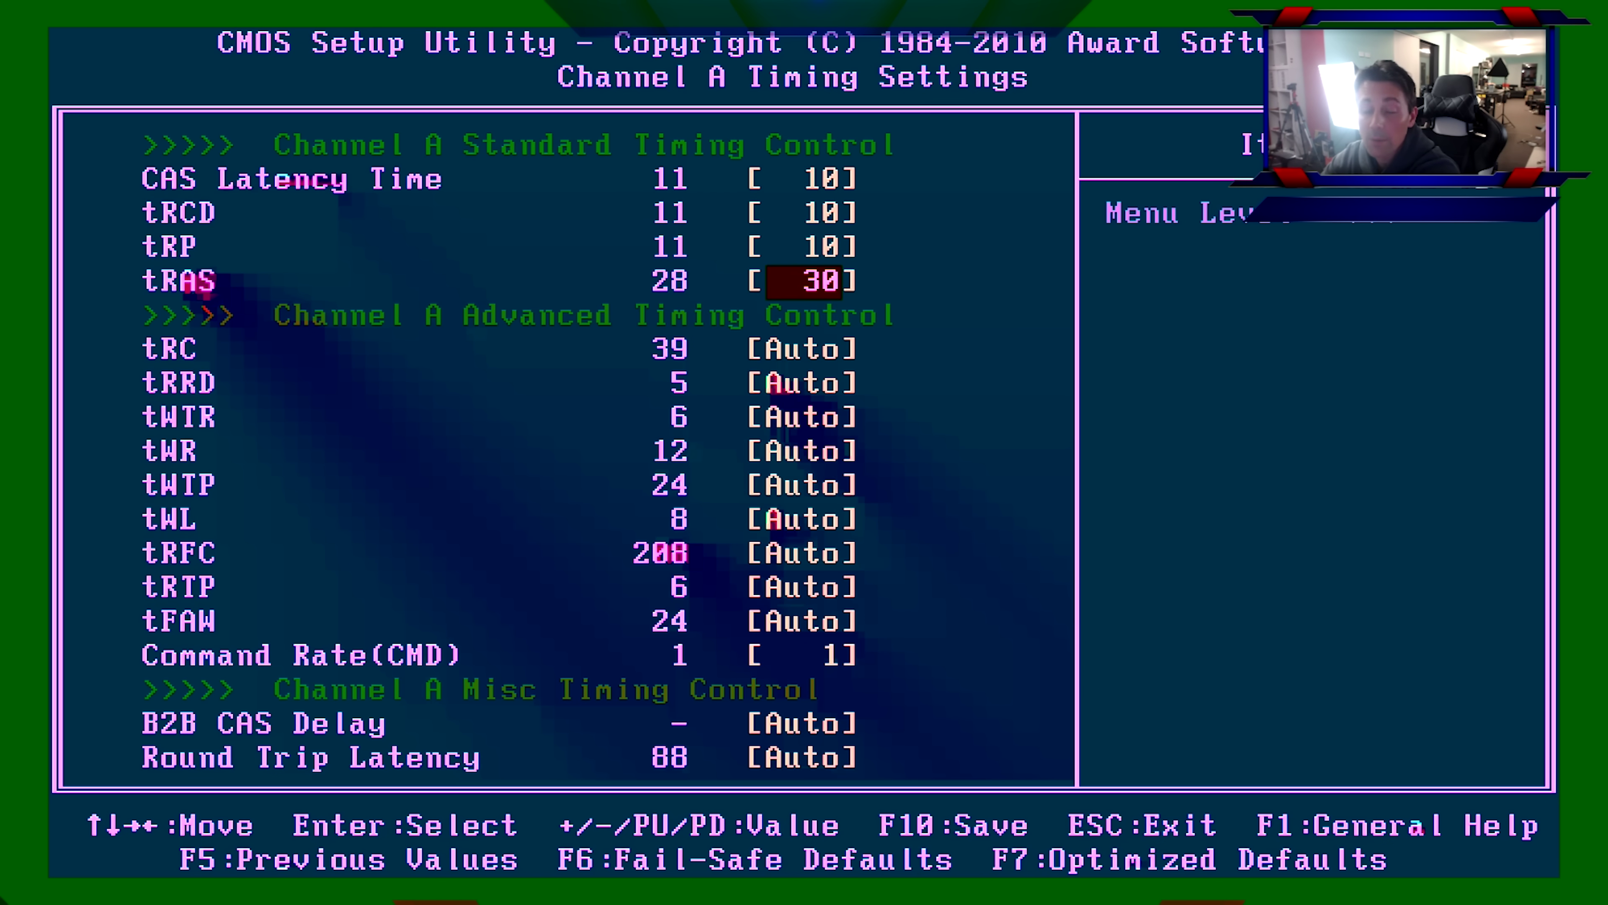
key(Down)
key(Down)
key(Down)
key(Down)
key(Down)
key(Down)
key(Down)
key(Down)
key(Down)
key(Down)
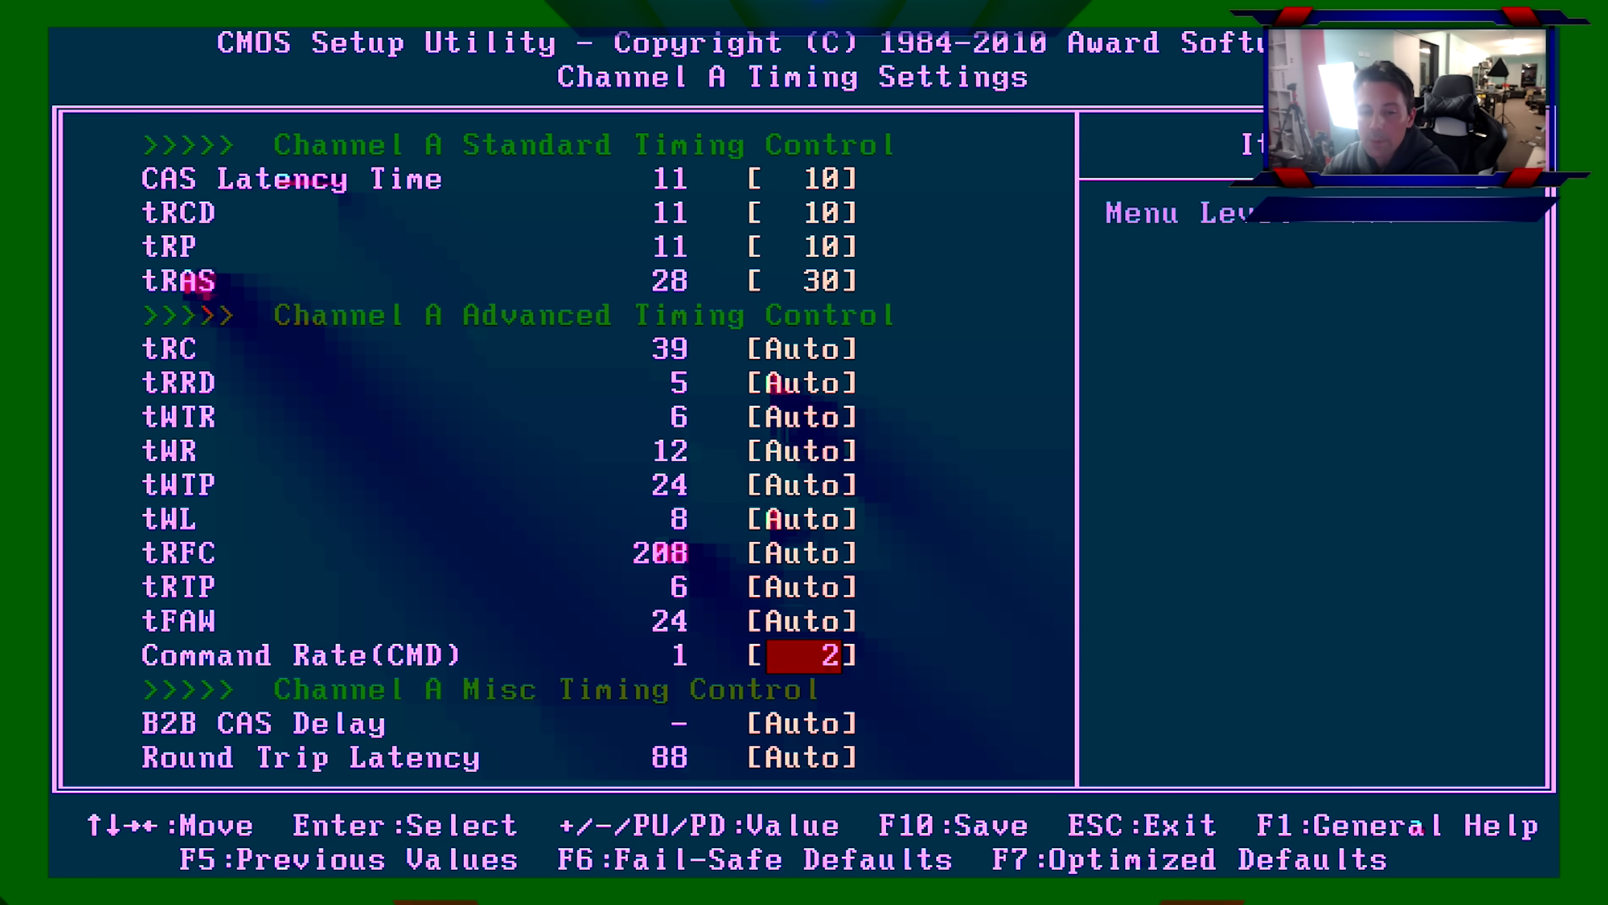
key(Up)
key(Up)
key(Up)
key(Escape)
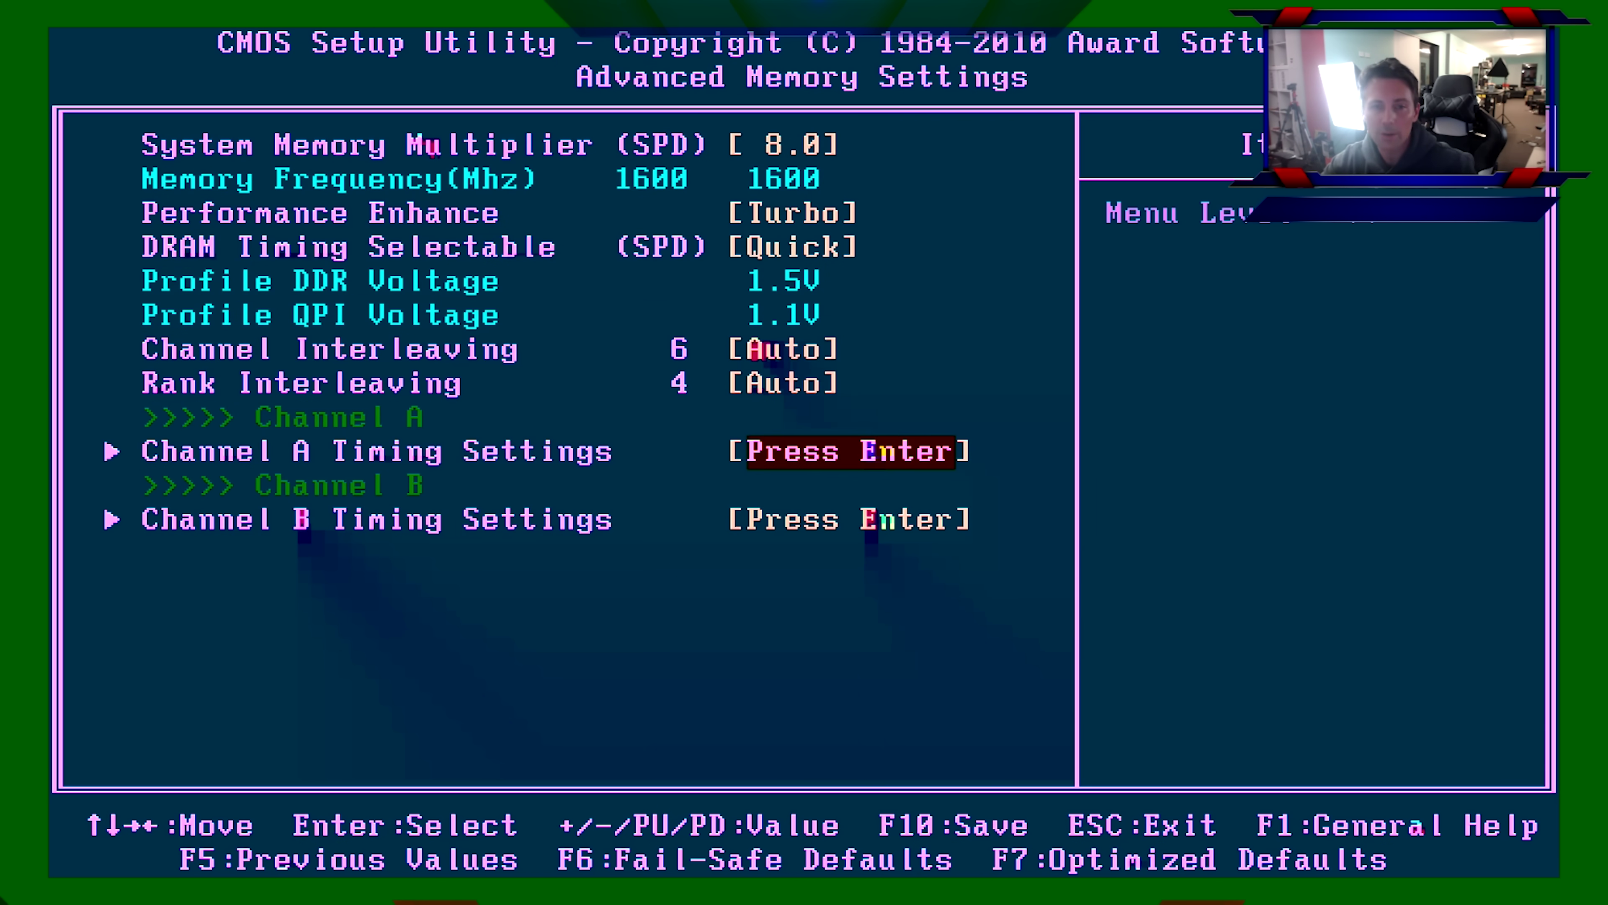
Keep the System Memory Multiplier at 8.0 for 1600 MHz after briefly trying 10.0.
key(Up)
key(Up)
key(Up)
key(Up)
key(Up)
key(Return)
key(Down)
key(Return)
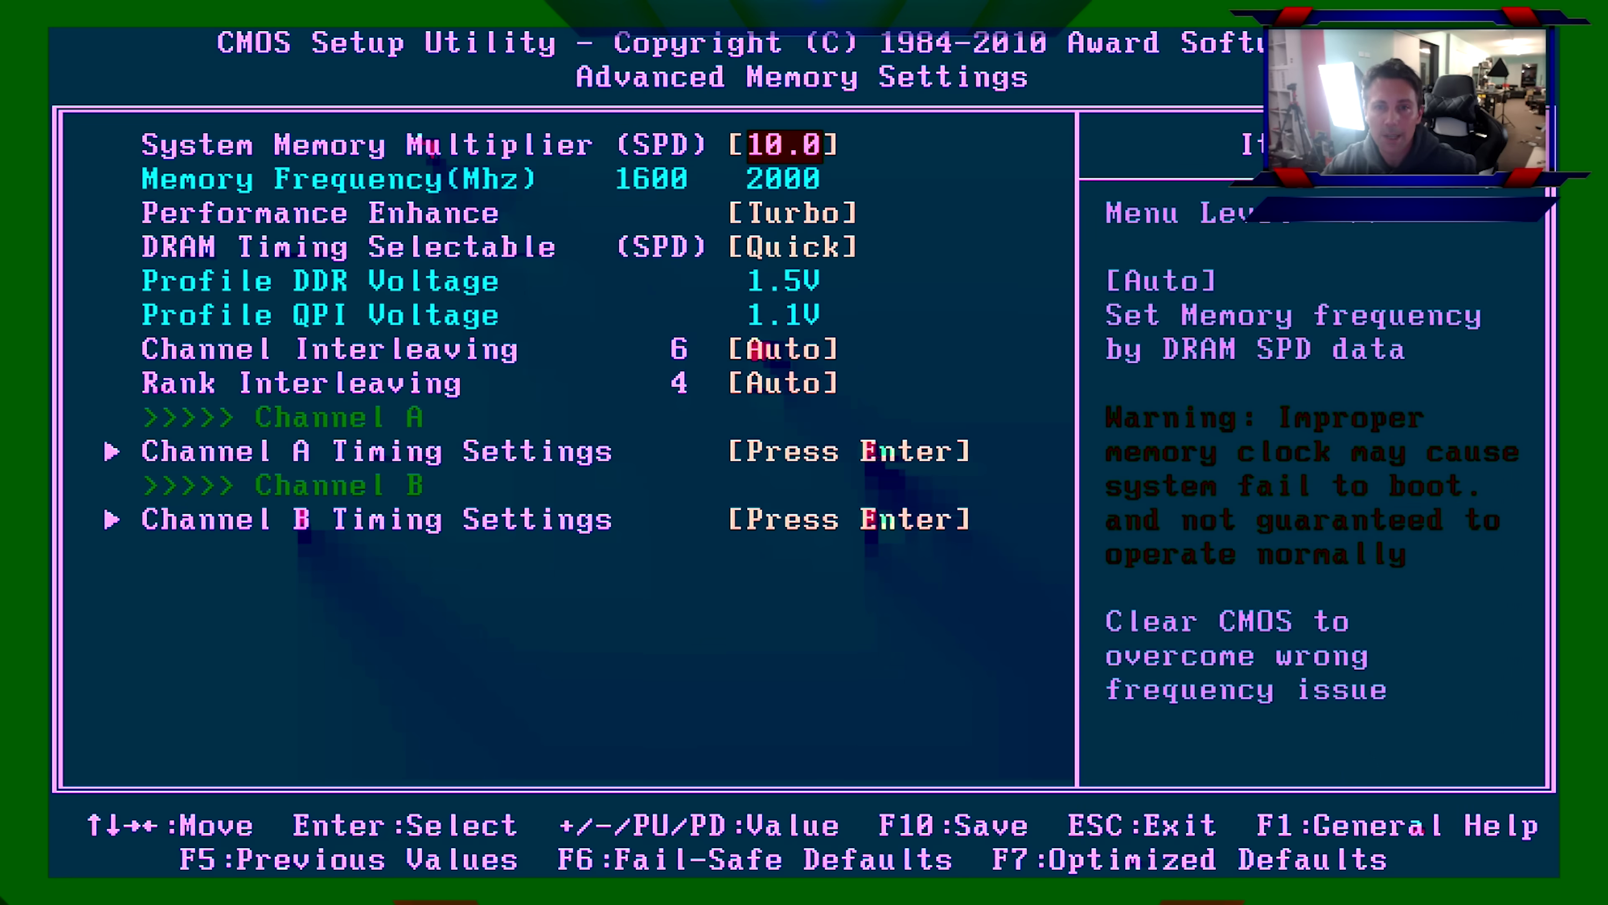
key(Escape)
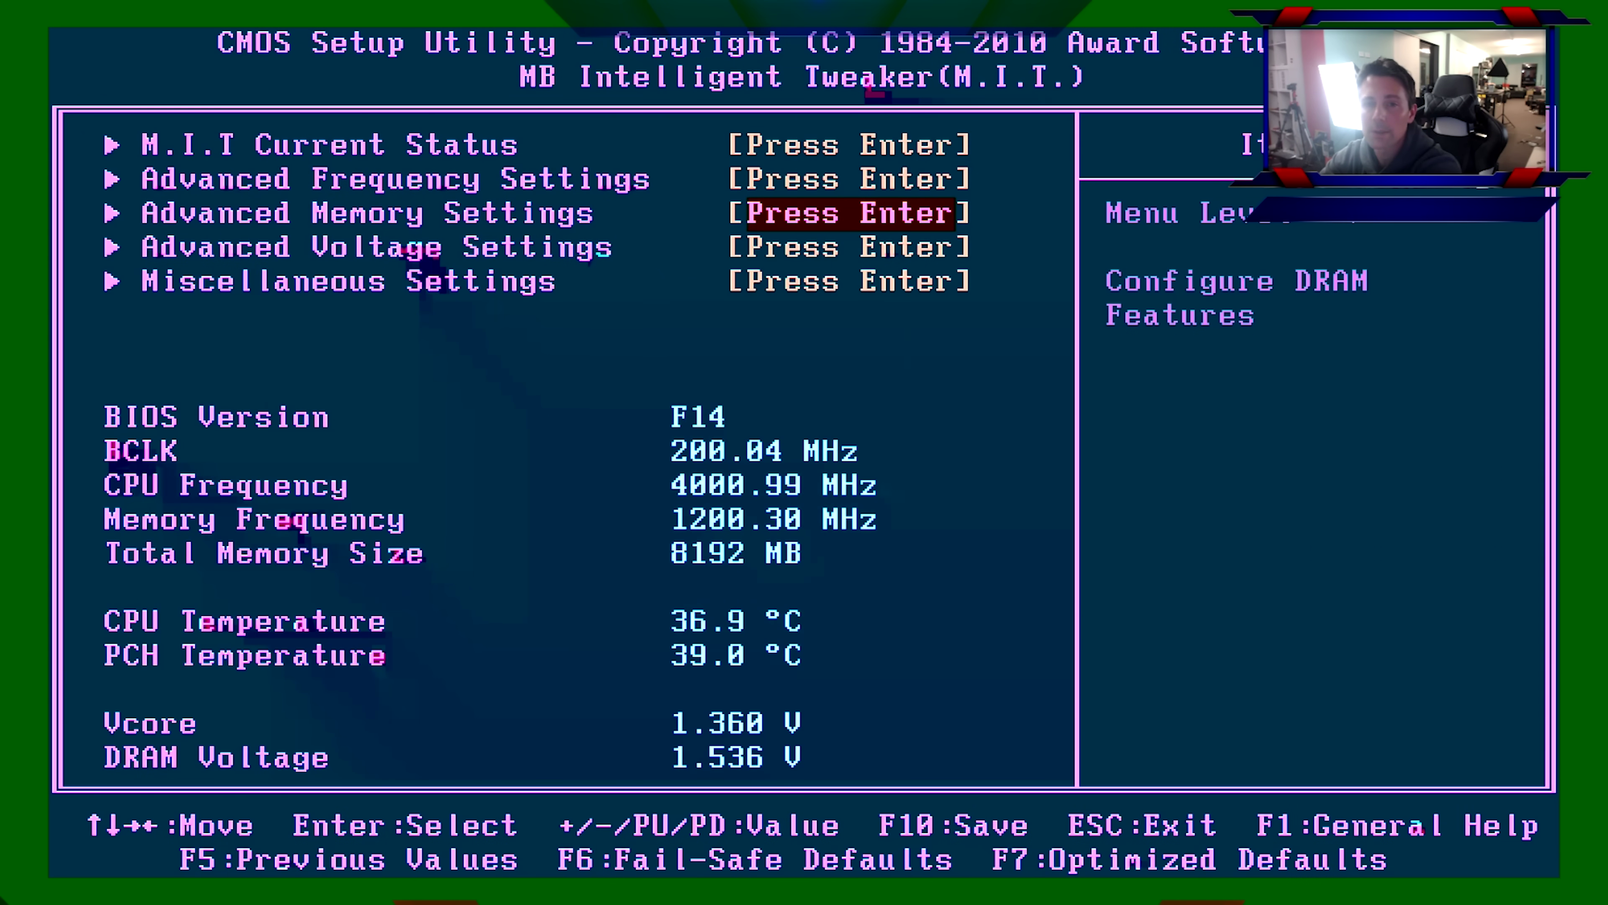
key(Return)
key(Return)
key(Up)
key(Return)
key(Escape)
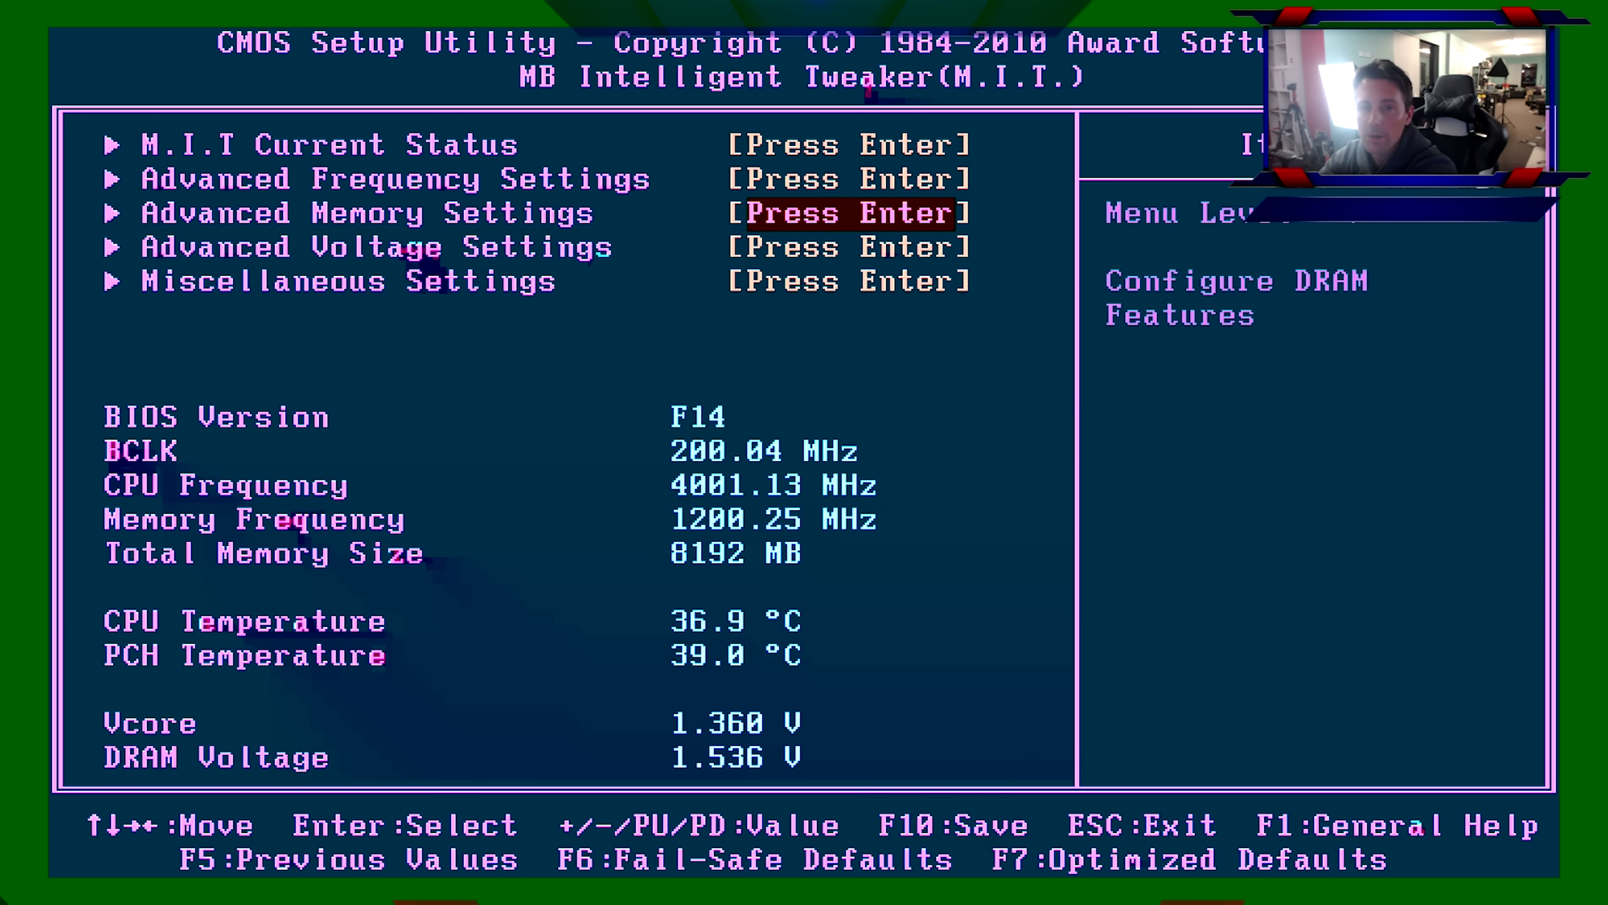
Save the BIOS settings to CMOS with Save & Exit Setup and exit.
key(Escape)
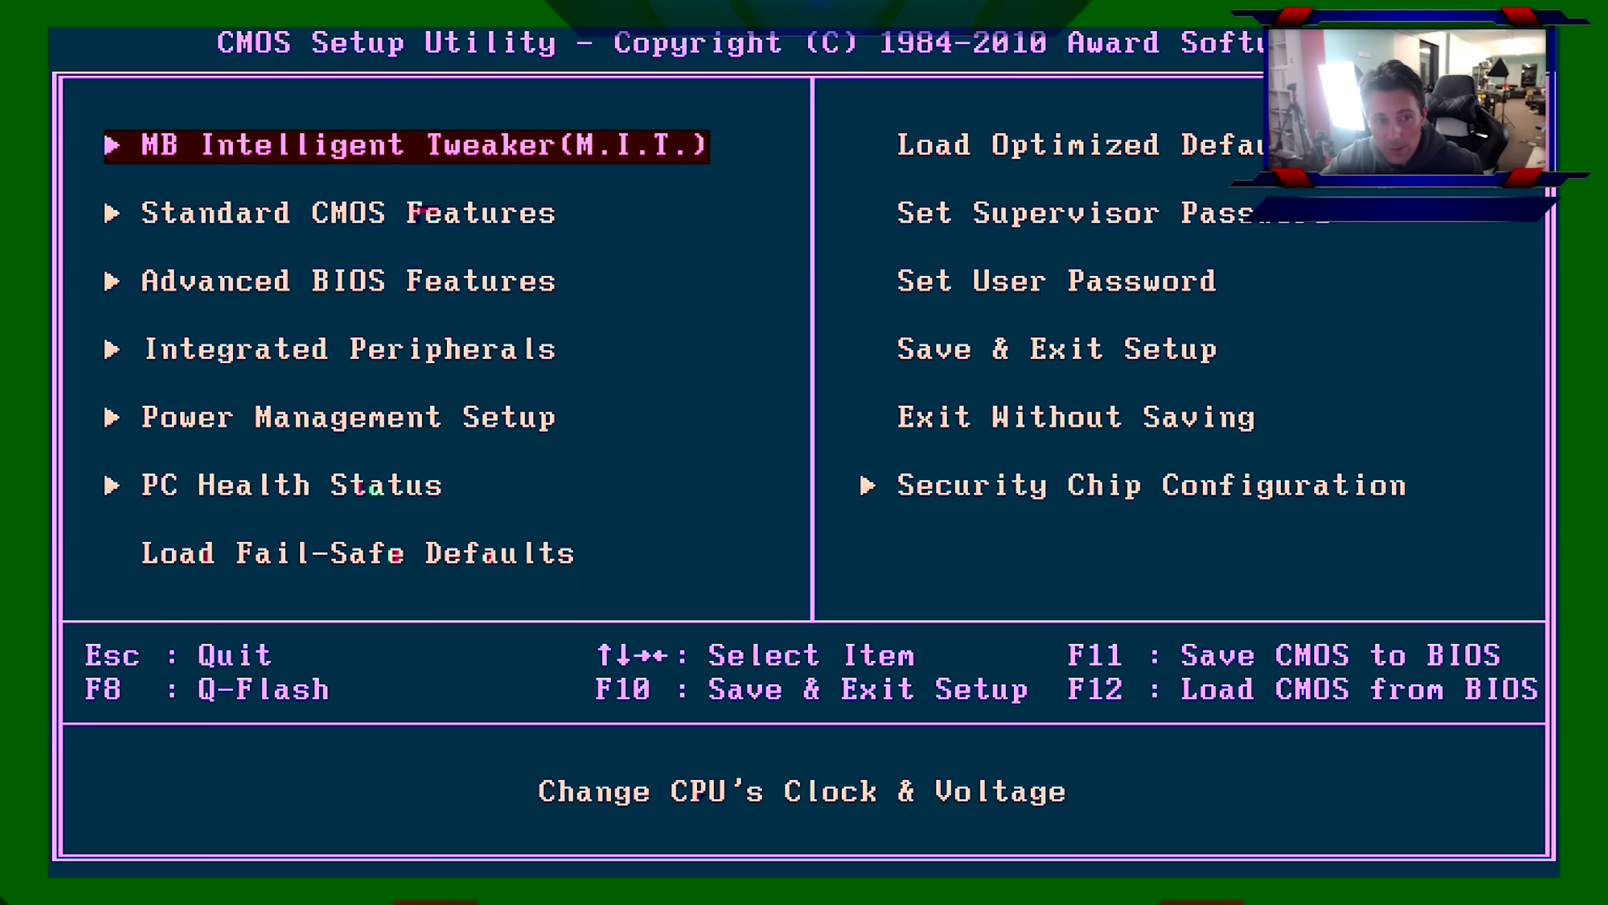
key(Right)
key(Down)
key(Down)
key(Down)
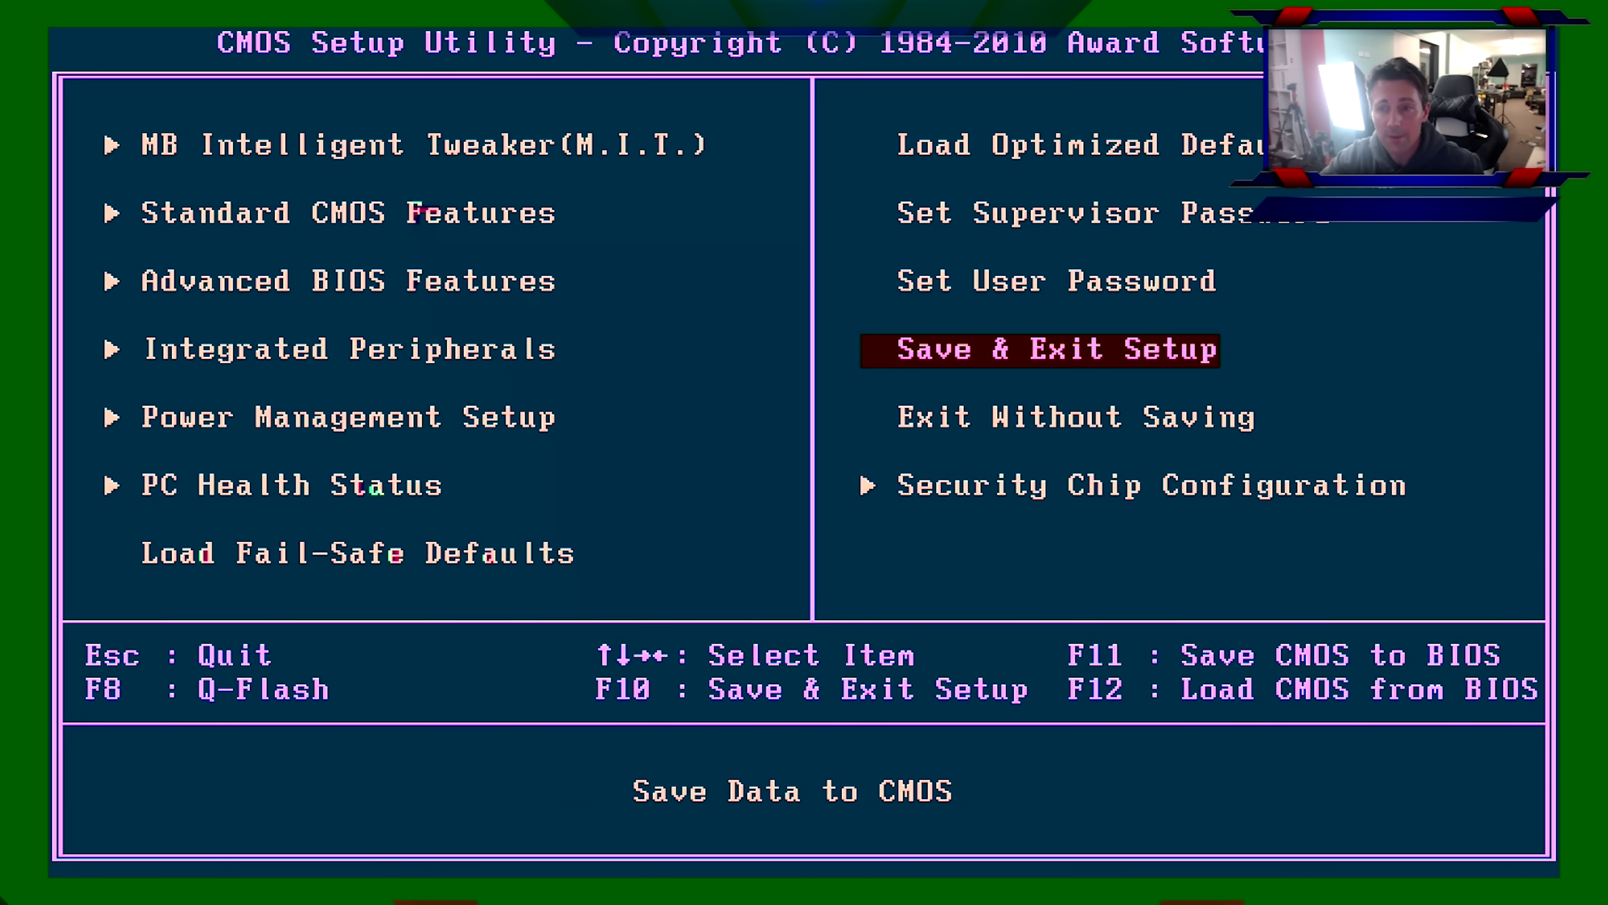
key(Return)
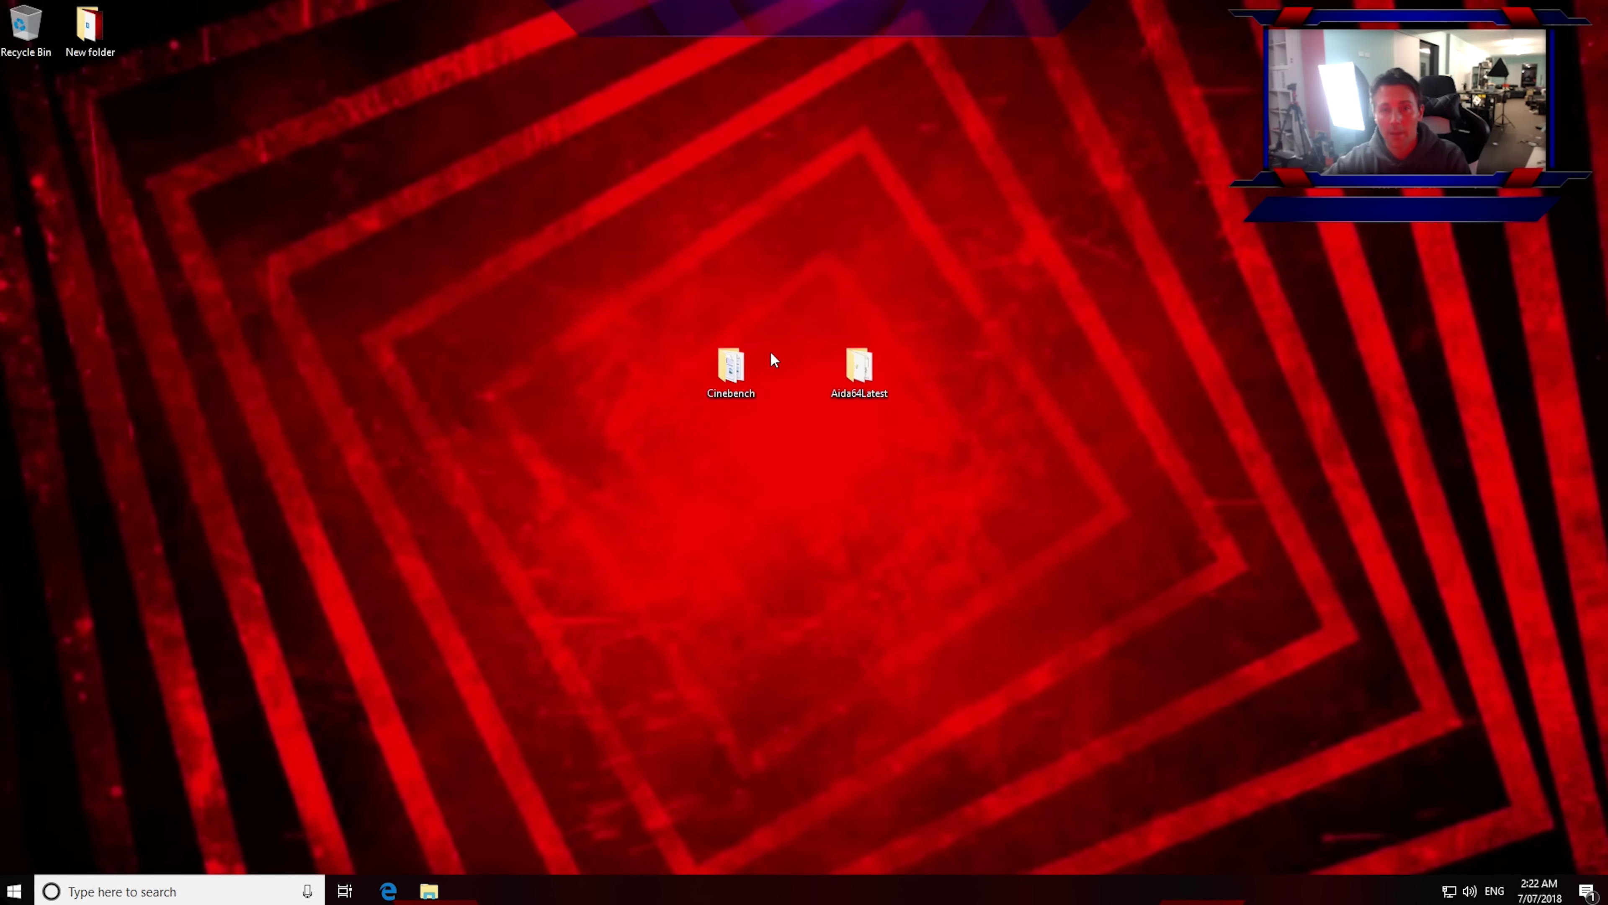
Launch aida64.exe from the Aida64Latest desktop folder with UAC approval and bring AIDA64 forward.
double_click(864, 367)
drag(866, 366, 921, 167)
double_click(859, 583)
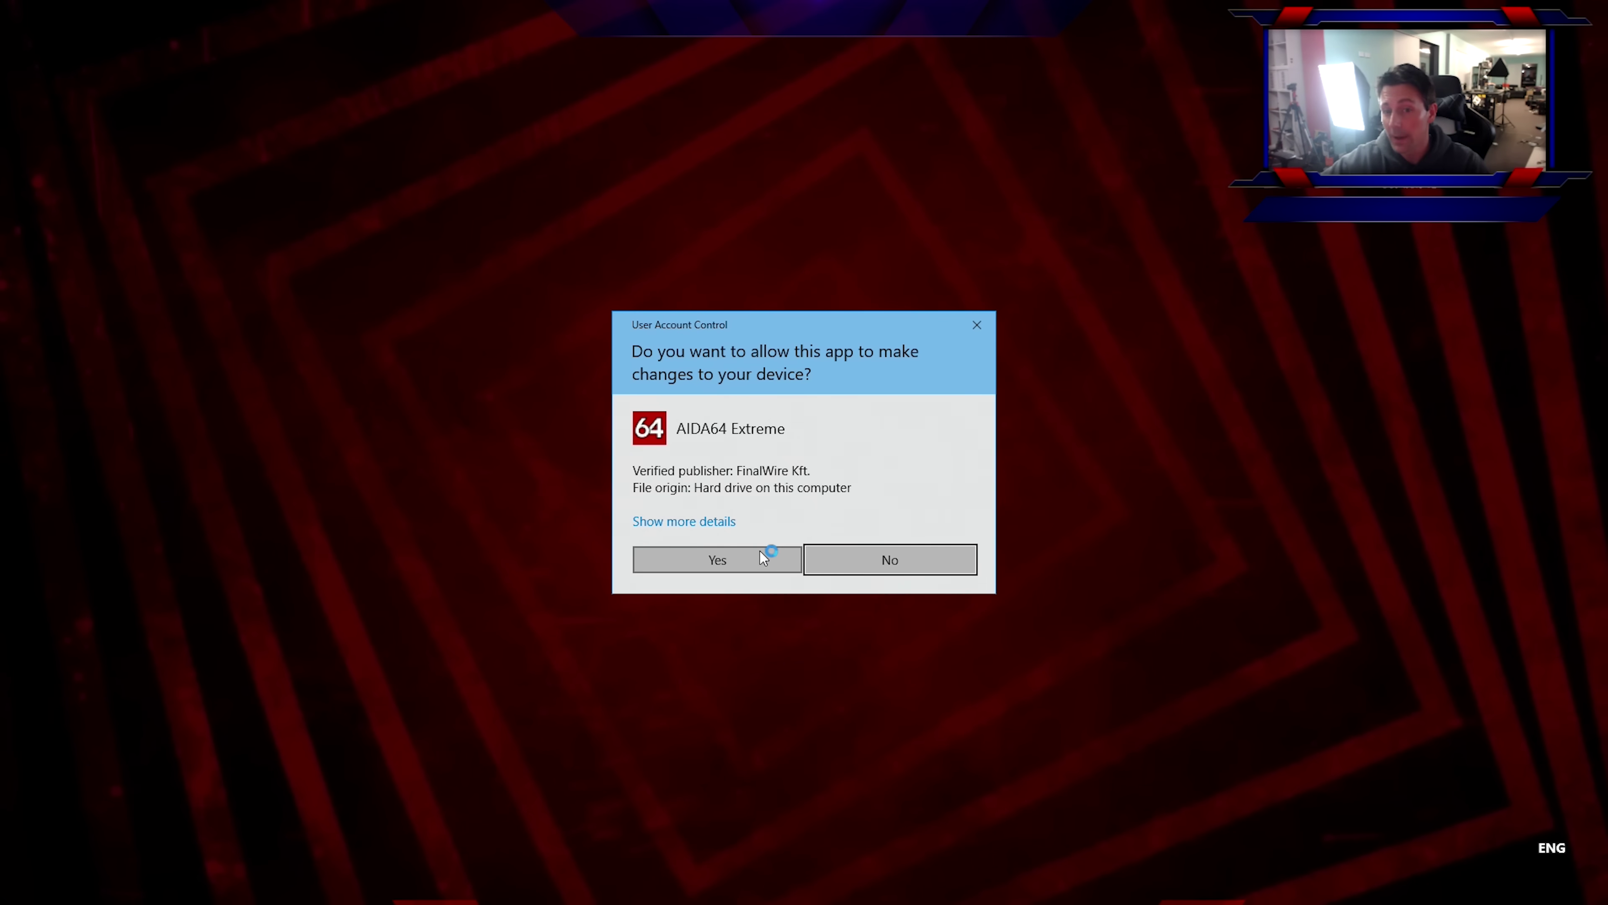
click(760, 555)
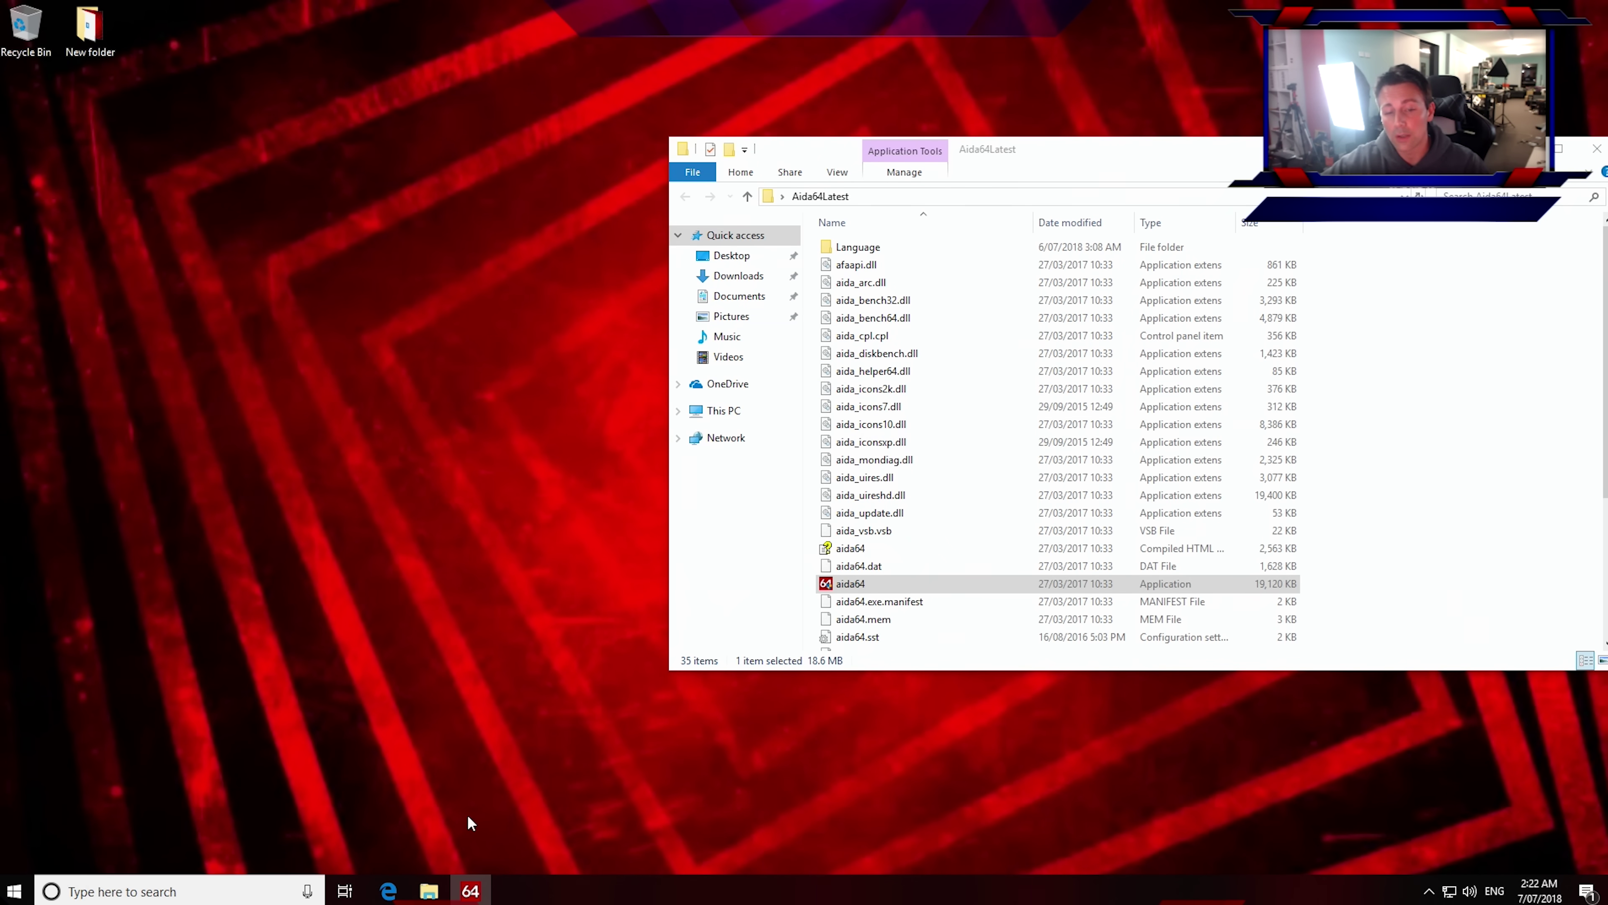
click(470, 890)
click(590, 201)
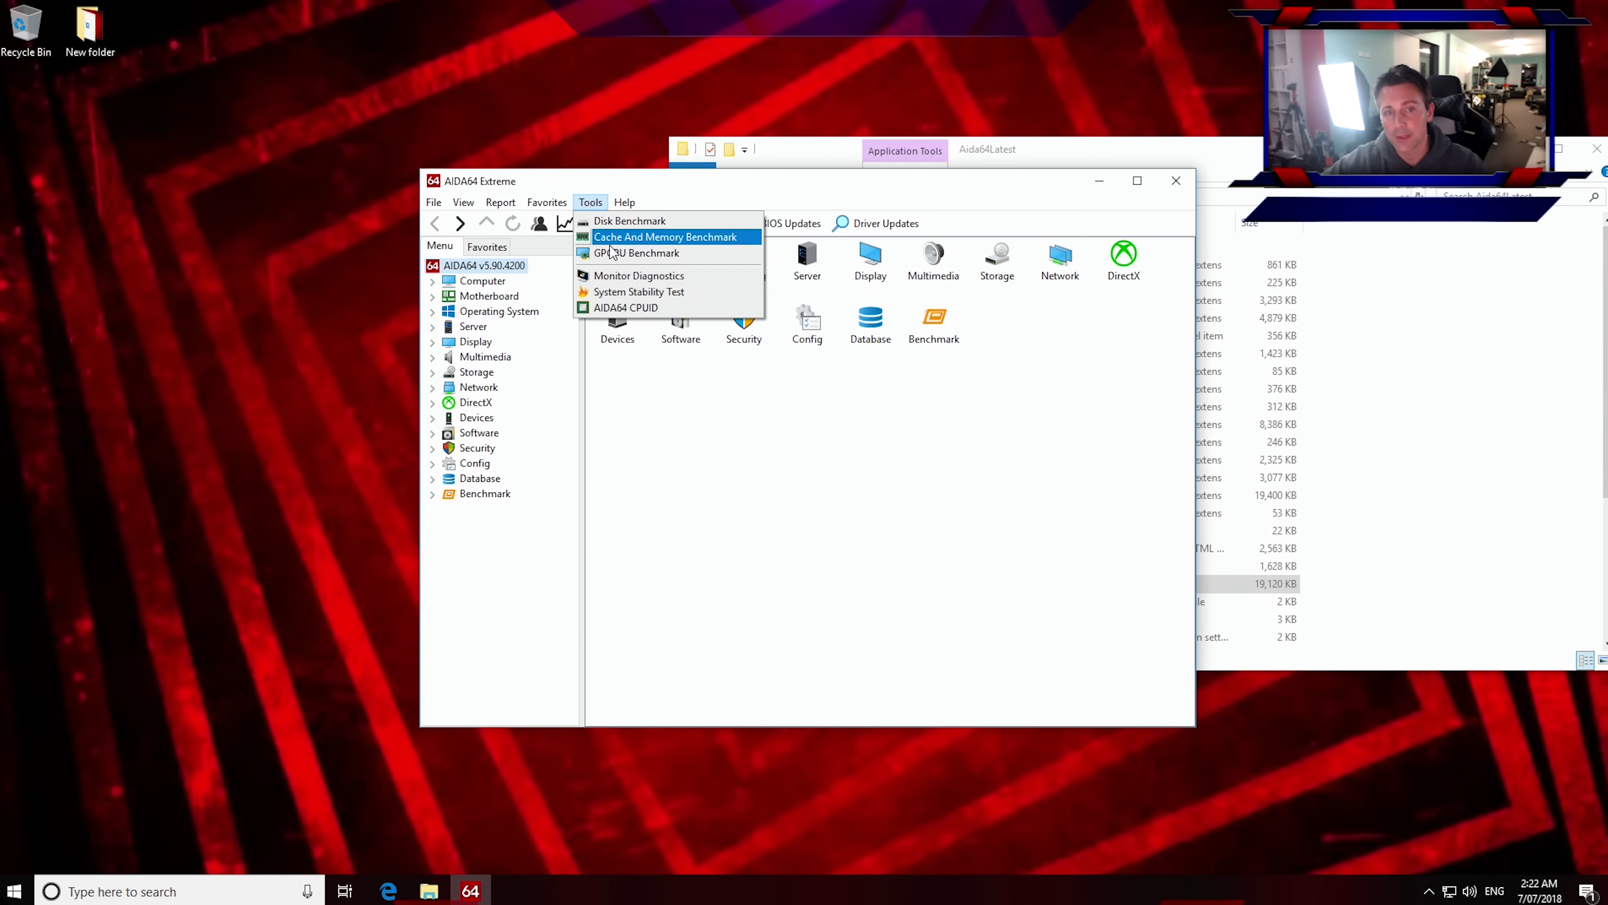
Start the AIDA64 System Stability Test with the FPU stress option unchecked.
click(633, 291)
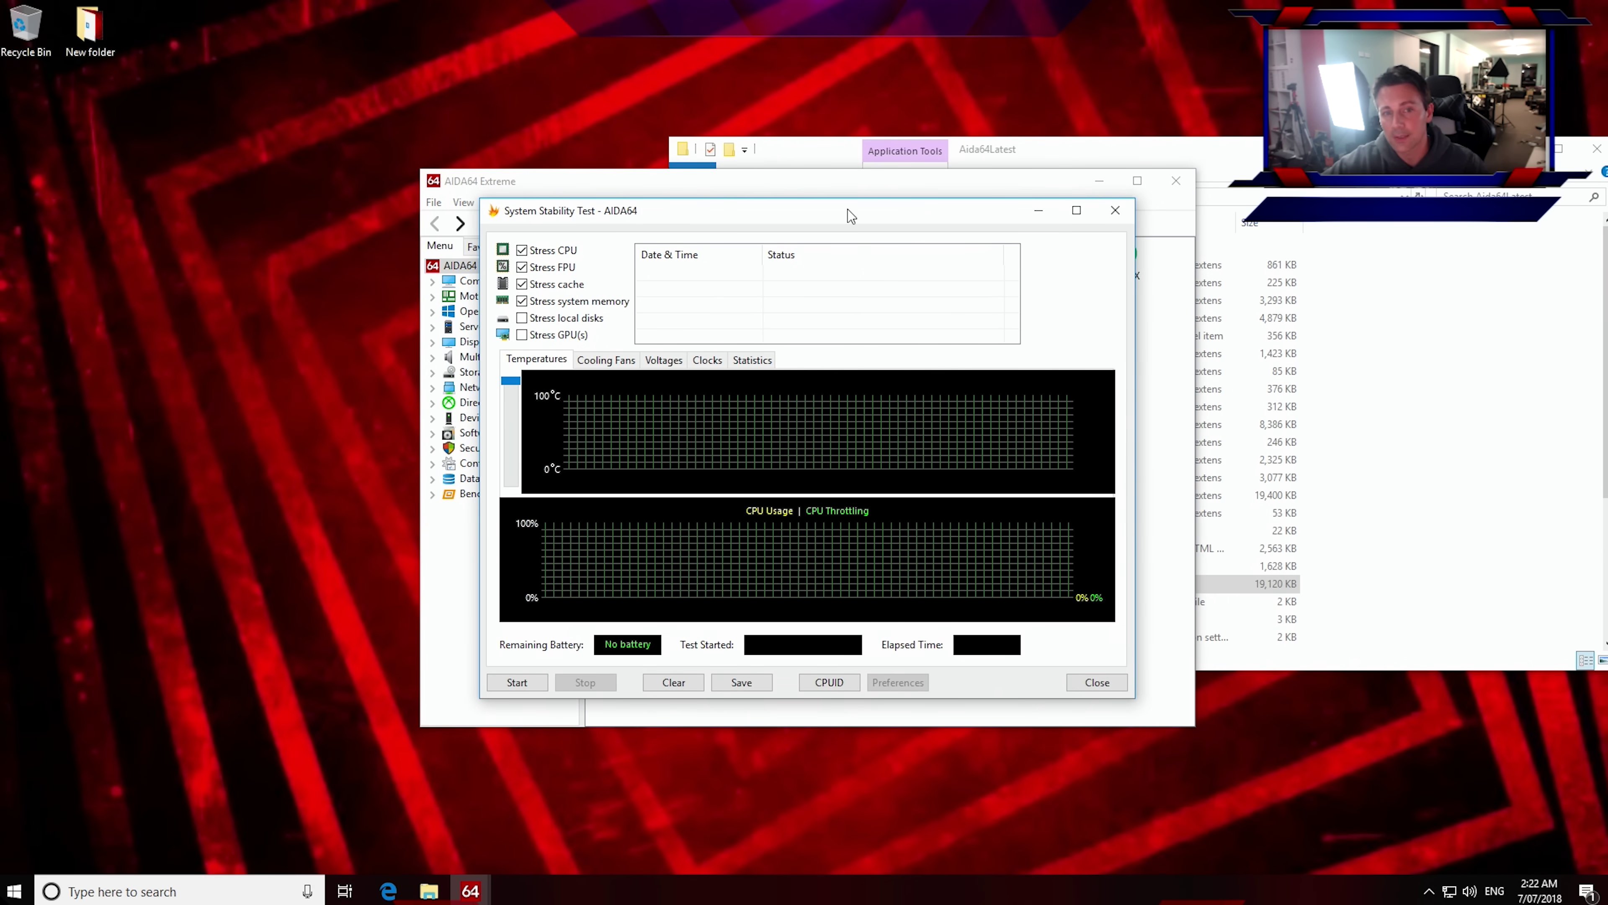
drag(848, 209, 1032, 148)
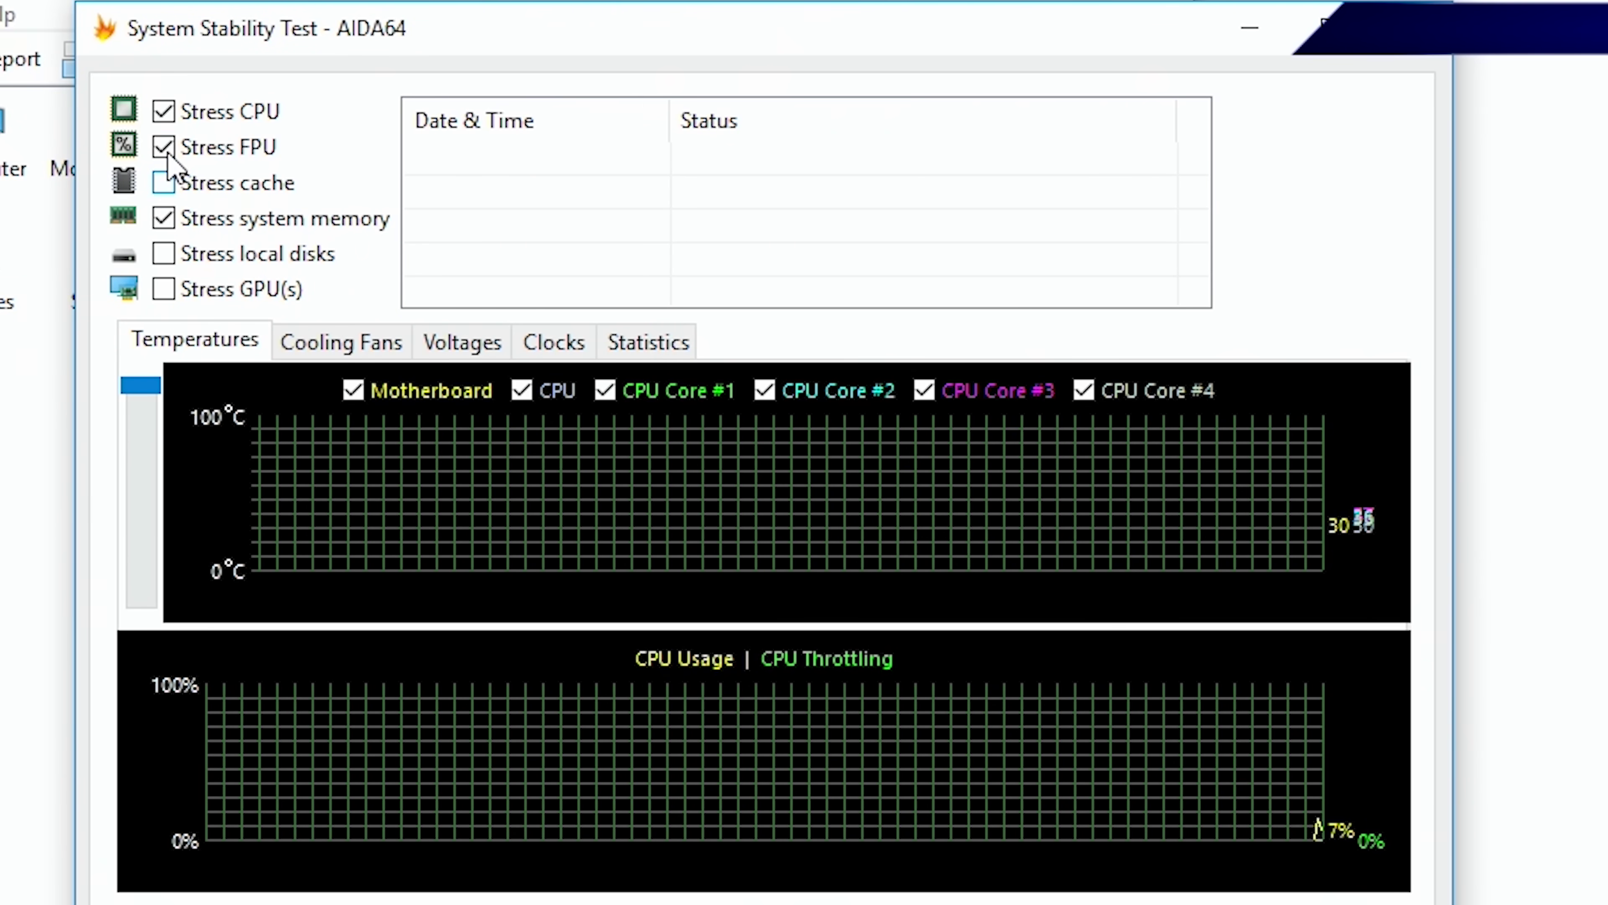
click(164, 147)
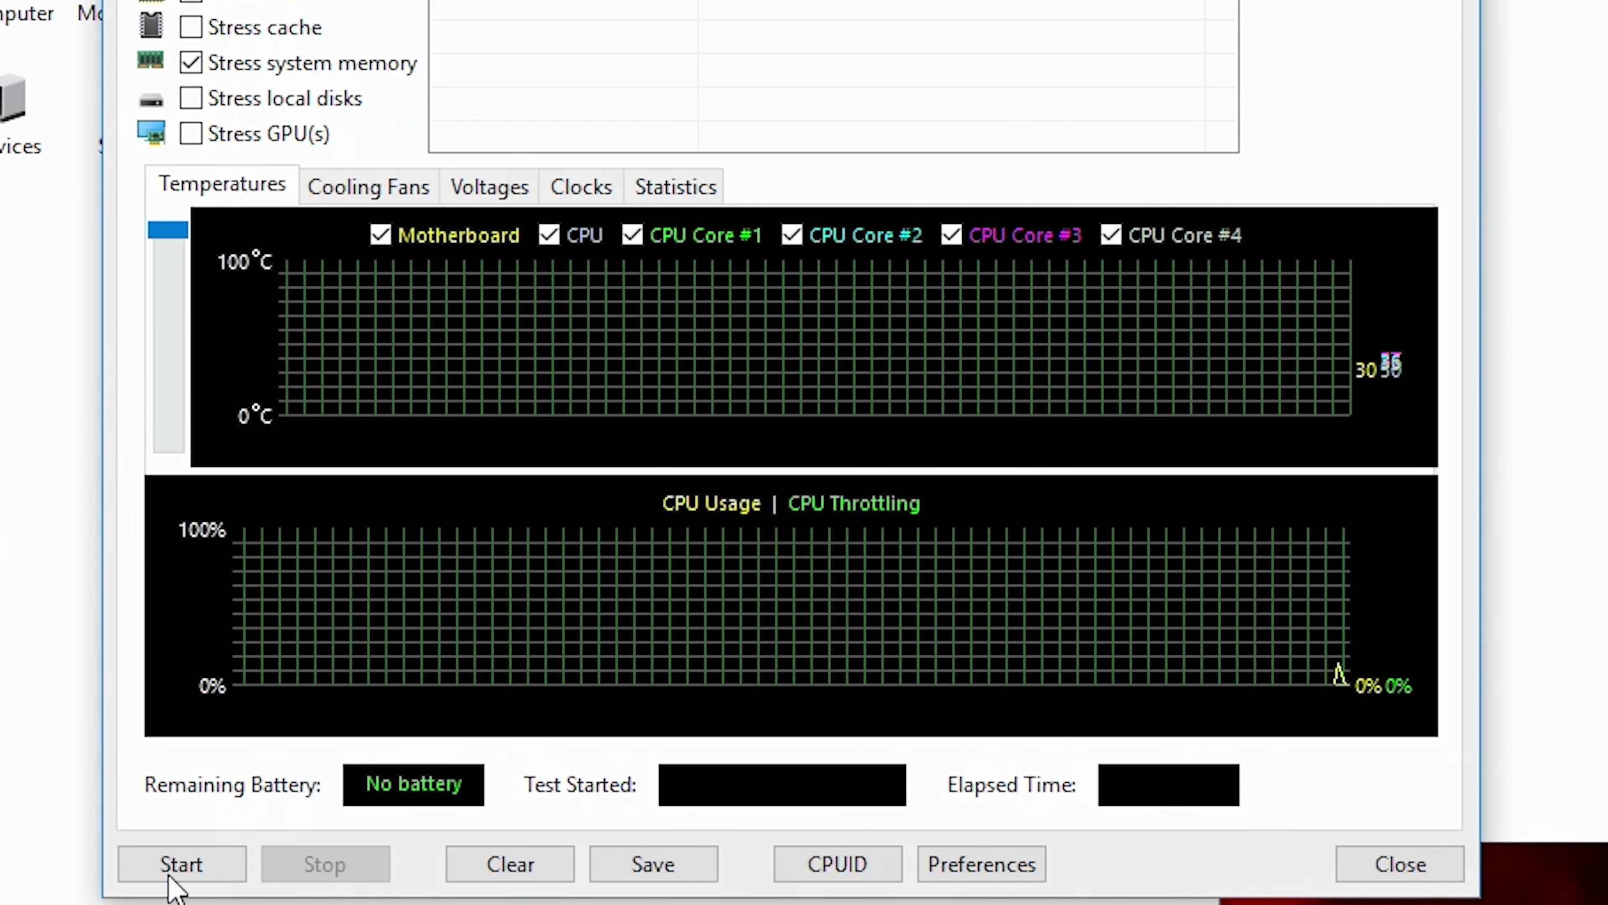
click(170, 873)
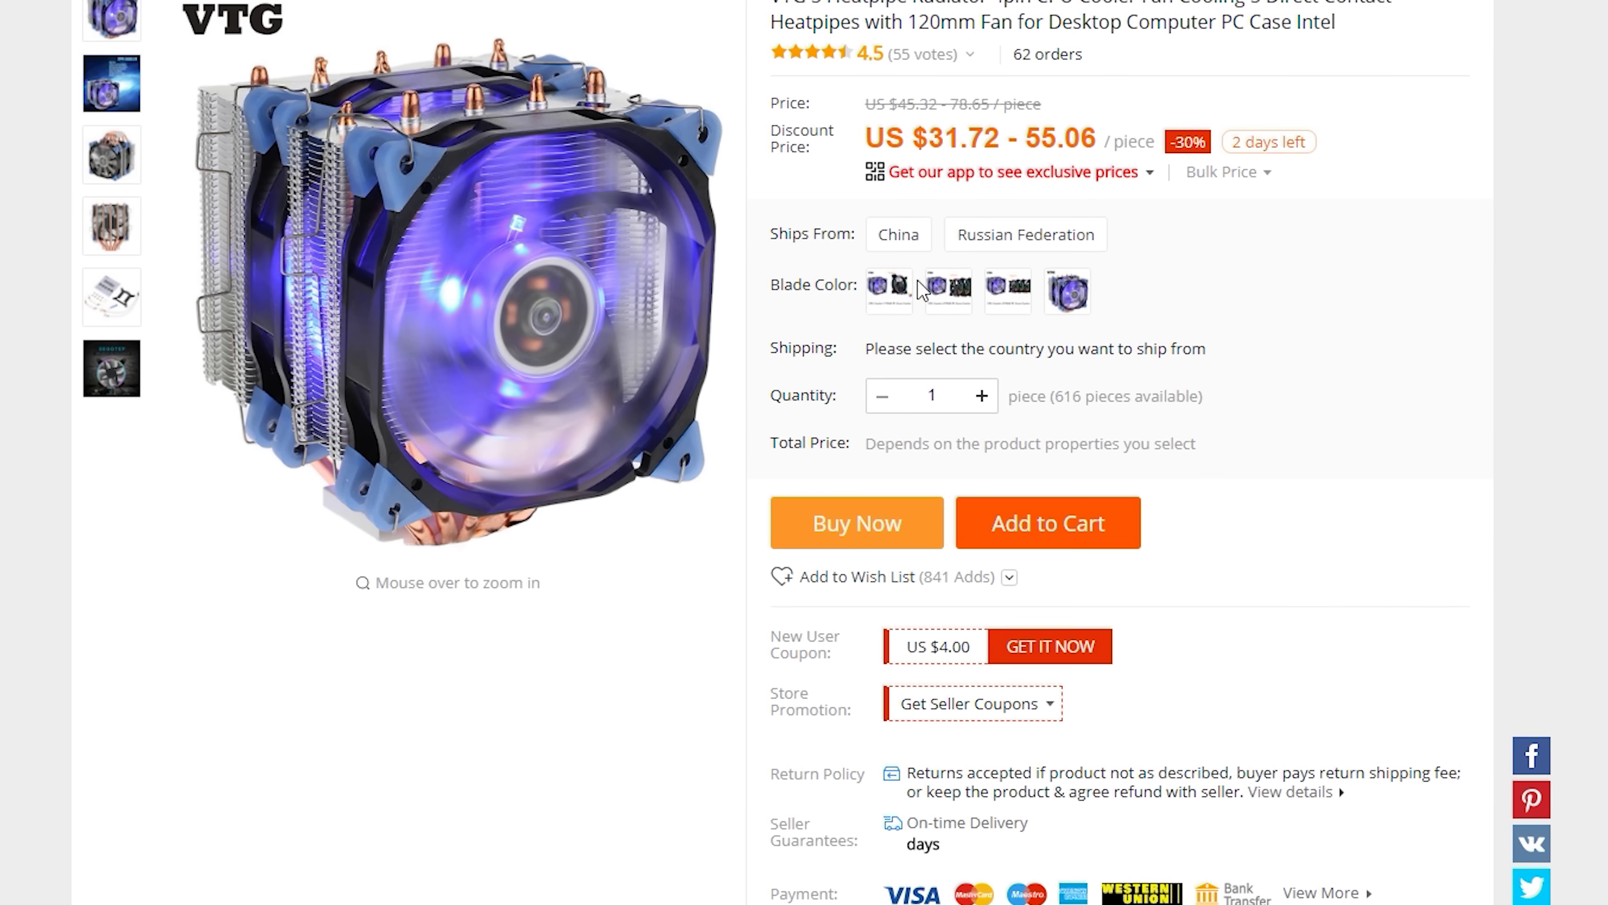
Choose shipping from China and the plain single cooler option at US $31.72.
click(928, 291)
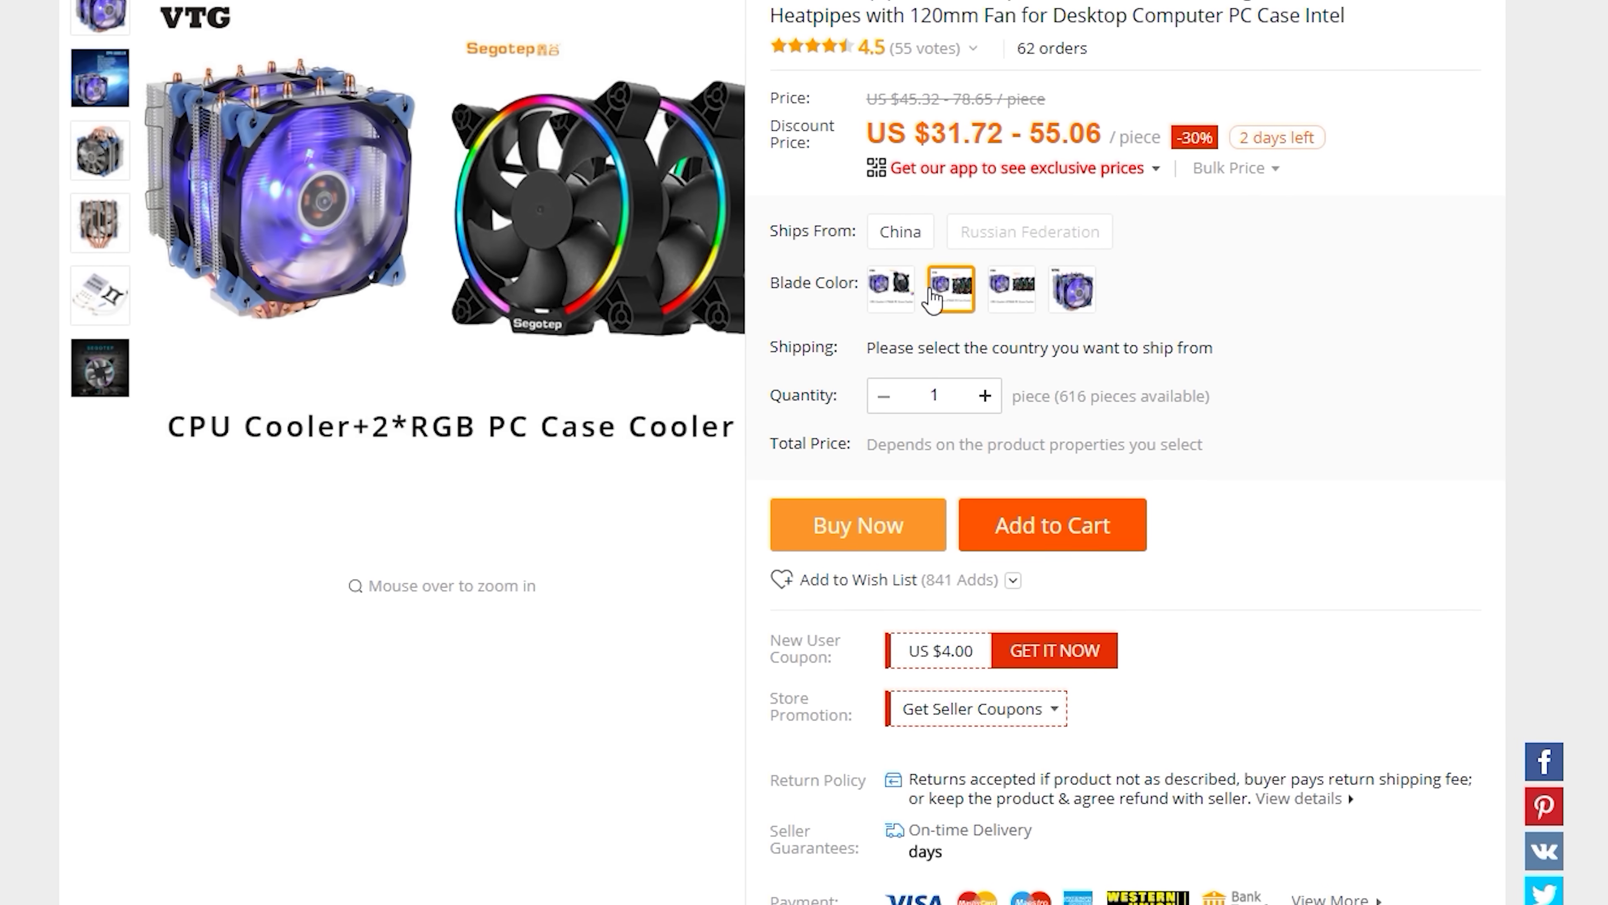
click(890, 288)
click(899, 232)
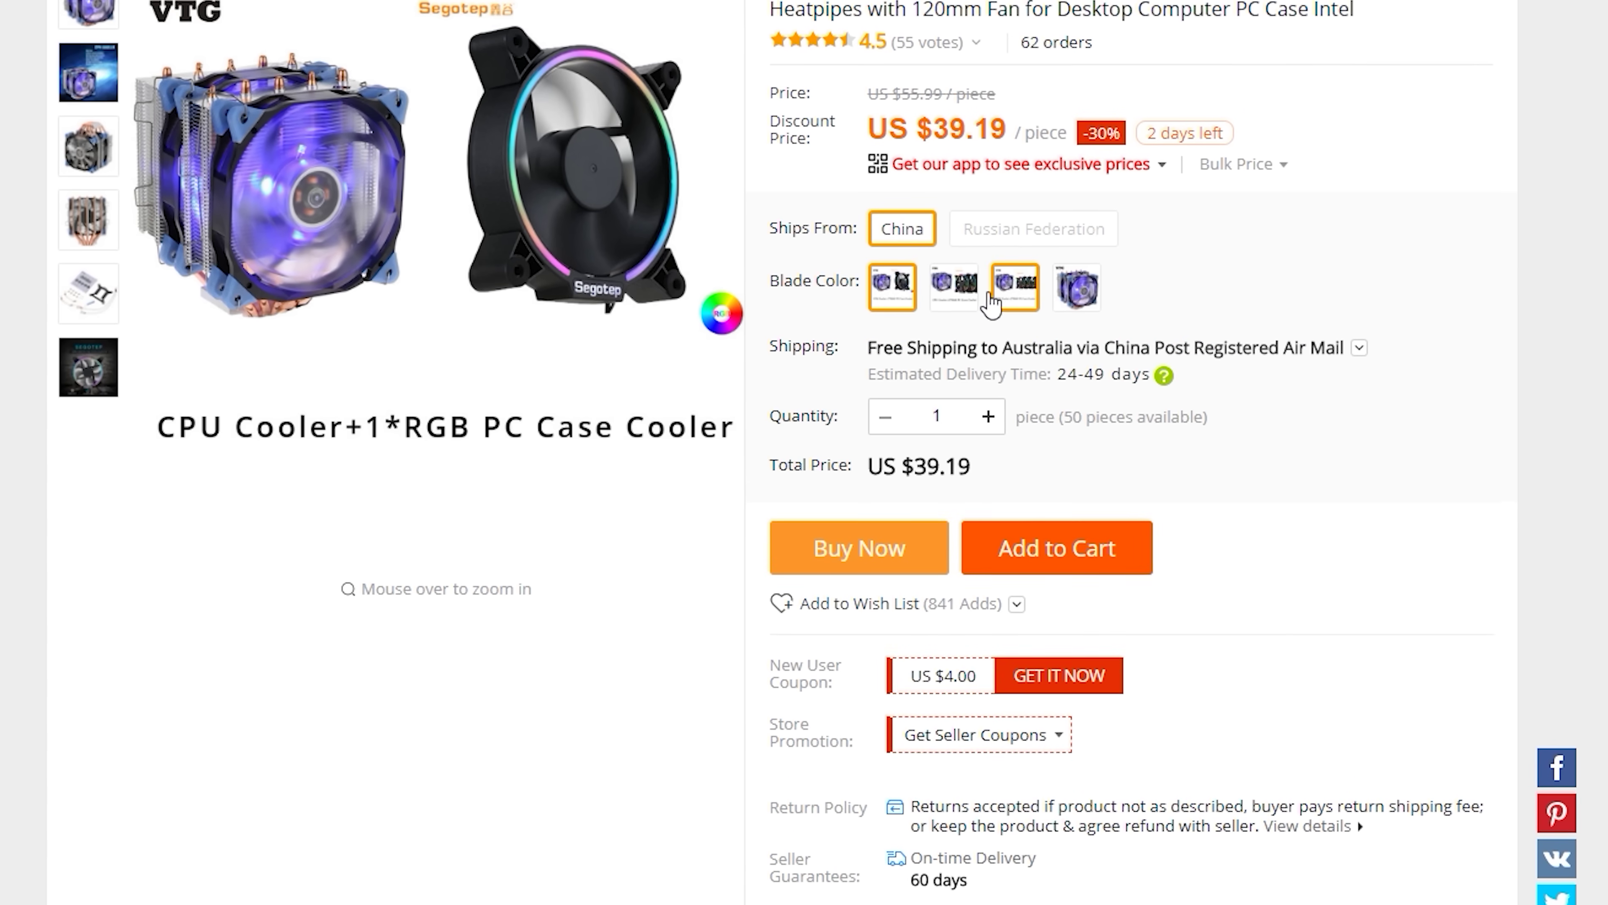
click(1077, 287)
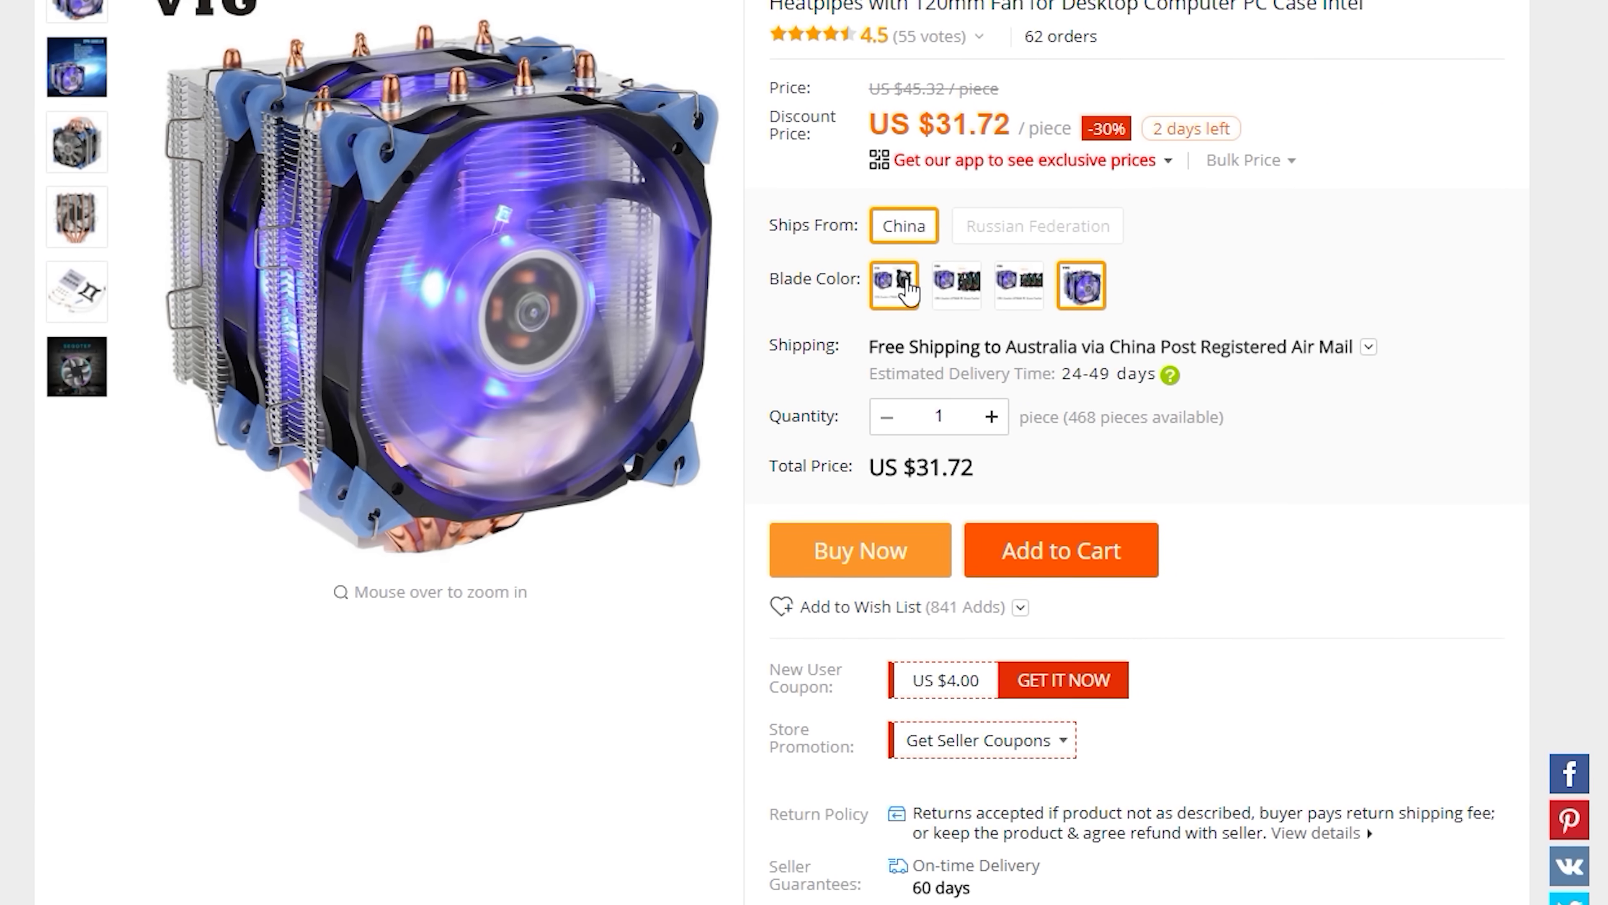